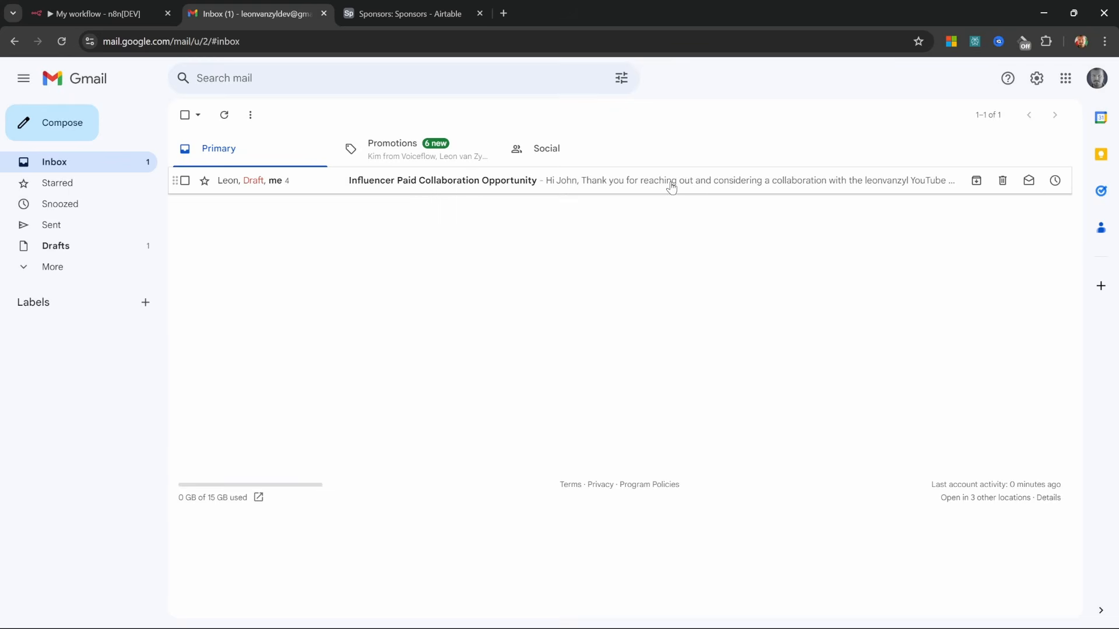
Step: Open the Influencer Paid Collaboration Opportunity conversation and read the drafted reply with its rates and terms
click(672, 186)
scroll(552, 400, down, 4)
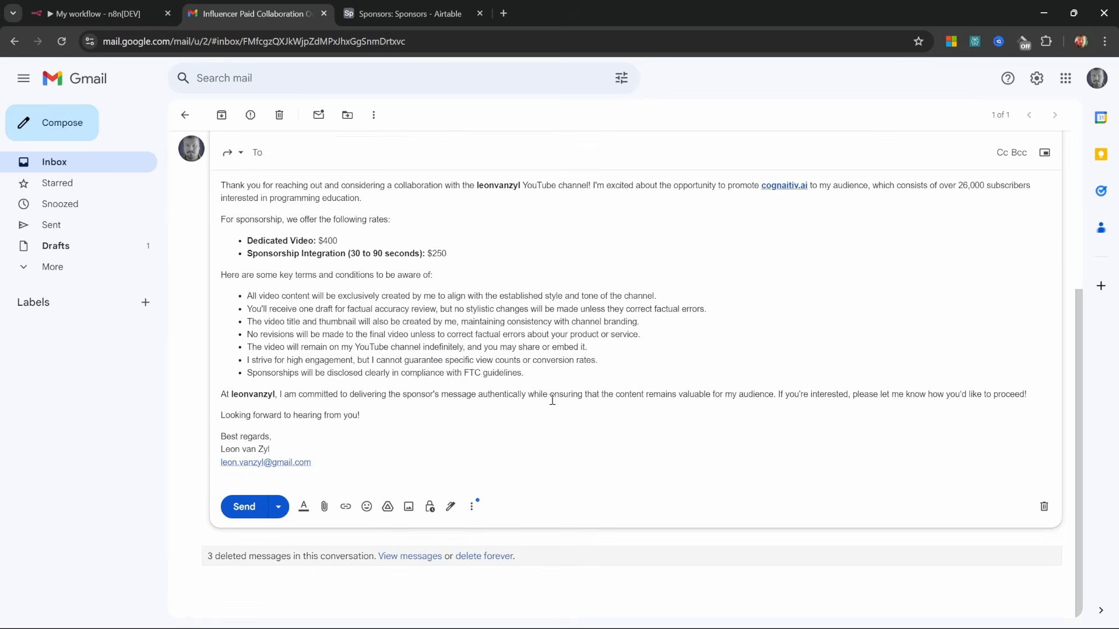
scroll(552, 400, up, 1)
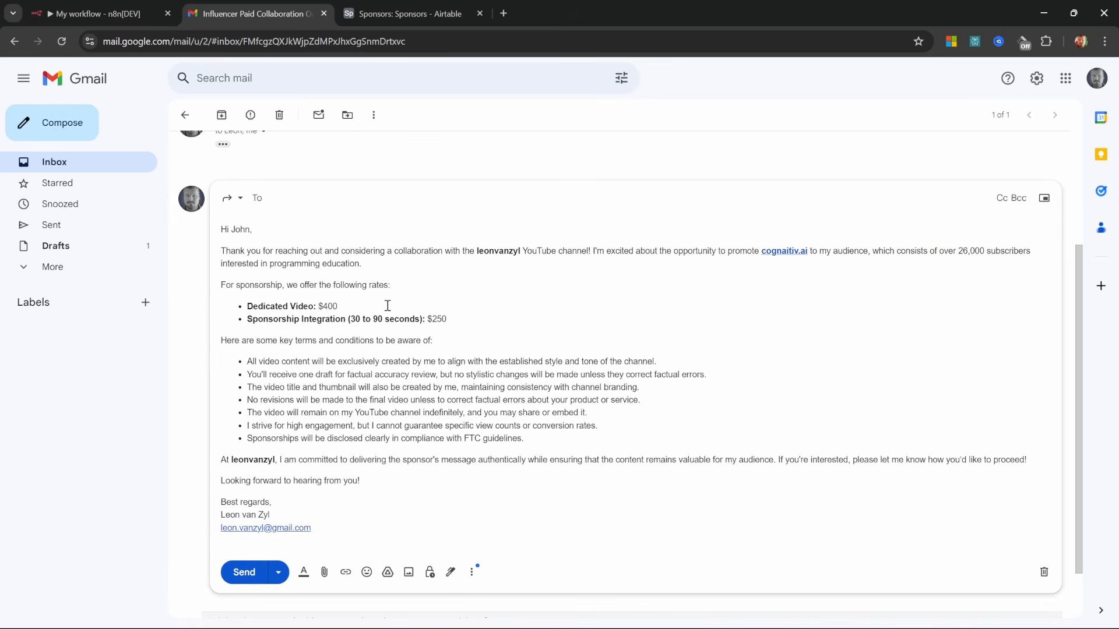
scroll(387, 305, up, 5)
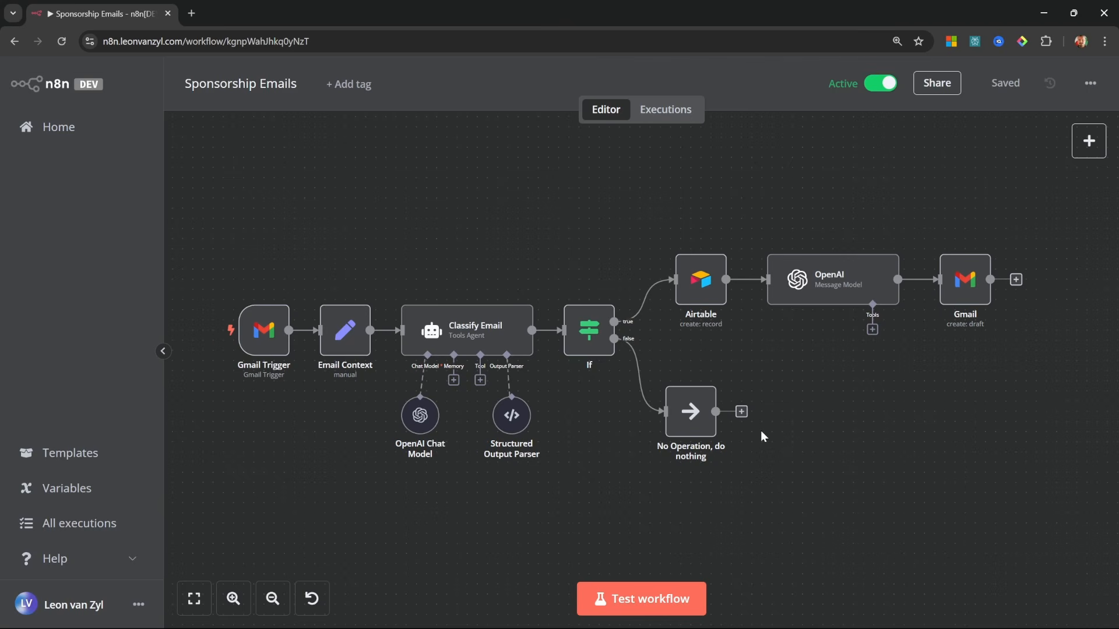
Step: Switch to n8n and examine the Sponsorship Emails workflow, from email classification through to the Airtable, OpenAI and Gmail nodes
scroll(762, 432, up, 3)
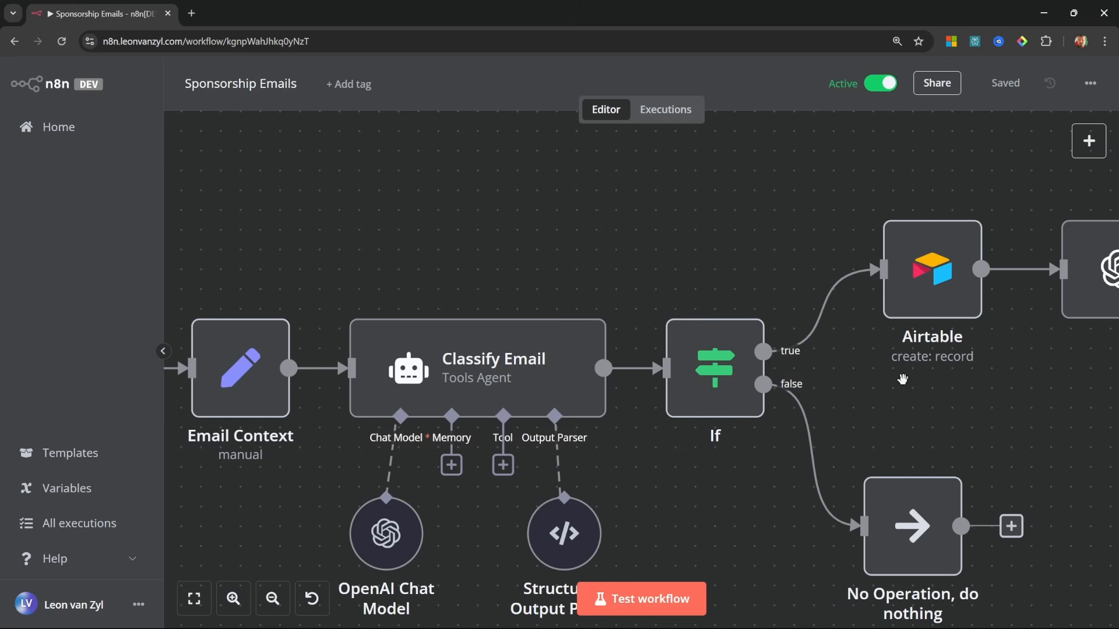
drag(902, 378, 380, 453)
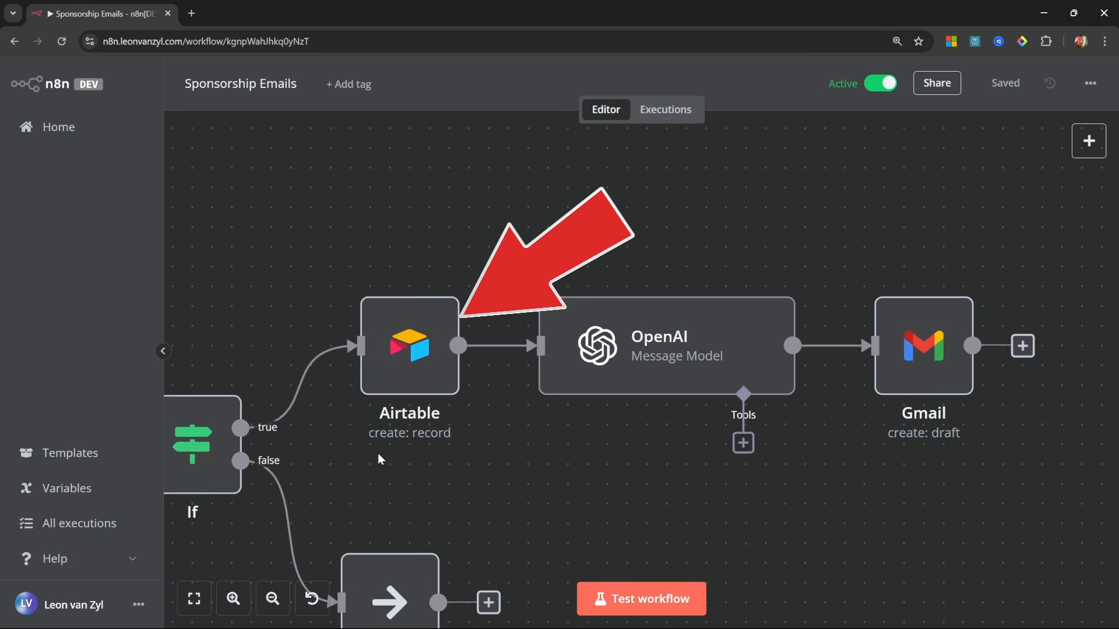
drag(598, 434, 372, 442)
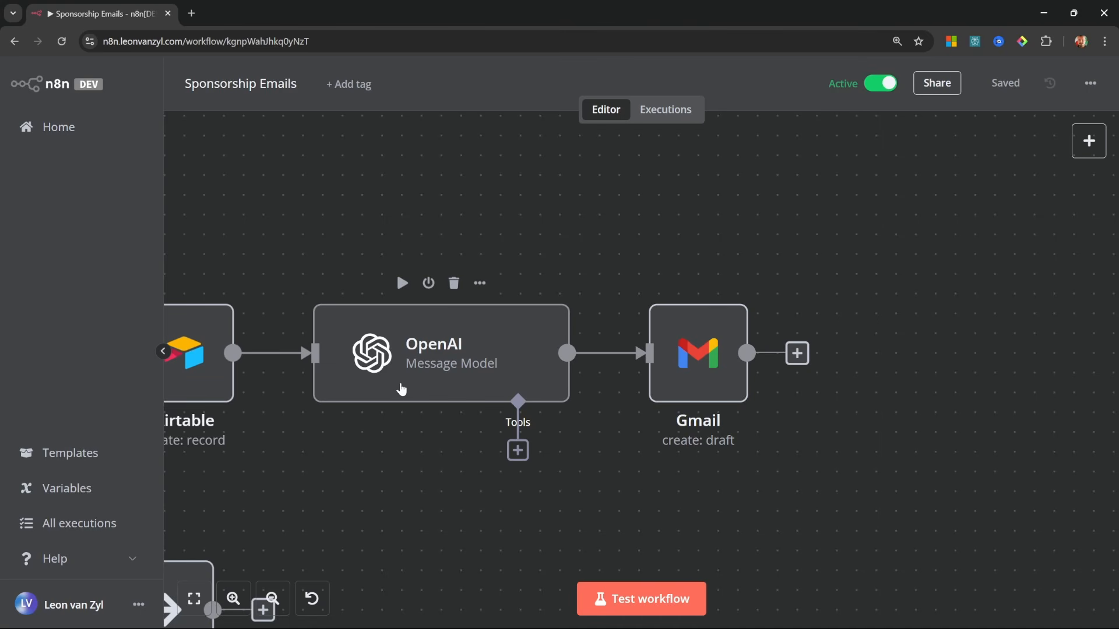
key(1)
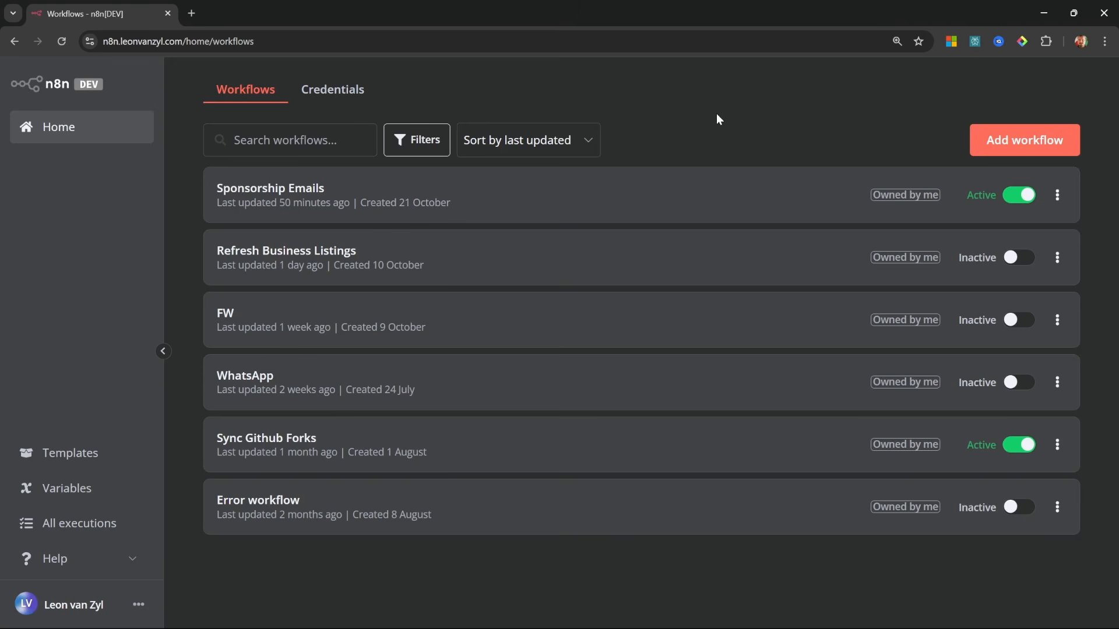
Step: Create a new workflow and add the Gmail "On message received" trigger as its first step
click(1041, 141)
click(464, 280)
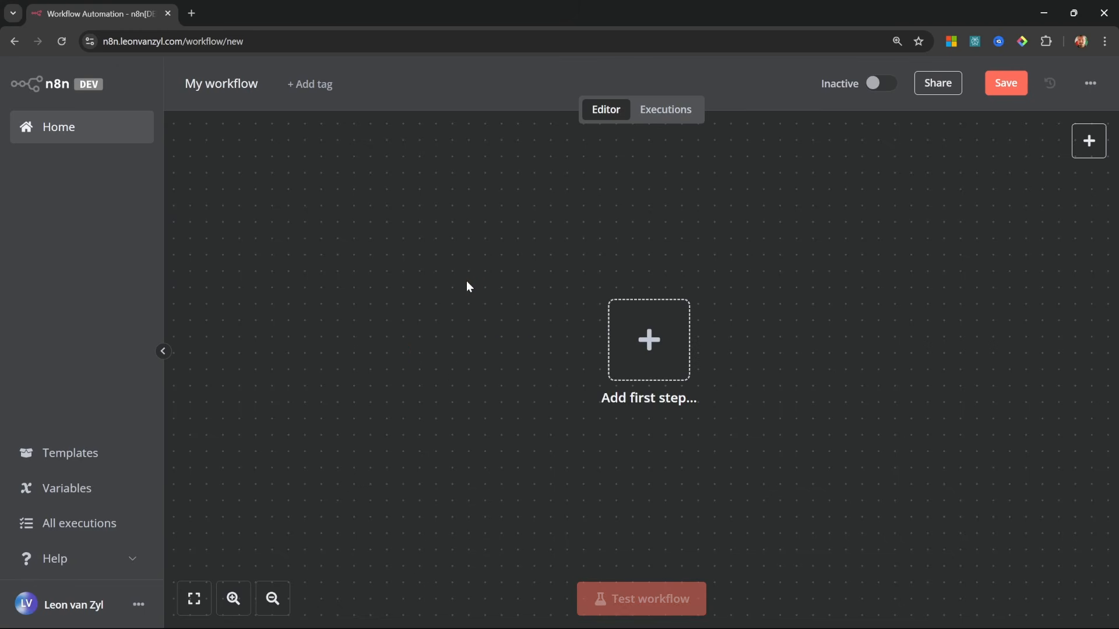
click(648, 340)
text(gmail)
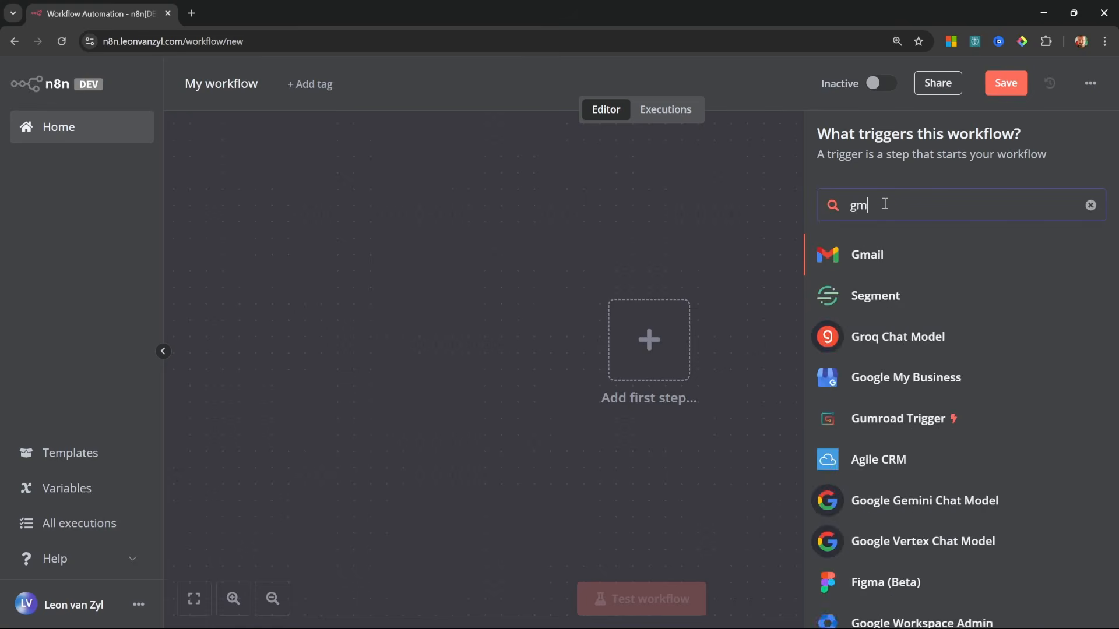
click(903, 267)
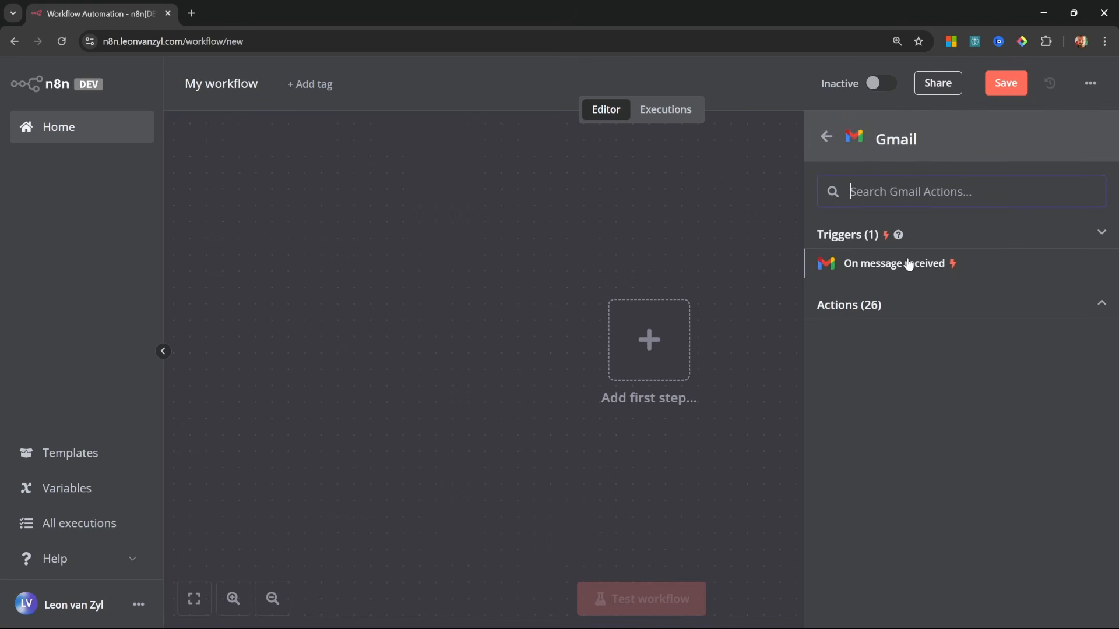
click(919, 269)
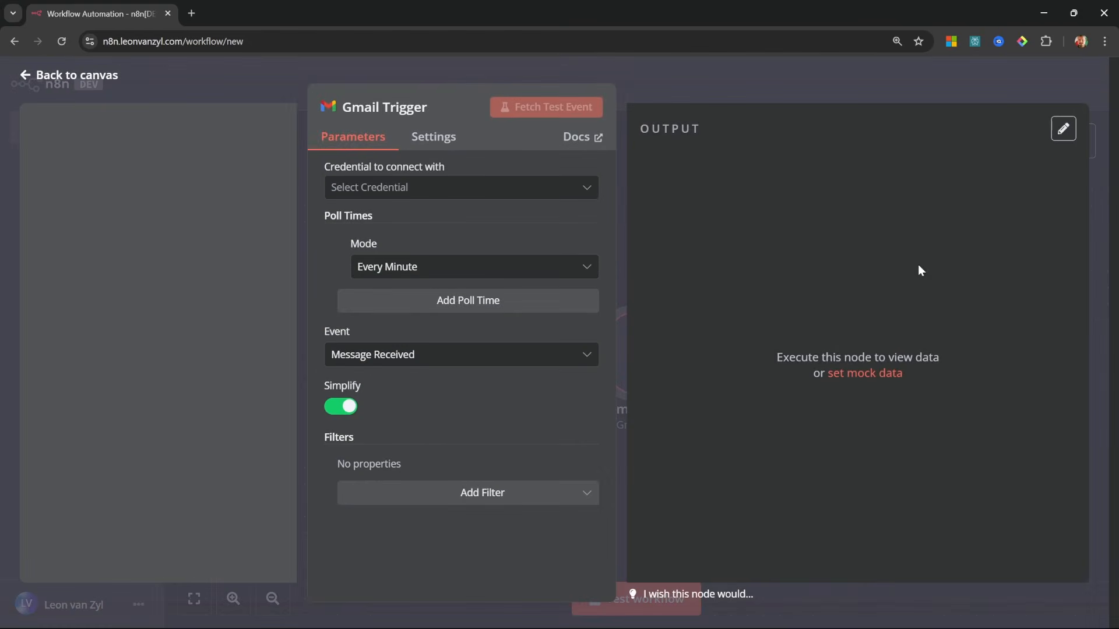
Step: Start a new Gmail OAuth2 credential for the trigger and name it "Gmail Youtube Tutorial"
click(587, 190)
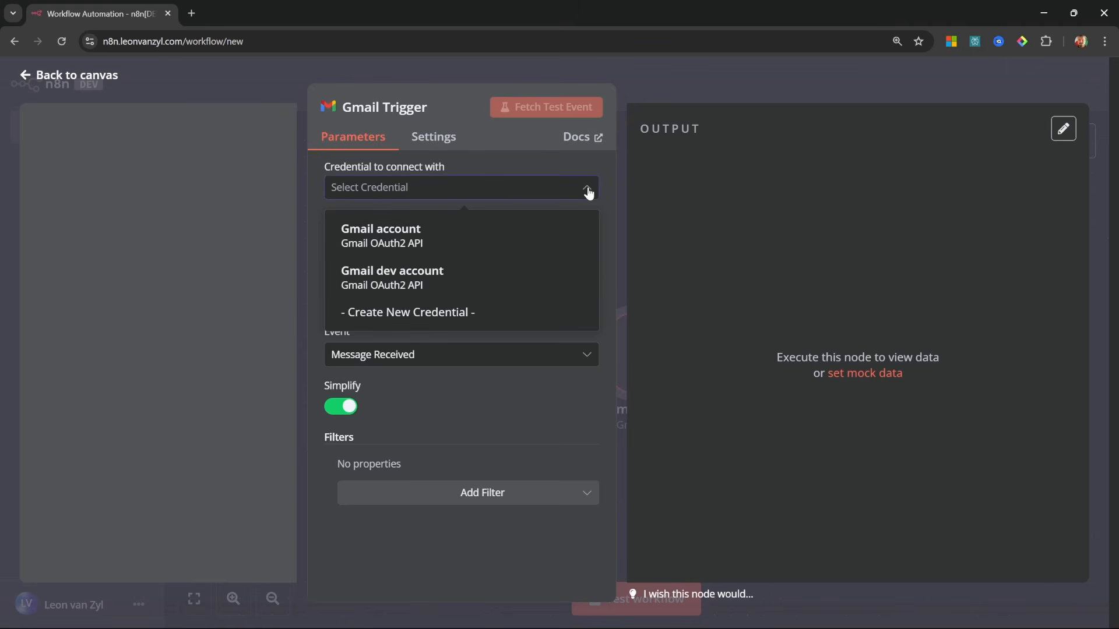
click(424, 314)
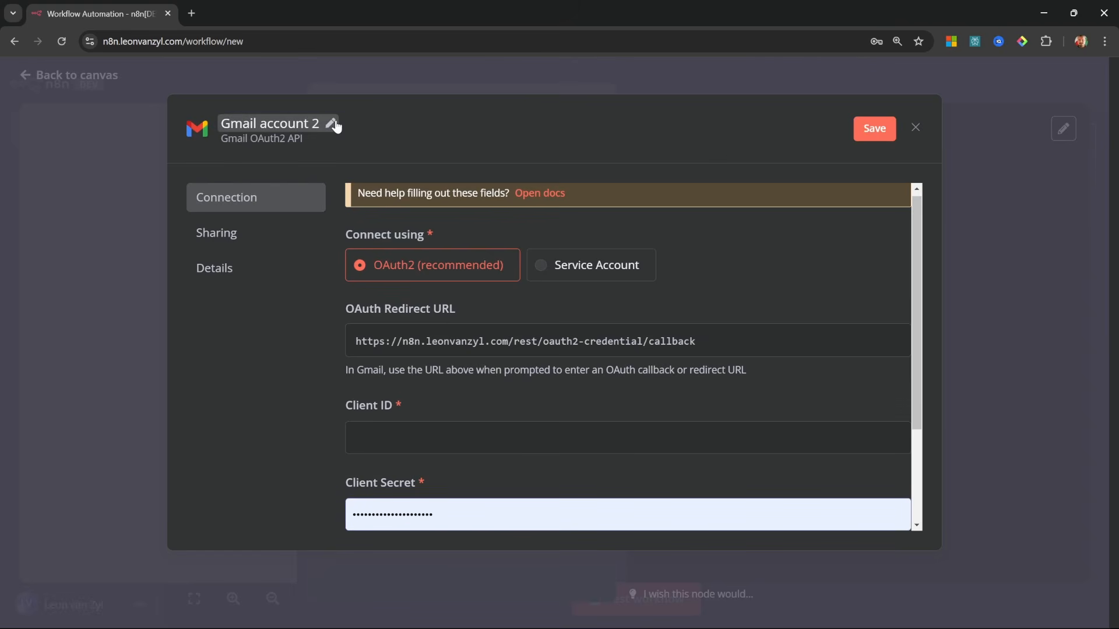
click(336, 126)
drag(343, 128, 198, 131)
text(Gmail Youtube Tutorial)
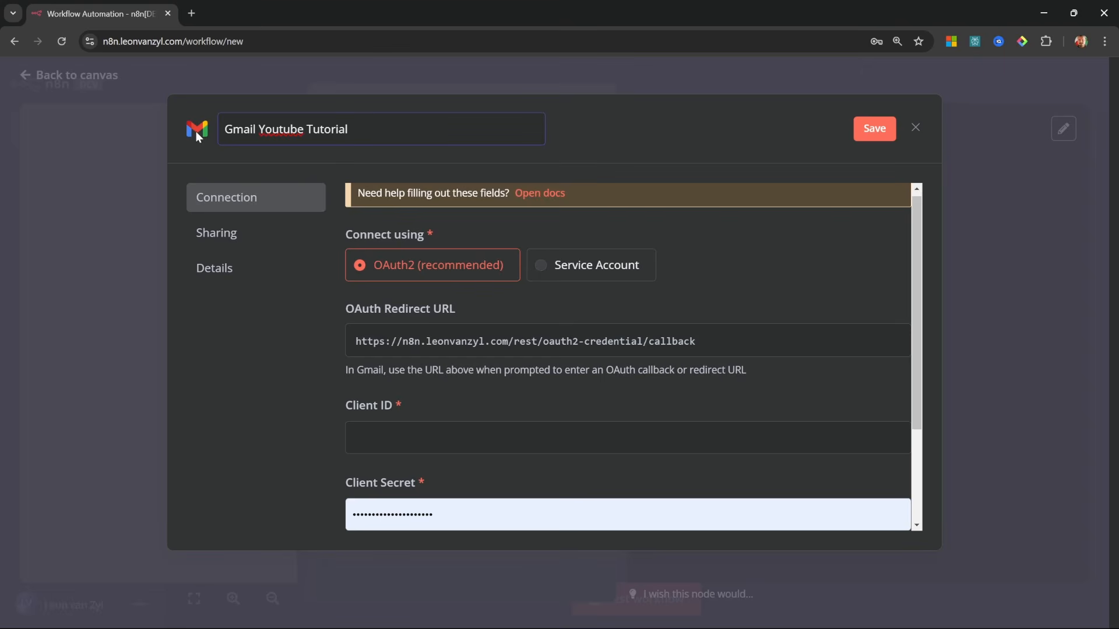
click(474, 279)
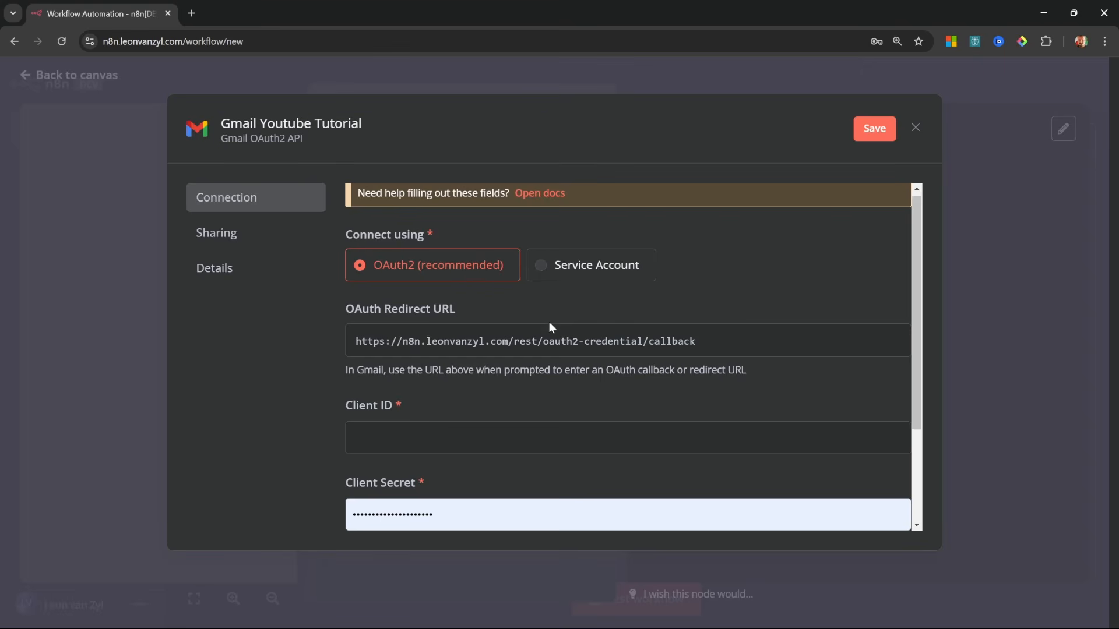
scroll(549, 323, down, 2)
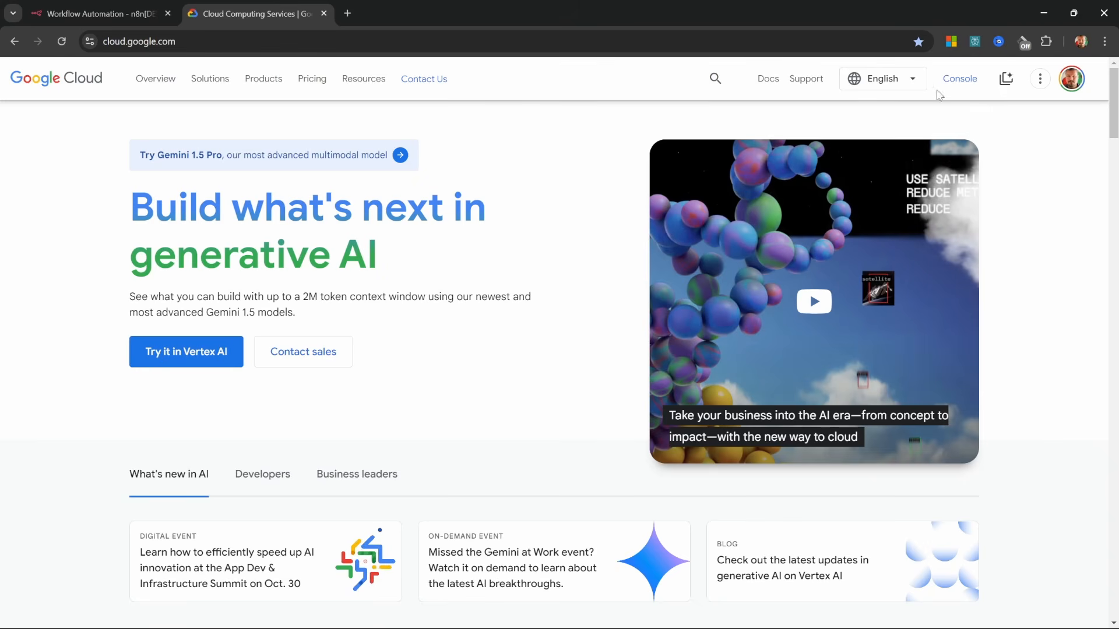
Step: Open the Google Cloud console and create a new project named "n8n Email Automation"
click(952, 82)
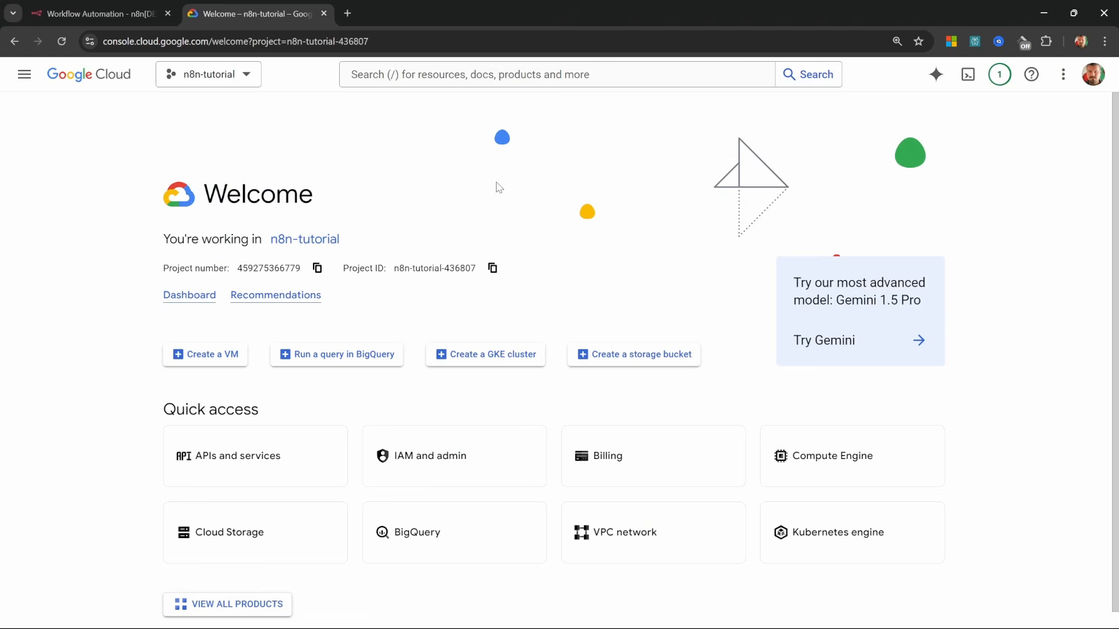
click(240, 81)
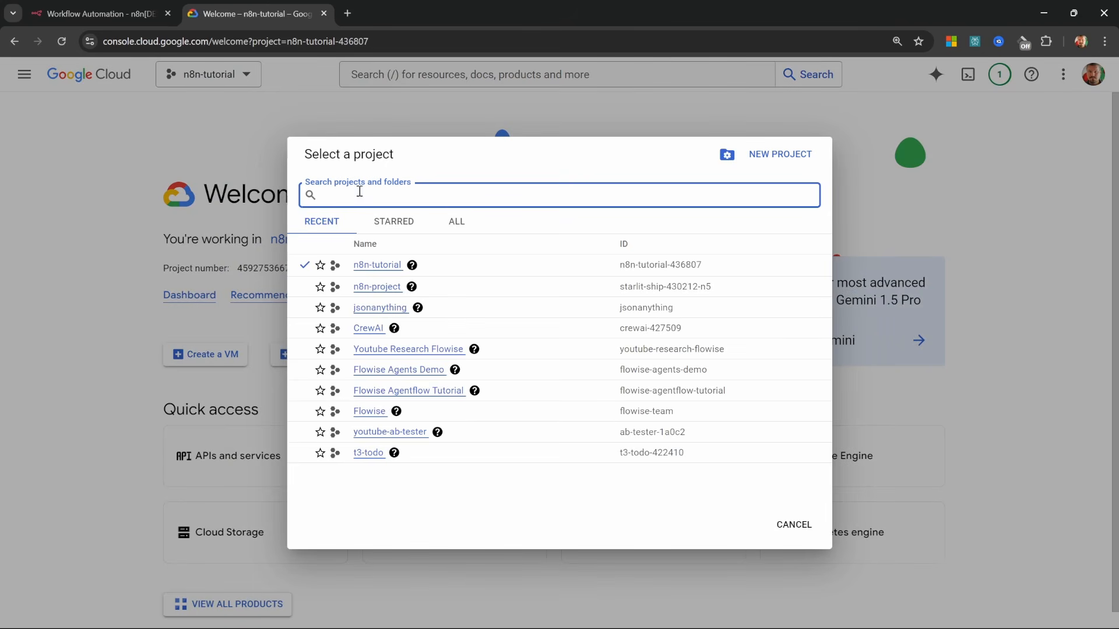
click(780, 154)
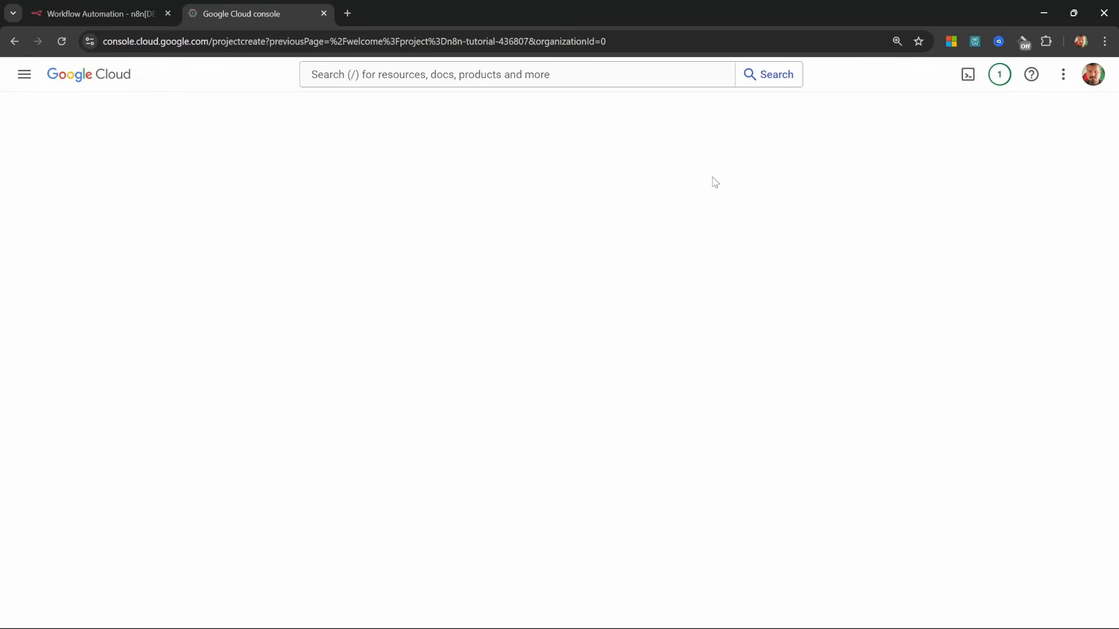
text(n8n Email Automation)
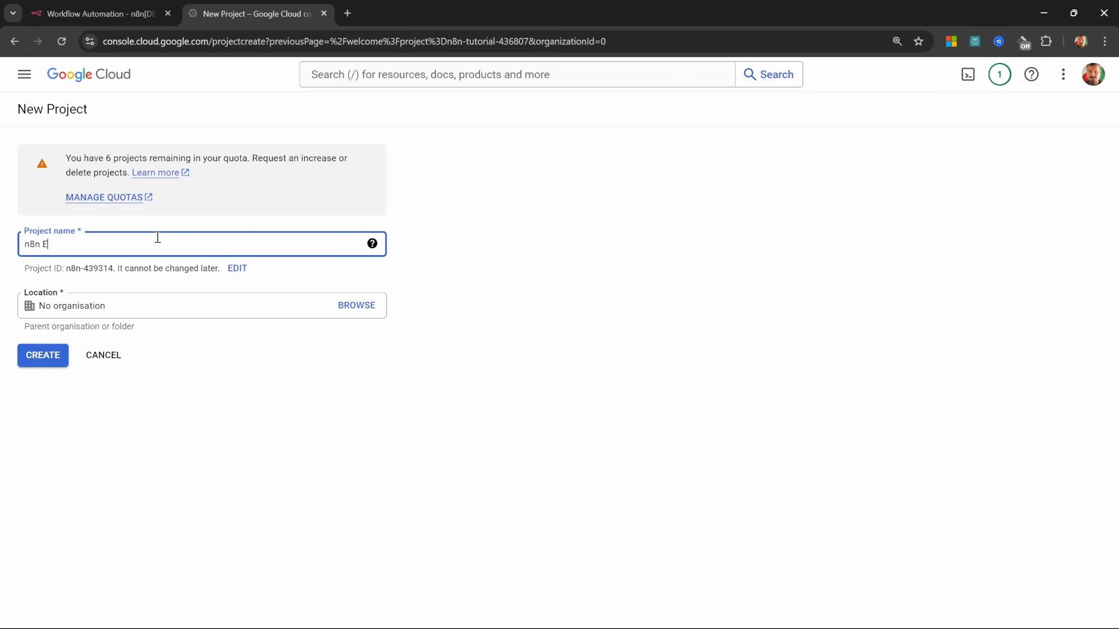
click(47, 355)
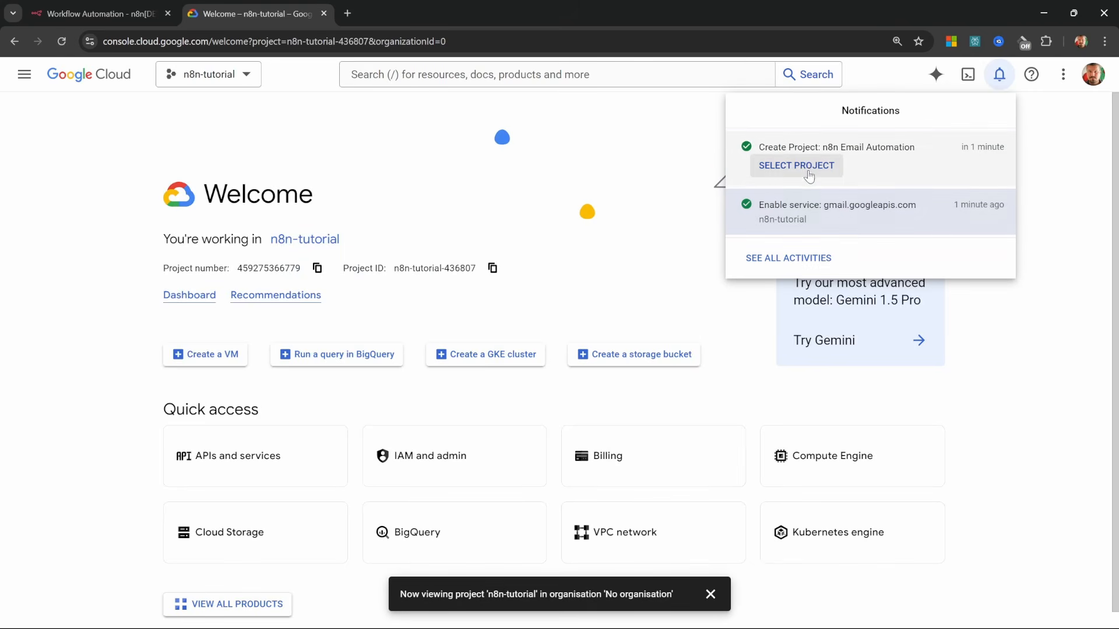
Step: Make the n8n Email Automation project the active project in the console
click(814, 167)
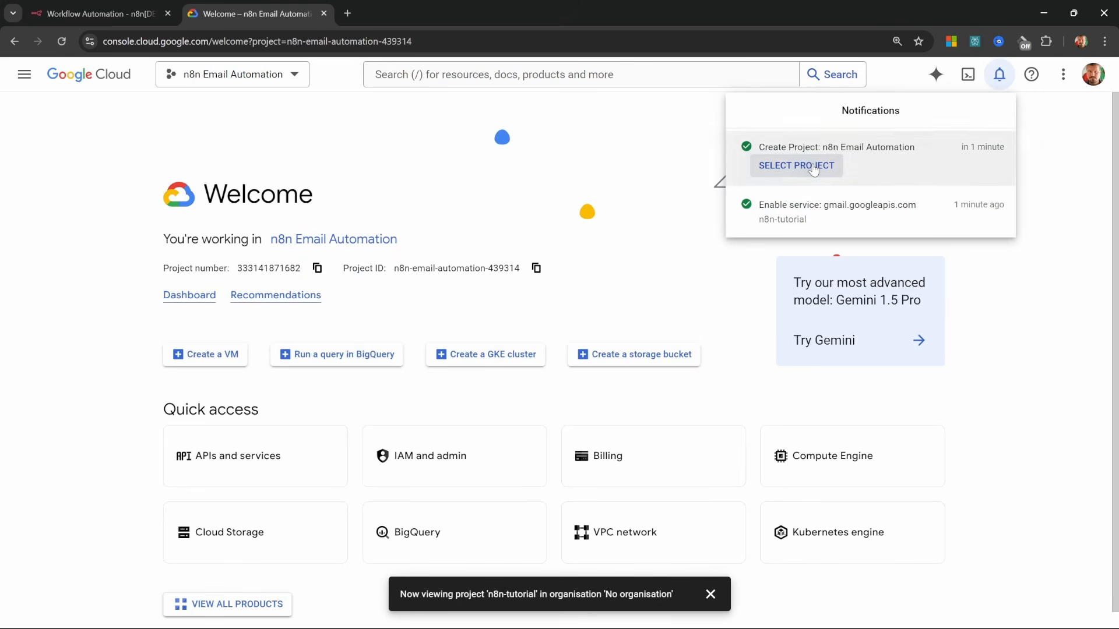
click(293, 76)
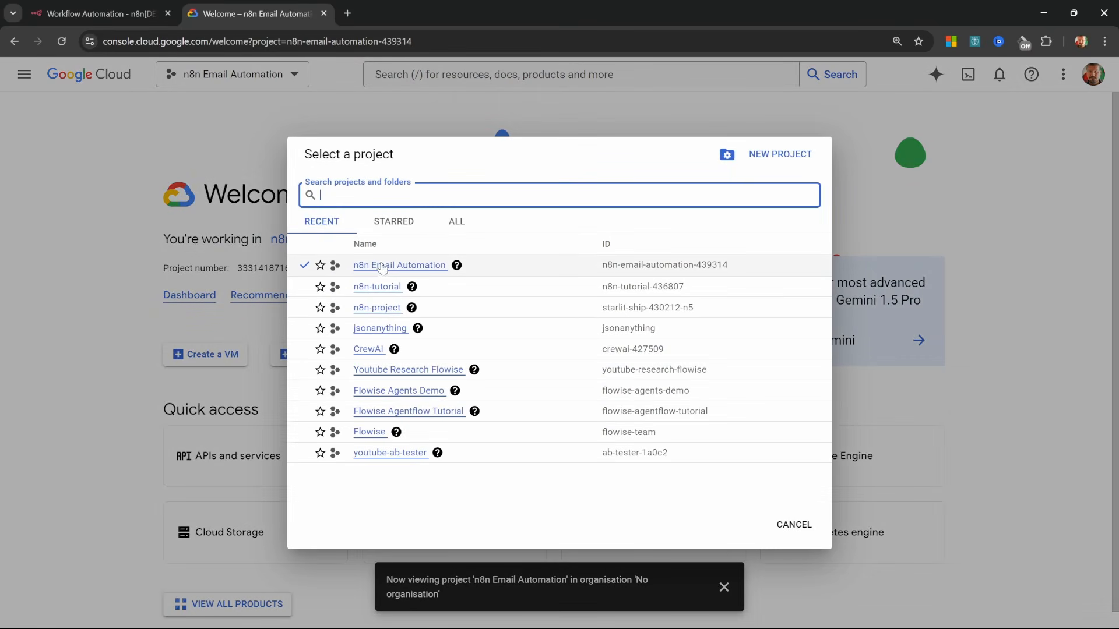
click(400, 265)
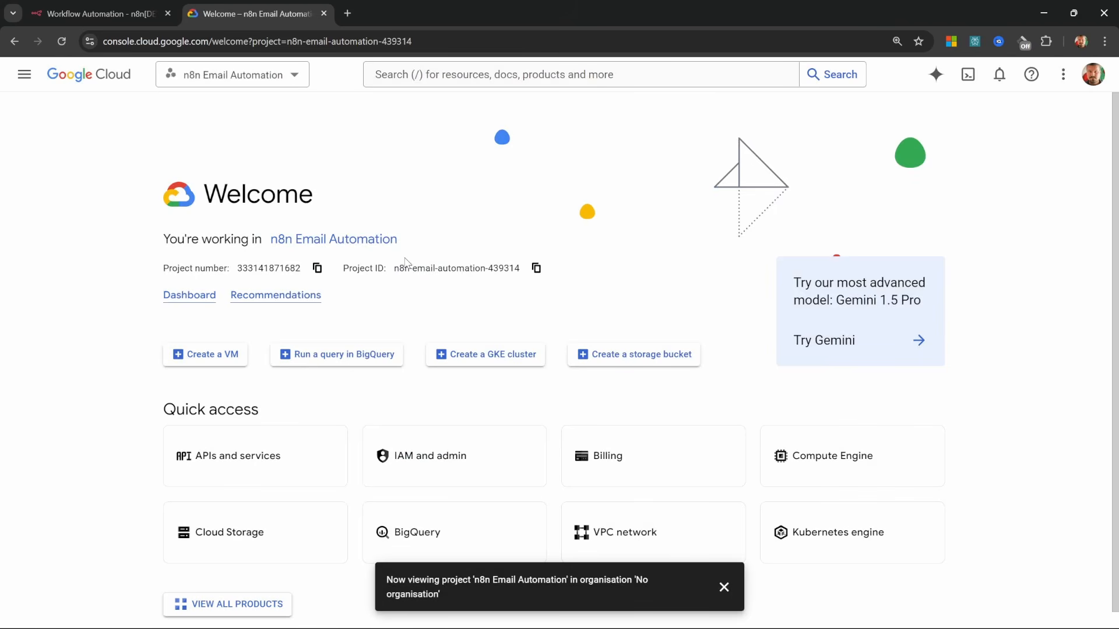
Step: Find the Gmail API in the API Library by searching for "Gmail" and enable it for the project
click(24, 74)
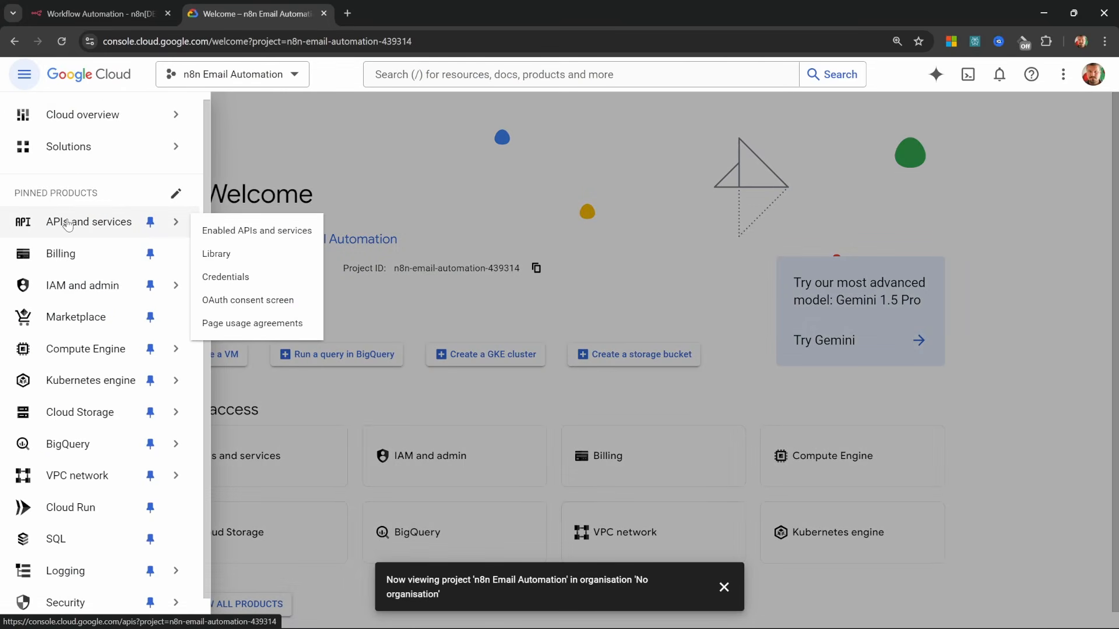
click(65, 225)
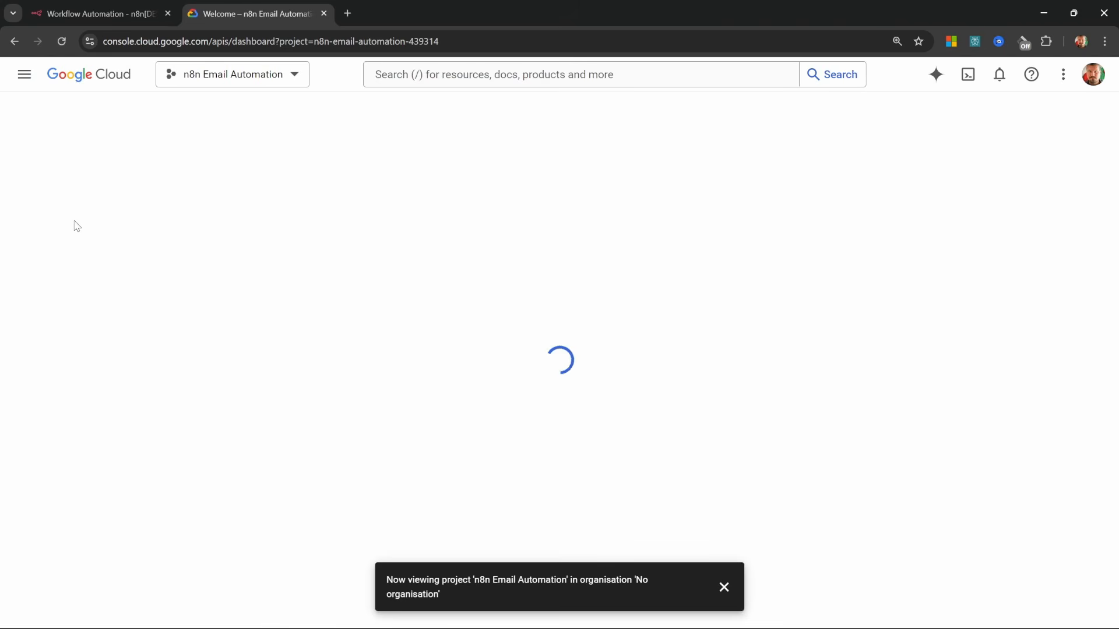
click(59, 180)
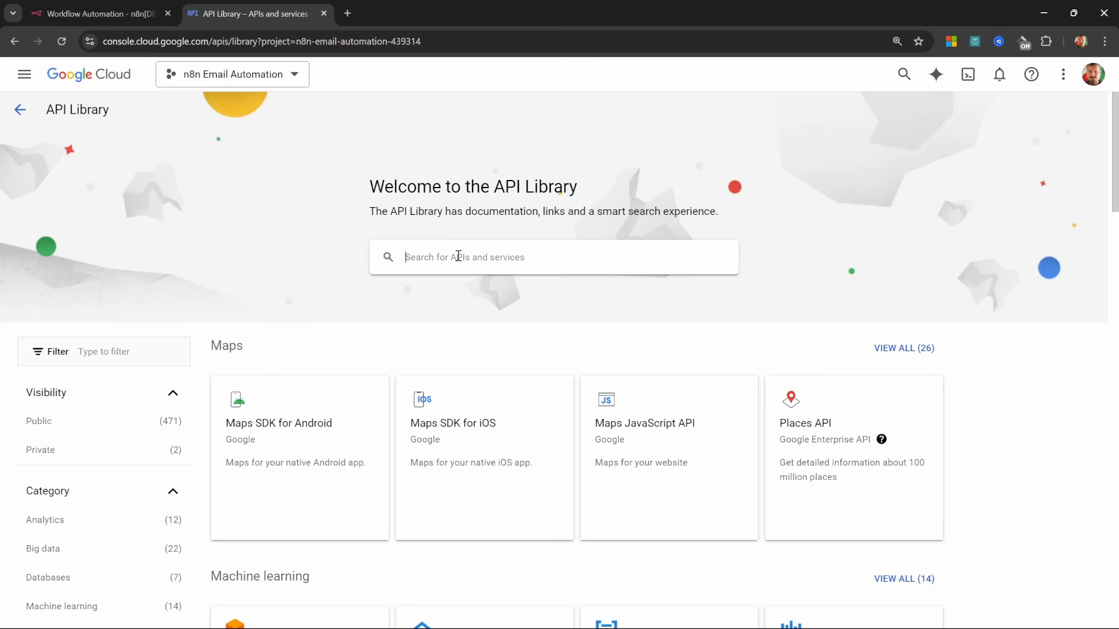
text(G)
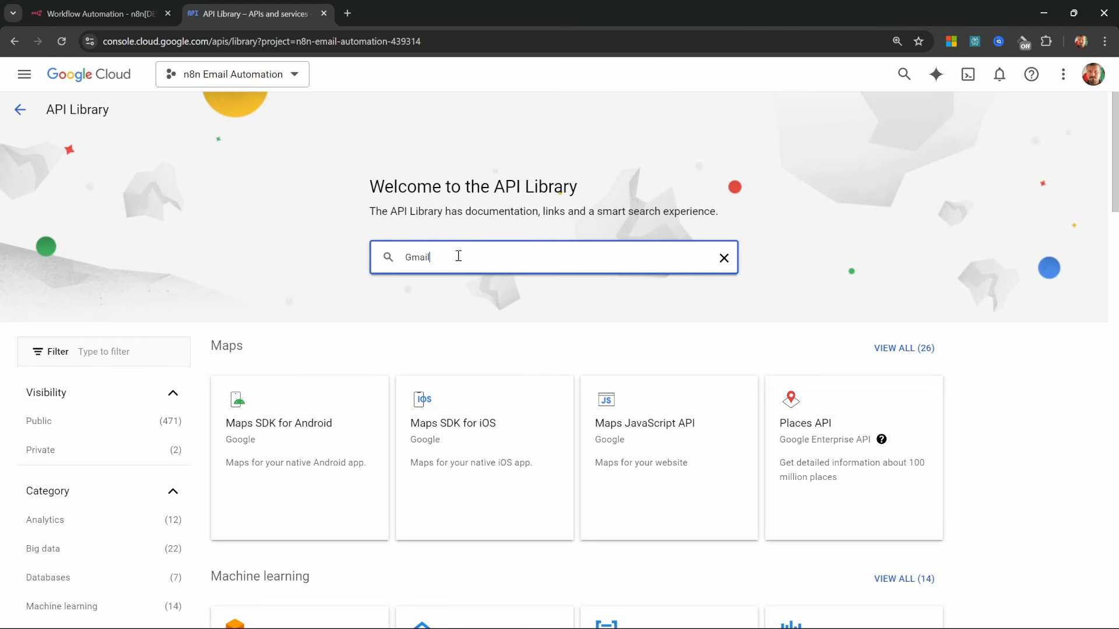
text(mail)
key(Return)
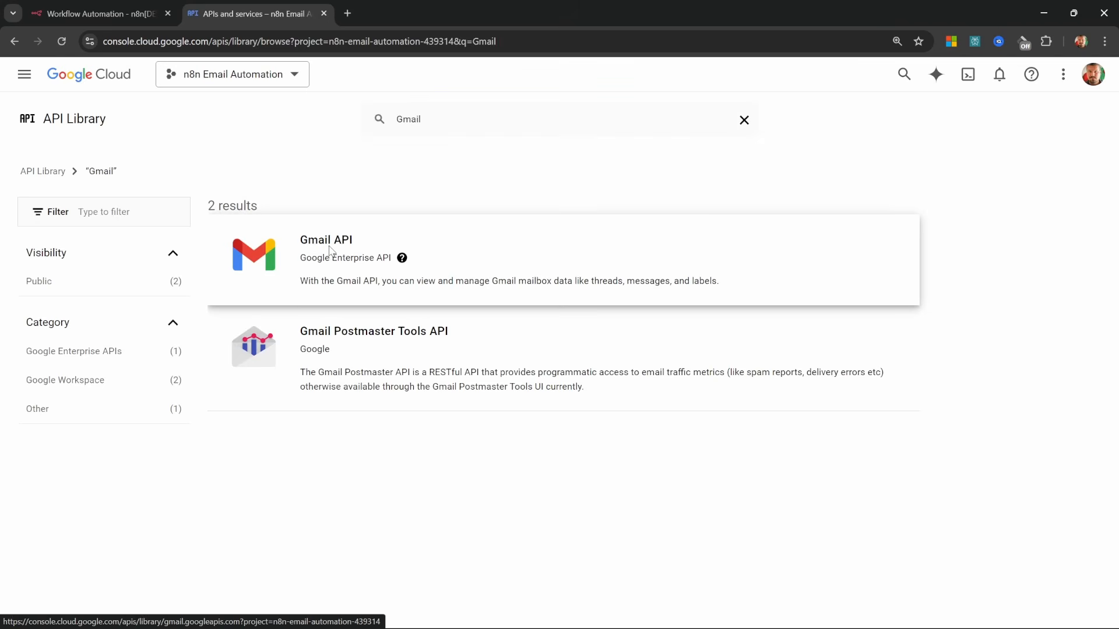
click(330, 250)
click(164, 257)
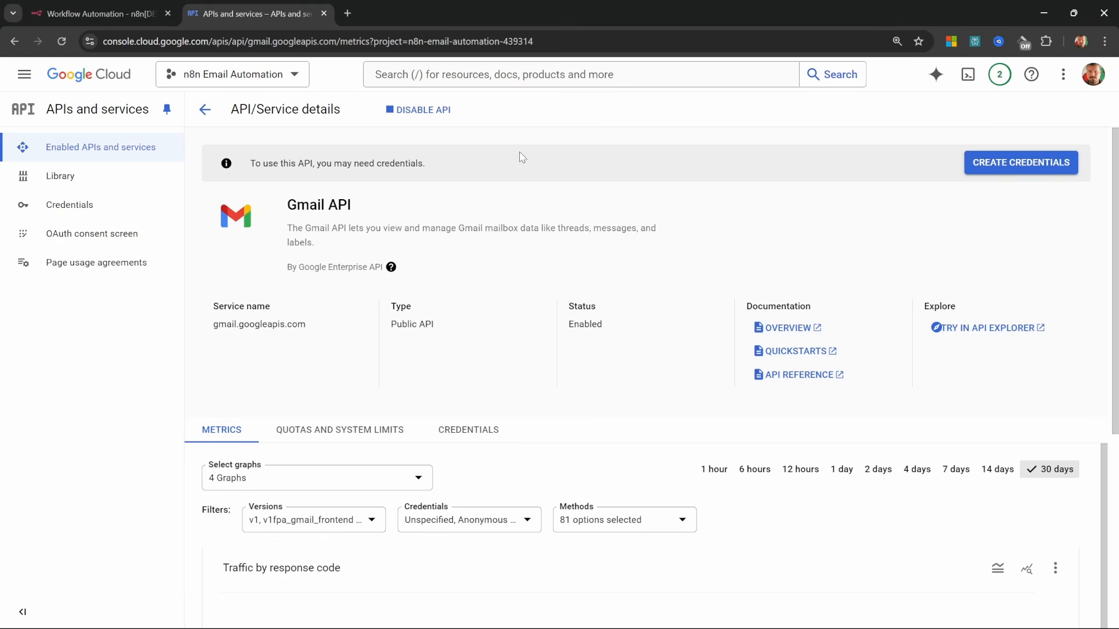
Step: Create an OAuth consent screen for the project with the External user type
click(105, 246)
click(208, 288)
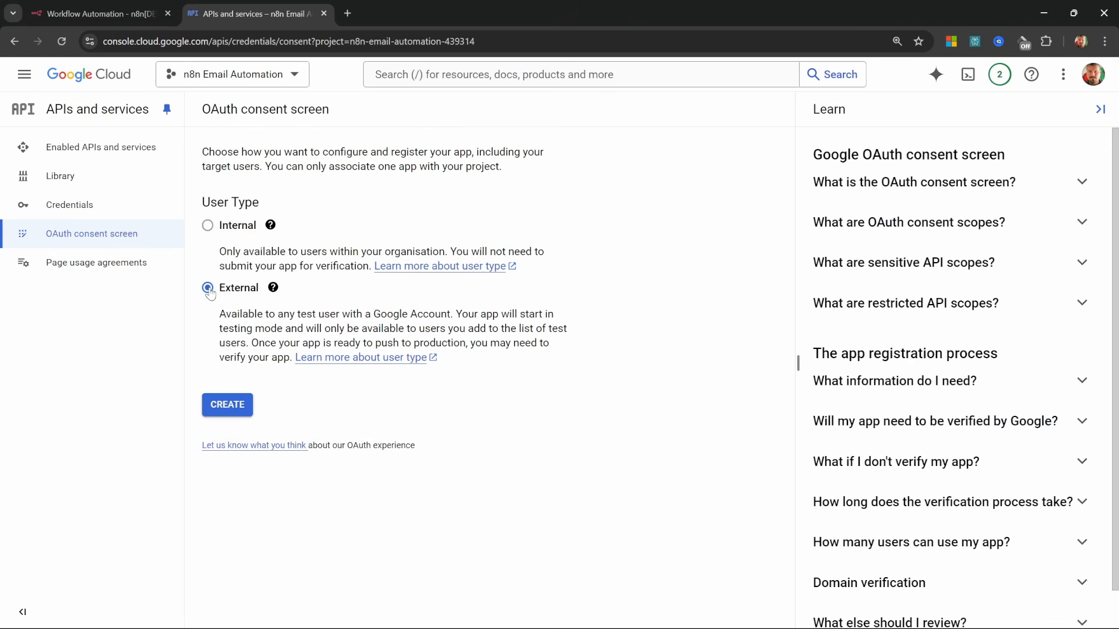
click(230, 409)
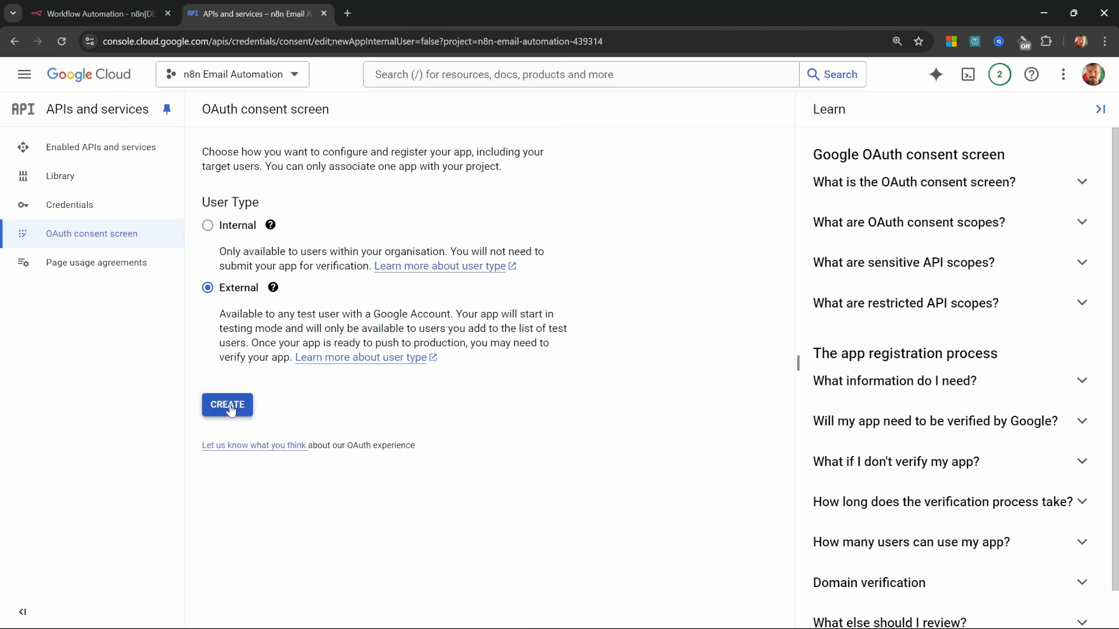
Step: Set the consent screen's app name to "n8n Email Automation" and choose the account's own address as the user support email
click(274, 290)
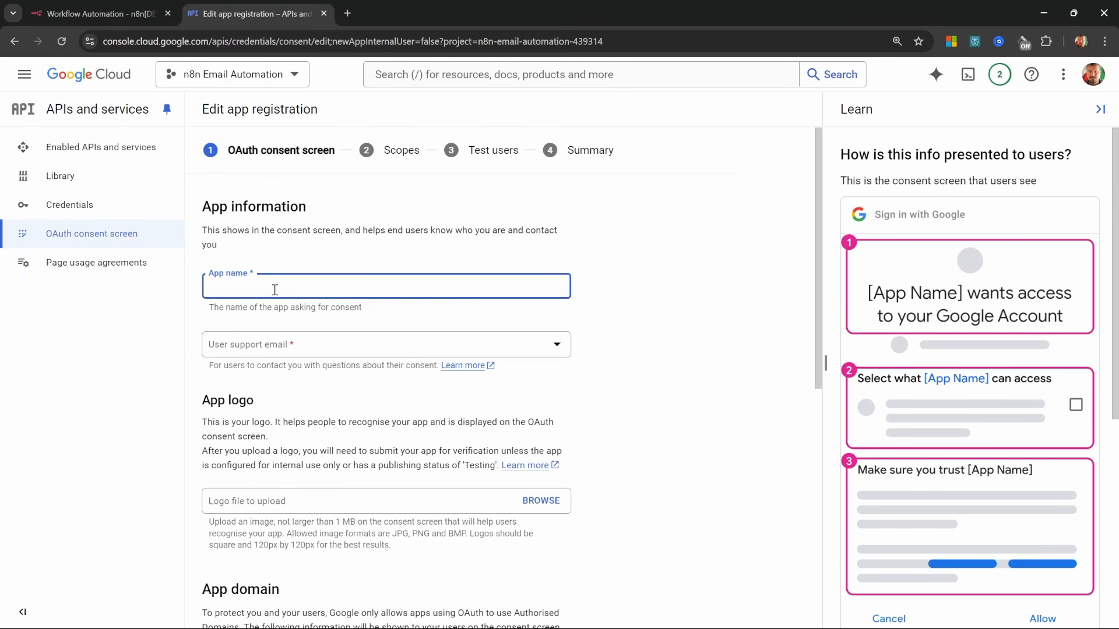
text(n8n Email Automation)
click(309, 351)
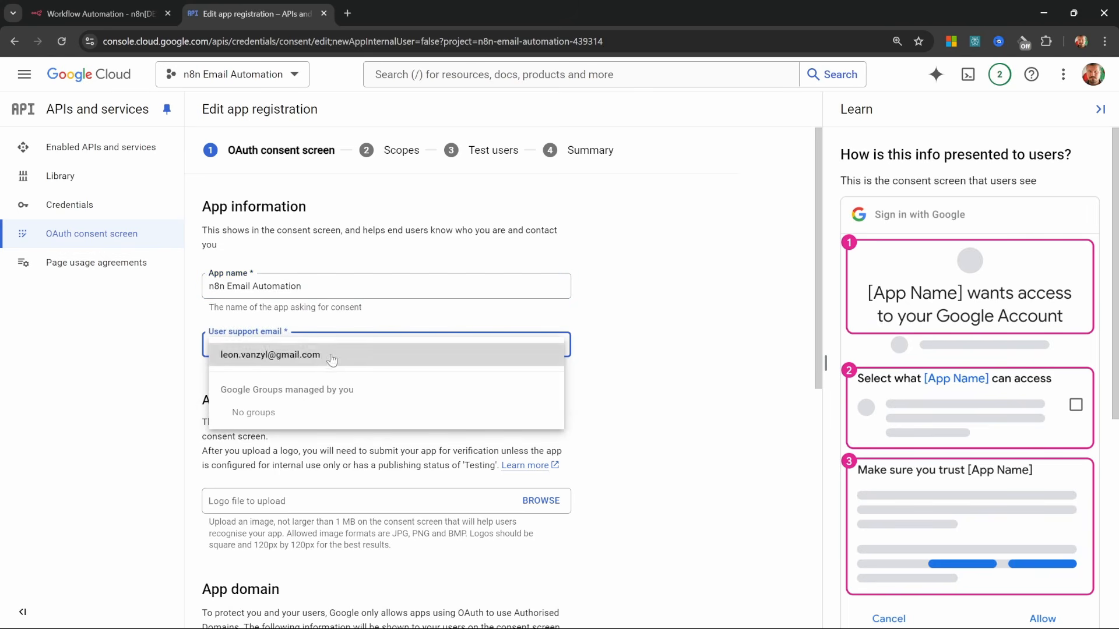
click(302, 357)
scroll(525, 342, down, 8)
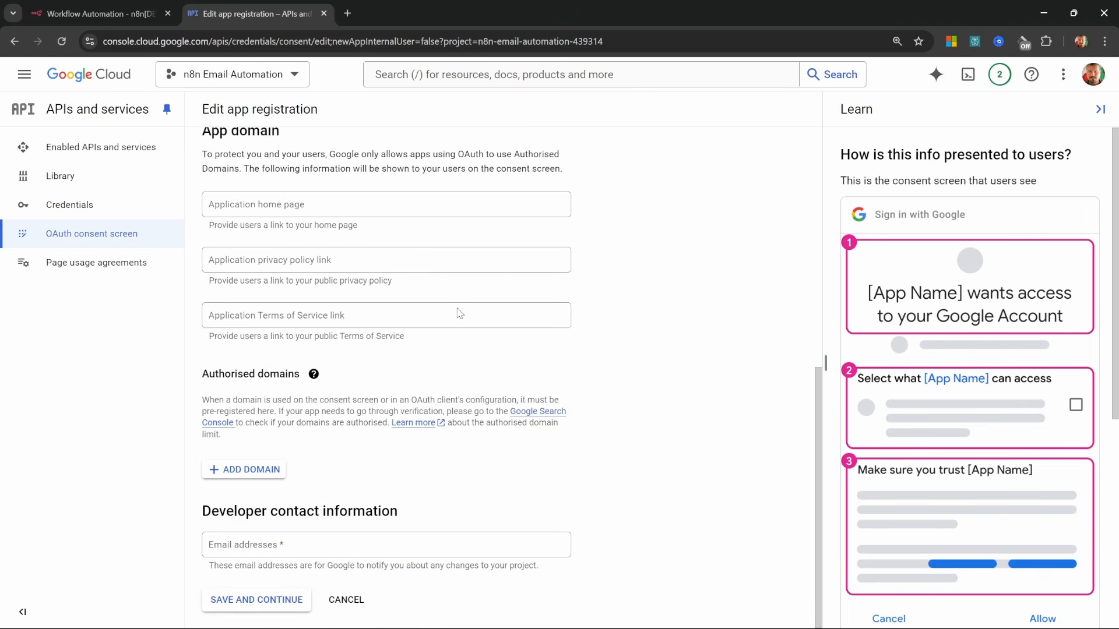
Step: Enter the account's own e-mail address as the developer contact information and save the consent screen page
click(313, 542)
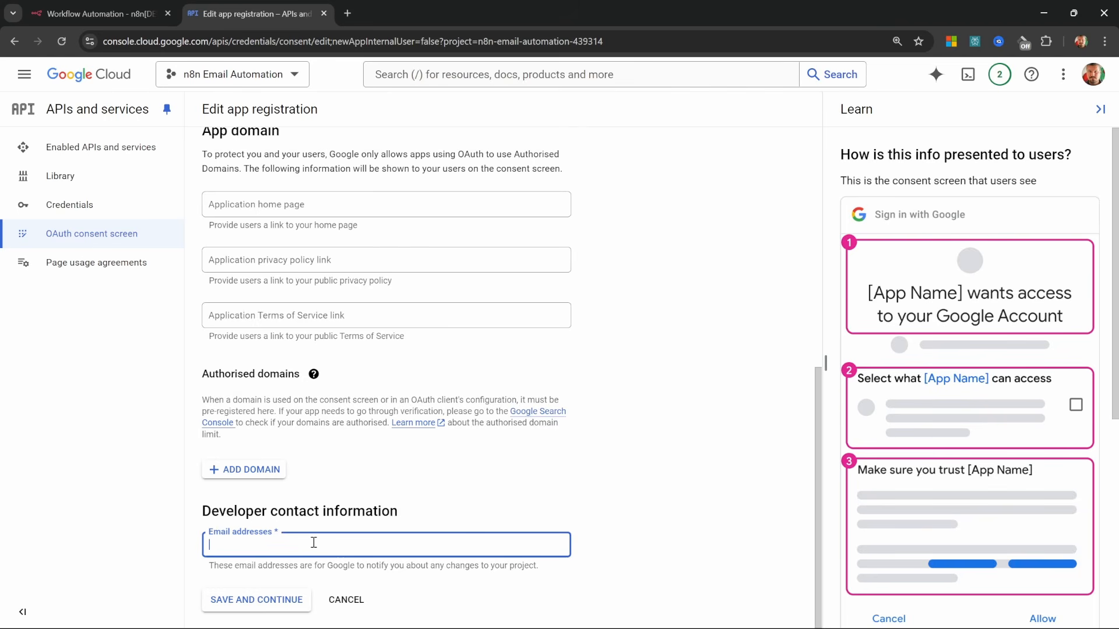
key(ctrl+v)
click(256, 599)
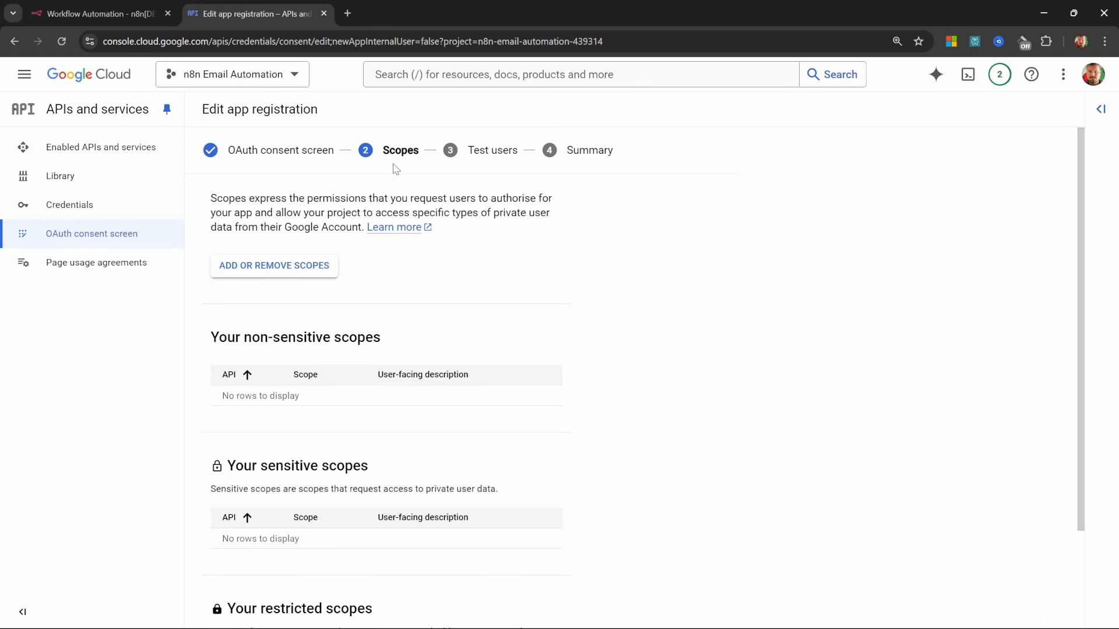
Step: Finish the app registration without adding scopes or test users, and publish the app to production
scroll(490, 273, down, 2)
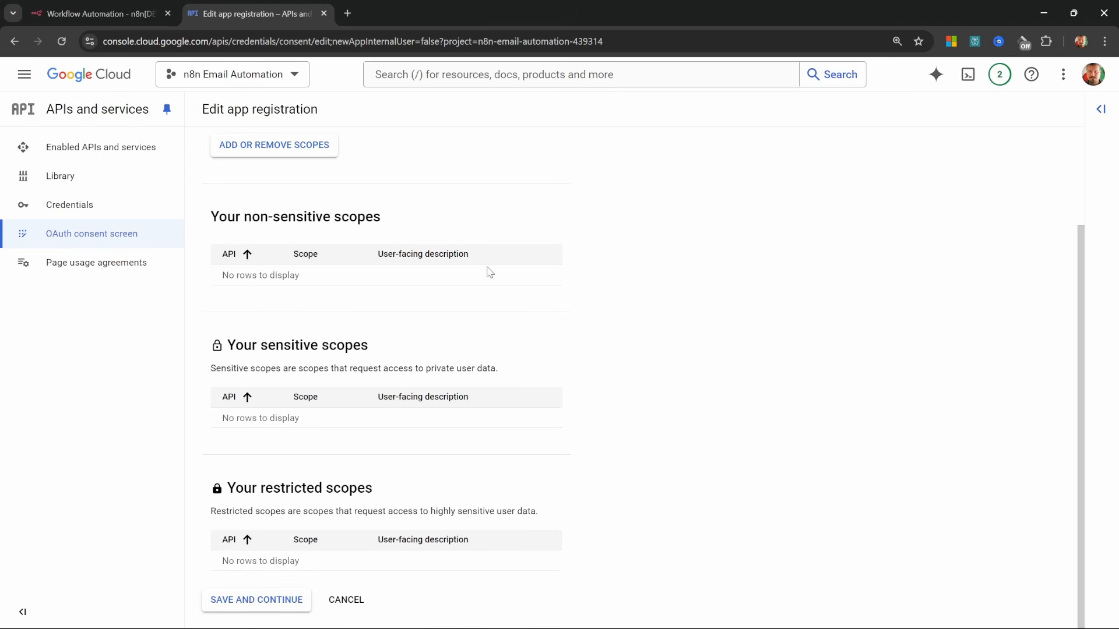
click(279, 600)
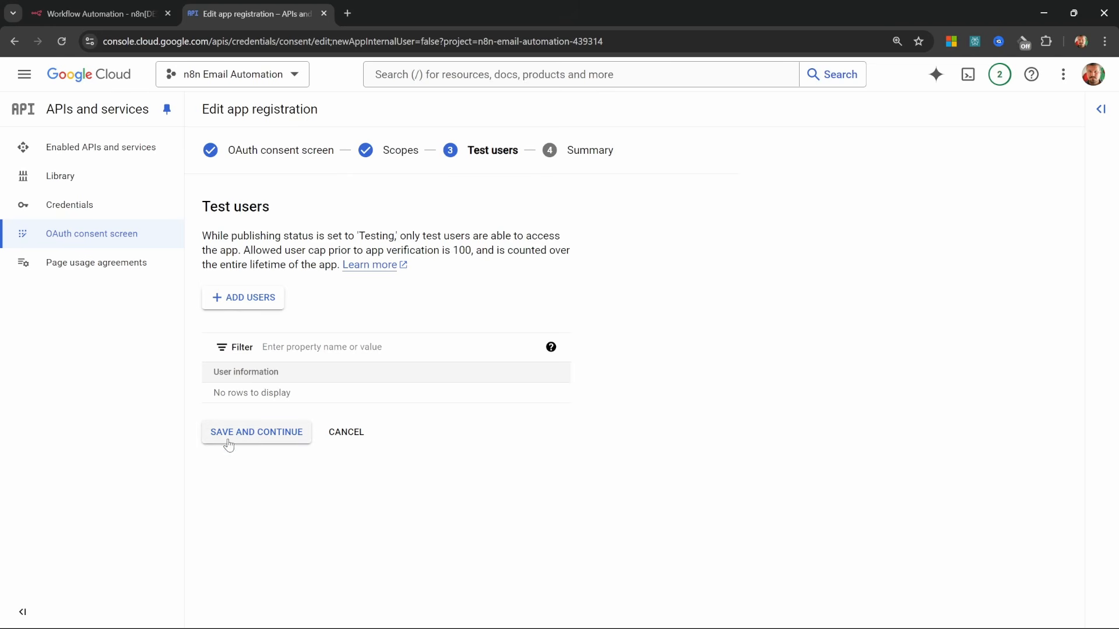
click(263, 438)
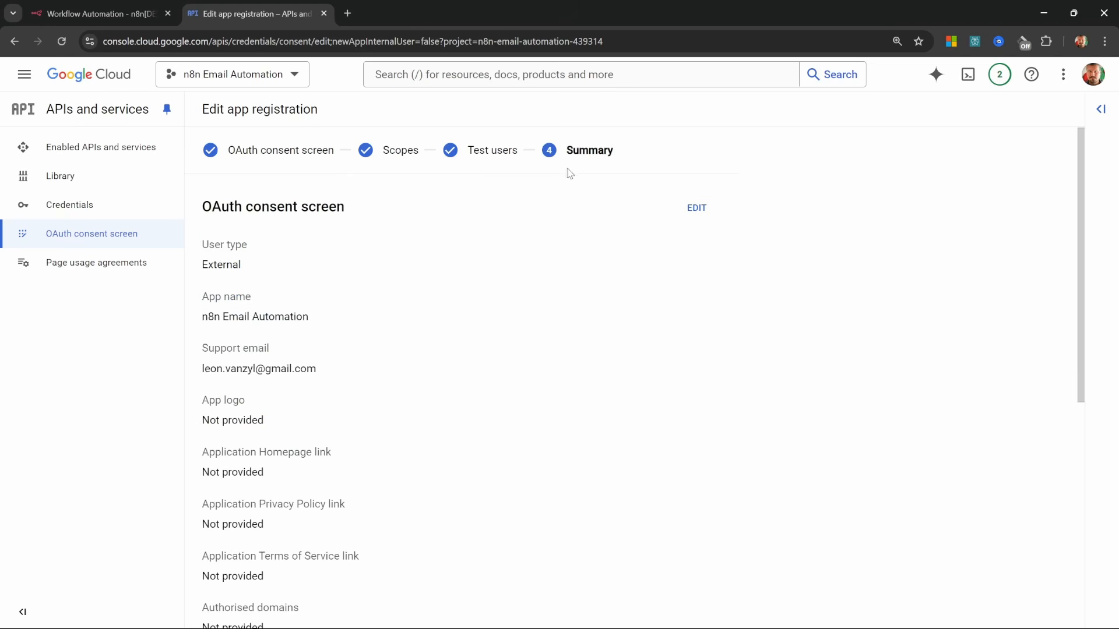
scroll(455, 383, down, 7)
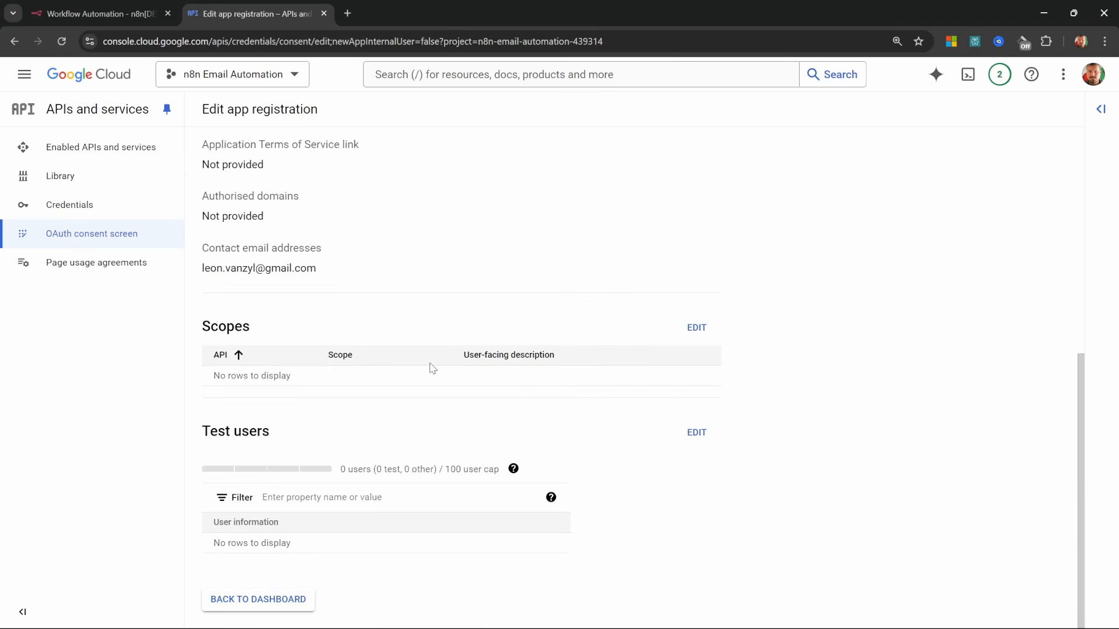
click(284, 602)
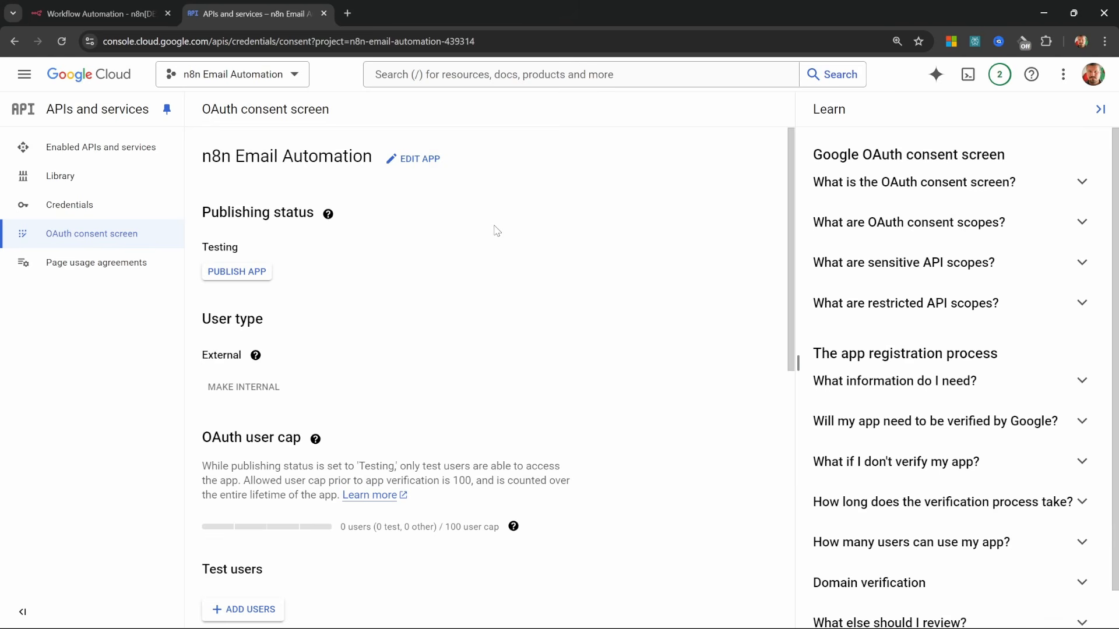
click(226, 279)
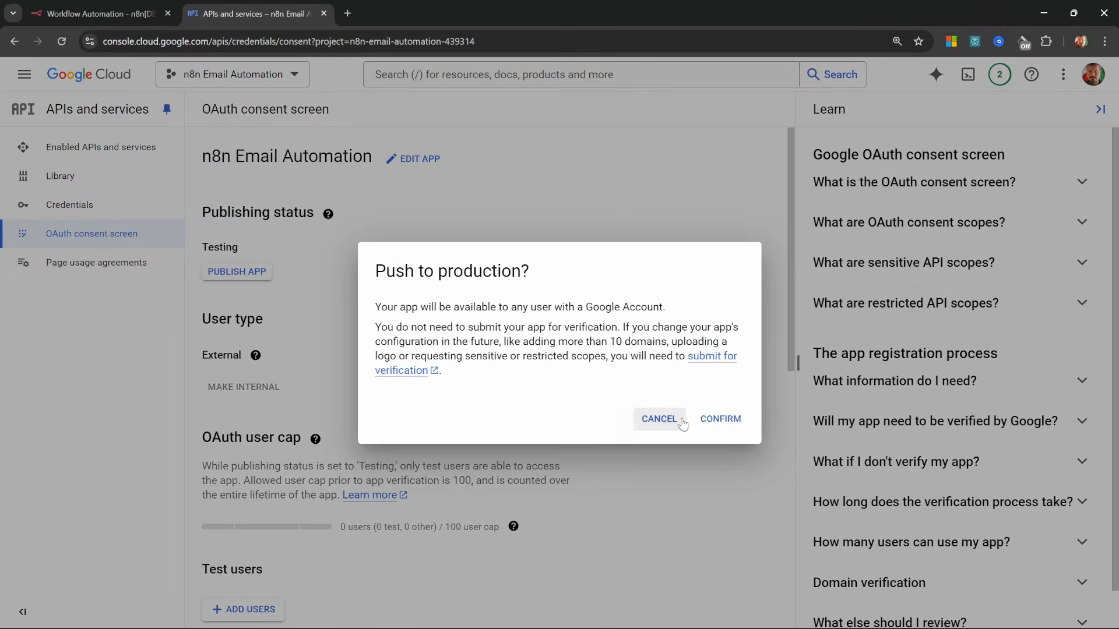
click(733, 424)
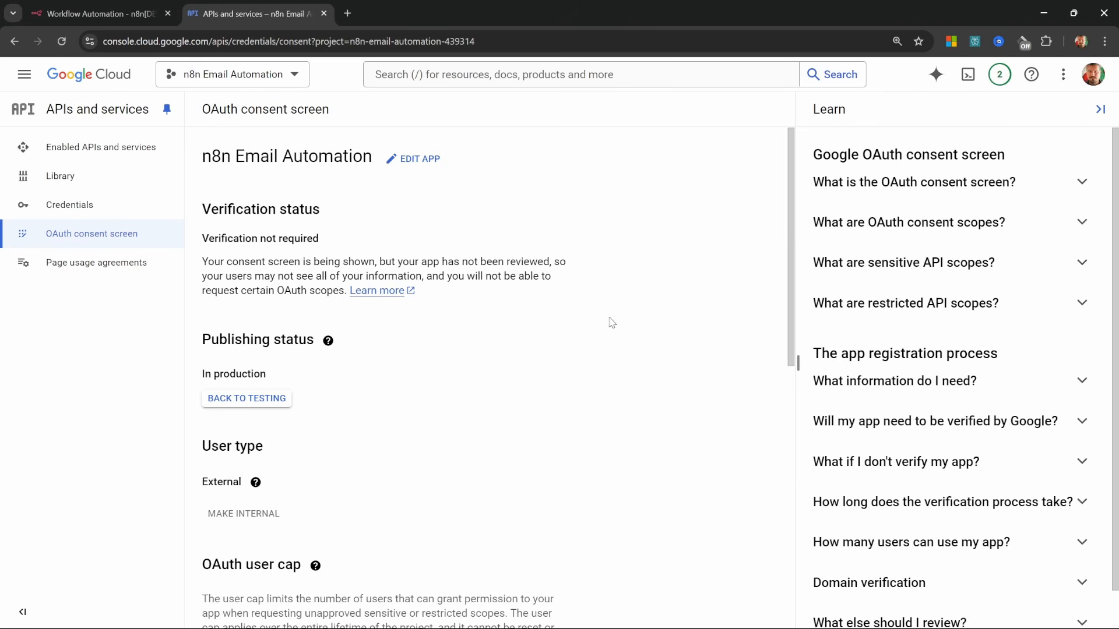
Step: Start a new OAuth client ID credential with application type Web application and the name "n8n Email Automation"
click(69, 205)
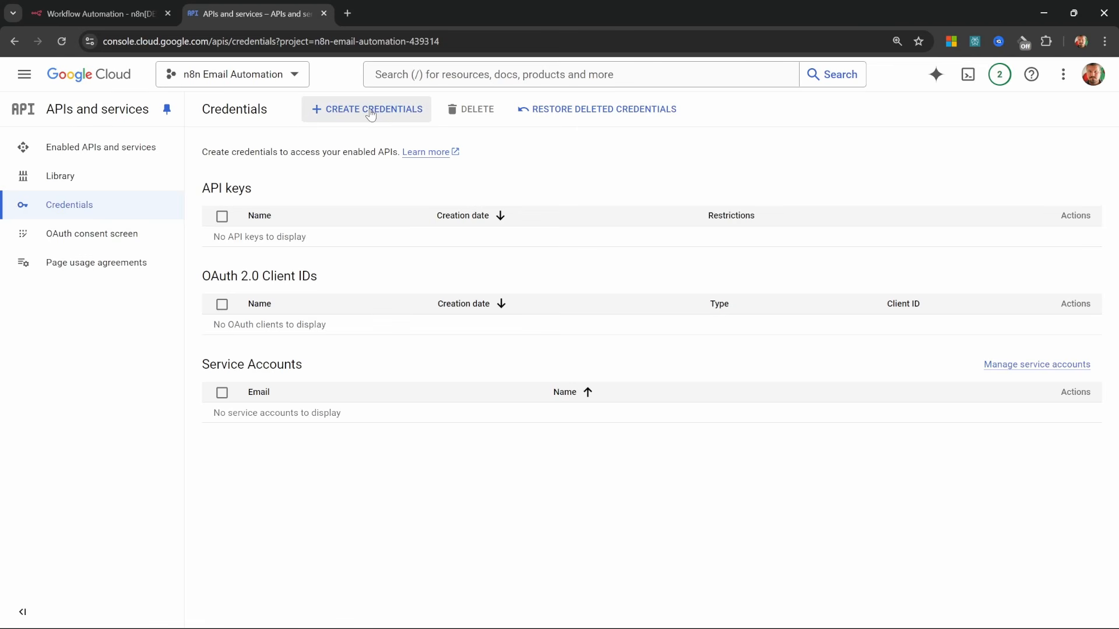
click(370, 115)
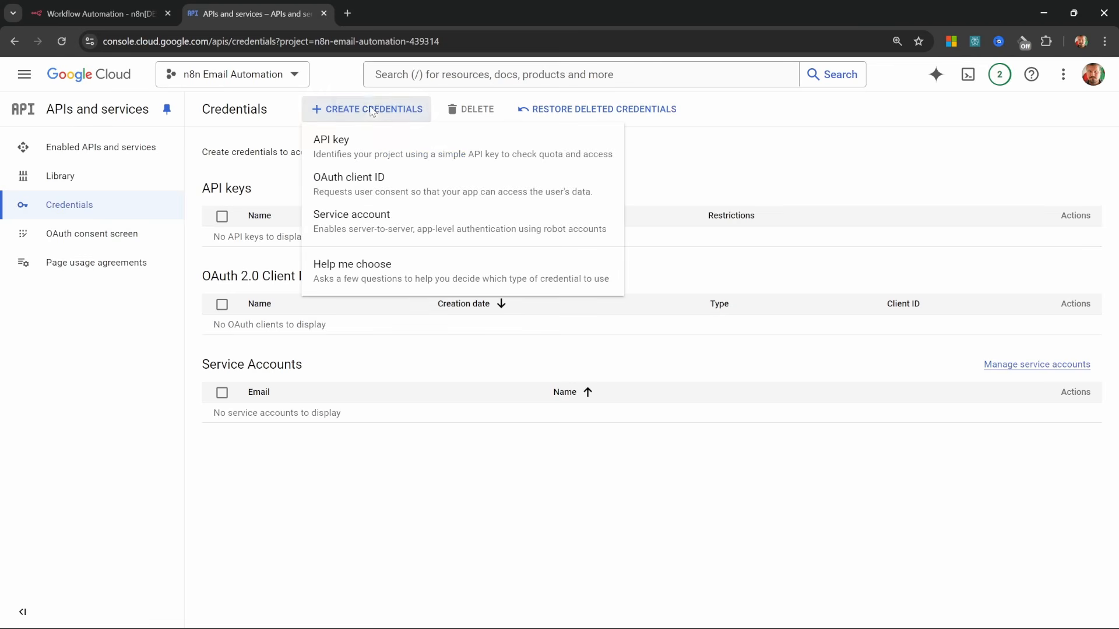
click(375, 192)
click(307, 217)
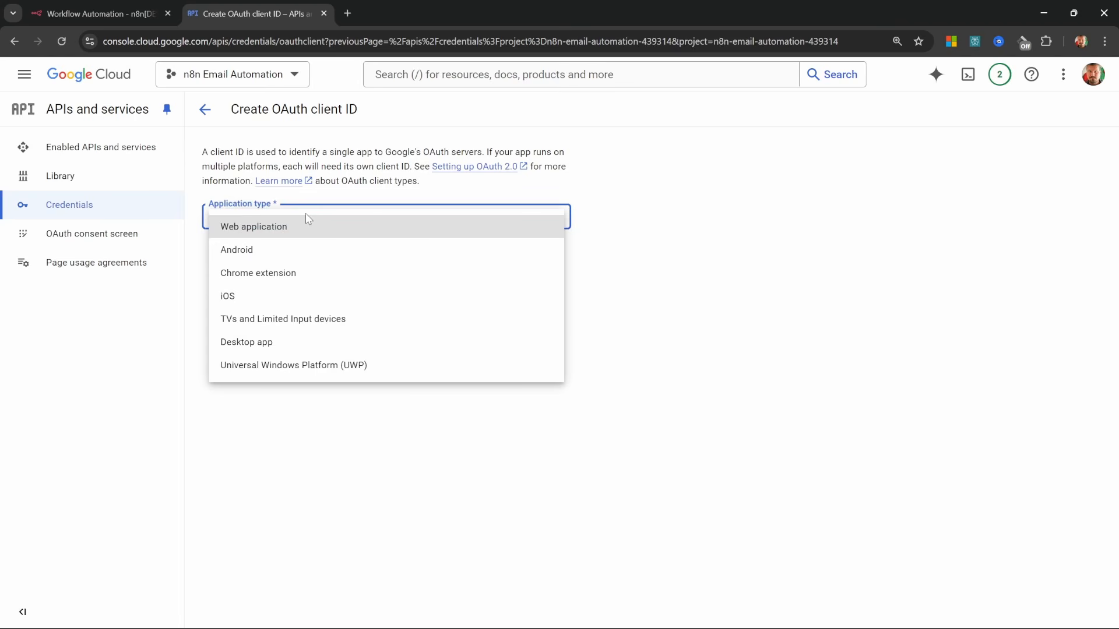
click(262, 231)
key(Tab)
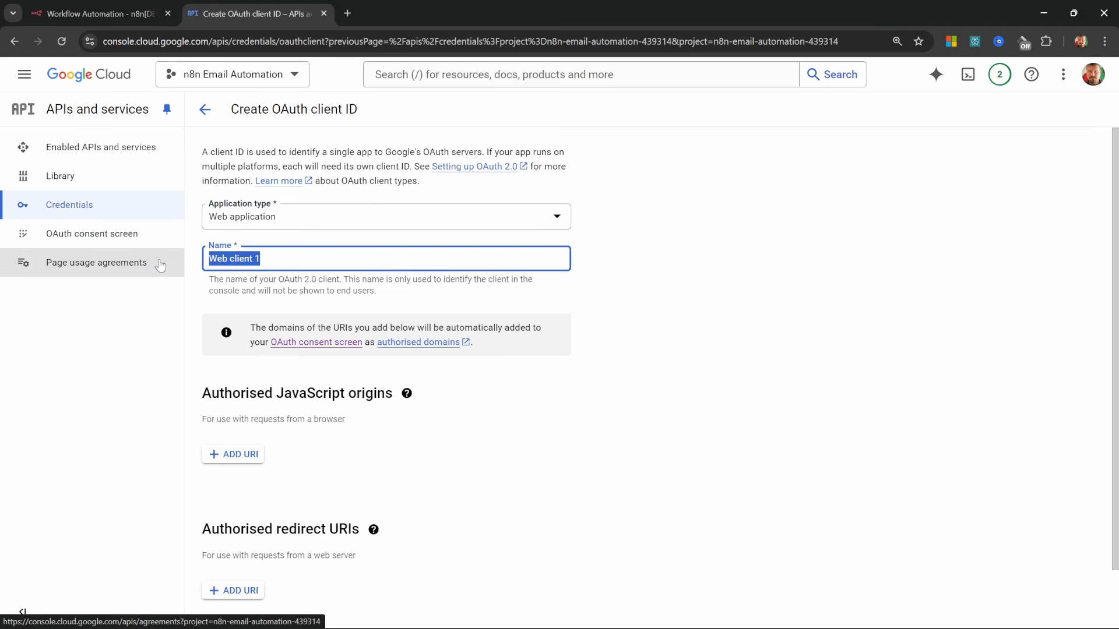
text(n8n Email Automation)
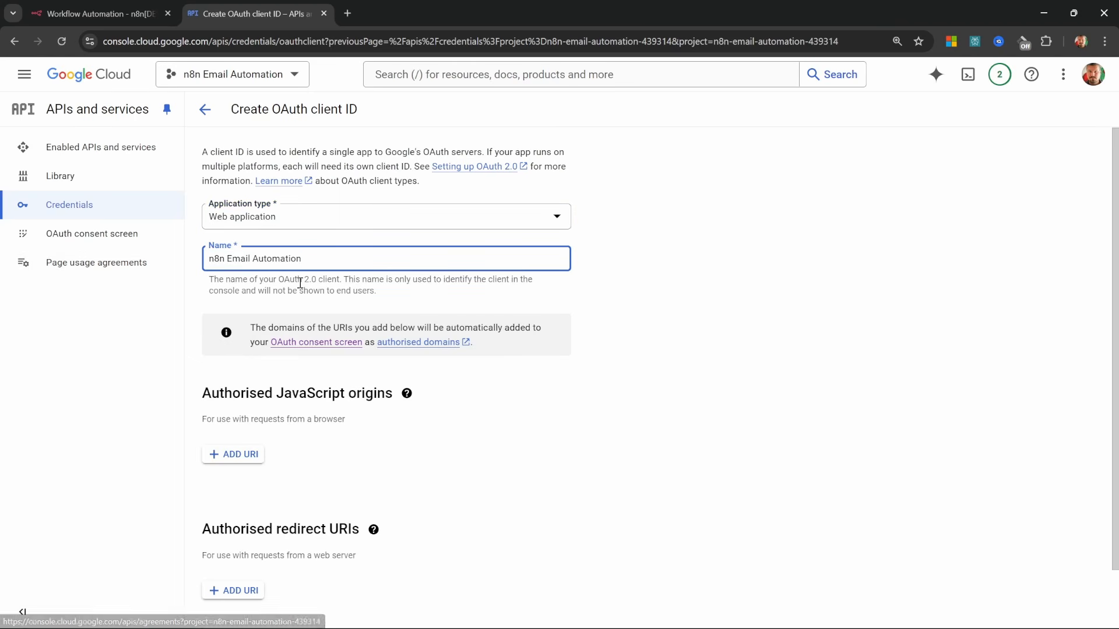
Step: Copy the OAuth redirect URL from the n8n Gmail credential, add it as an authorised redirect URI, and create the client
scroll(520, 300, down, 2)
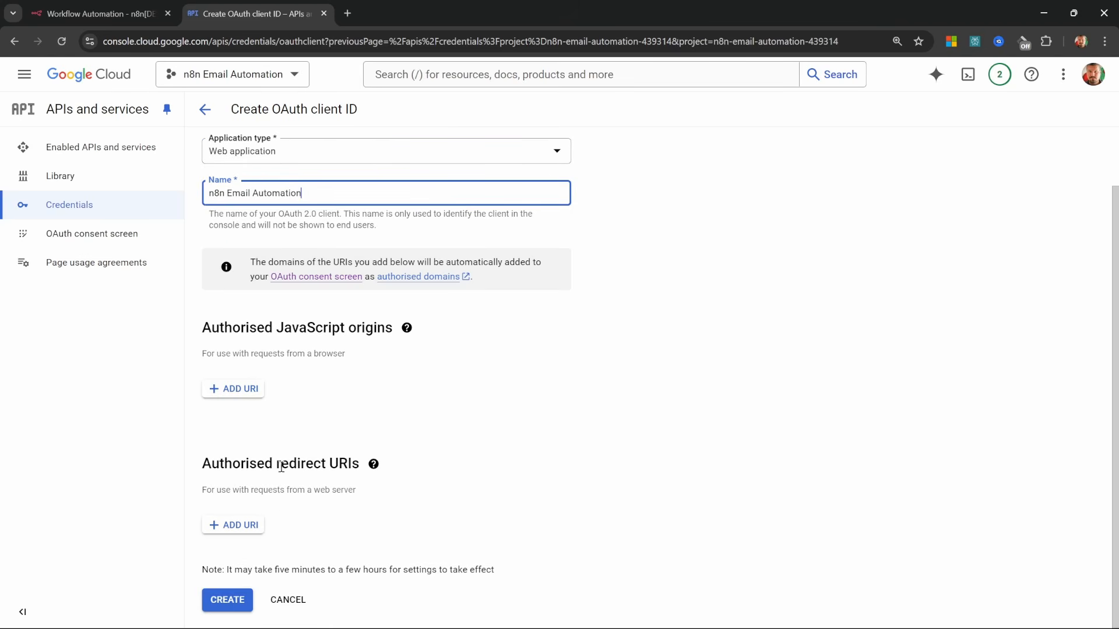
click(93, 5)
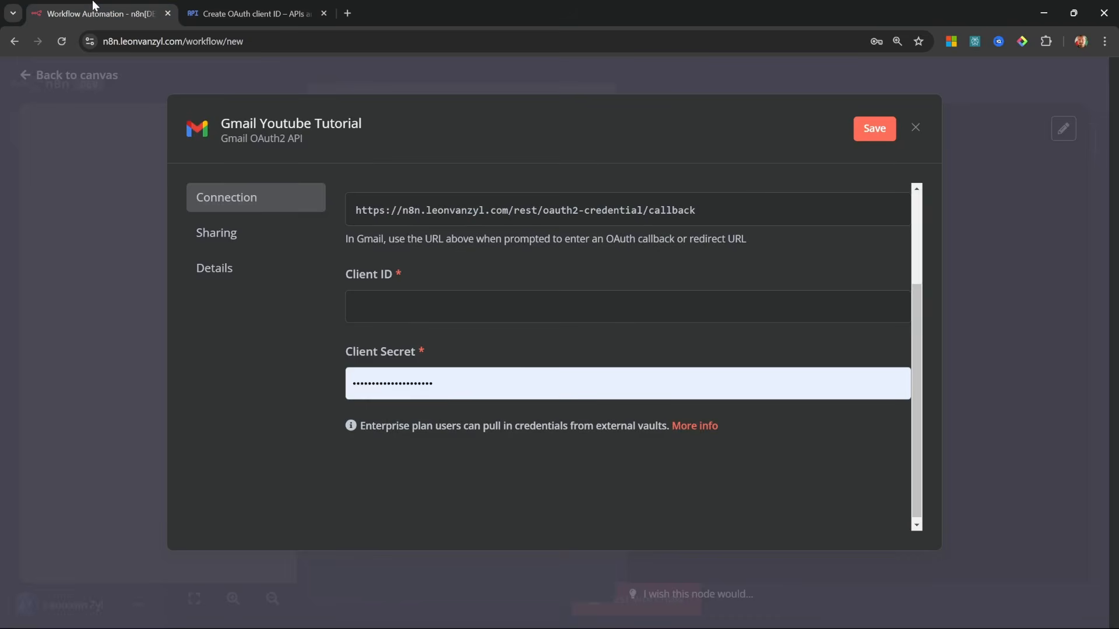
scroll(432, 242, up, 2)
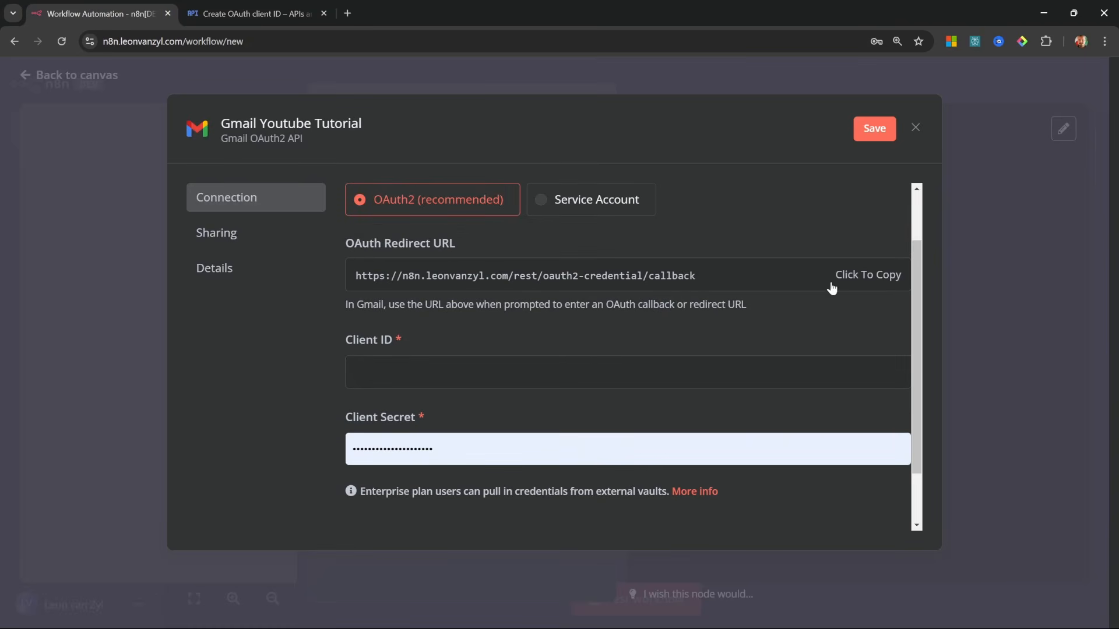
click(869, 281)
key(ctrl+Tab)
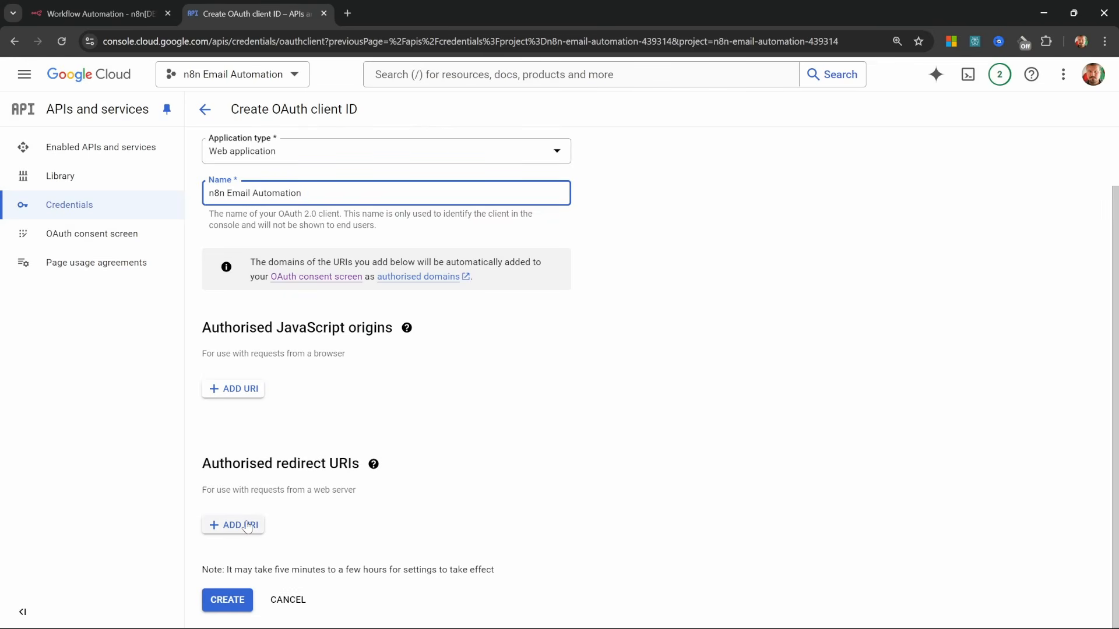
click(248, 525)
key(ctrl+v)
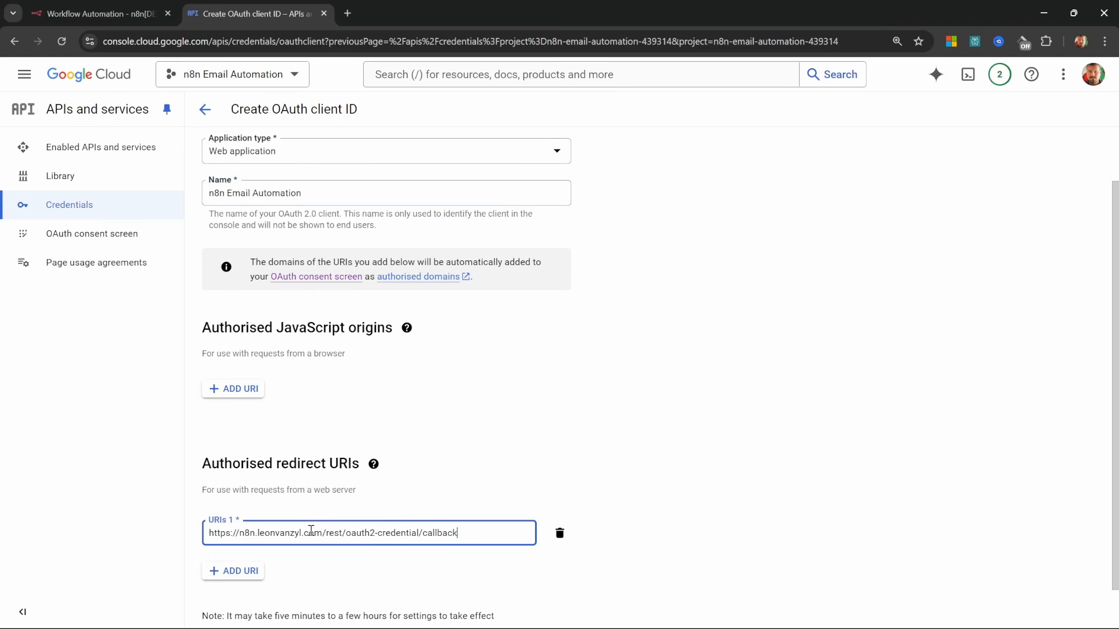
scroll(587, 504, down, 1)
click(228, 602)
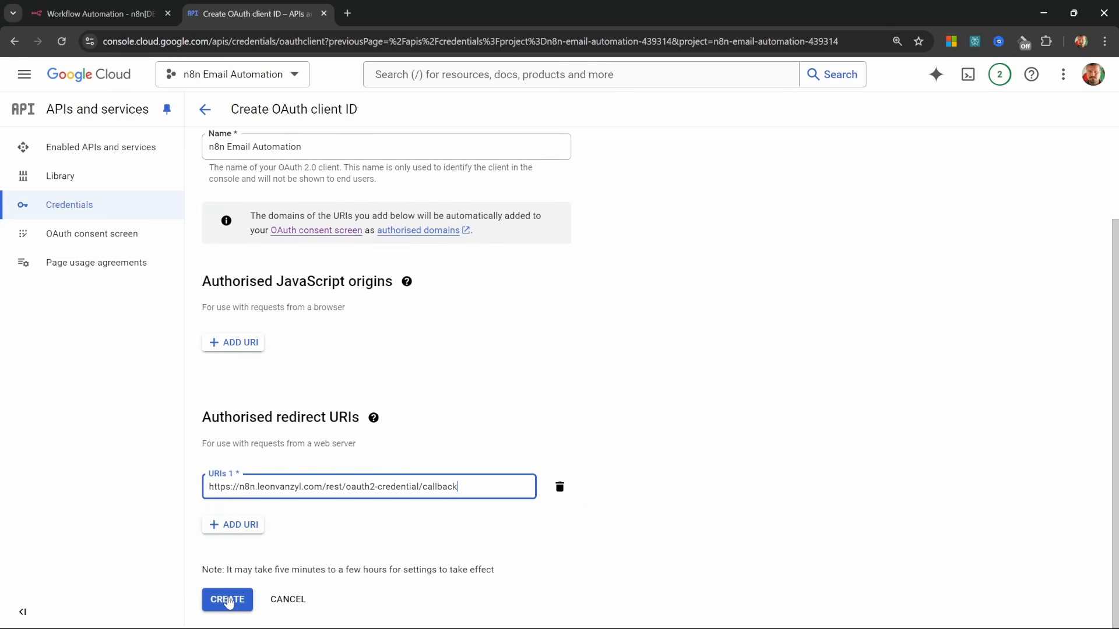
Step: Copy the new OAuth client's ID and client secret into the matching fields of the Gmail credential in n8n
click(718, 344)
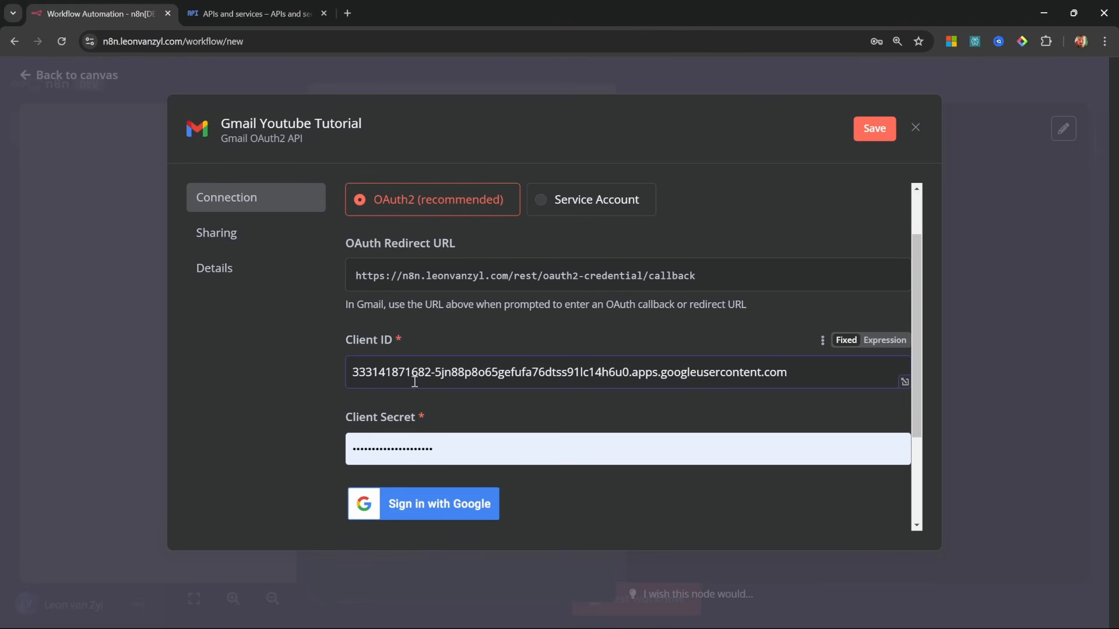
click(250, 13)
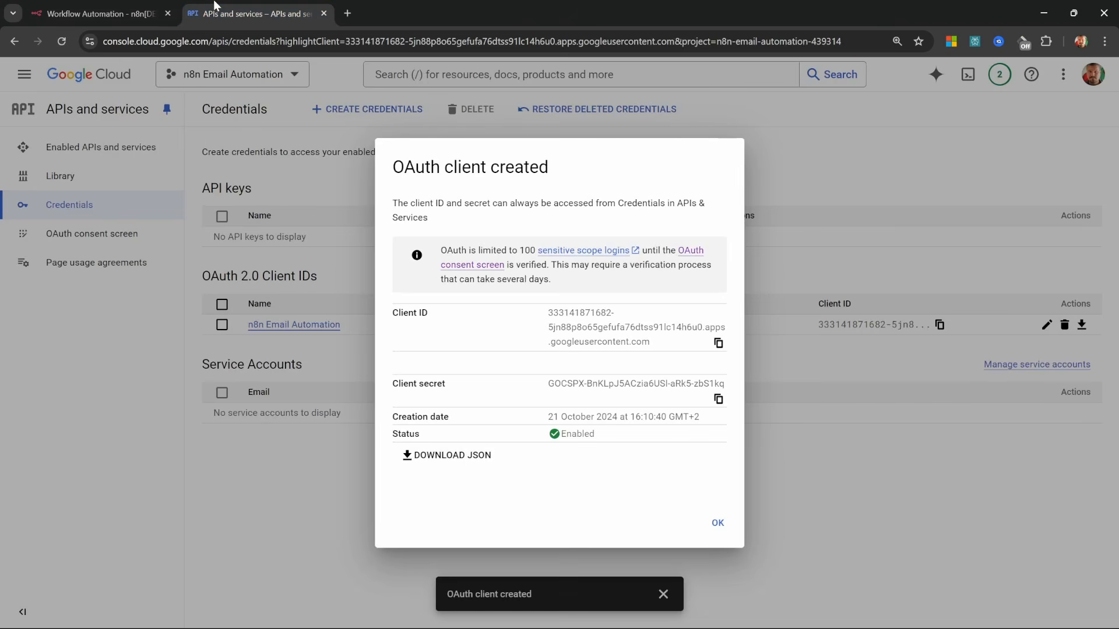
click(718, 399)
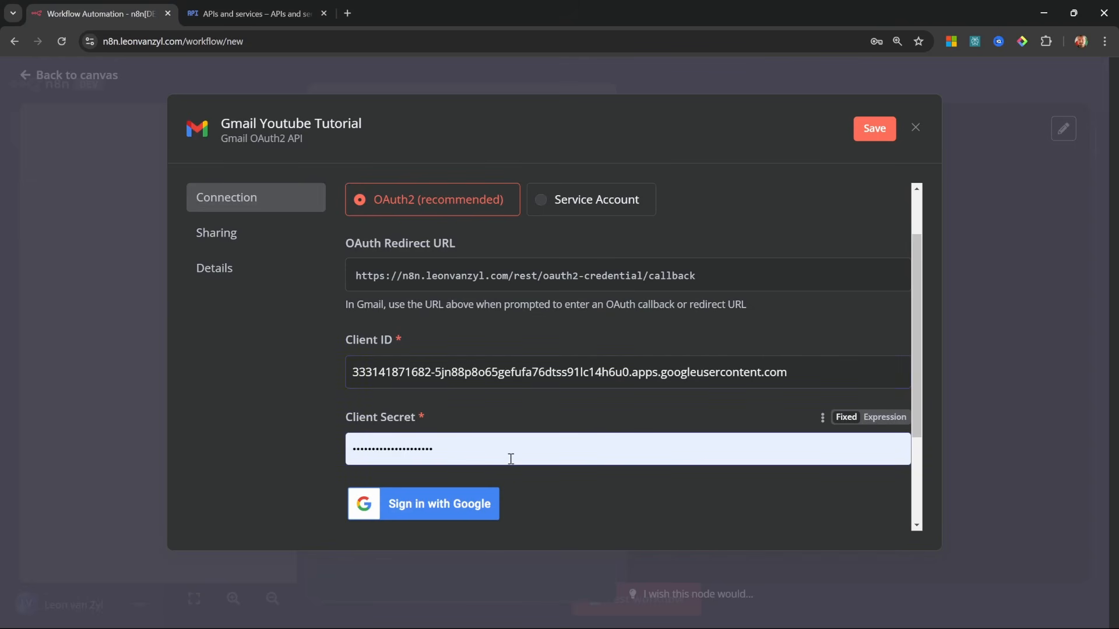
key(ctrl+v)
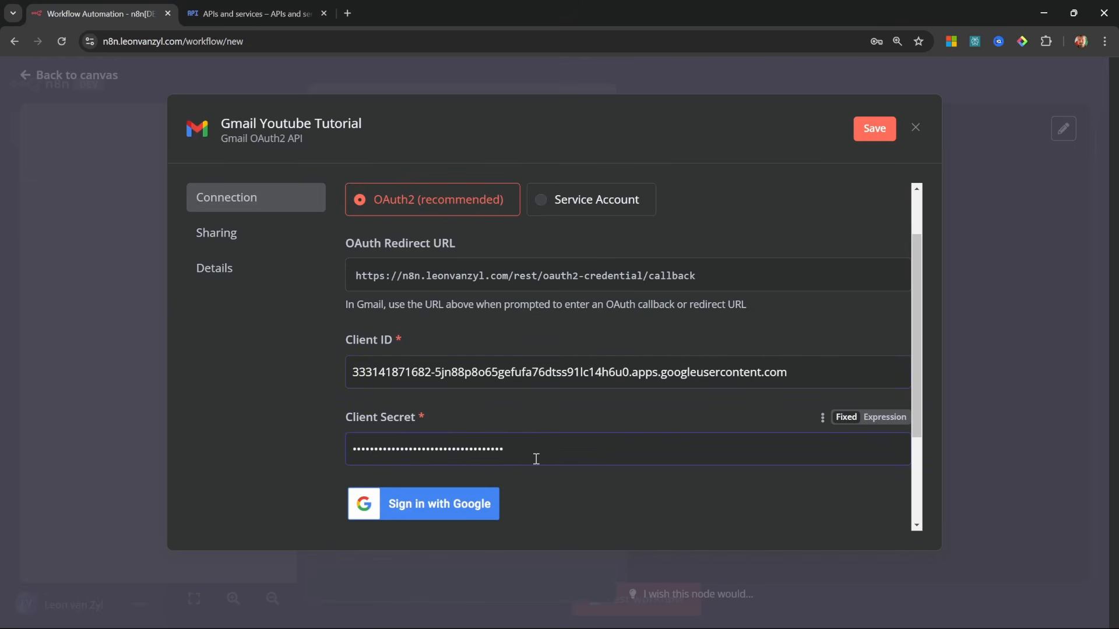
Step: Sign in with Google from the Gmail credential, choose the Gmail account, and proceed past the unverified-app warning
scroll(536, 454, down, 3)
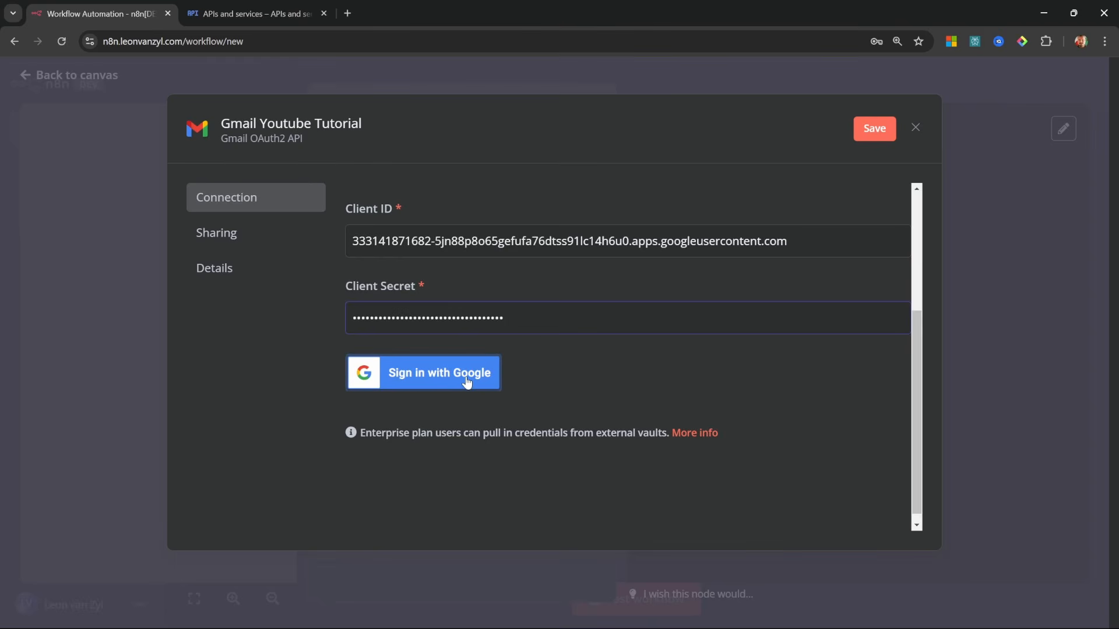
click(426, 385)
click(146, 353)
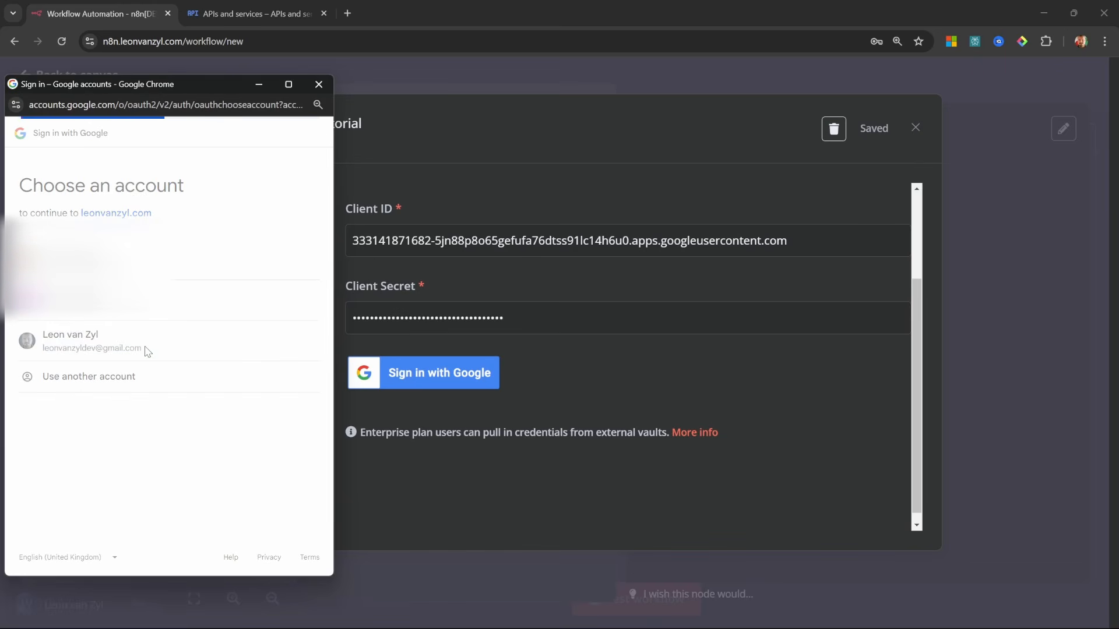
click(36, 321)
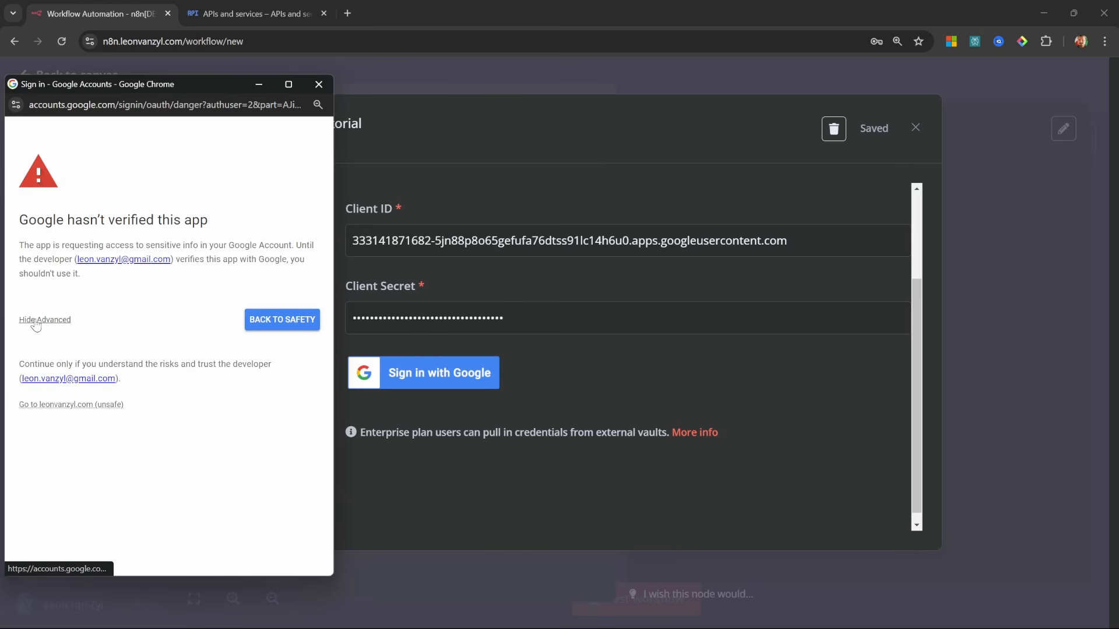
click(79, 406)
Step: Grant the app all requested Gmail permissions, and close the sign-in window and the credential settings
click(36, 304)
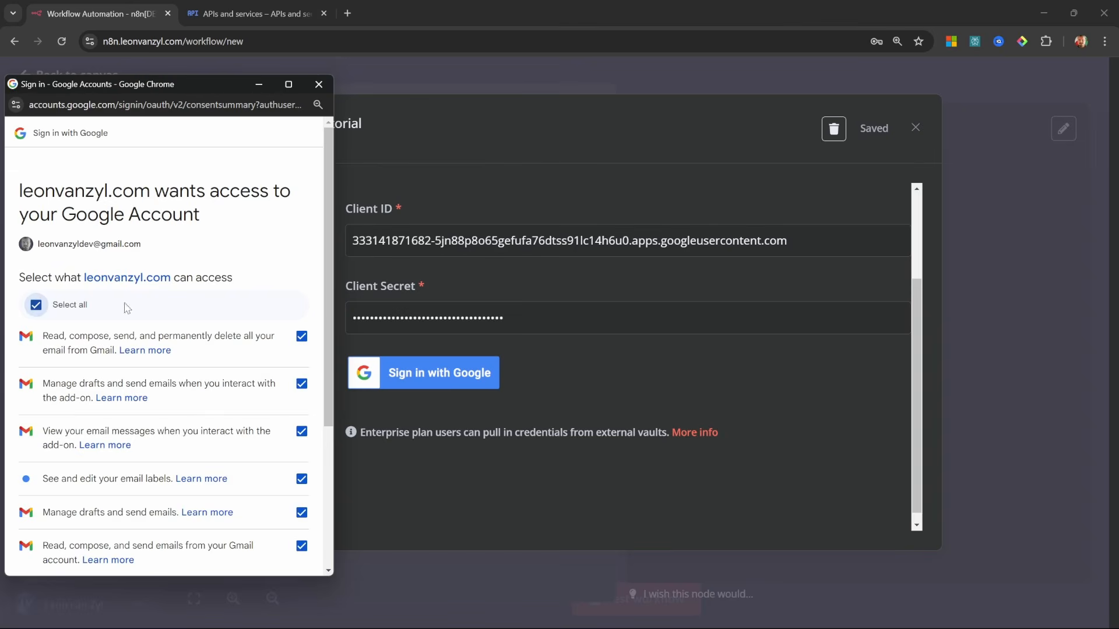
scroll(215, 392, down, 4)
click(241, 521)
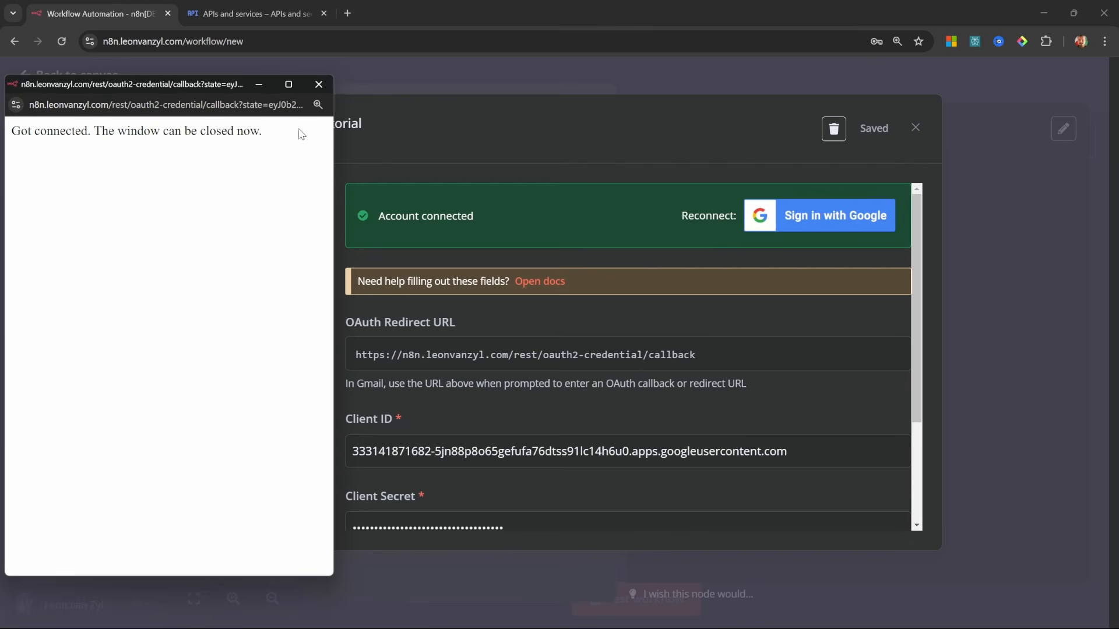
click(318, 84)
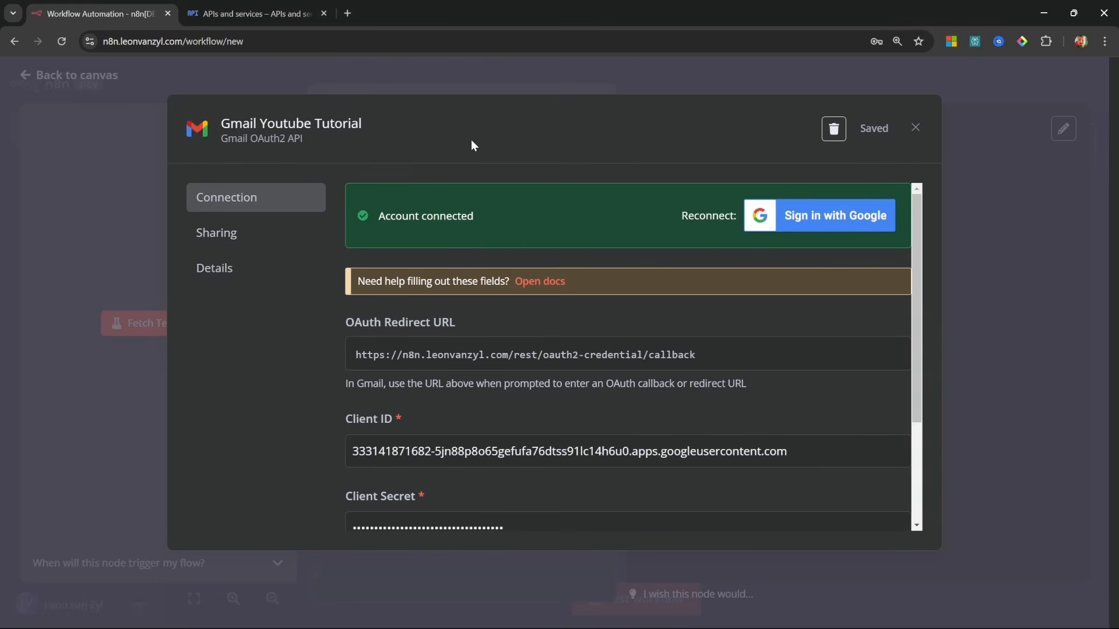
click(915, 128)
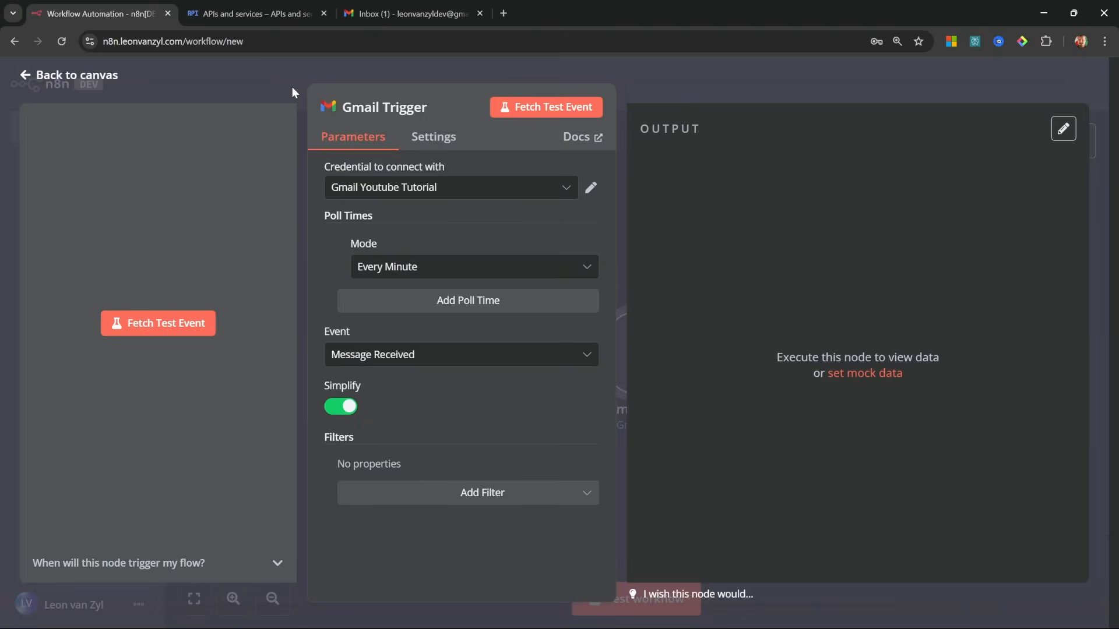
Step: Fetch a test event in the Gmail Trigger and examine the message snippet and labels in the Schema output
click(544, 107)
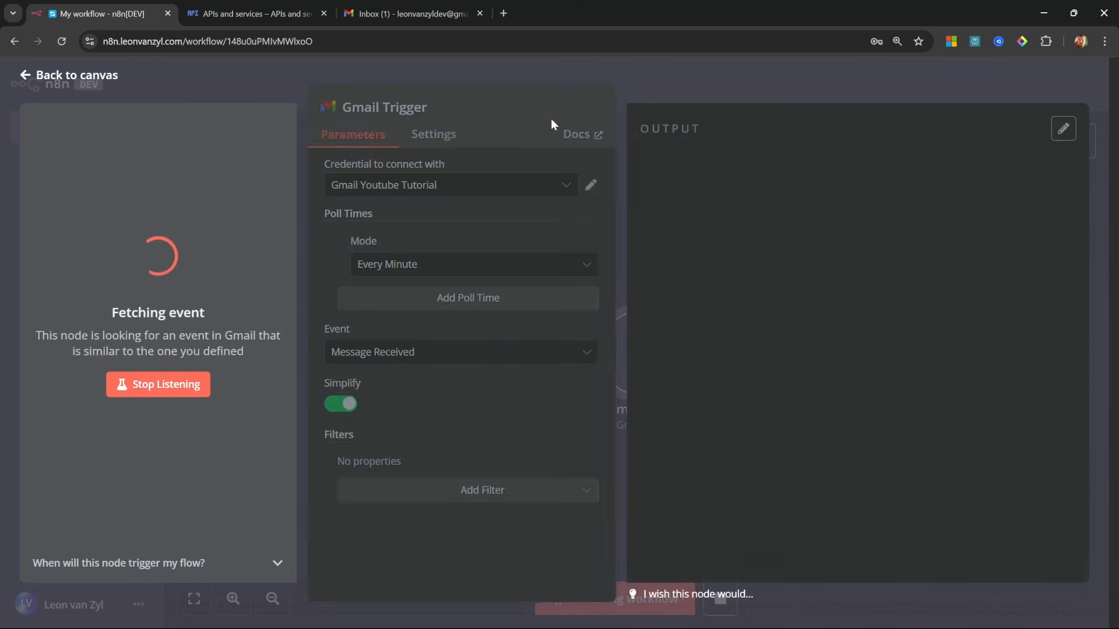
click(979, 130)
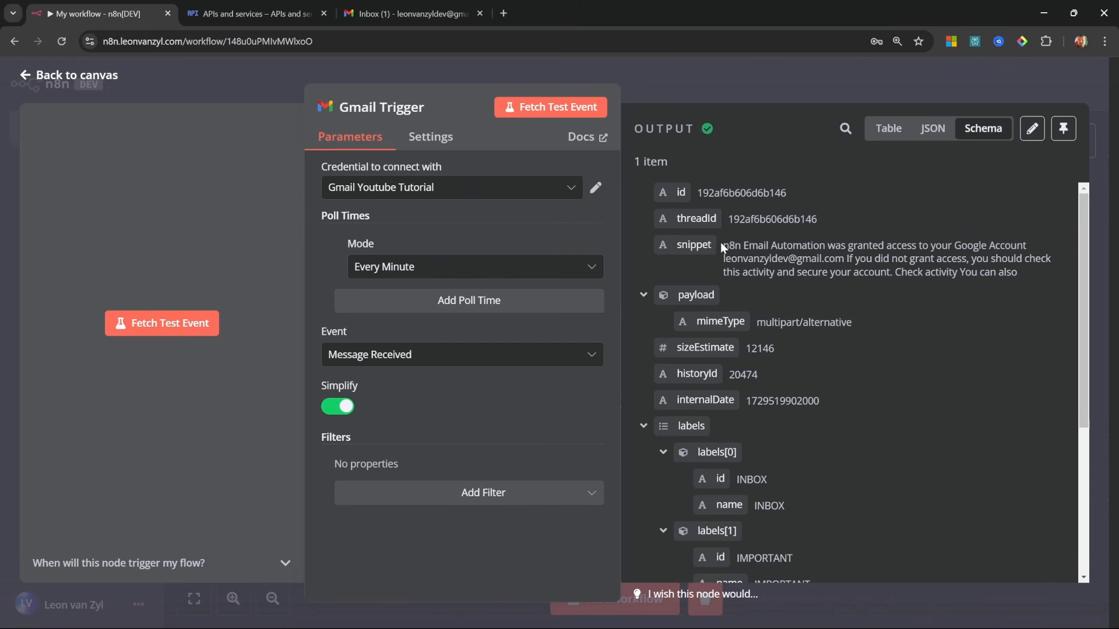
drag(722, 247, 1019, 278)
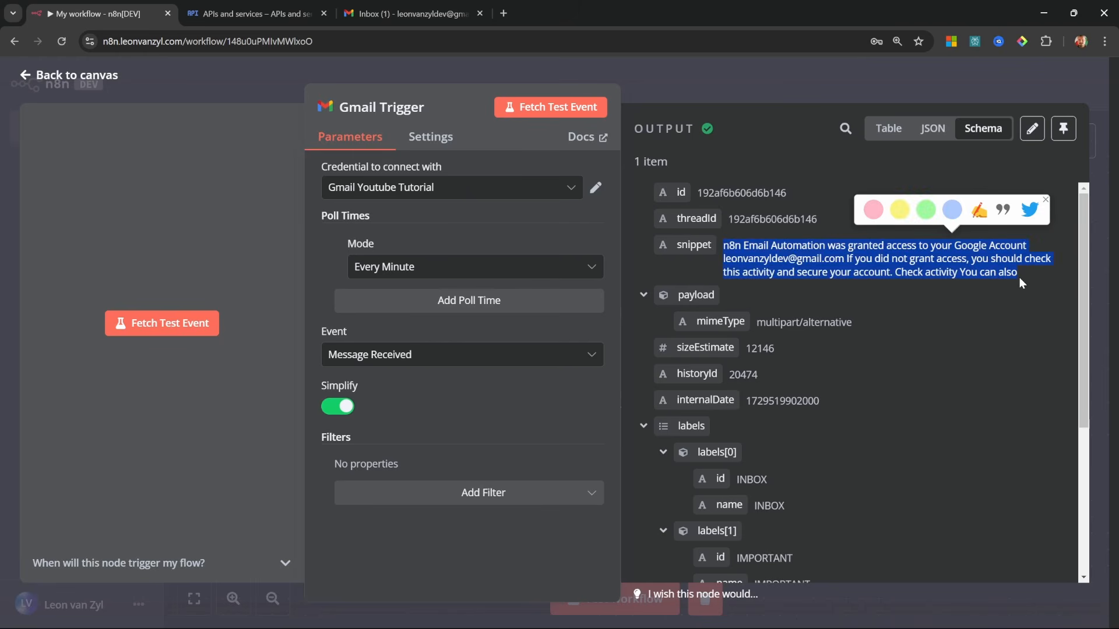
click(994, 302)
scroll(942, 306, down, 2)
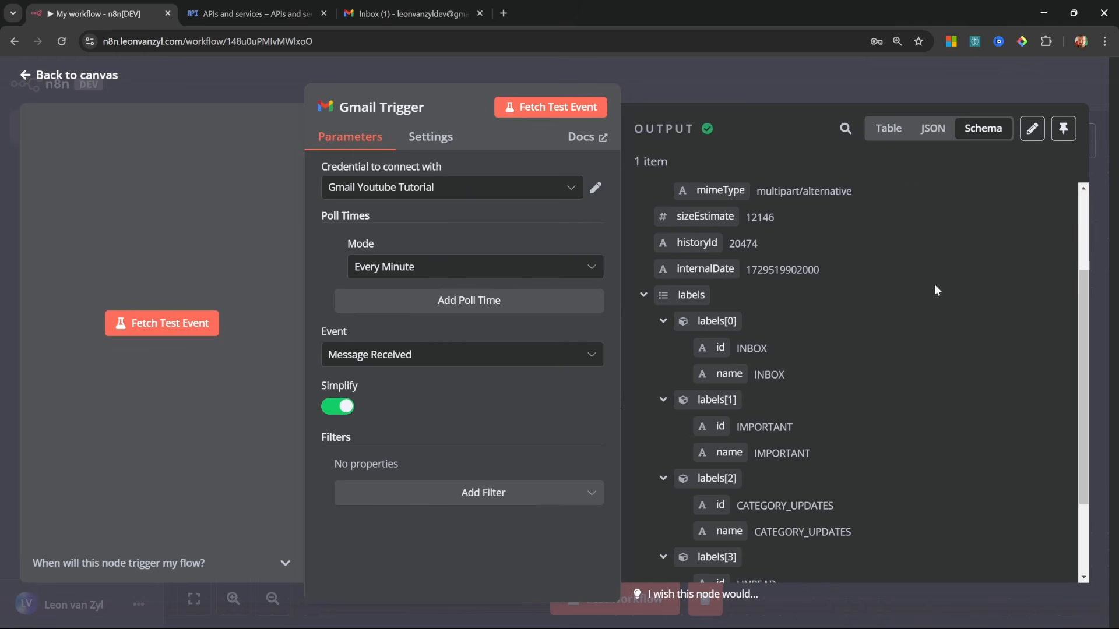
Step: Turn off Simplify in the Gmail Trigger and fetch the test event again
scroll(934, 290, up, 2)
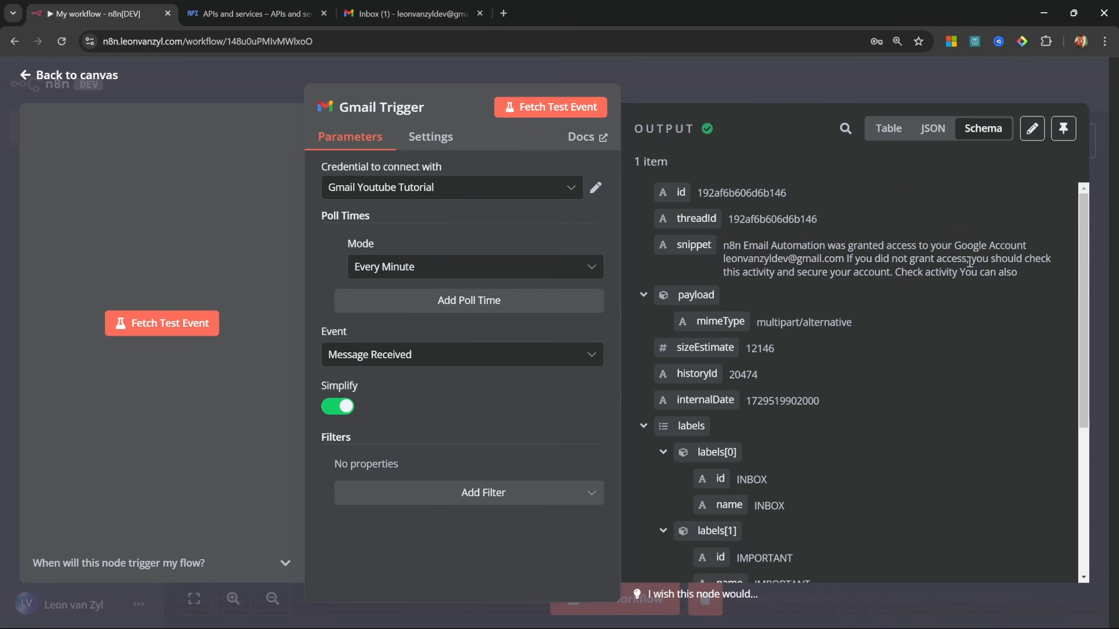
click(337, 407)
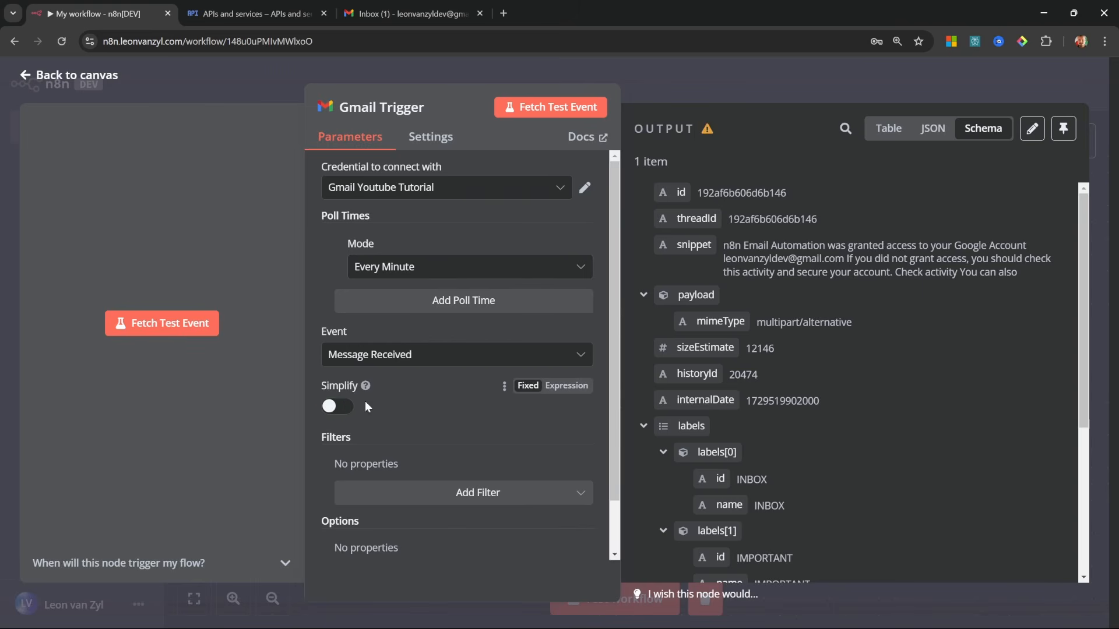
click(549, 107)
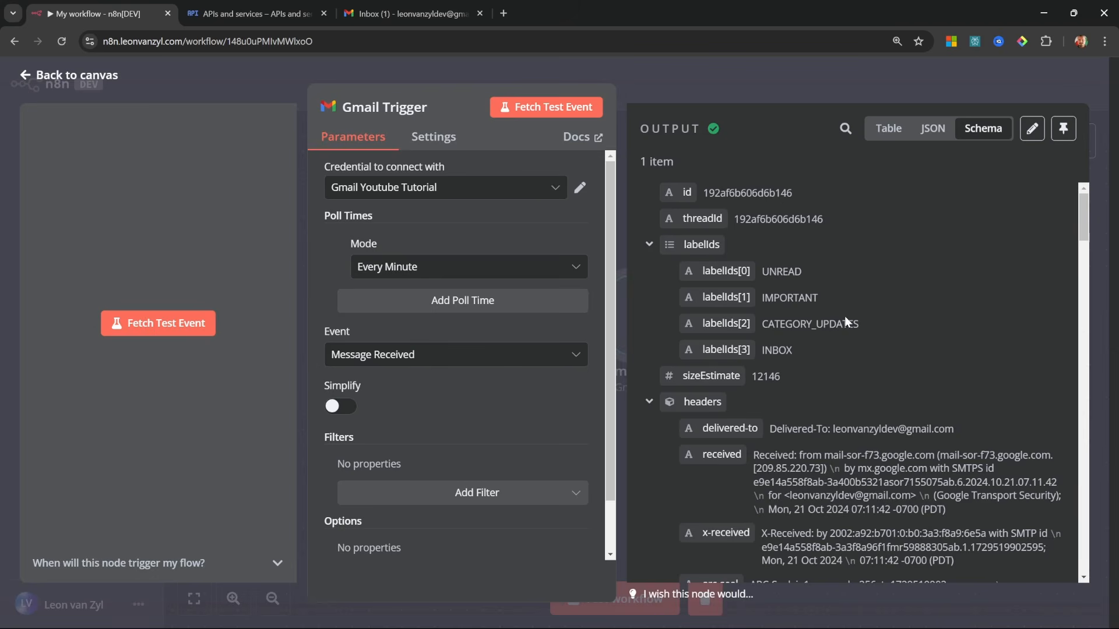
Step: Examine the headers, html and text fields in the full message output, and close the Gmail Trigger
scroll(900, 307, down, 15)
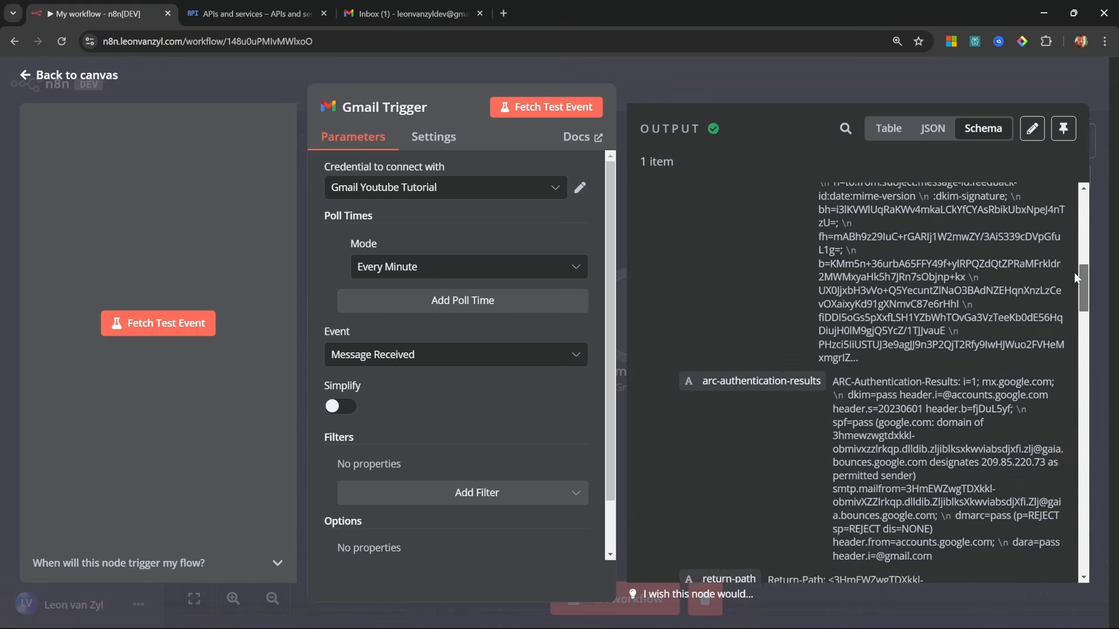
scroll(712, 302, down, 5)
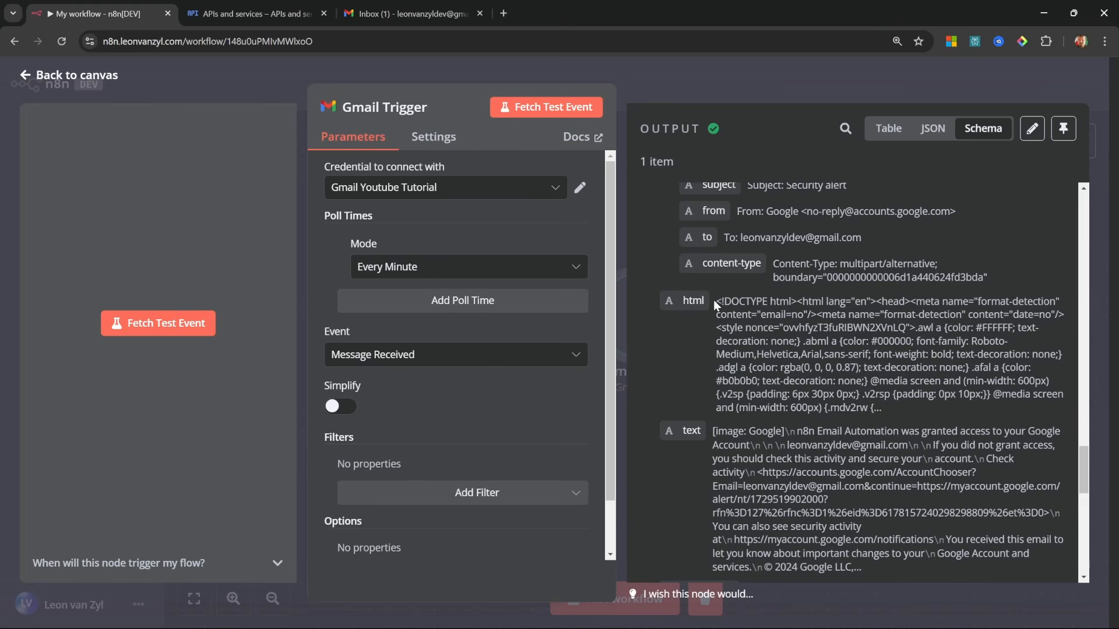
mouse_move(715, 302)
mouse_down()
mouse_move(991, 314)
mouse_move(1048, 396)
mouse_move(887, 408)
mouse_up()
scroll(724, 308, down, 2)
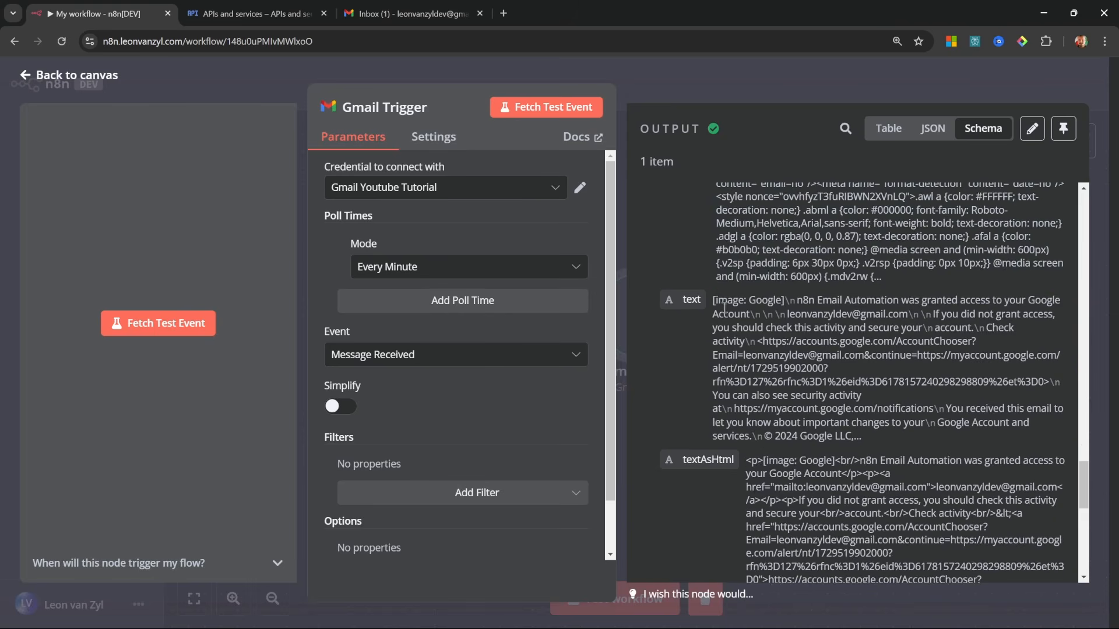
drag(713, 300, 958, 447)
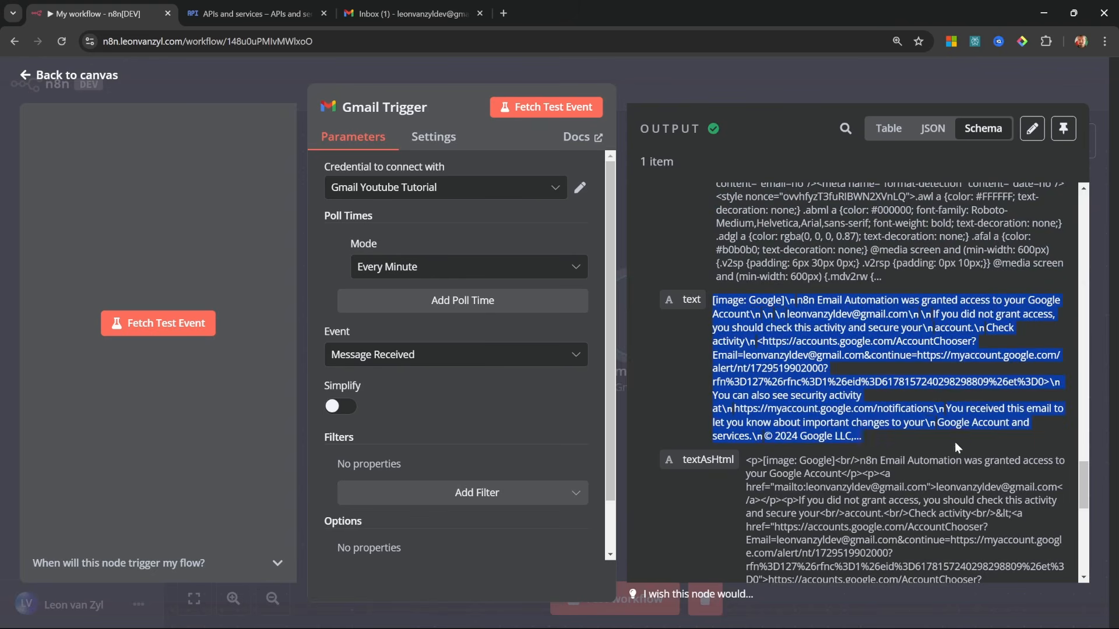
mouse_move(712, 300)
mouse_down()
mouse_move(816, 355)
mouse_move(921, 441)
mouse_up()
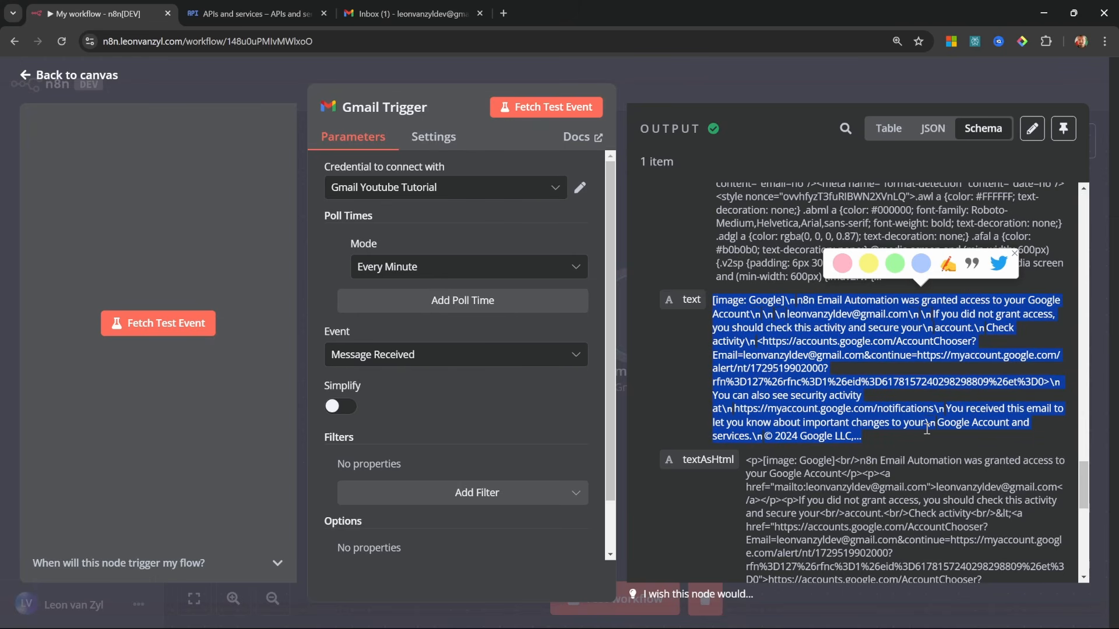
click(911, 435)
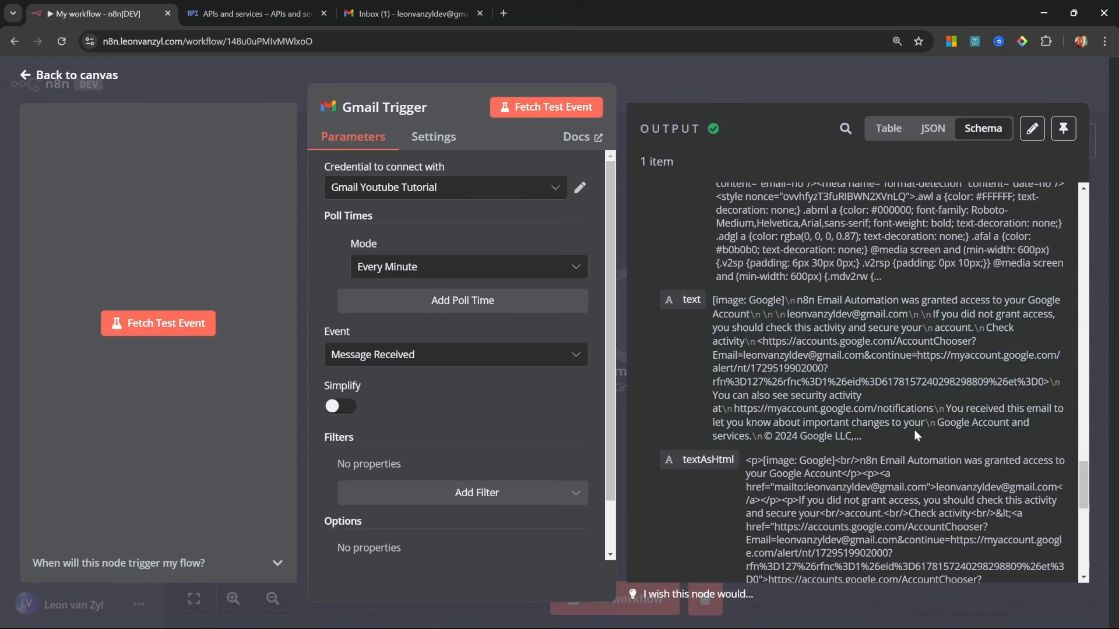
key(Escape)
Step: Add an Edit Fields (Set) node connected after the Gmail Trigger and return to the canvas
click(525, 328)
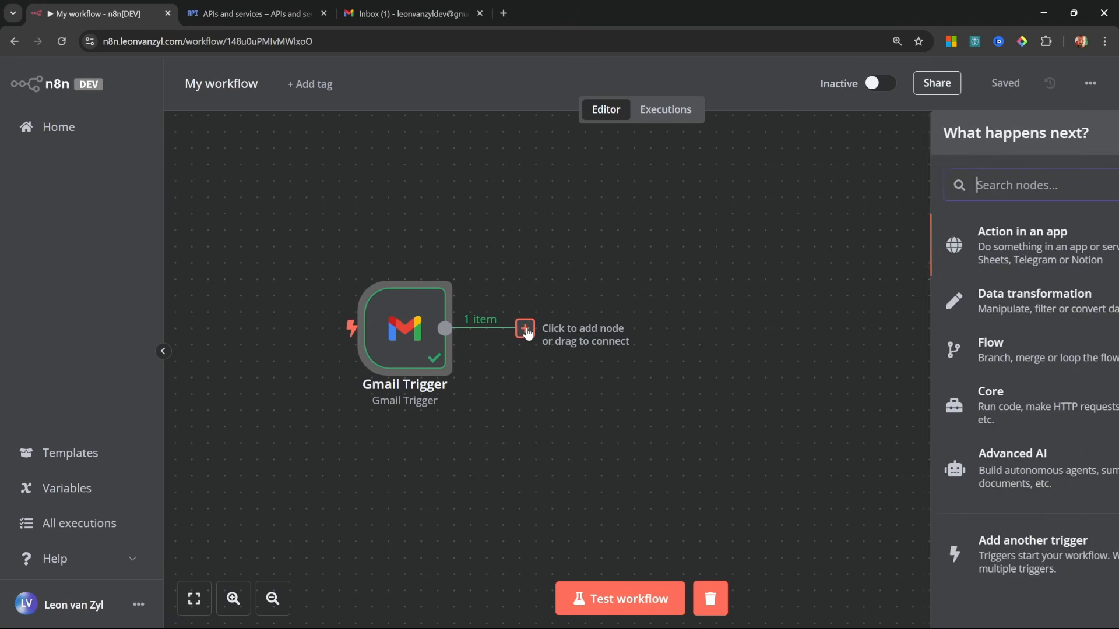
text(set)
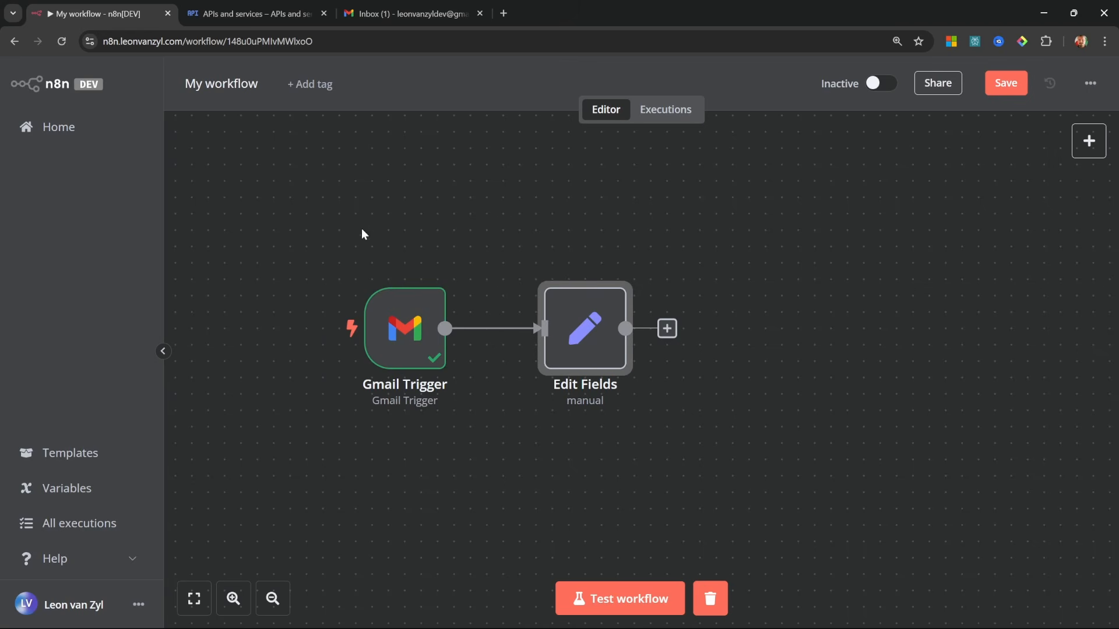
drag(279, 169, 339, 245)
drag(536, 487, 536, 494)
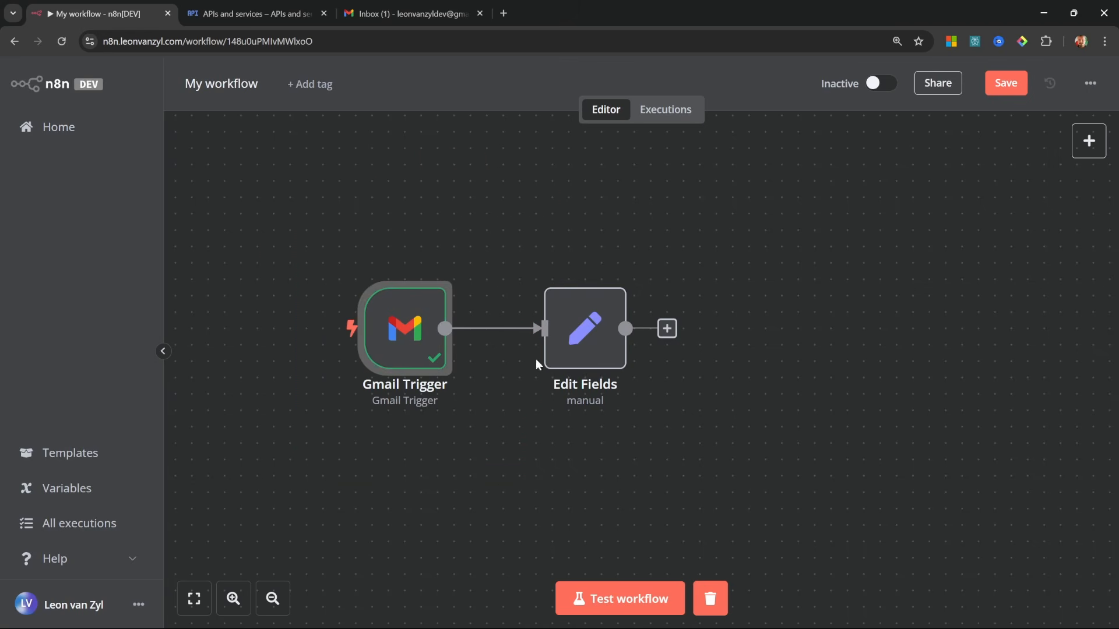
Step: Add a string field named Email Context to the Edit Fields node using manual mapping
click(589, 326)
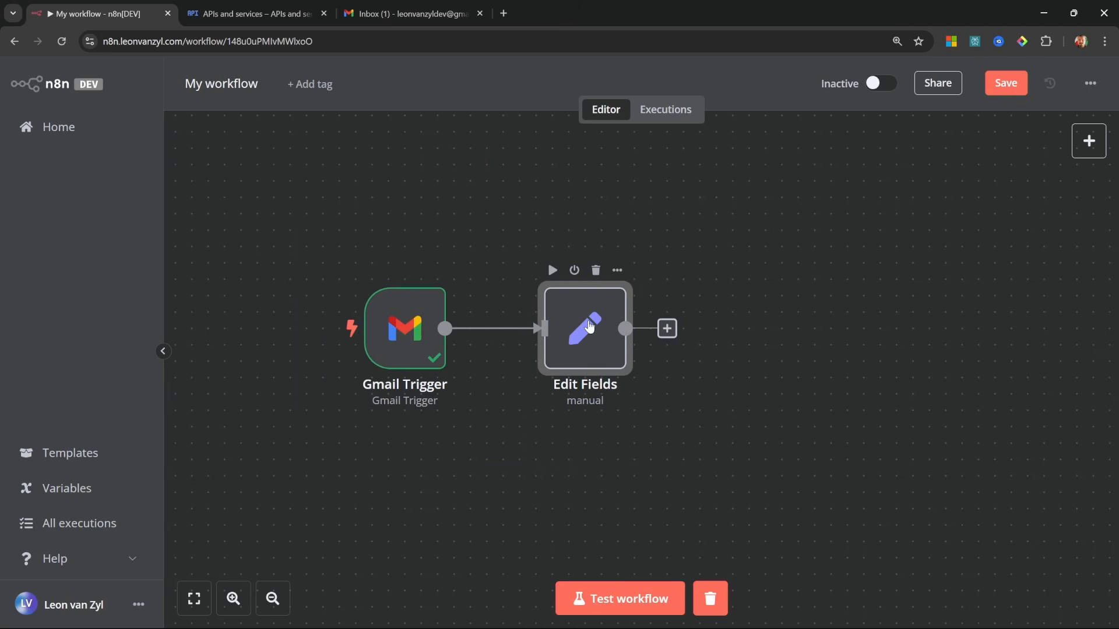
double_click(589, 326)
click(532, 308)
click(493, 268)
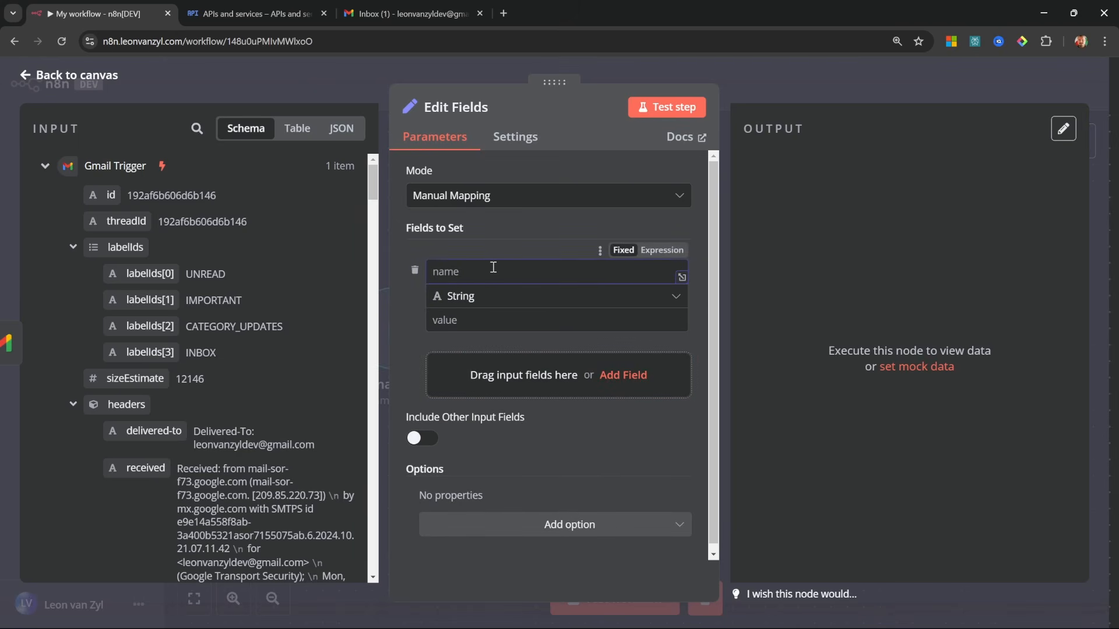
text(Email Context)
Step: Make the Email Context value an expression with the headings "Sender Email Address:", "Email Subject:" and "Email Body:" on separate lines
click(514, 319)
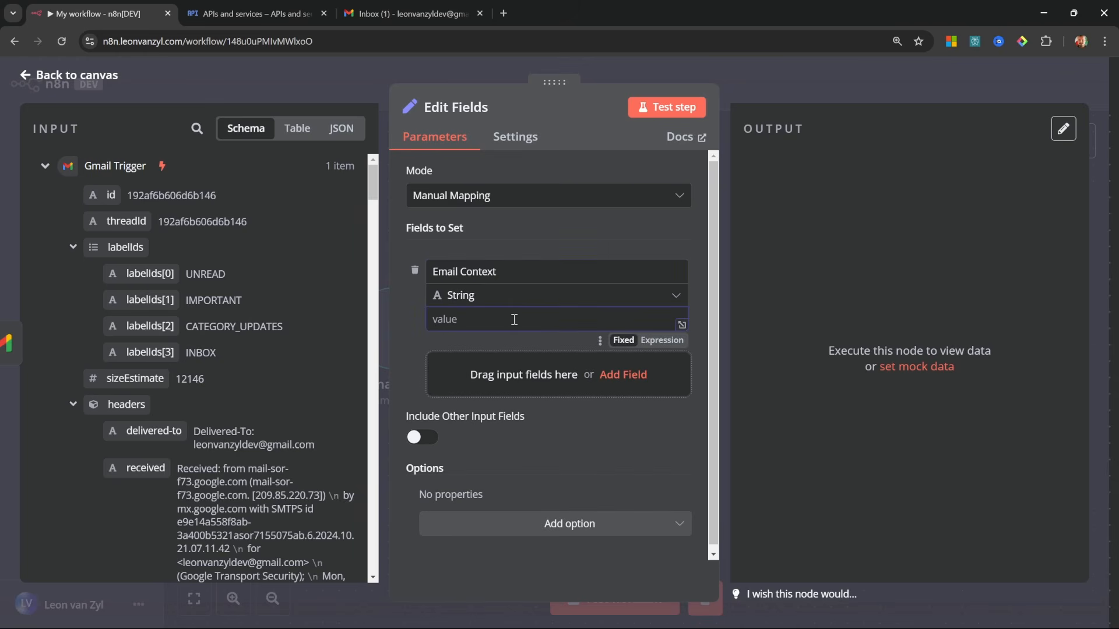
click(659, 340)
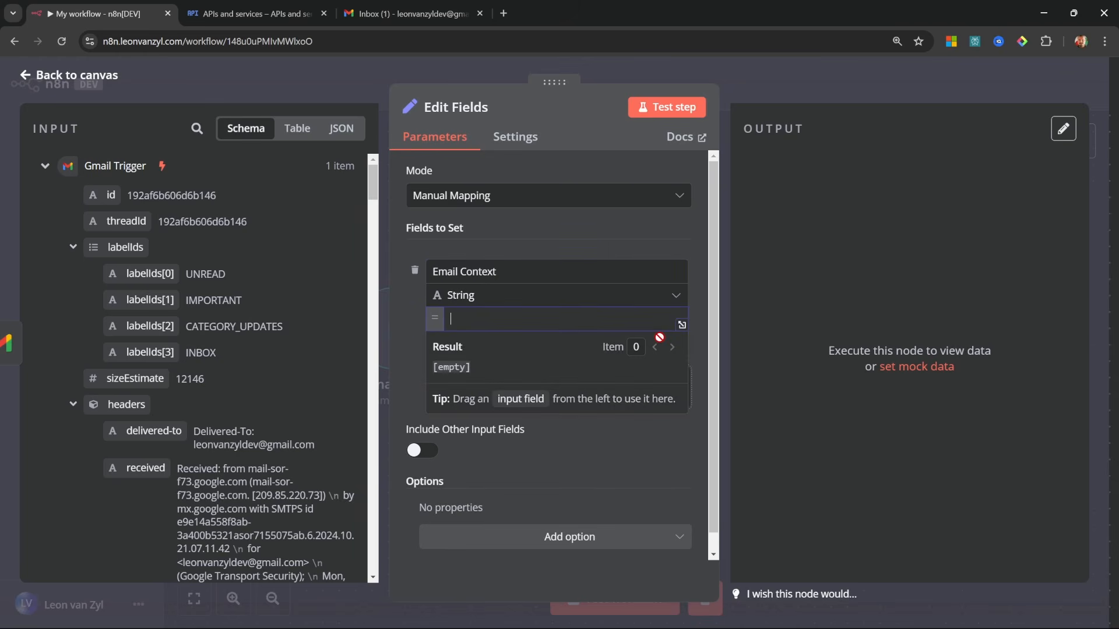
click(682, 325)
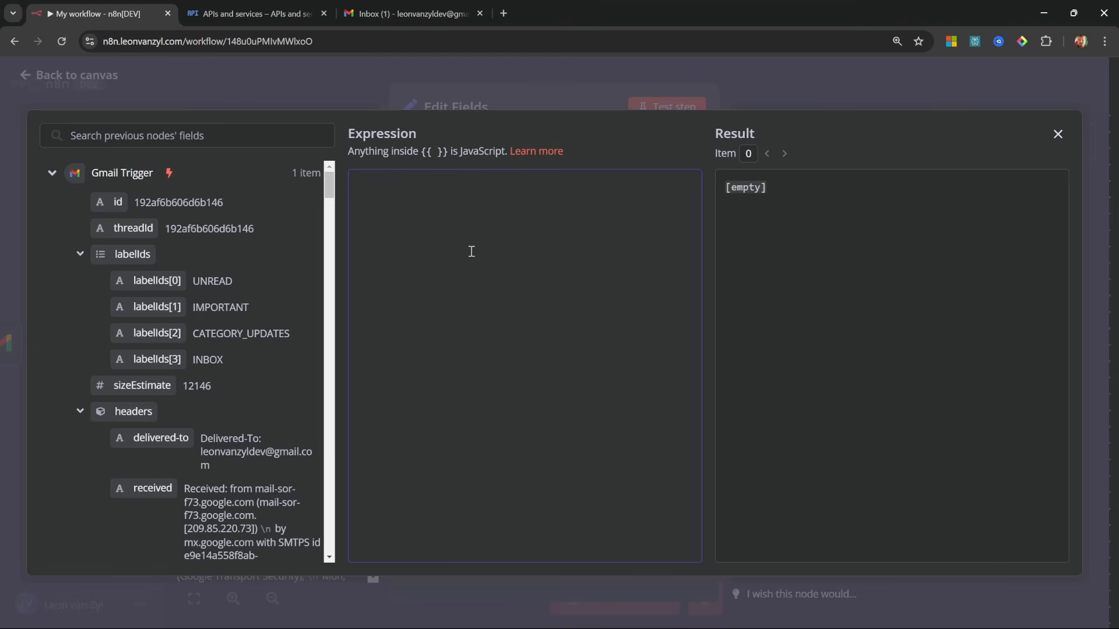
text(Sender Email Address:)
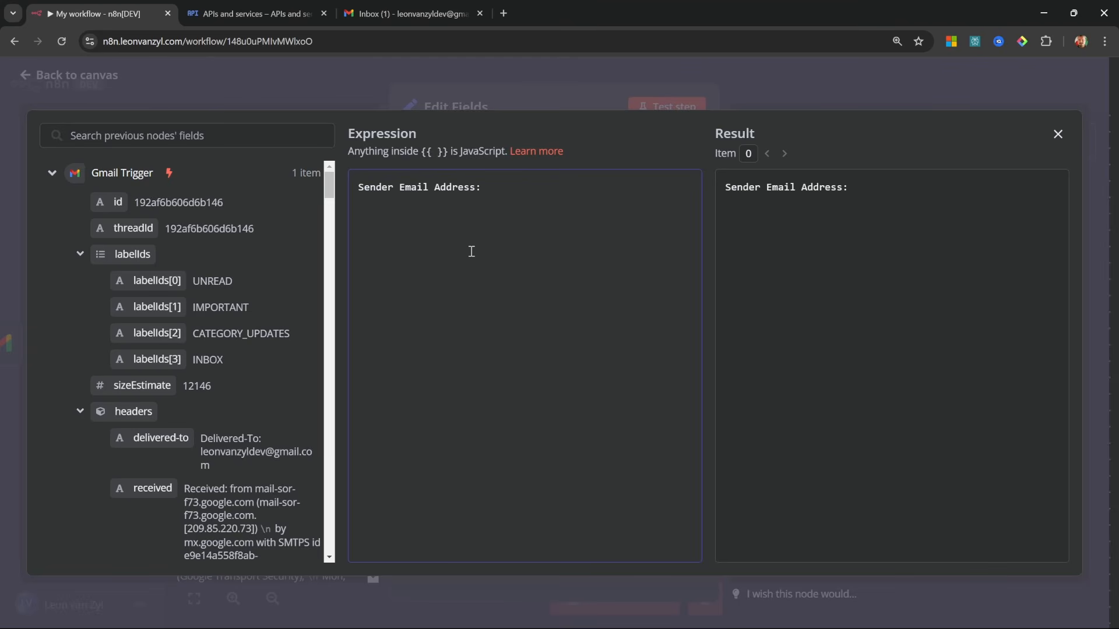
text(Email Subject:)
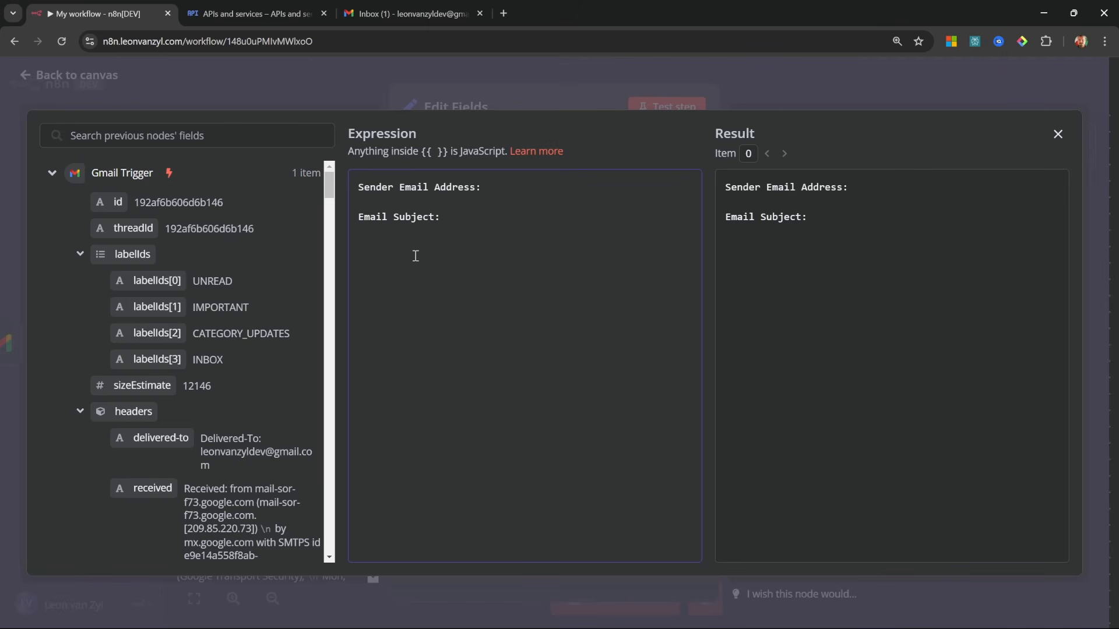
key(Return)
key(Return)
text(Email Body:)
click(557, 193)
key(Return)
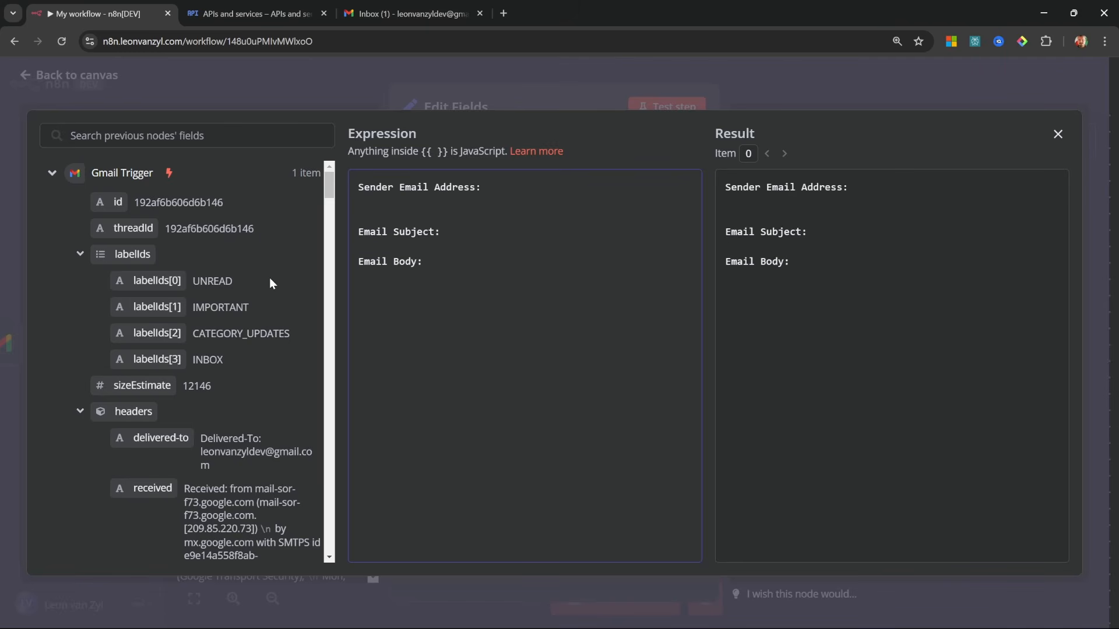
Step: Insert the Gmail Trigger's from address, subject and text fields beneath the matching headings in the Email Context expression
scroll(269, 277, down, 10)
scroll(236, 282, down, 10)
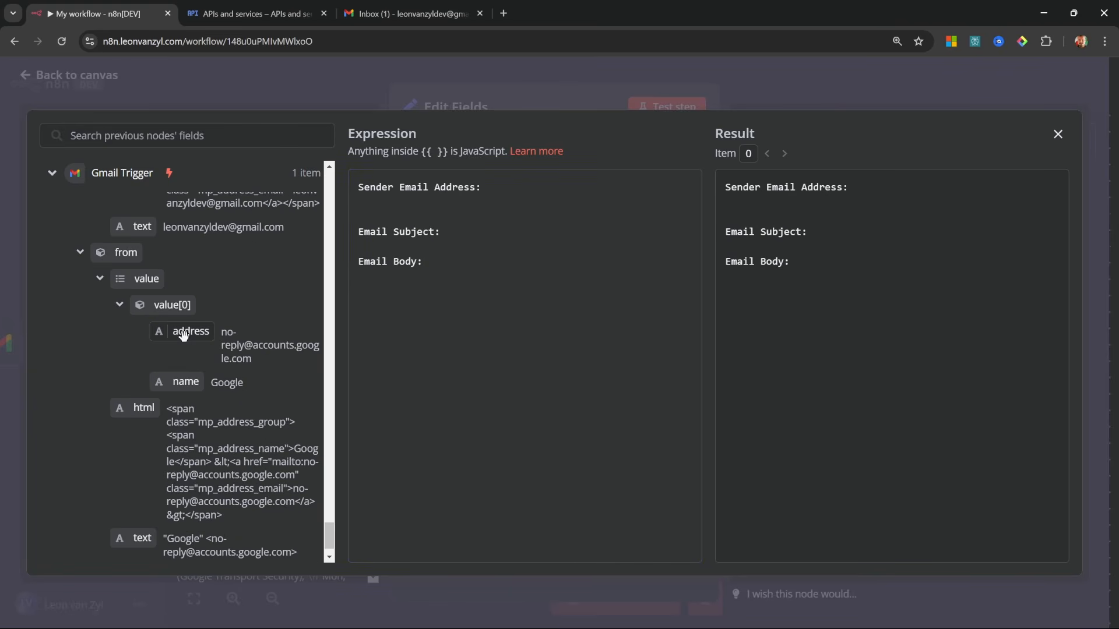
drag(185, 335, 469, 212)
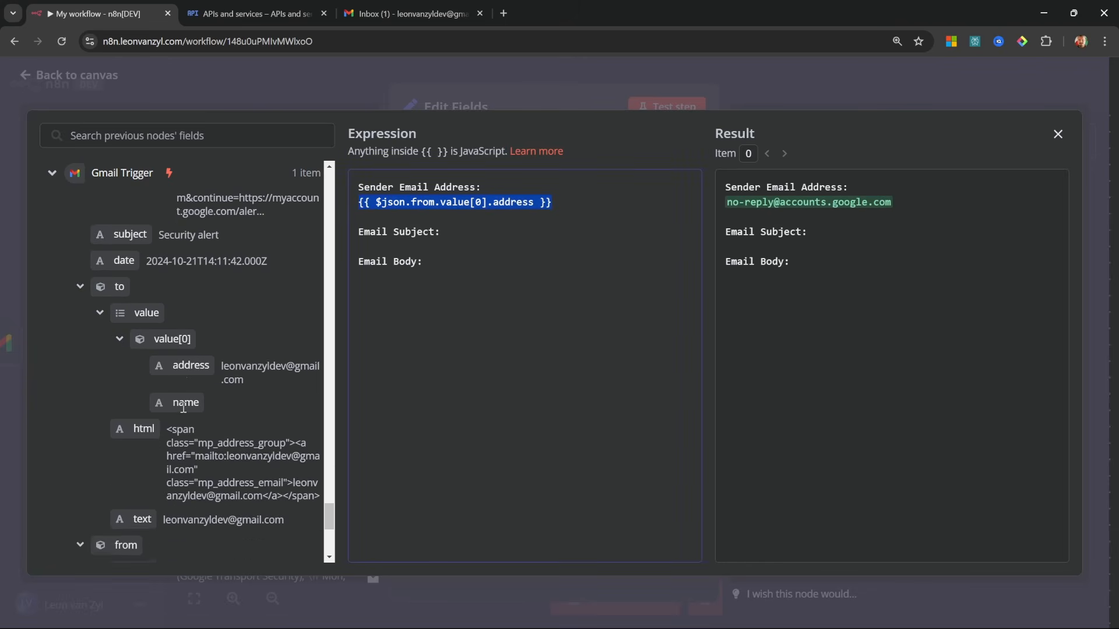
scroll(174, 402, up, 5)
drag(128, 400, 491, 250)
key(Return)
click(466, 303)
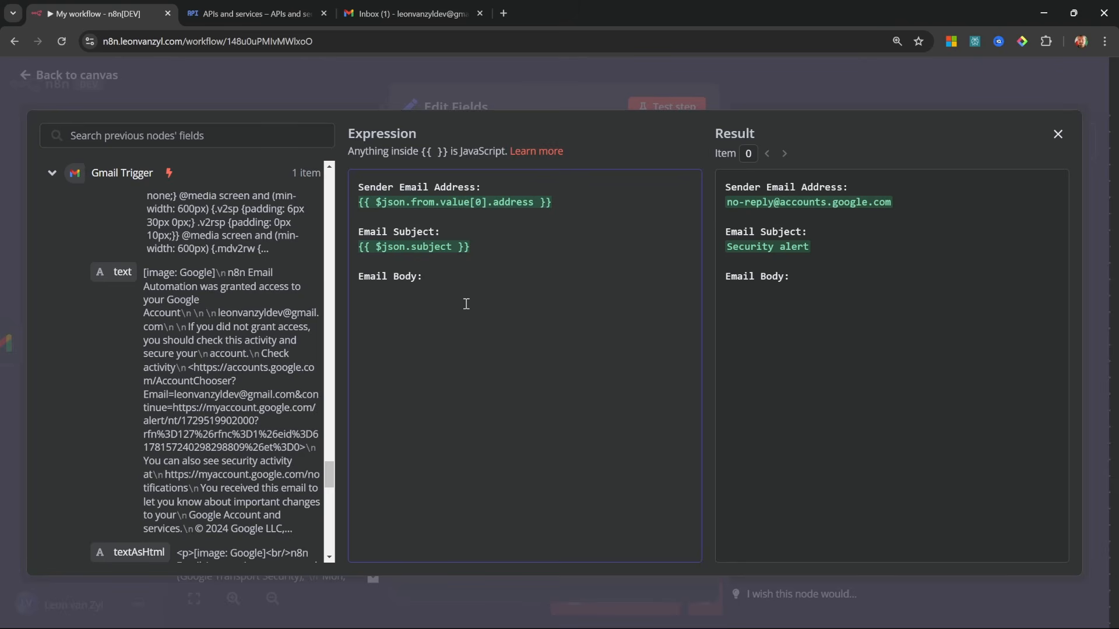
drag(117, 272, 443, 362)
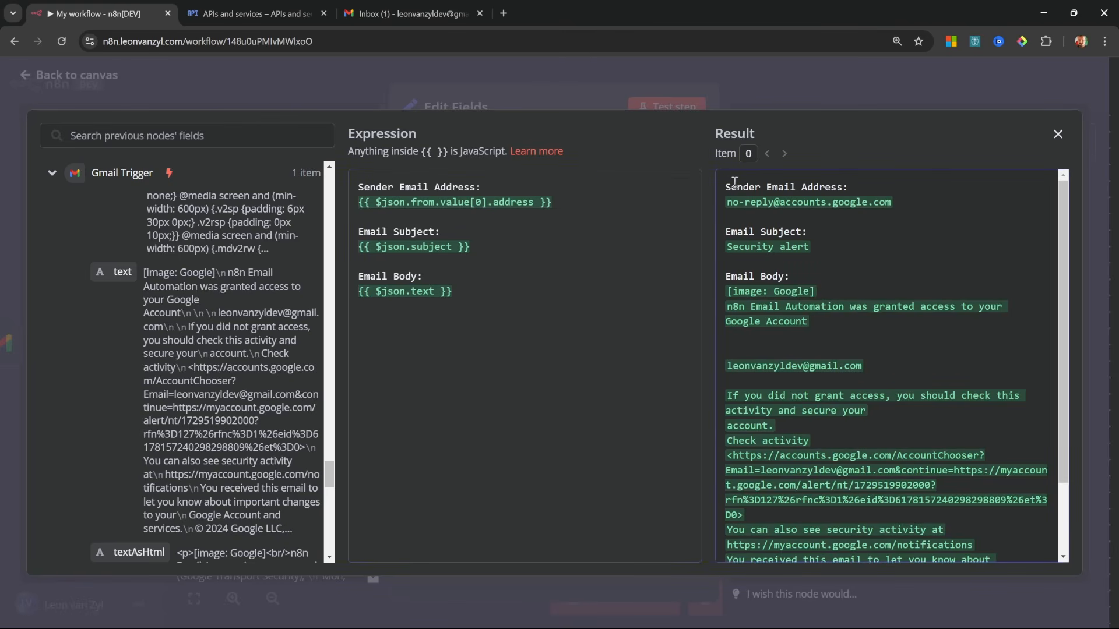
Step: Review the rendered result of the Email Context expression, and return to the workflow canvas
drag(726, 184, 900, 364)
click(912, 295)
scroll(940, 288, down, 2)
scroll(923, 261, up, 2)
click(130, 75)
click(81, 82)
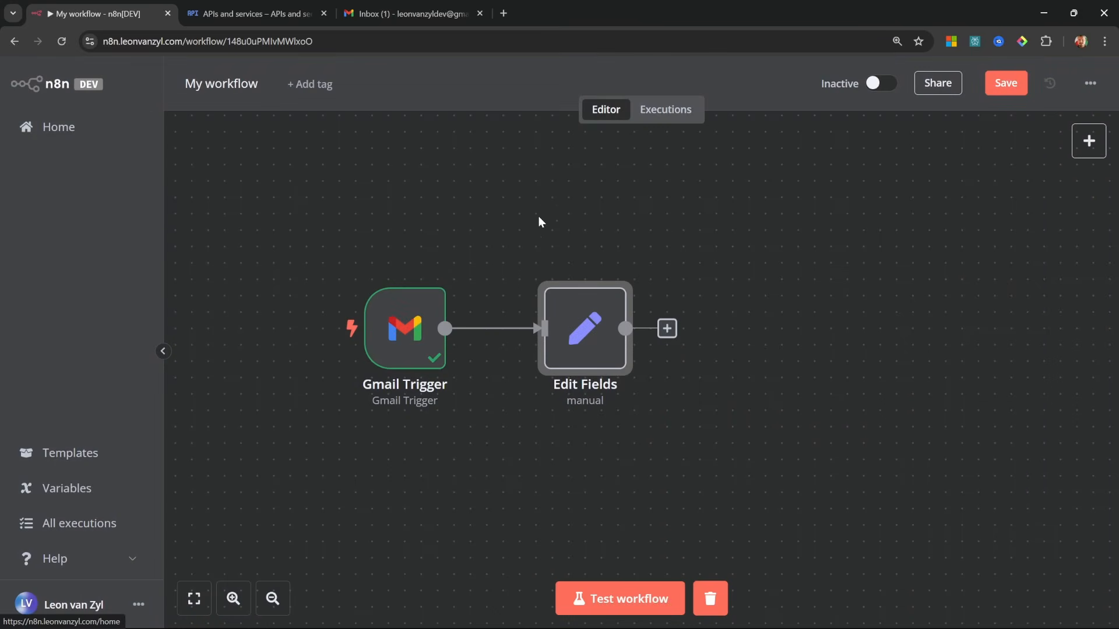
Step: Run the Edit Fields node and check its Email Context output, closing the node when finished
click(550, 266)
double_click(605, 350)
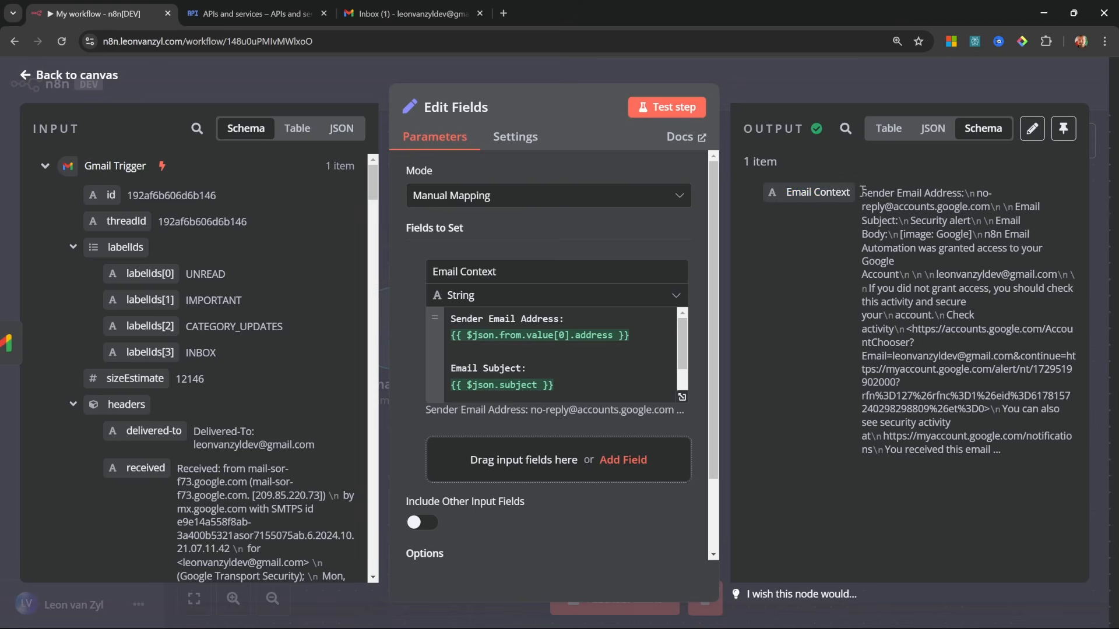
drag(863, 192, 1035, 453)
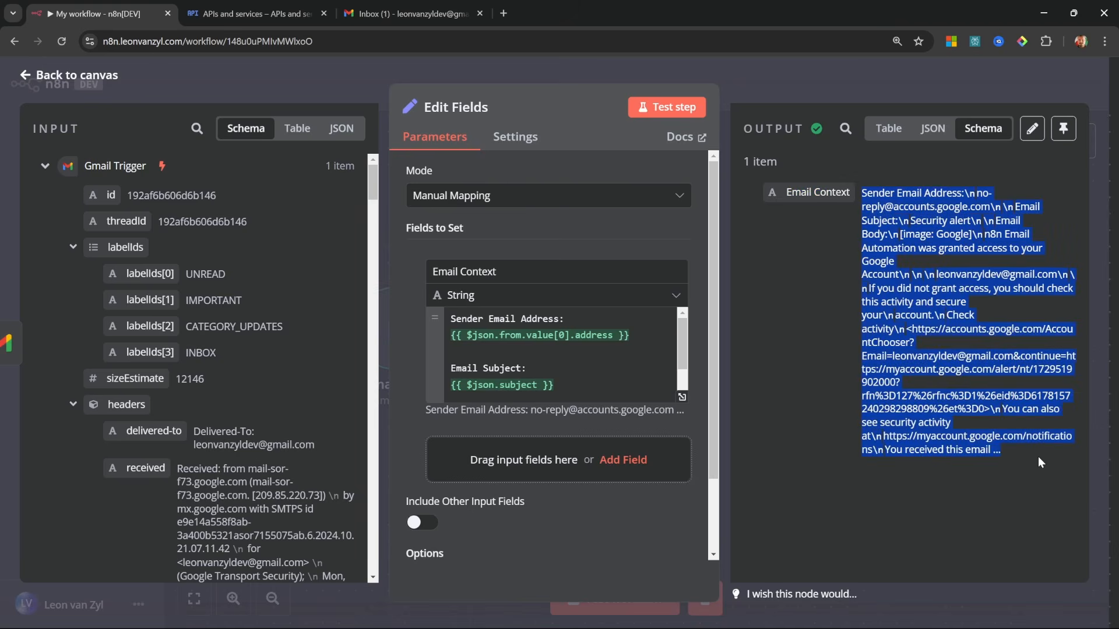
key(Escape)
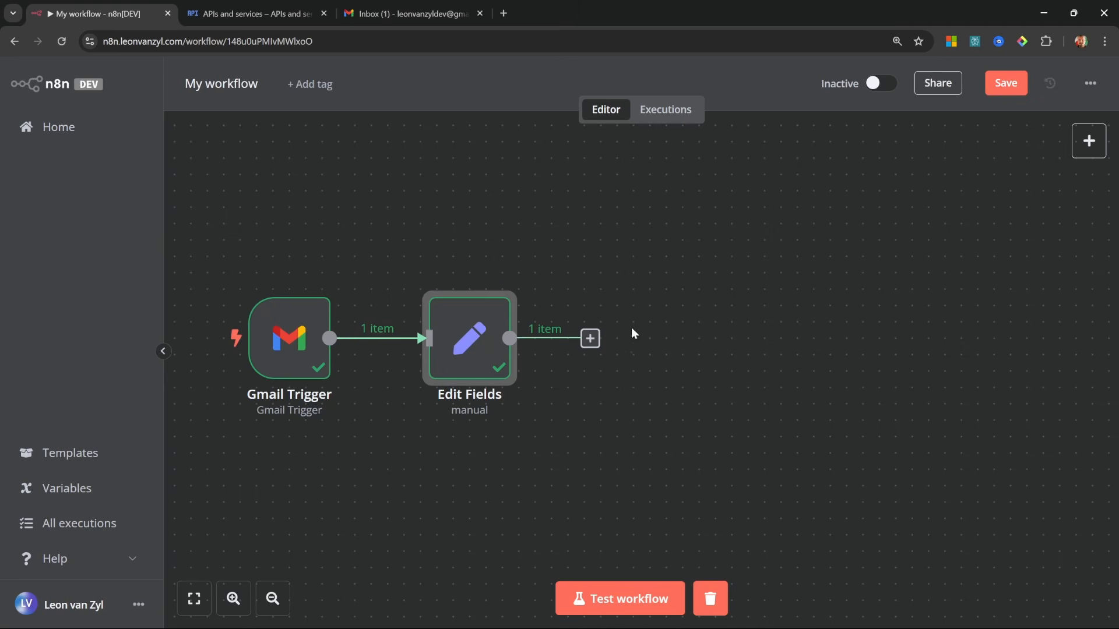
Step: Add an AI Agent node from the advanced AI nodes after Edit Fields, keeping its default settings
click(590, 339)
click(932, 470)
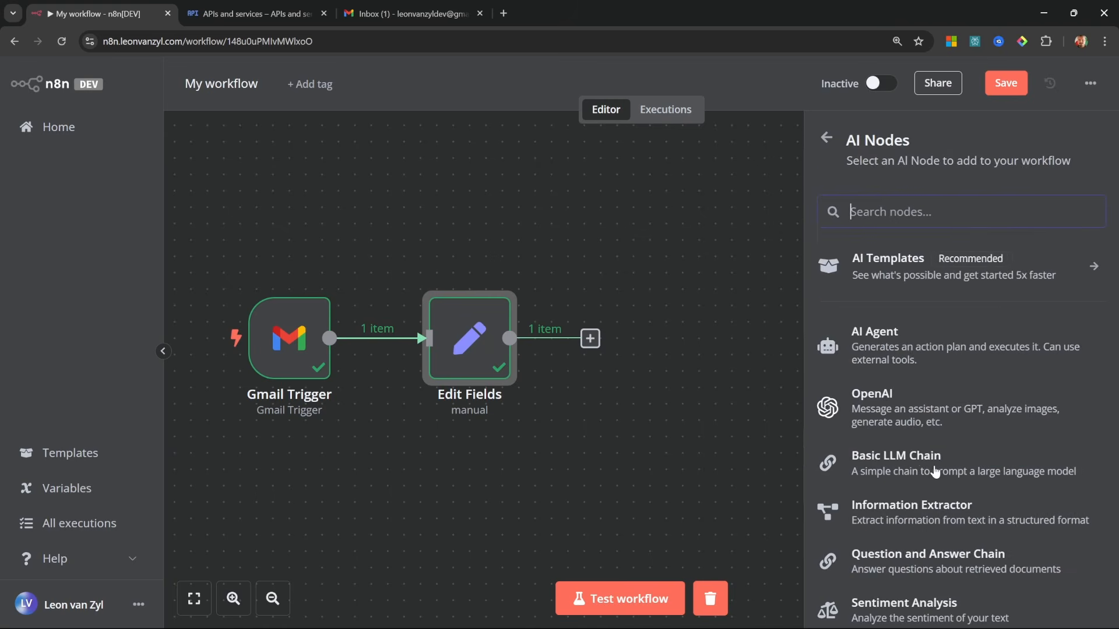
click(918, 344)
key(Escape)
Step: Delete the "When chat message received" trigger and move the AI Agent node closer to Edit Fields
scroll(703, 257, right, 2)
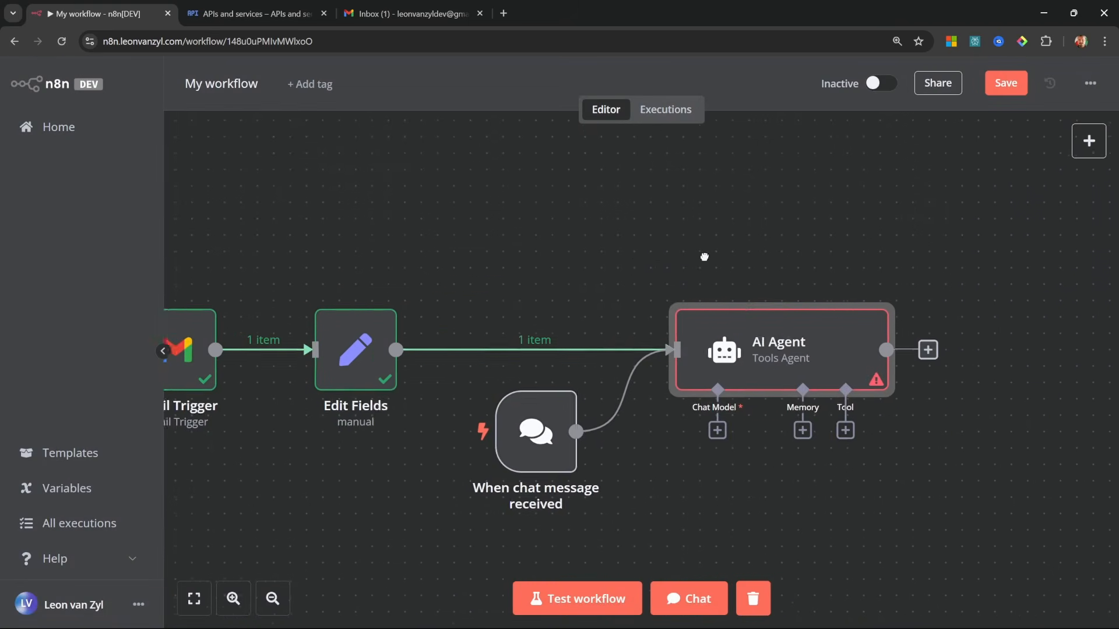
scroll(704, 257, down, 3)
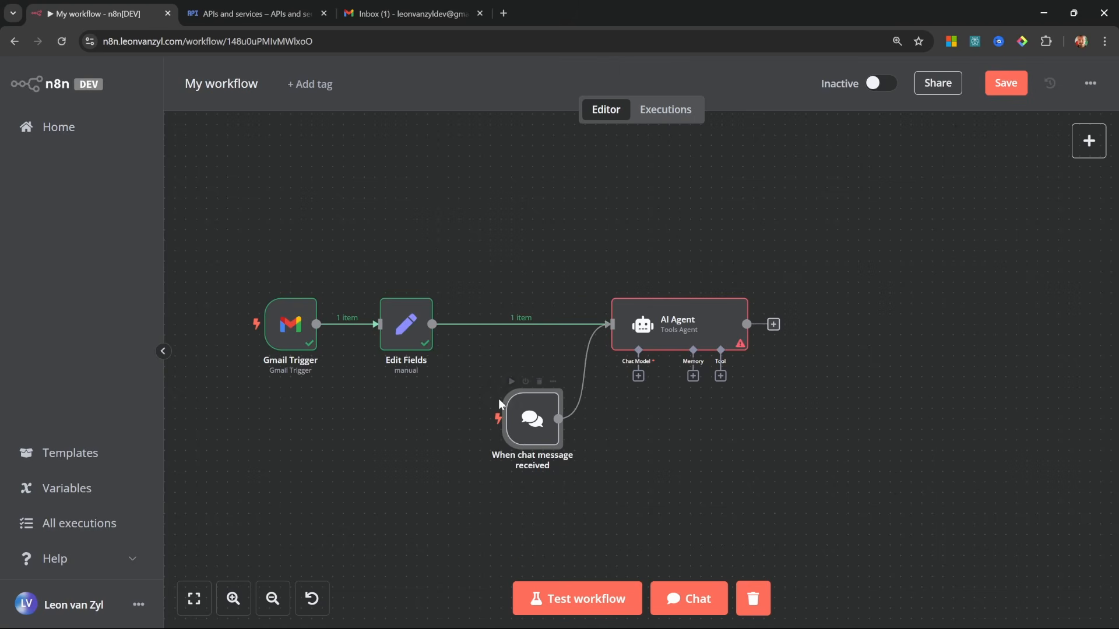
drag(541, 421, 530, 421)
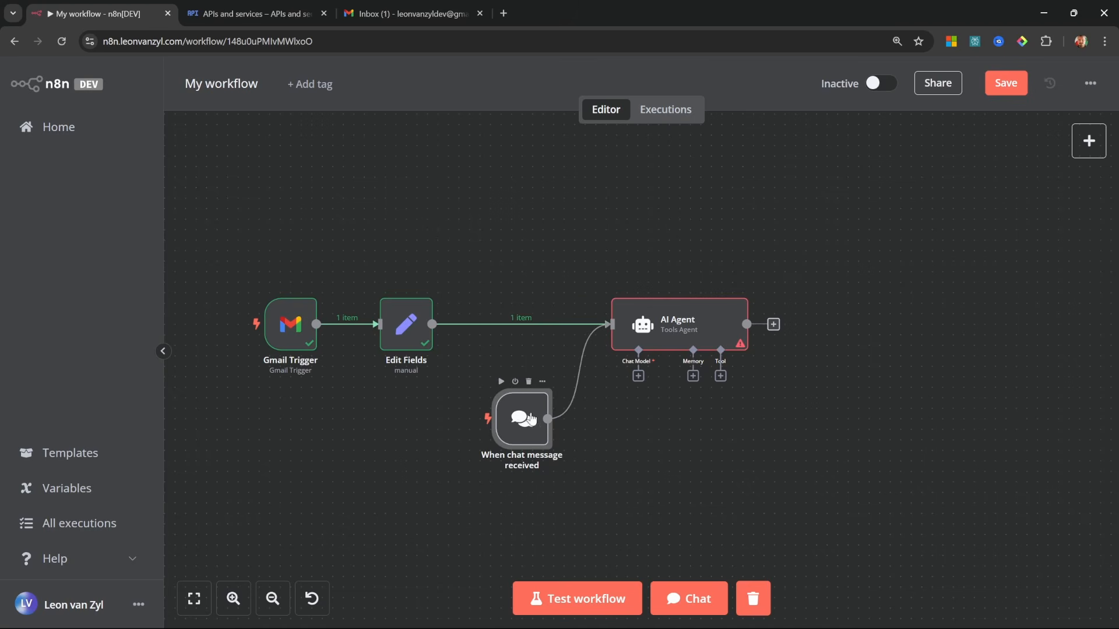
click(529, 381)
drag(719, 338, 639, 339)
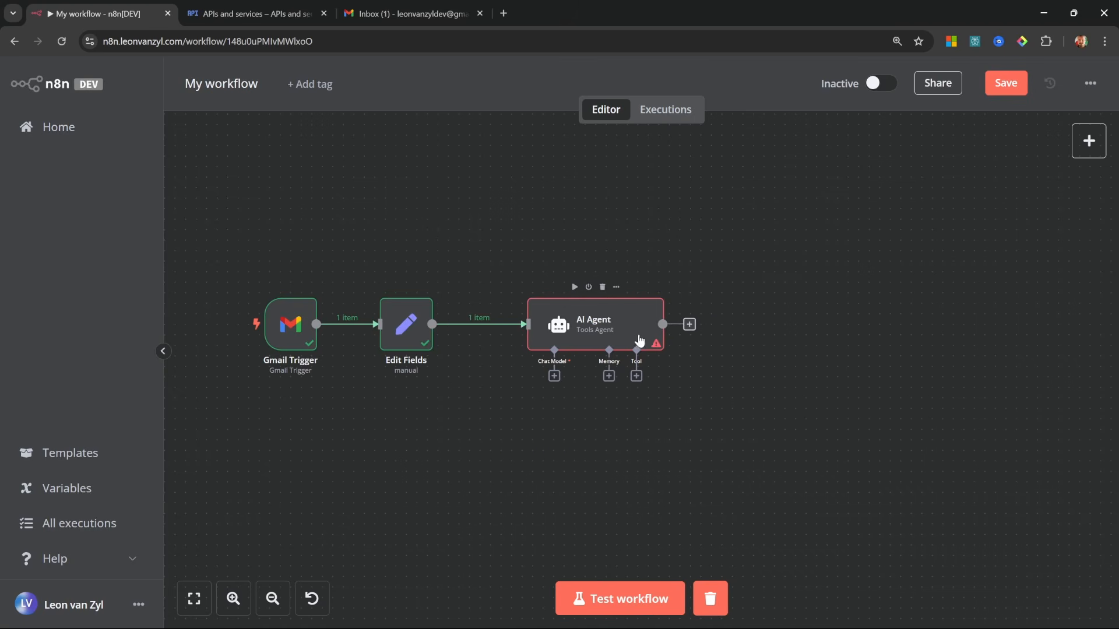
drag(639, 339, 599, 339)
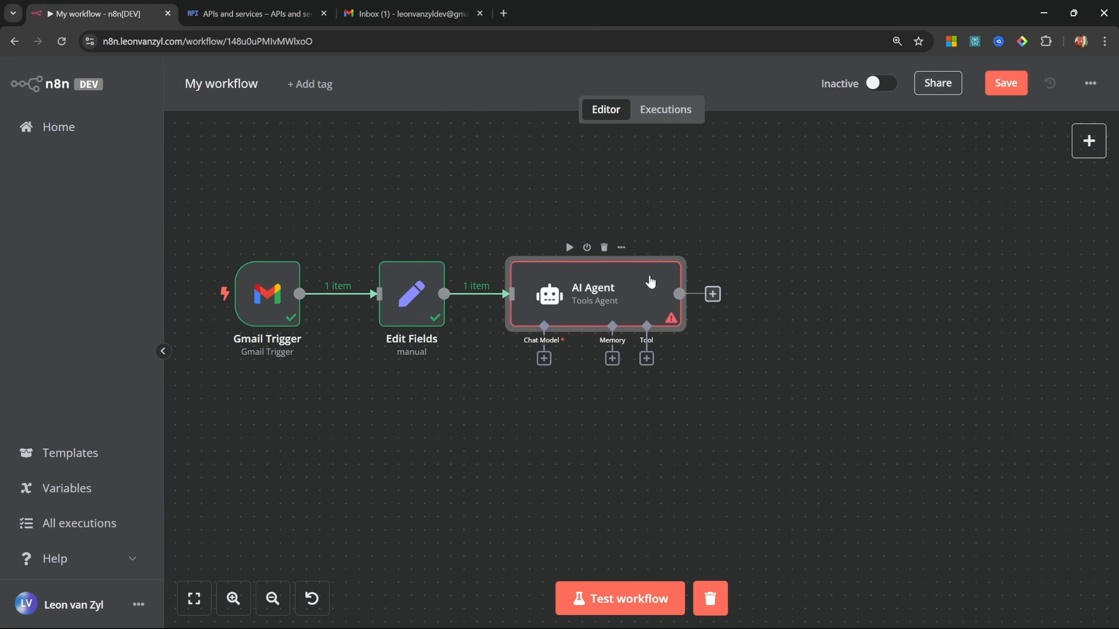
Step: Attach an OpenAI Chat Model to the AI Agent, keeping the OpenAi account credential and the gpt-4o-mini model, and return to the canvas
click(543, 359)
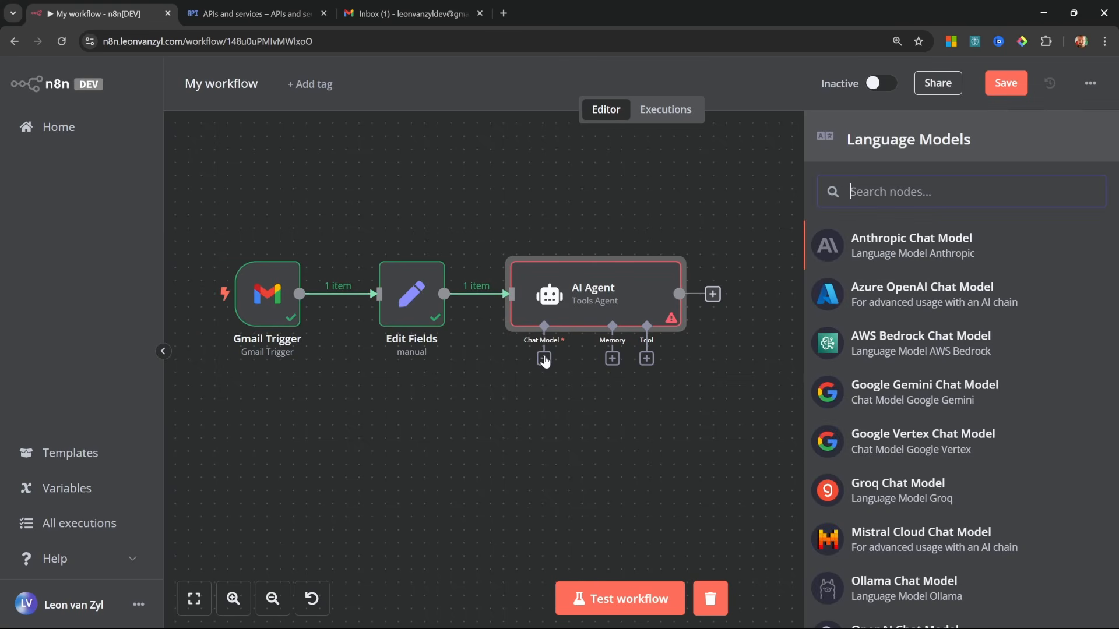
scroll(920, 442, down, 2)
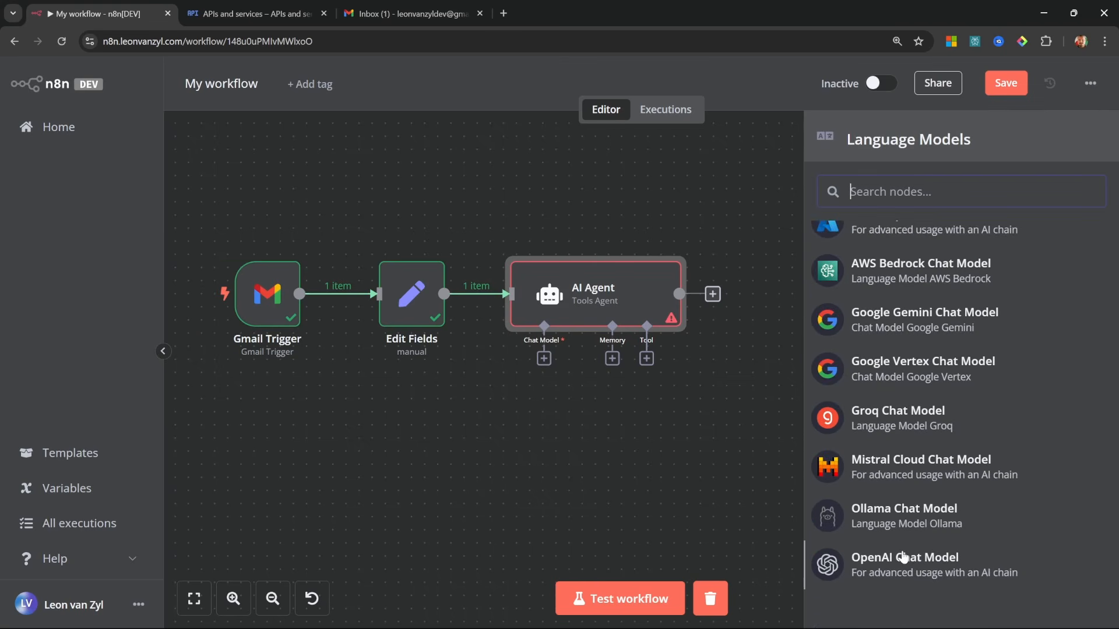
click(918, 569)
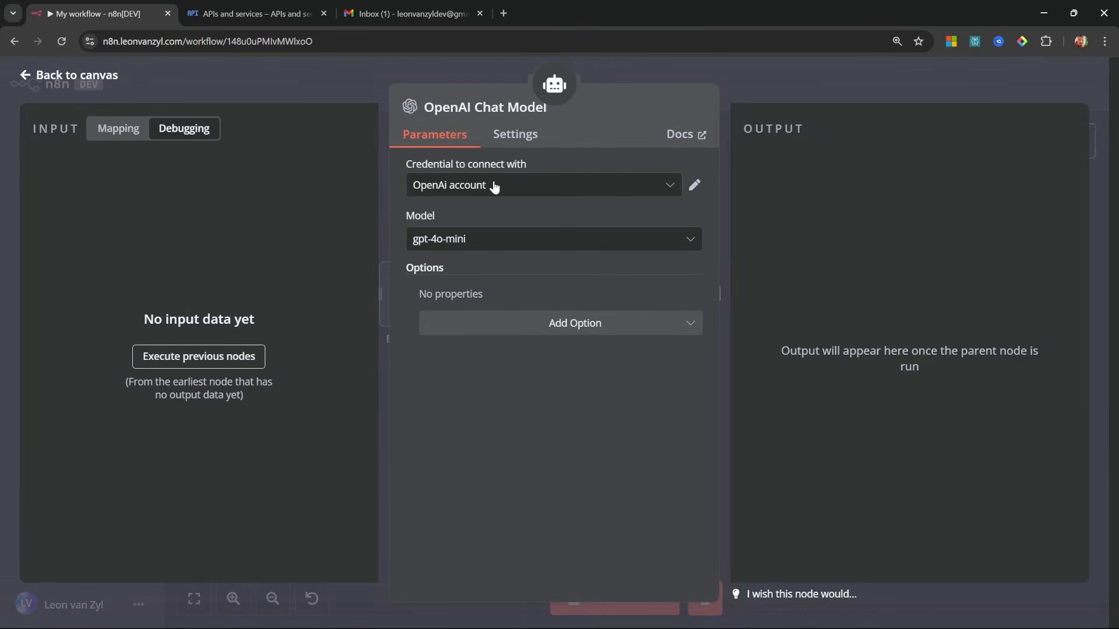
click(487, 245)
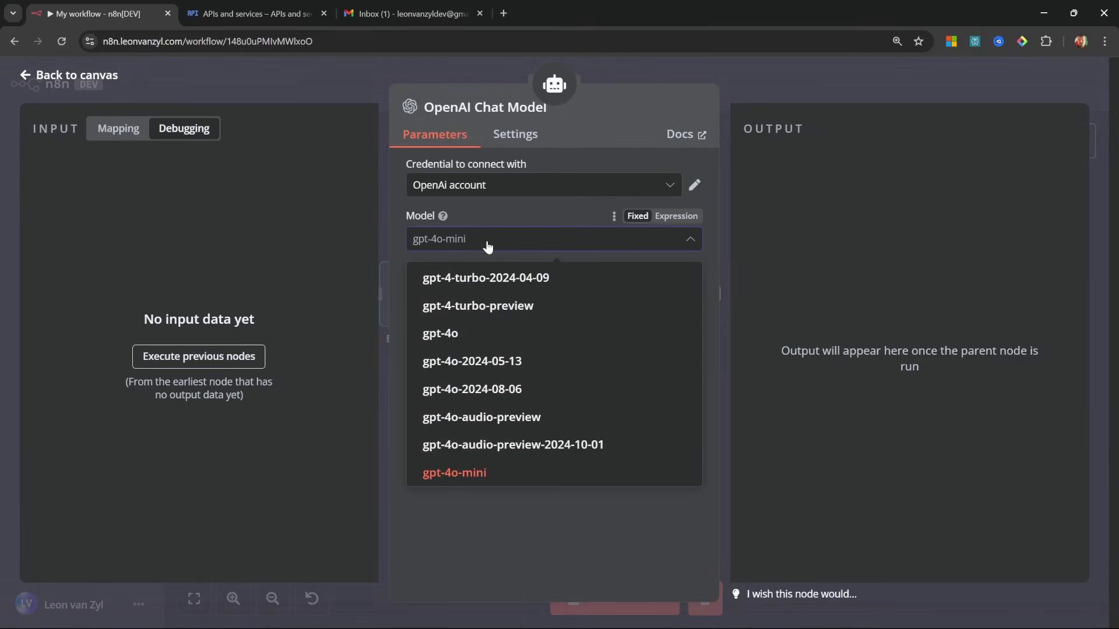
click(489, 246)
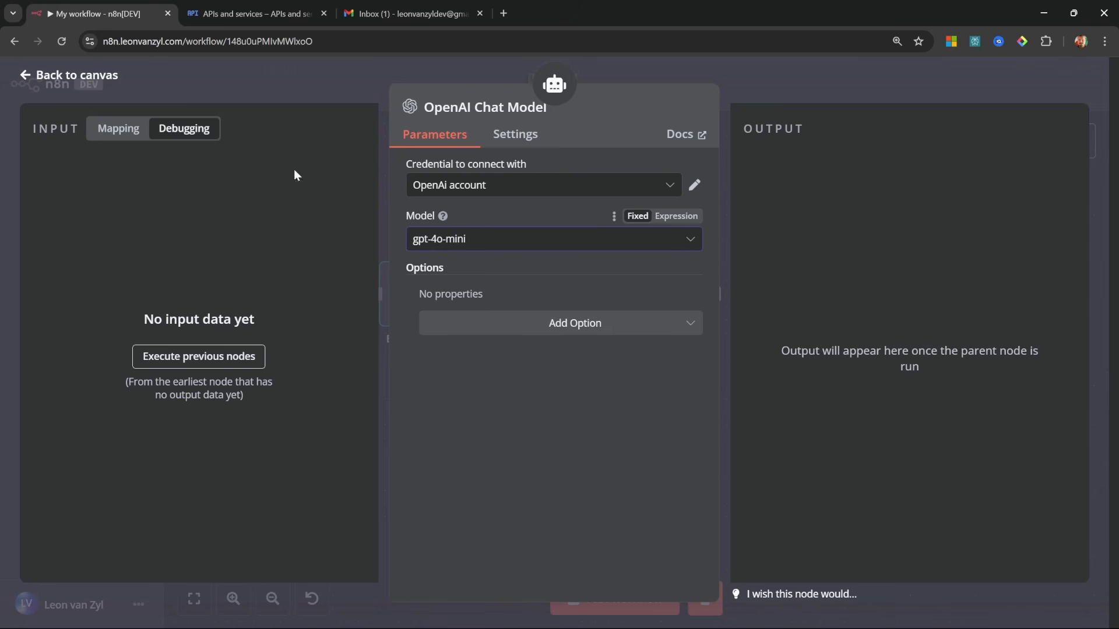
click(70, 74)
Step: Set the AI Agent's prompt source to Define below and open its Text as an expression in the expanded editor
double_click(600, 295)
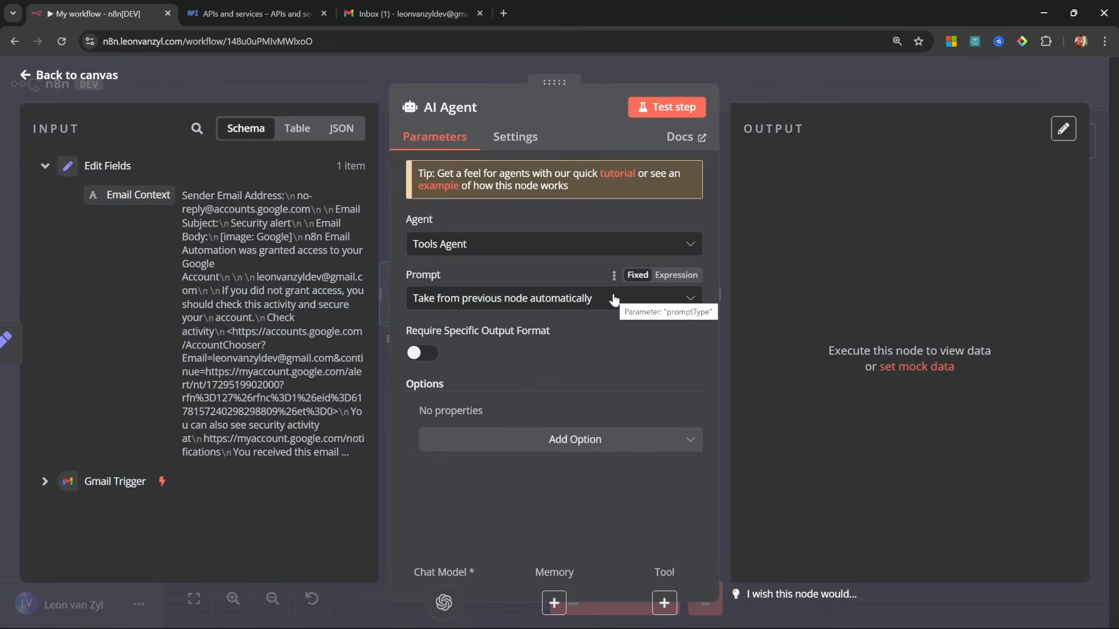
click(686, 295)
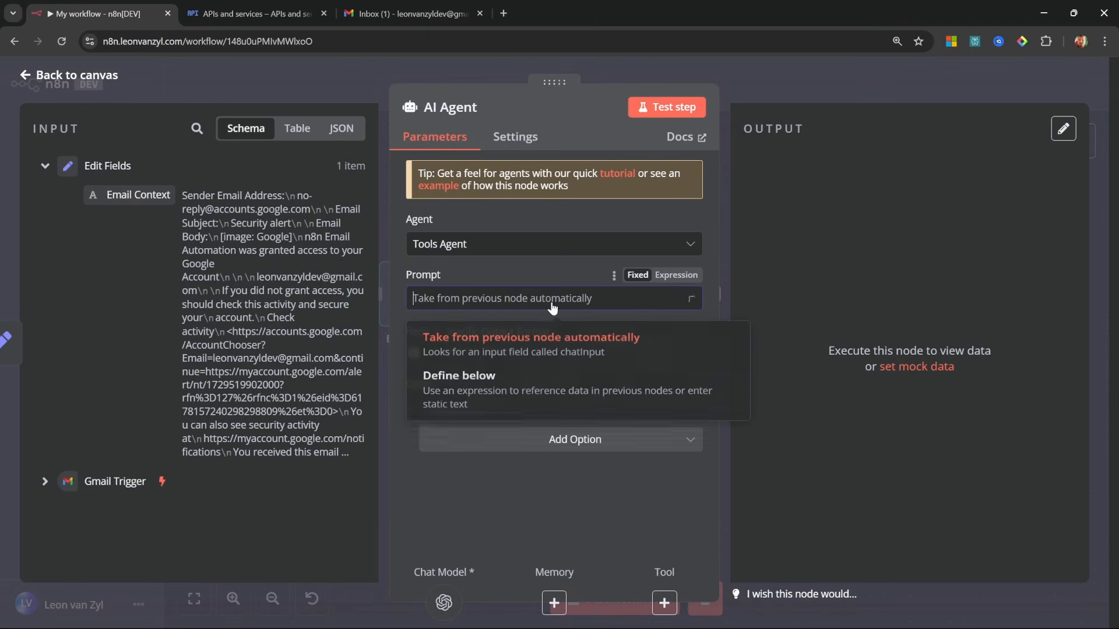
click(464, 401)
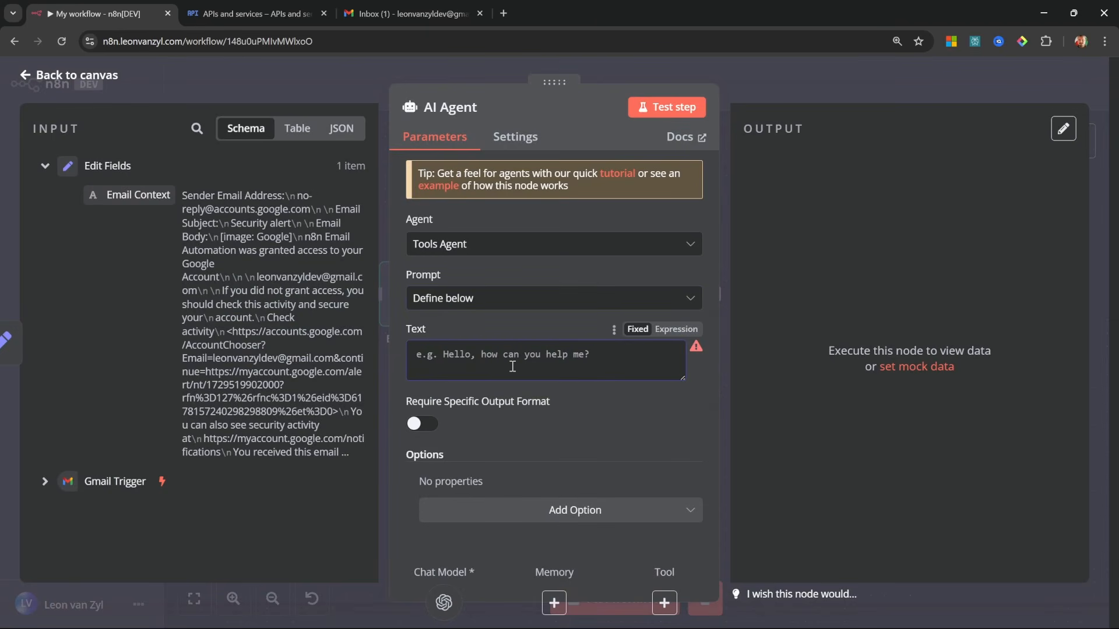
click(676, 332)
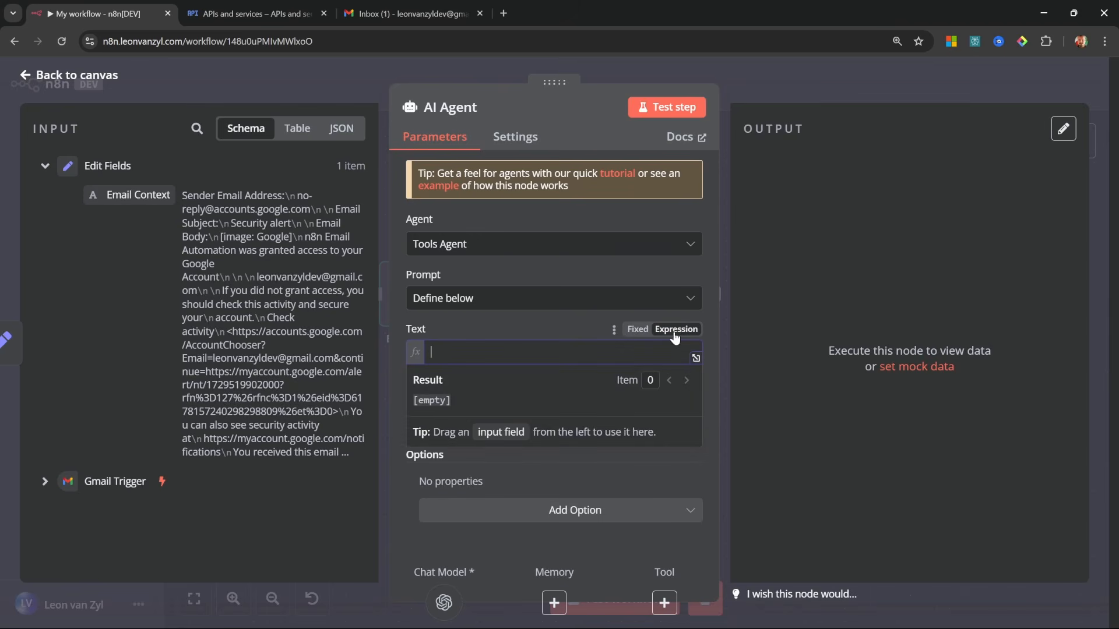
click(697, 362)
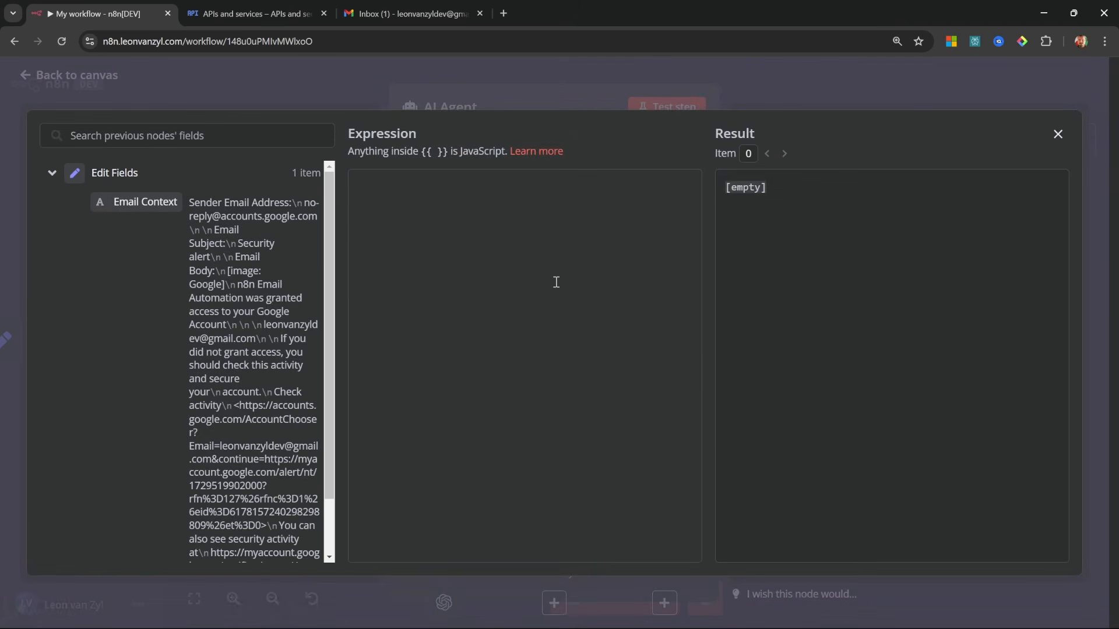
Step: Write a prompt to determine if an email is related to a sponsorship deal, returning JSON with isSponsorship (true or false) and reasoning explaining the answer
click(508, 307)
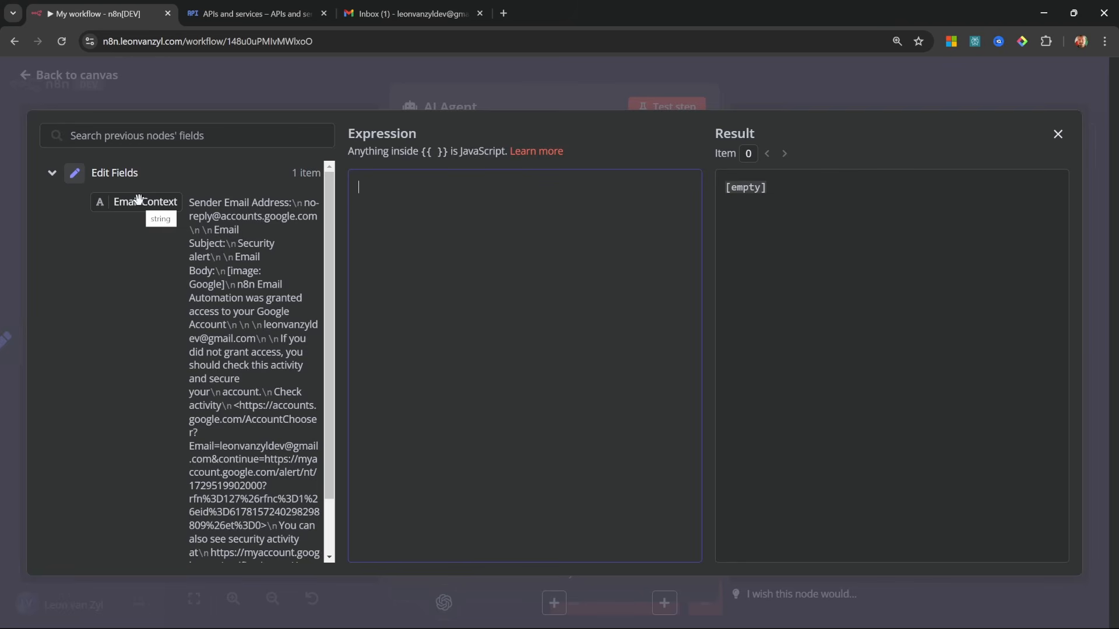
text(Your role is to determine if an email is related to a sponsorship deal or not.)
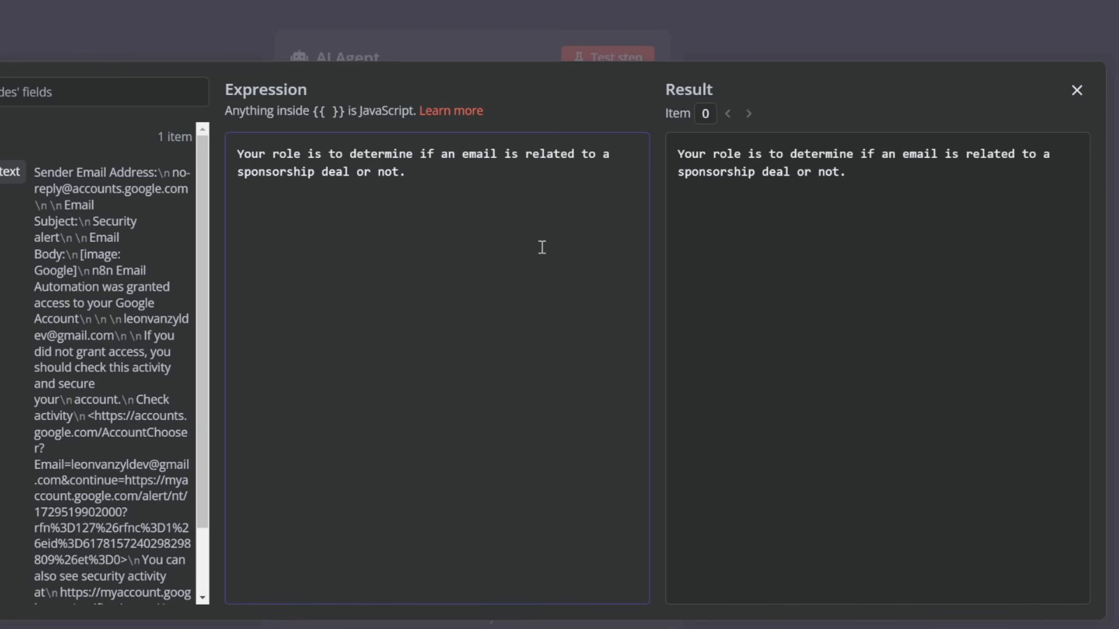
text(Respond with a JSON object with the following fields: - isSponsorship: which can be either true or false.)
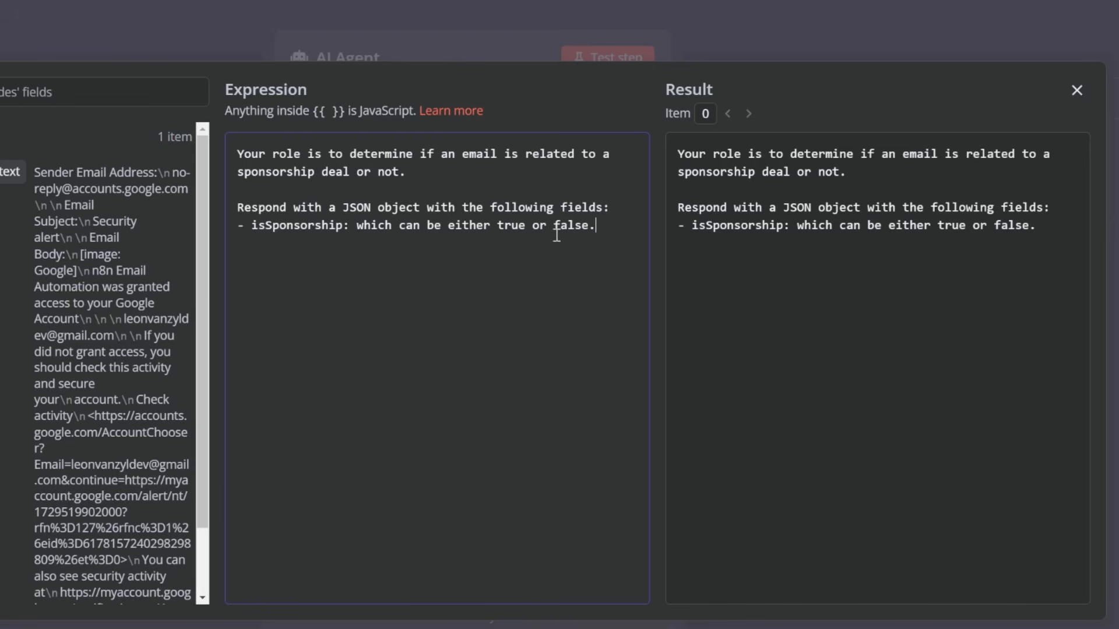
key(Return)
text(-)
text(reasoning: explain your answer.)
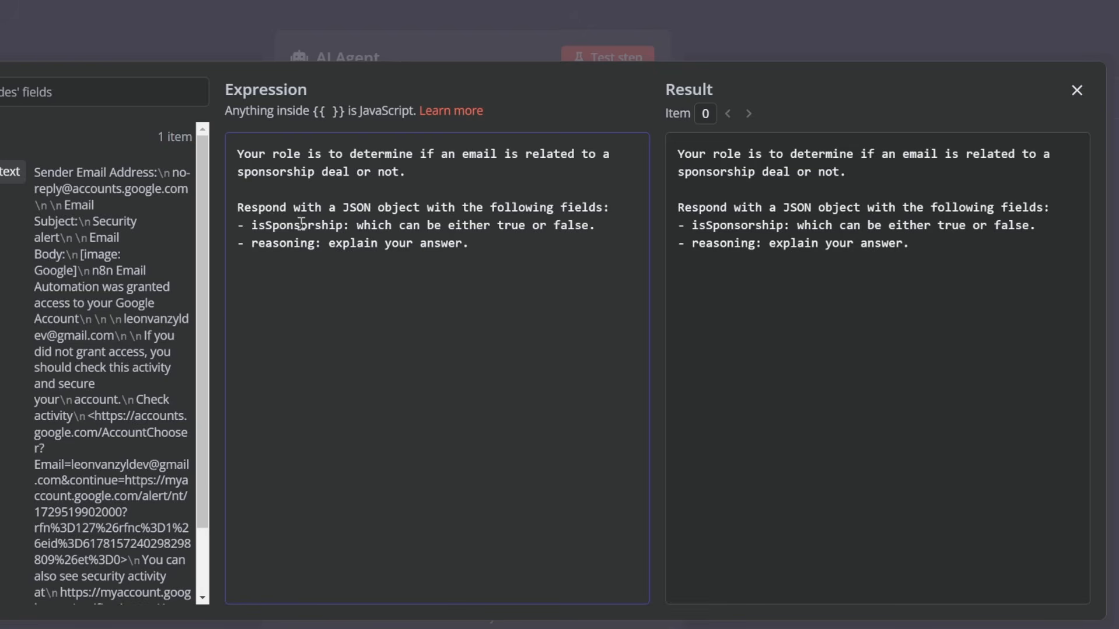
Step: Add "Think carefully about your answer." to the prompt and insert the Email Context field below it
text(Think carefully about your answer.)
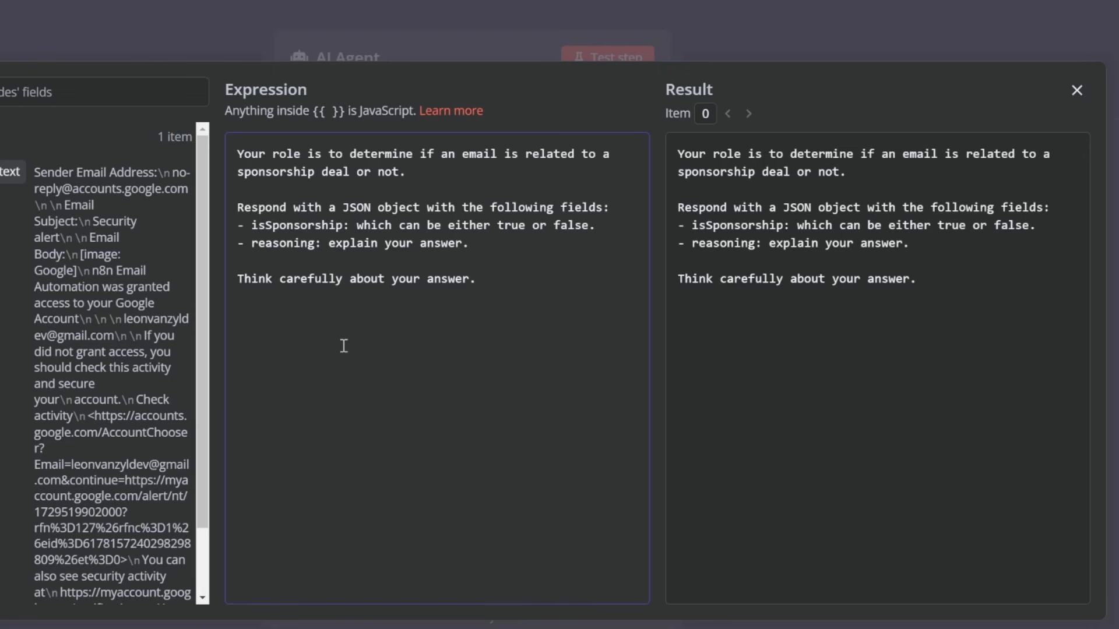
key(Return)
key(Return)
drag(11, 171, 528, 355)
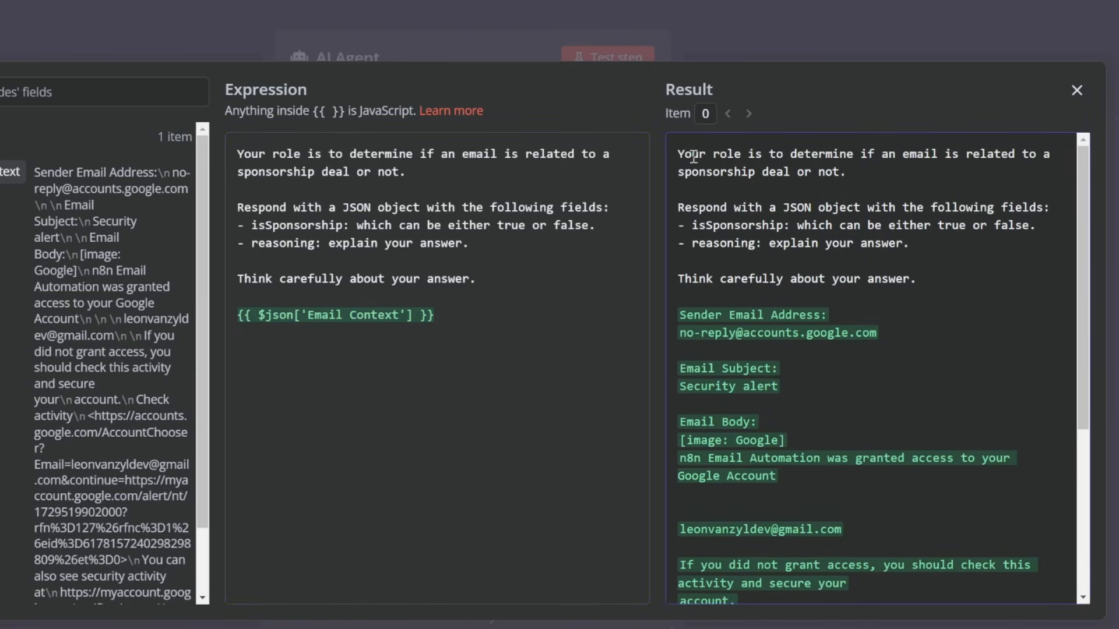
Step: Review the rendered result of the full prompt and close the expression editor
drag(677, 151, 858, 206)
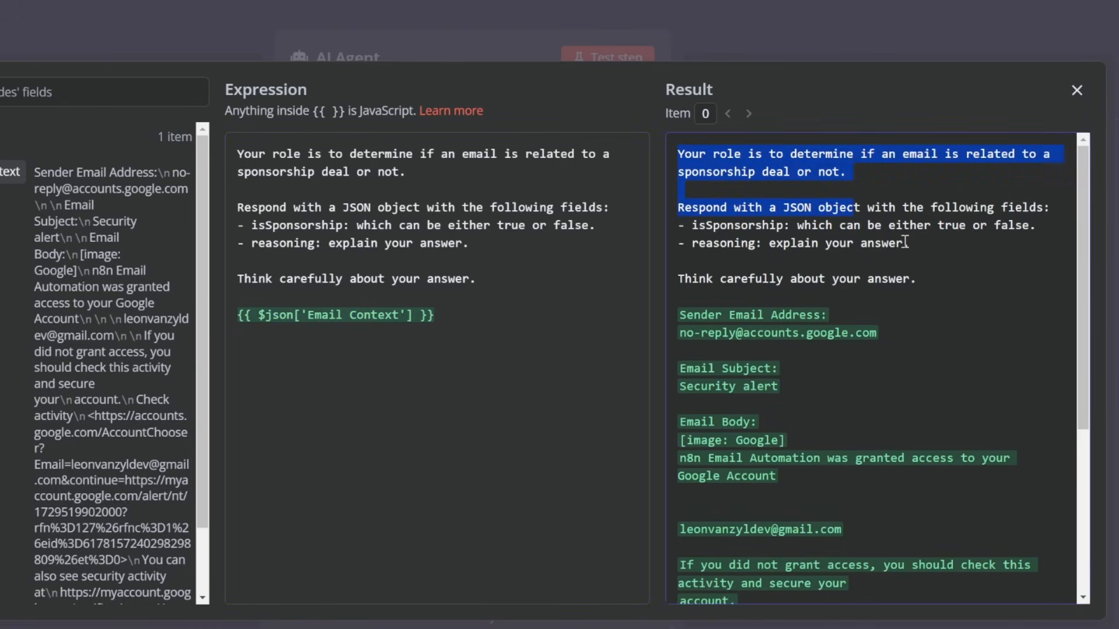
click(687, 154)
scroll(905, 395, down, 4)
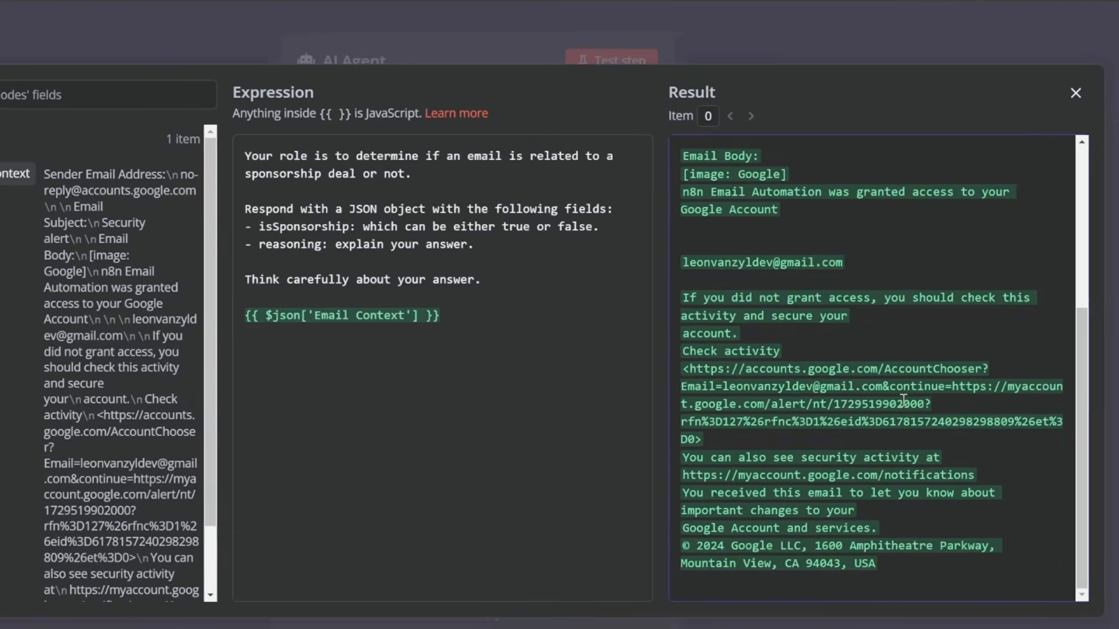
key(Escape)
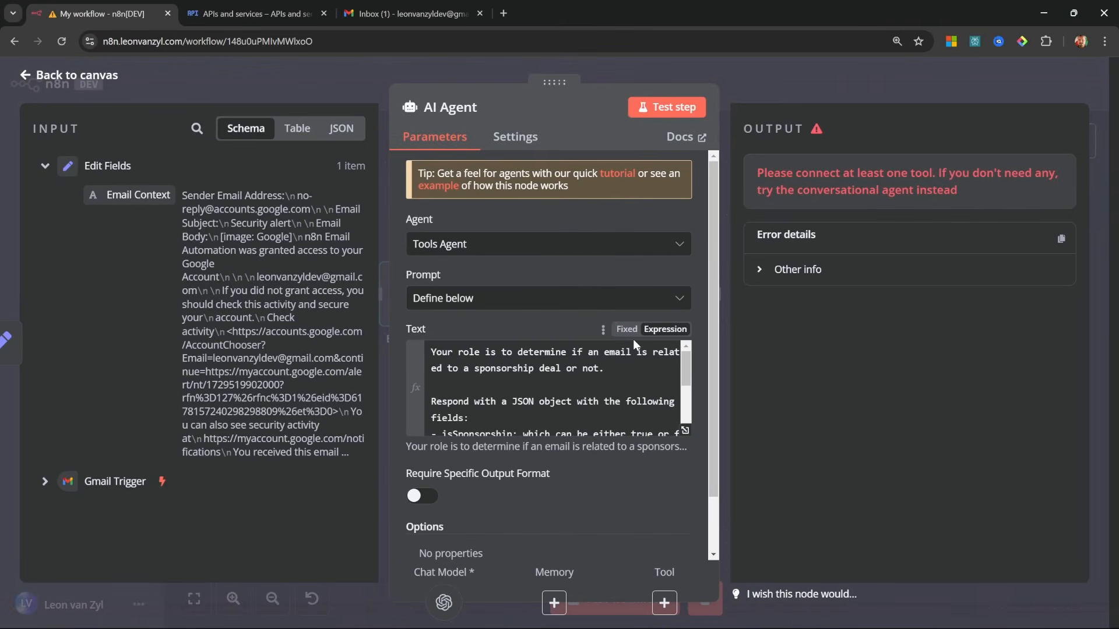
Step: Enable Require Specific Output Format on the AI Agent and return to the canvas
scroll(525, 396, down, 5)
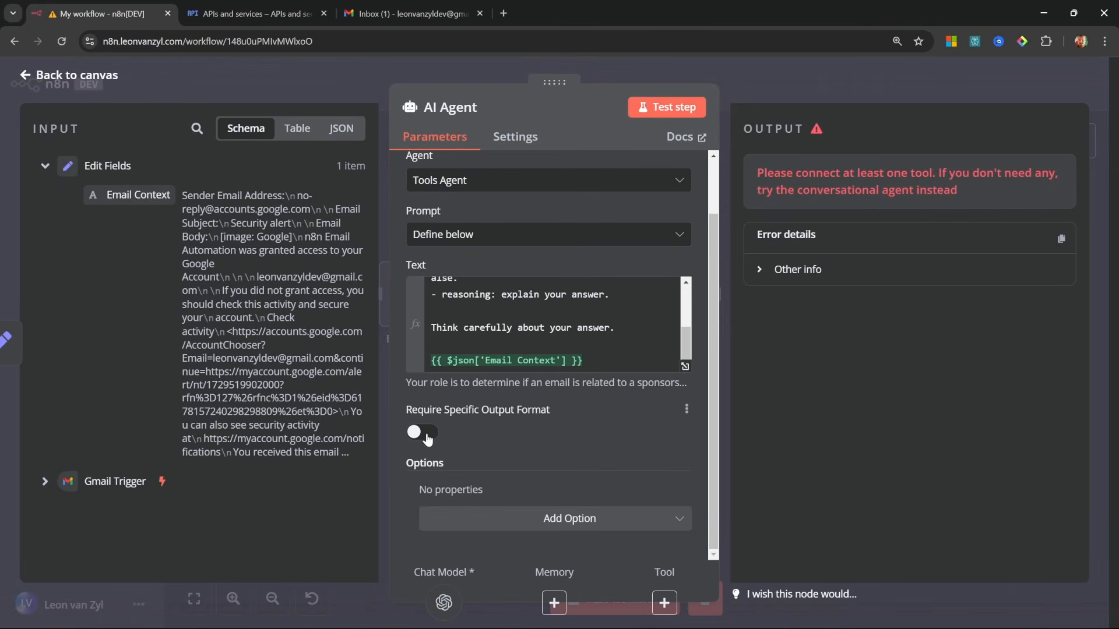
click(424, 432)
scroll(521, 455, down, 1)
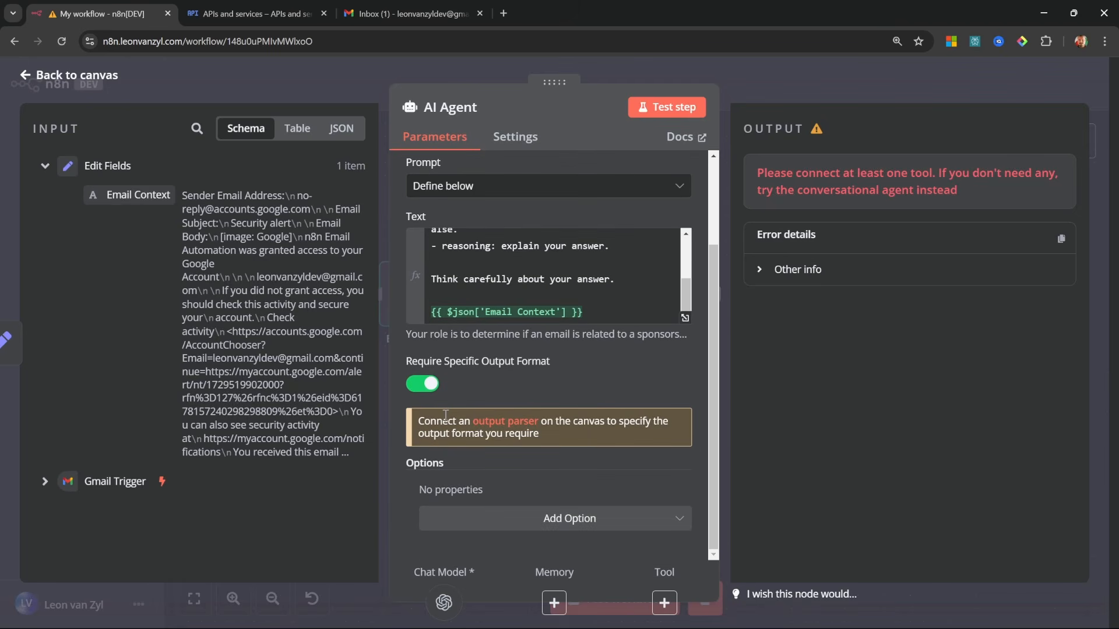
key(Escape)
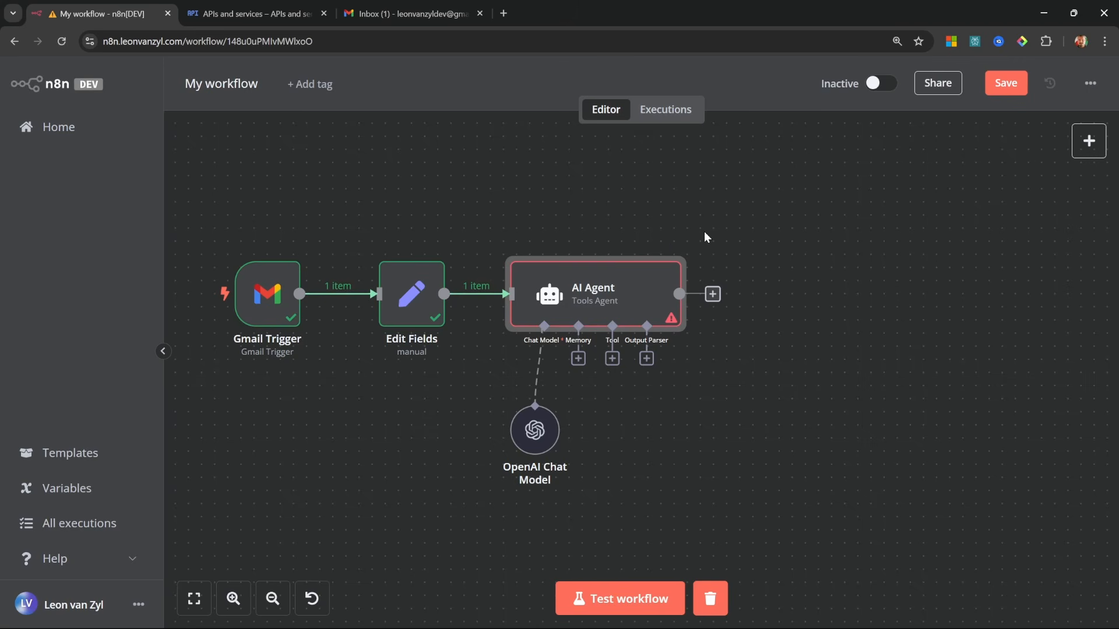
Step: Attach a Structured Output Parser to the AI Agent and set its schema type to Define Below
click(646, 358)
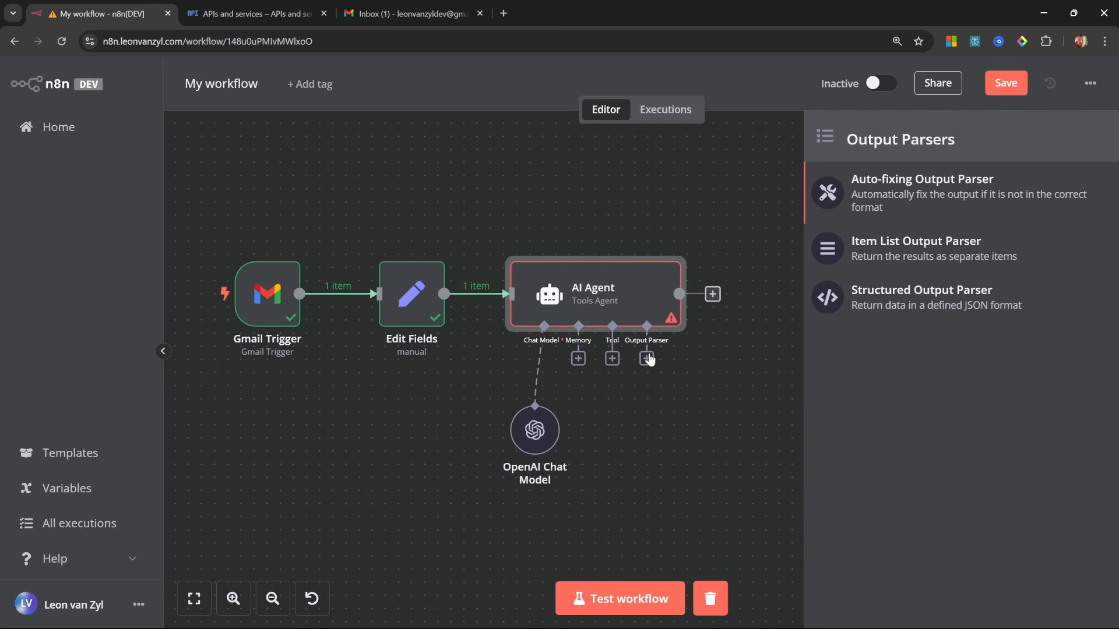
click(910, 301)
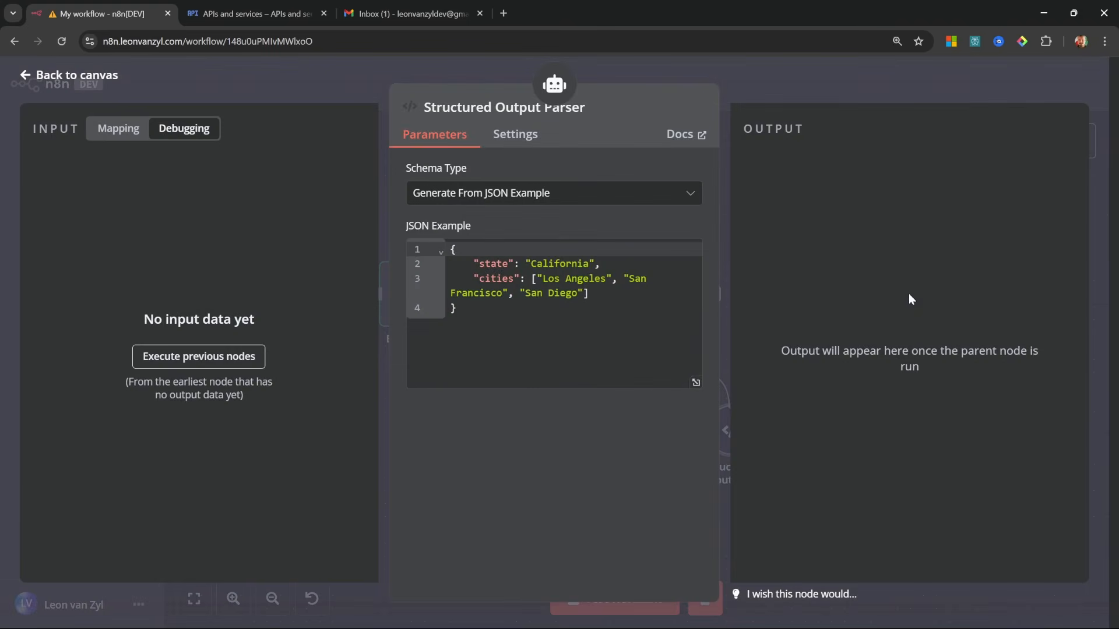
click(530, 198)
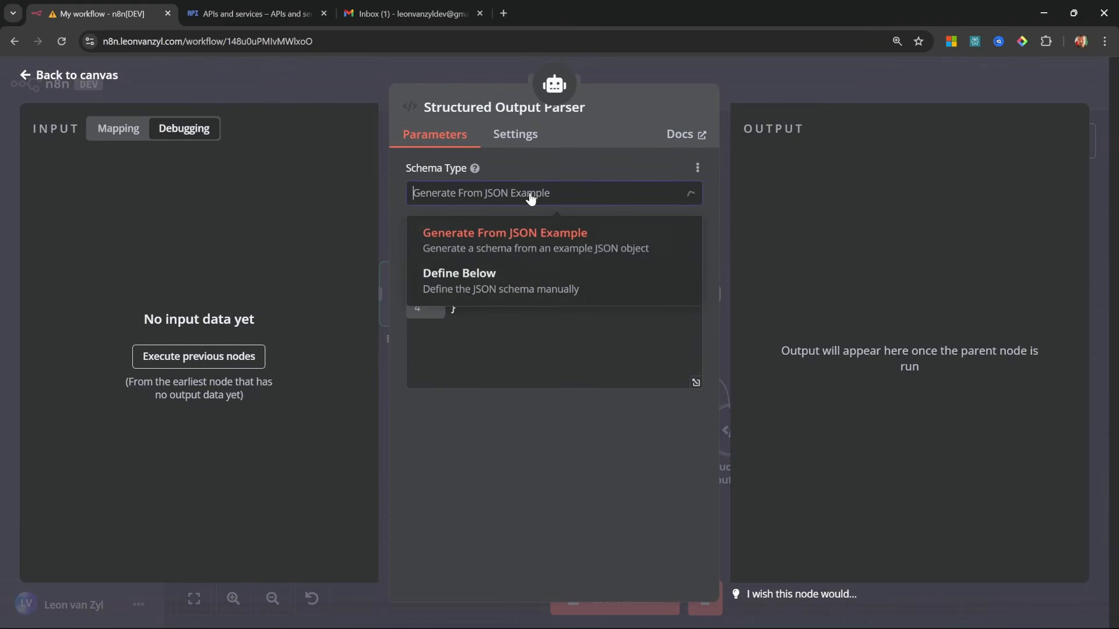
click(481, 281)
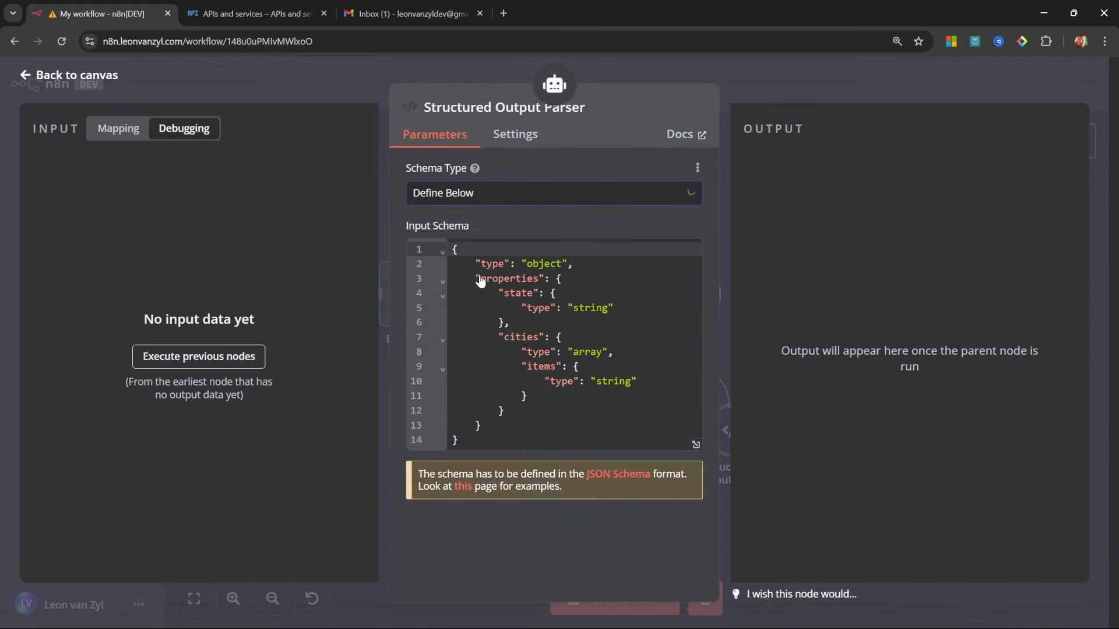
Step: Open the input schema in the expanded editor and change the "state" property to "isSponsorship" with type "boolean"
click(695, 445)
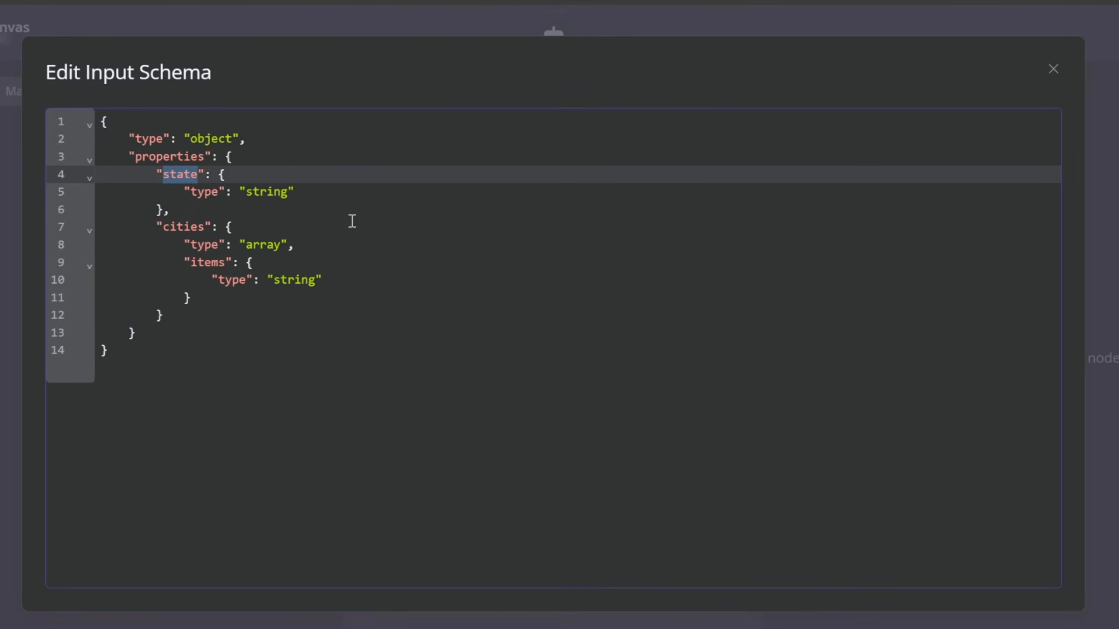
text(isSponsorship)
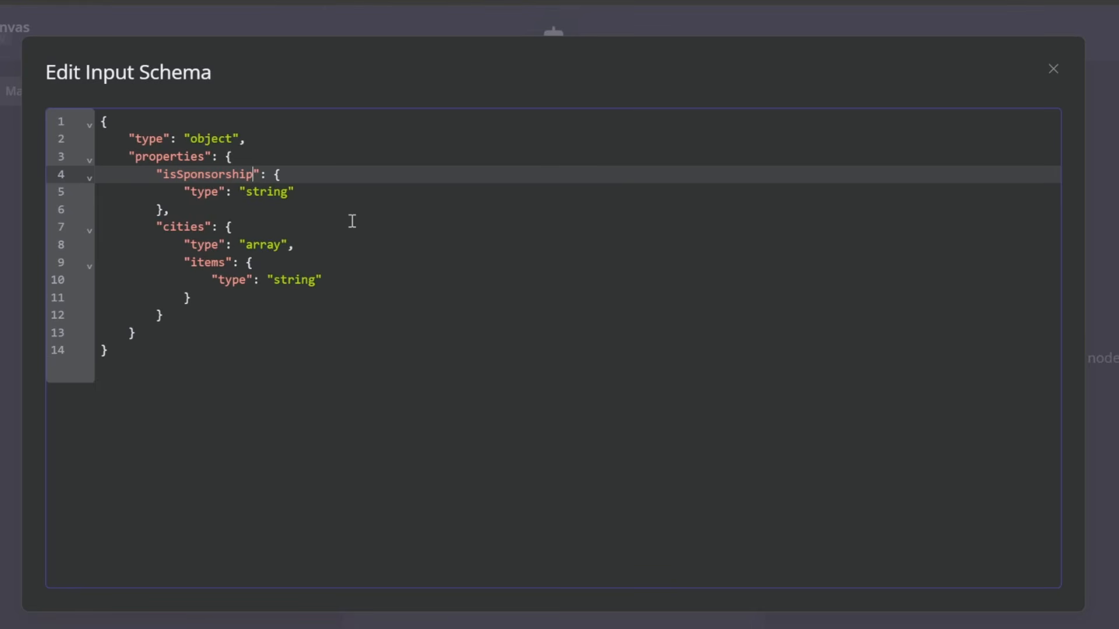
key(Tab)
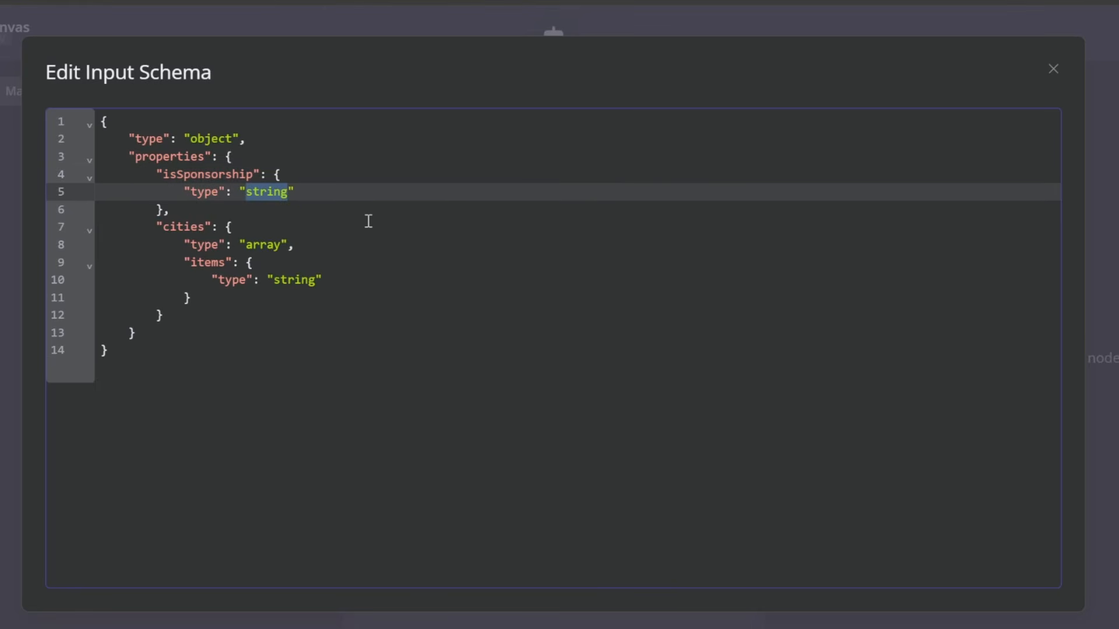
text(boolean)
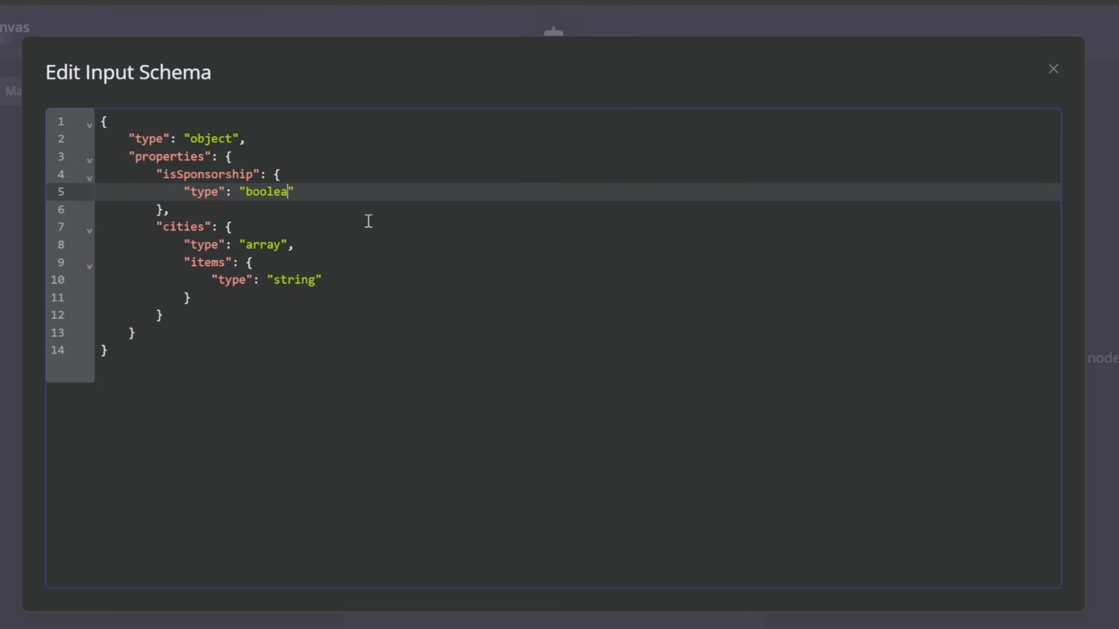
click(368, 220)
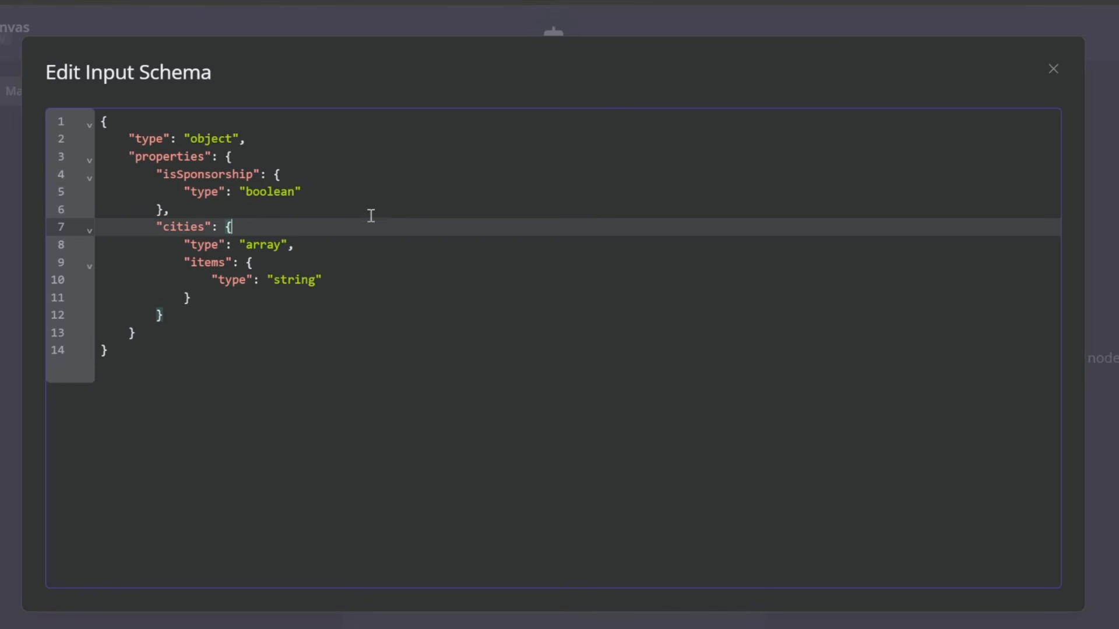
click(372, 210)
Step: In the input schema, rename the "cities" property to "reasoning" and set its type to "string"
double_click(178, 227)
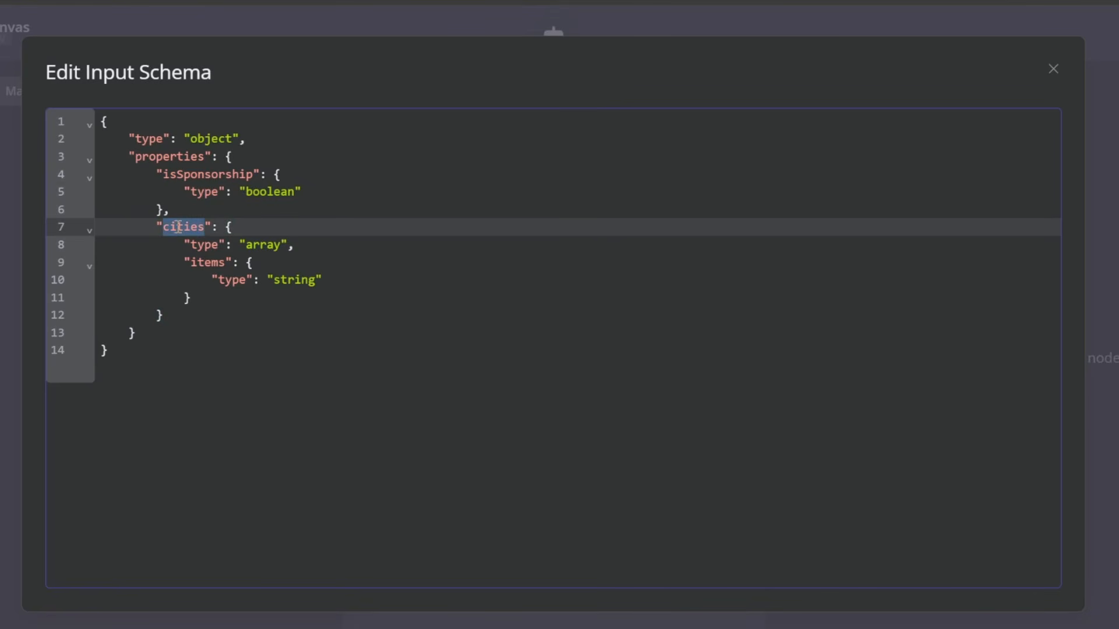
text(reasoning)
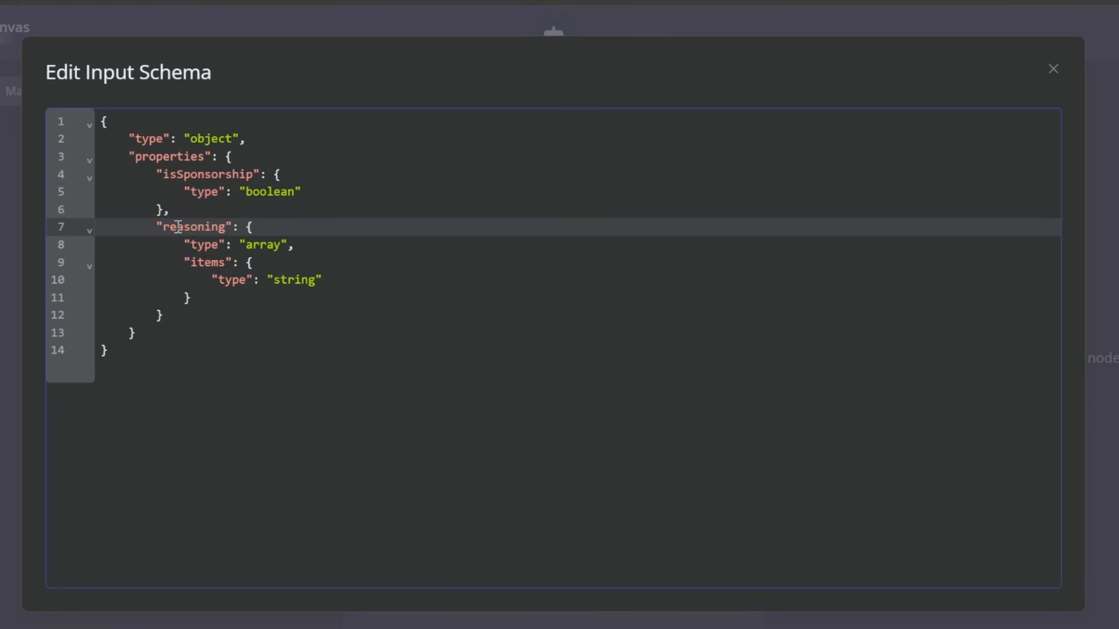
double_click(257, 245)
text(string)
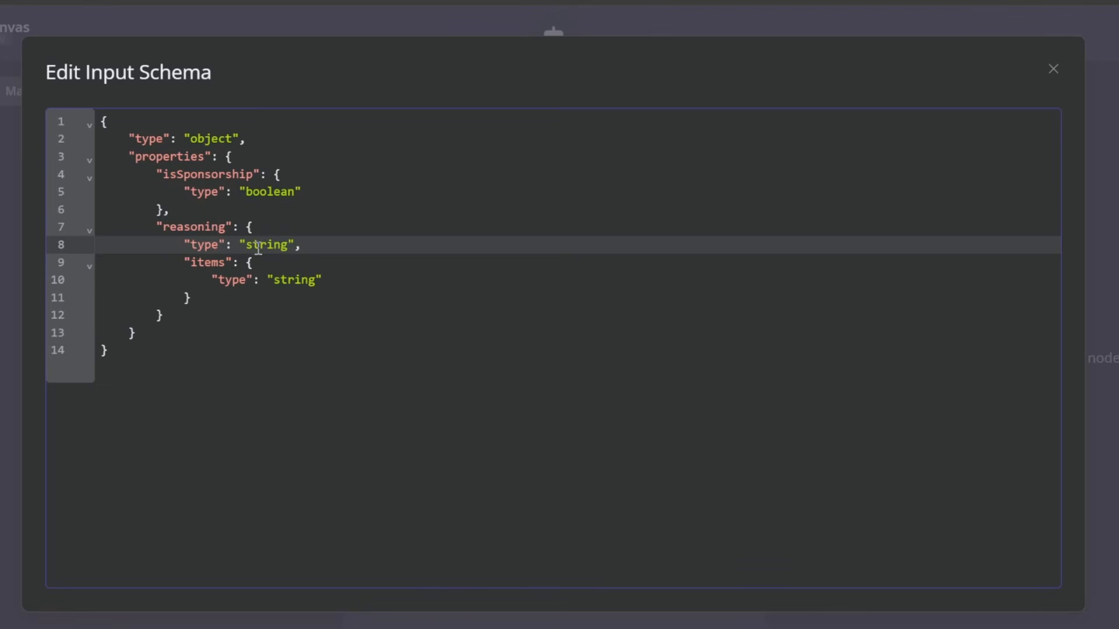
Step: Remove the "items" block and the trailing comma from the "reasoning" property, then close the schema editor and return to the canvas
drag(191, 297, 87, 266)
key(BackSpace)
key(BackSpace)
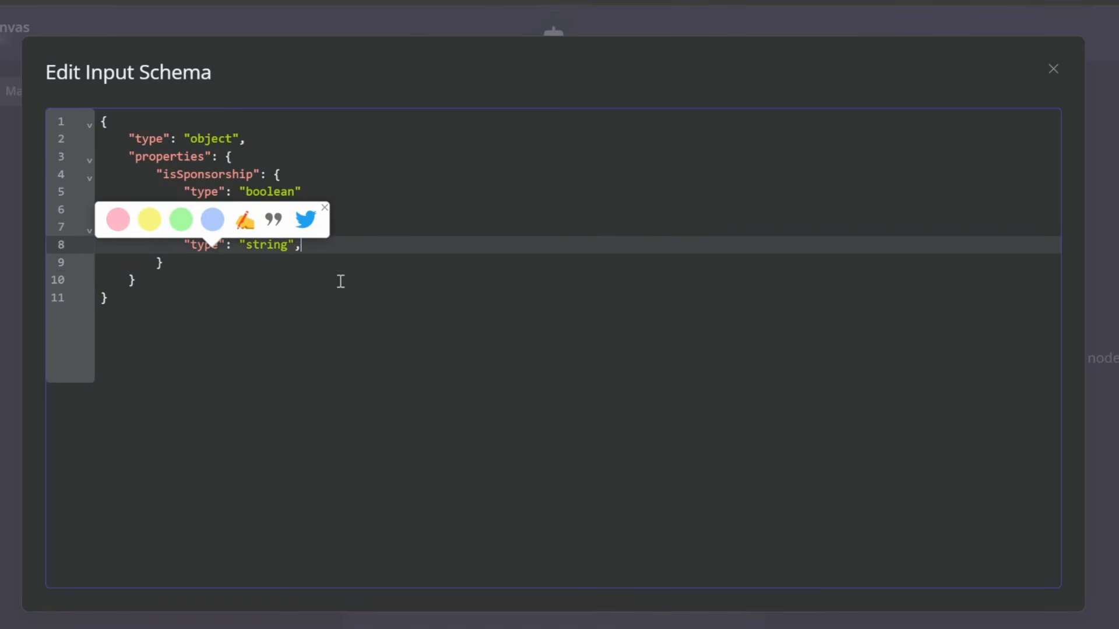
key(BackSpace)
click(388, 273)
click(1054, 68)
click(8, 26)
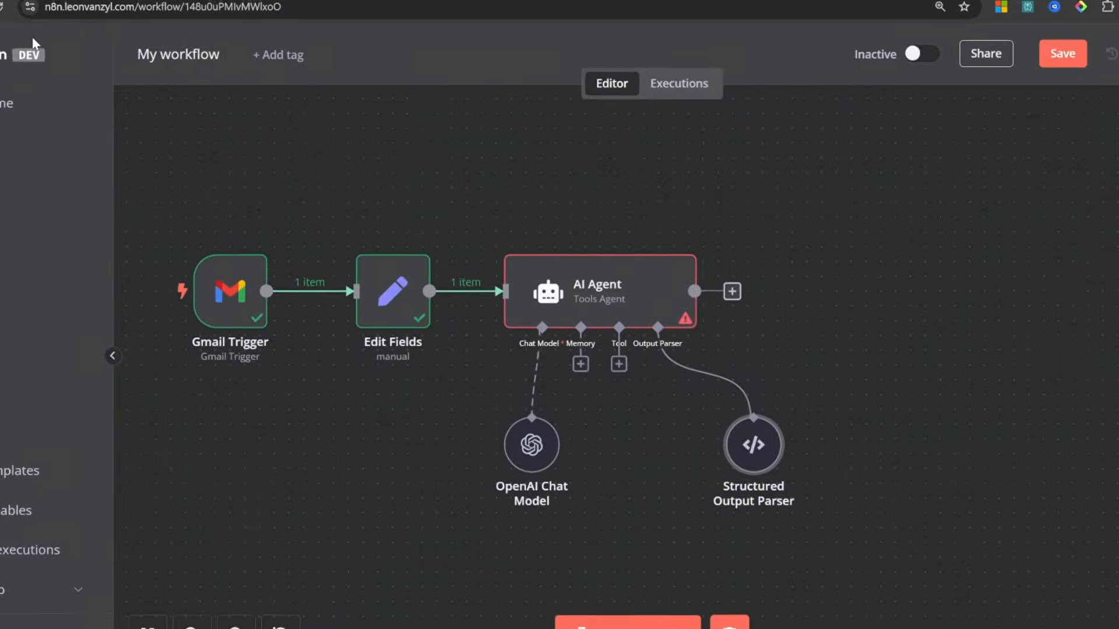
Step: Test the AI Agent node on its own and review the reasoning text in its output
double_click(592, 281)
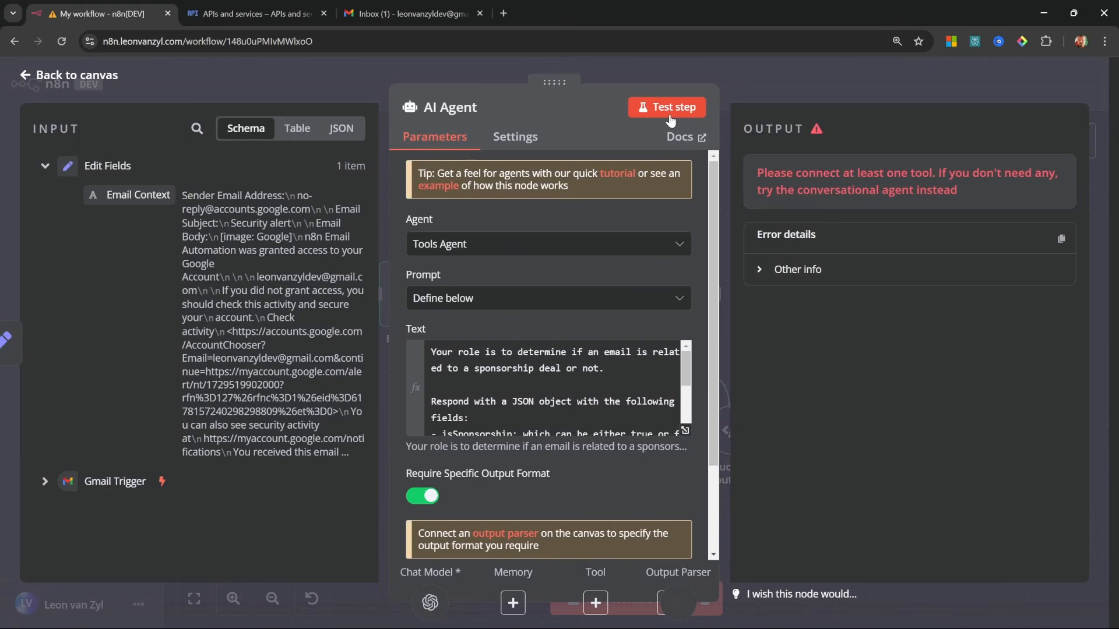
click(674, 108)
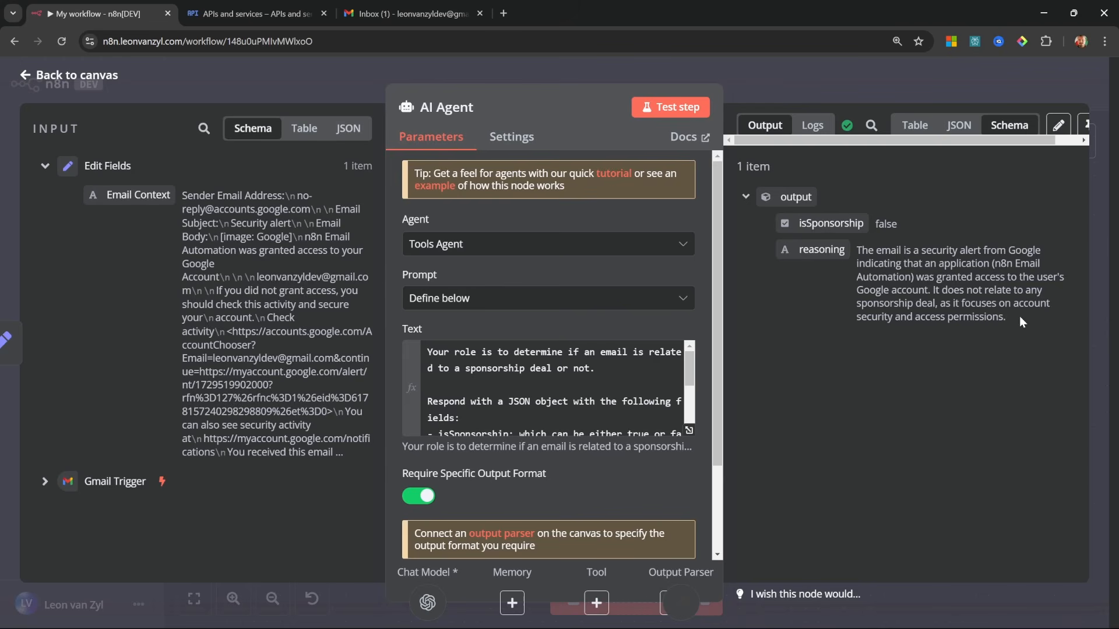
drag(1019, 316, 857, 250)
click(967, 327)
Step: In the Gmail inbox, delete the Google security alert, then open the "Influencer Paid Collaboration Opportunity" email and mark it as unread
click(408, 13)
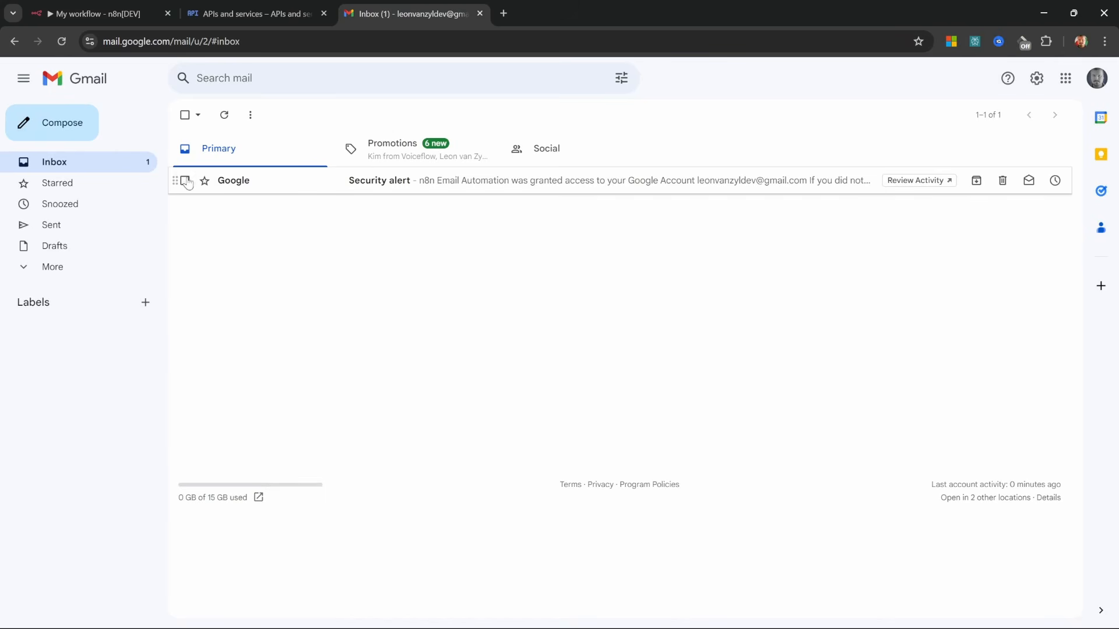
click(185, 180)
click(282, 115)
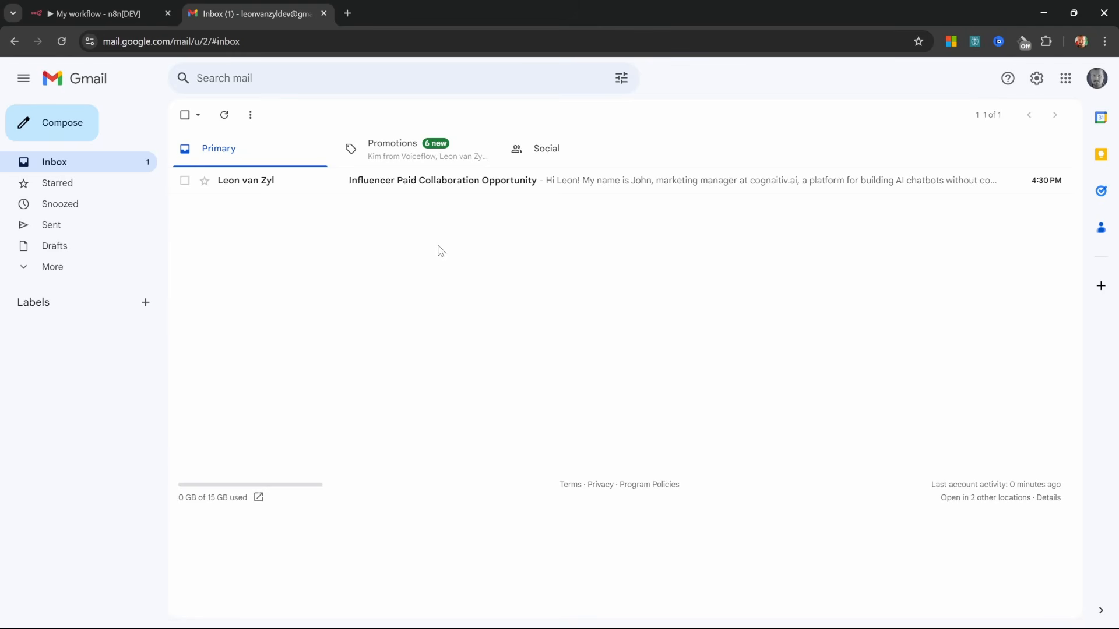
click(609, 183)
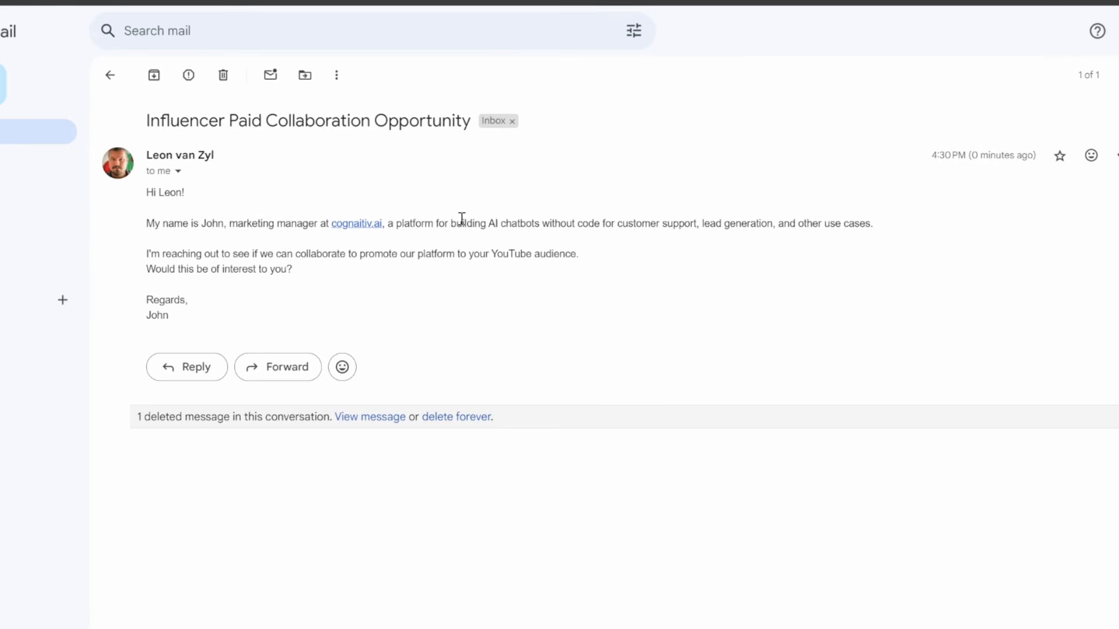
click(270, 74)
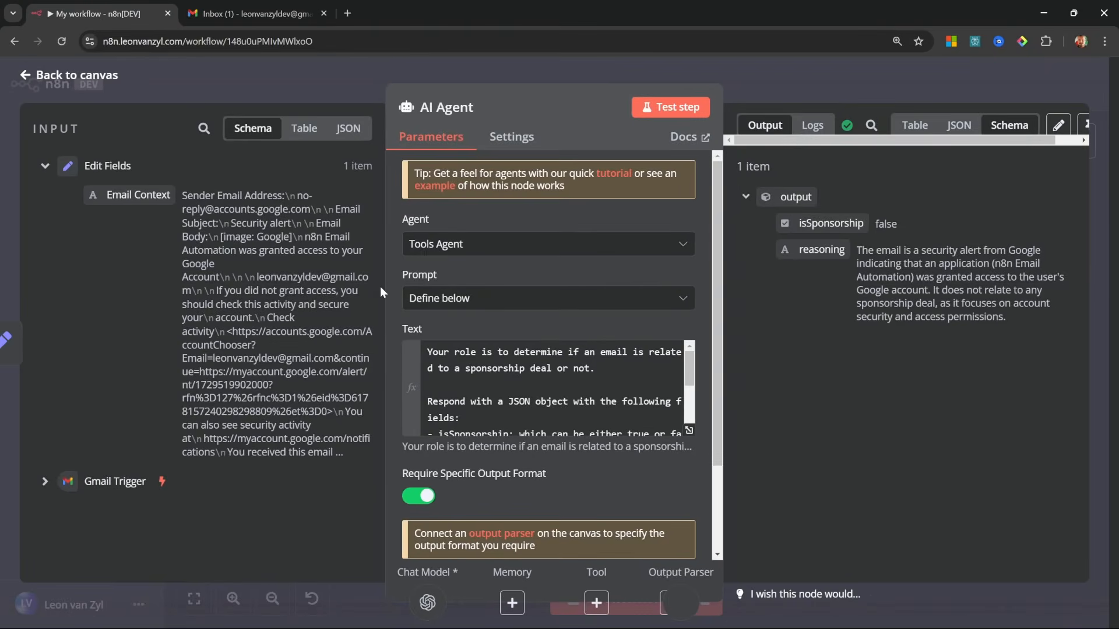
Step: Back in n8n, test the whole workflow from the canvas and review the AI Agent's isSponsorship and reasoning output
click(81, 76)
click(646, 600)
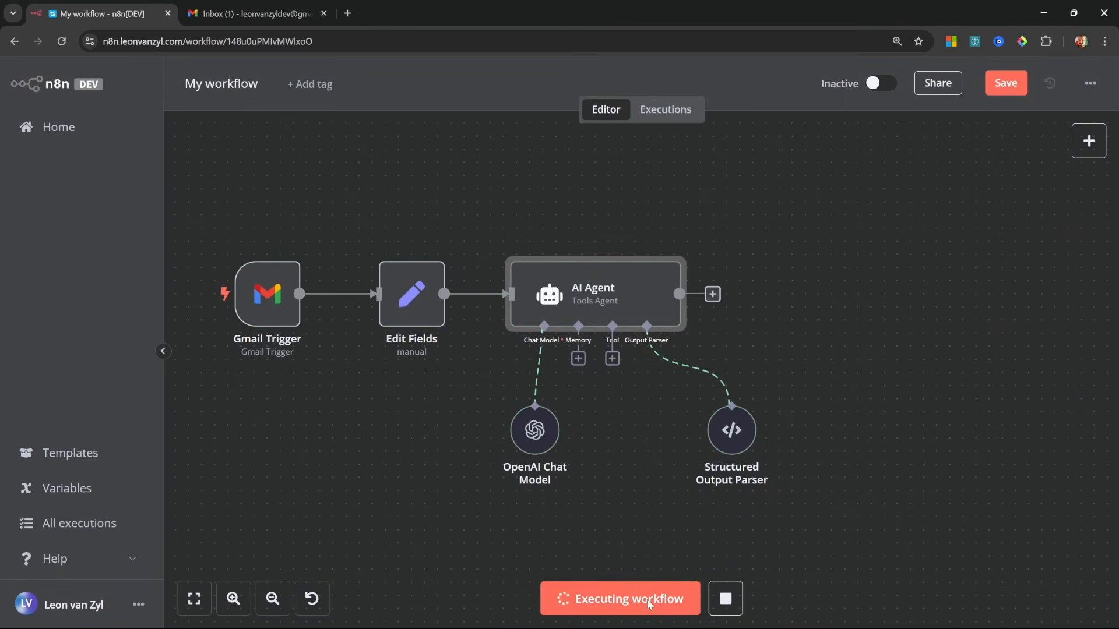
double_click(620, 290)
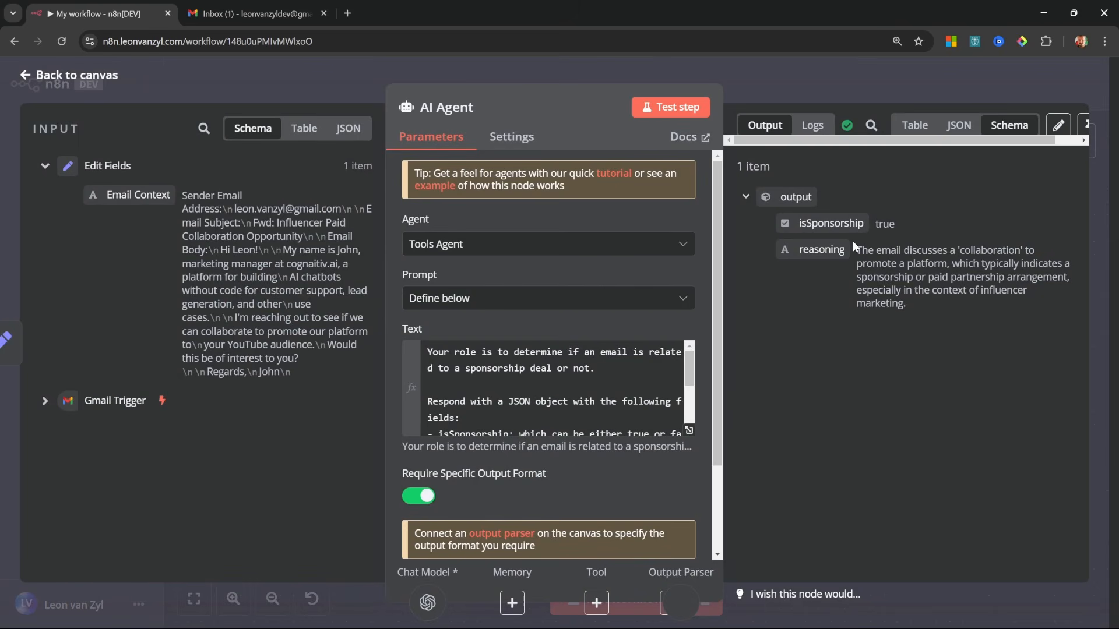
drag(854, 249, 953, 302)
click(960, 299)
key(Escape)
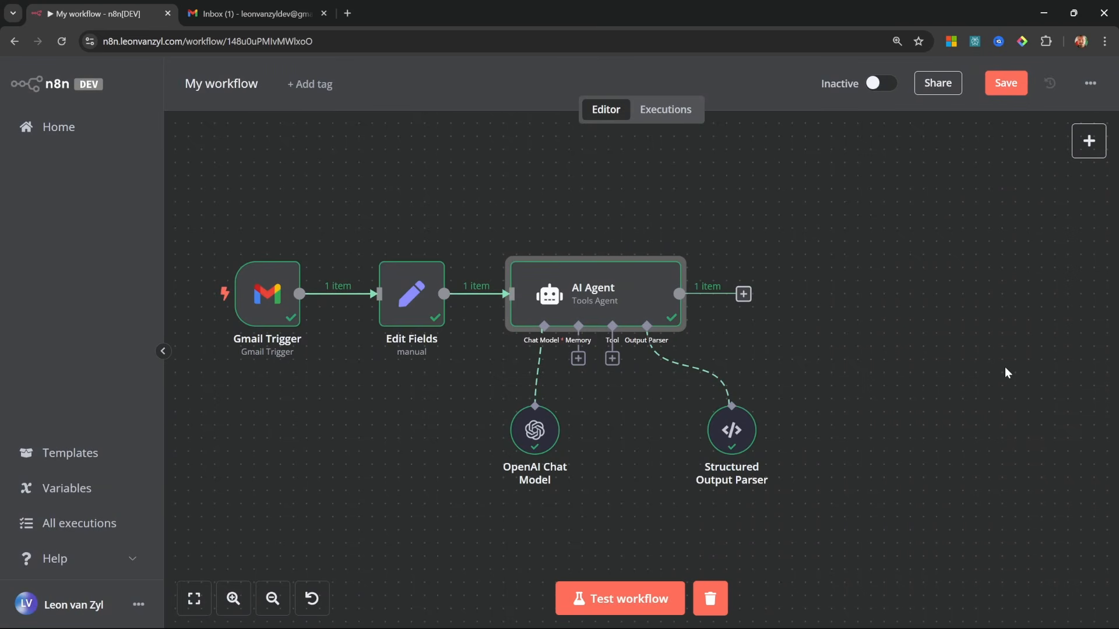
Step: Add an If node after the AI Agent with the Boolean condition that output.isSponsorship is true, and return to the canvas
click(743, 294)
text(if)
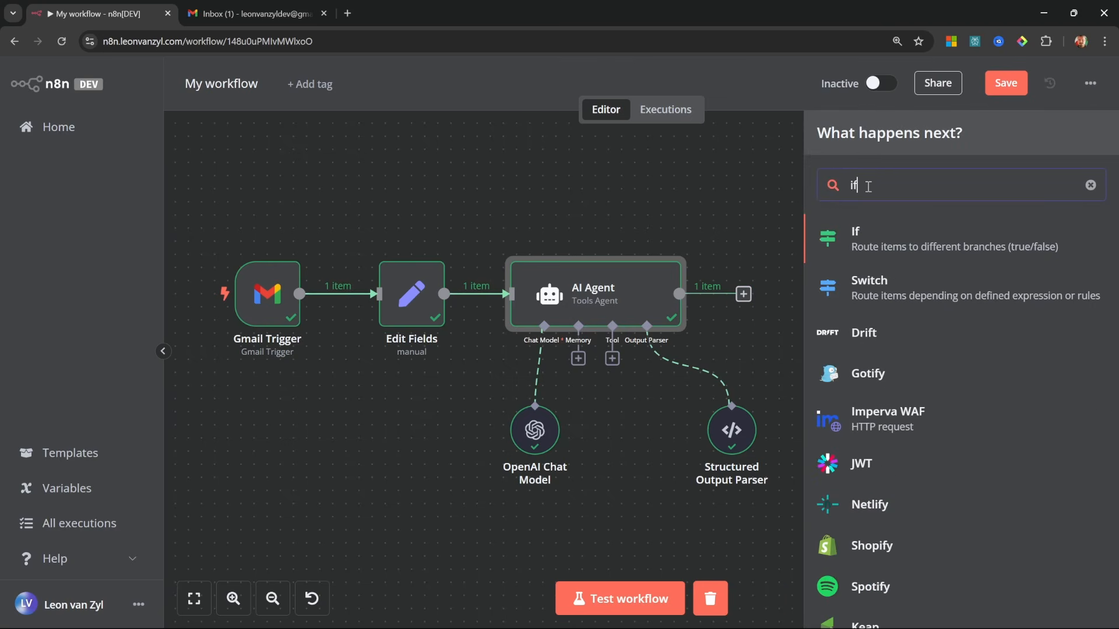
click(888, 250)
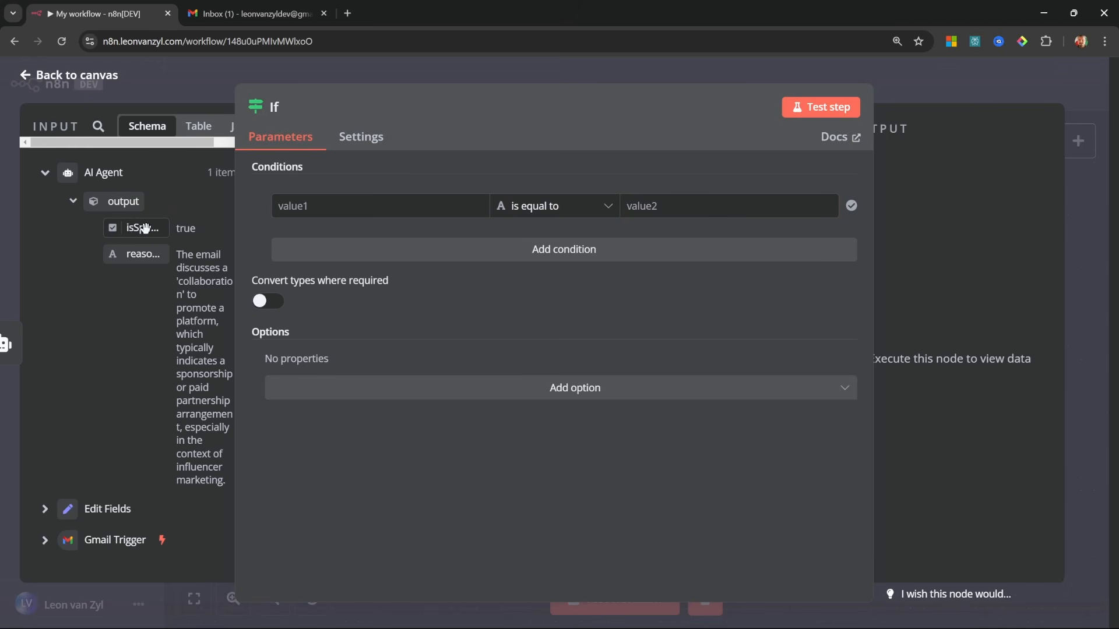
drag(143, 227, 334, 213)
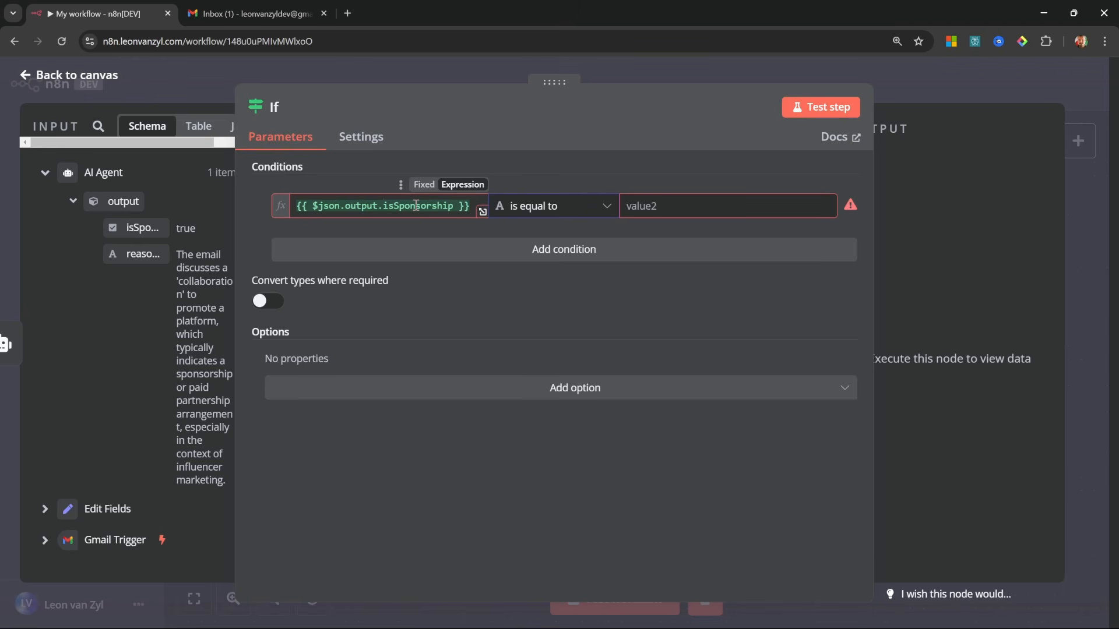
click(608, 207)
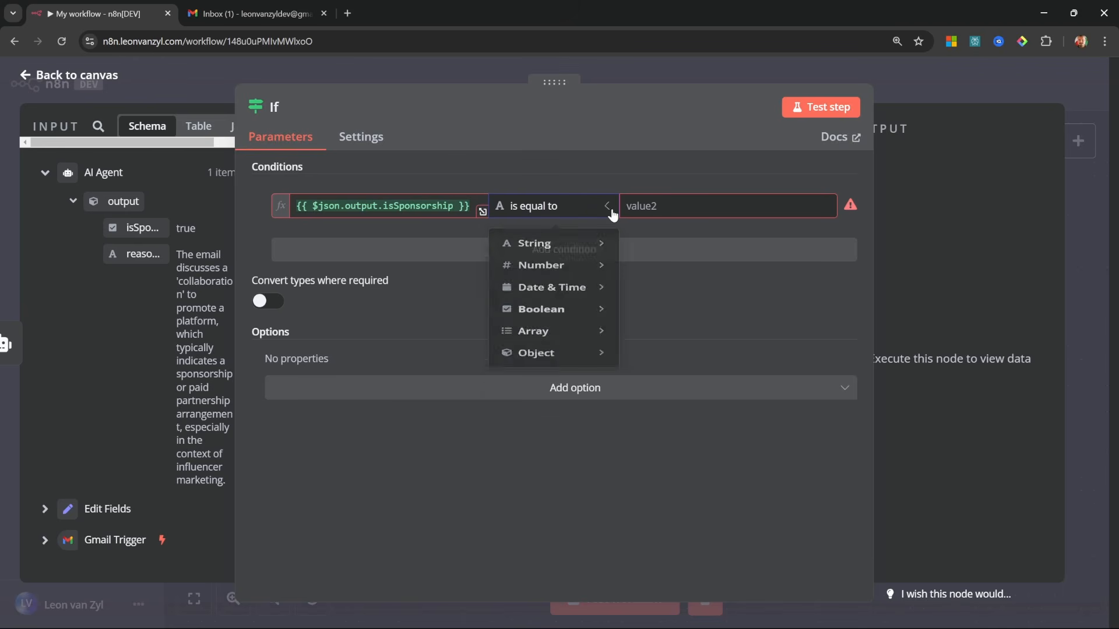
mouse_move(578, 333)
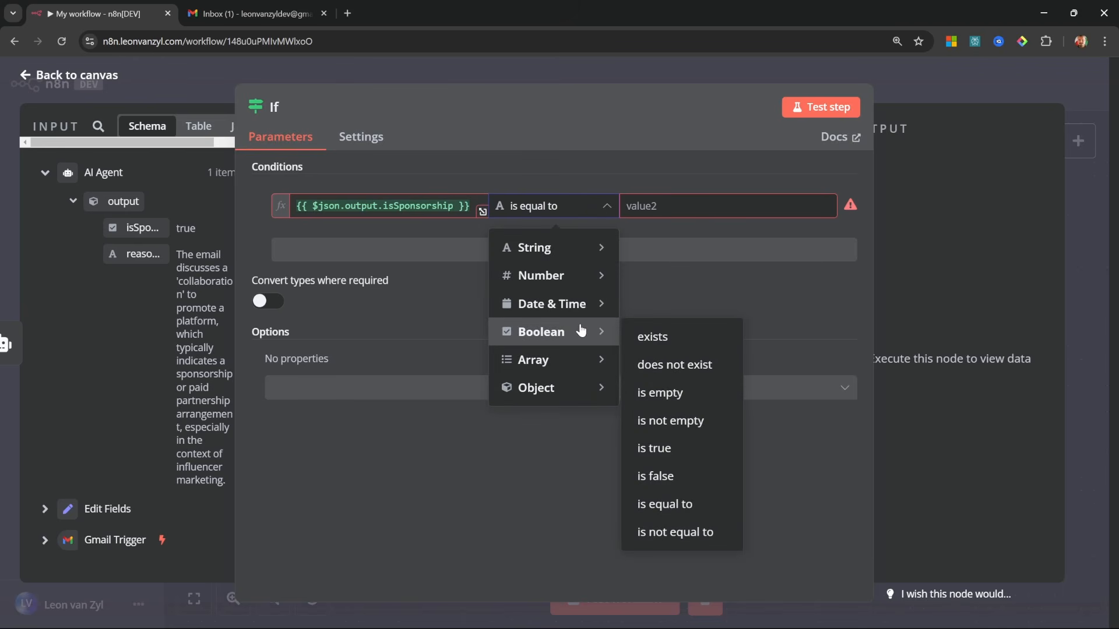
click(662, 454)
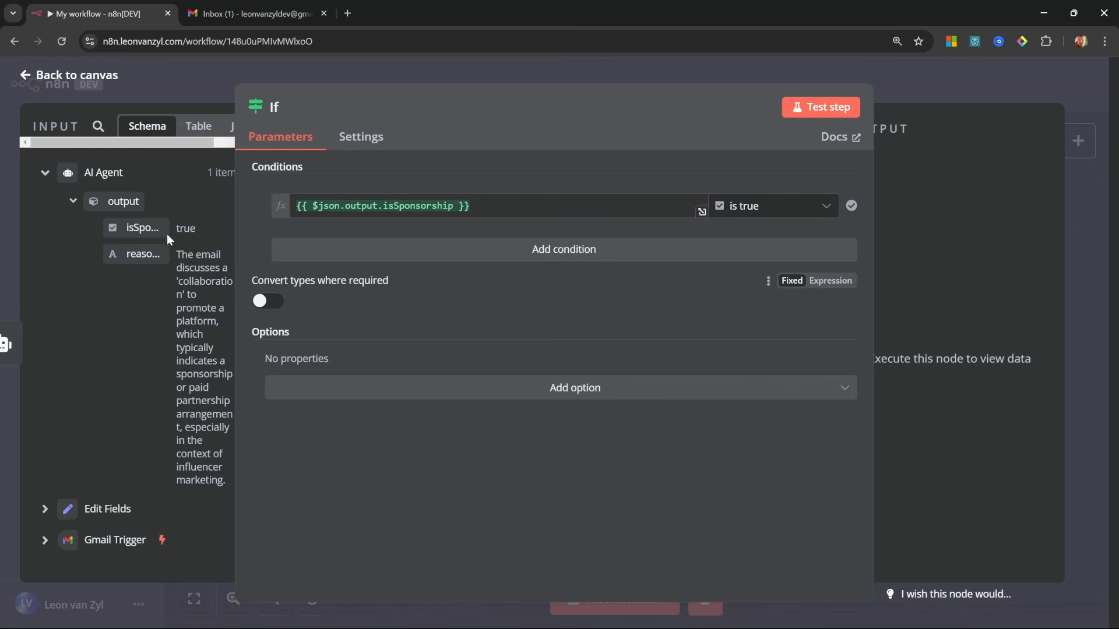
click(53, 81)
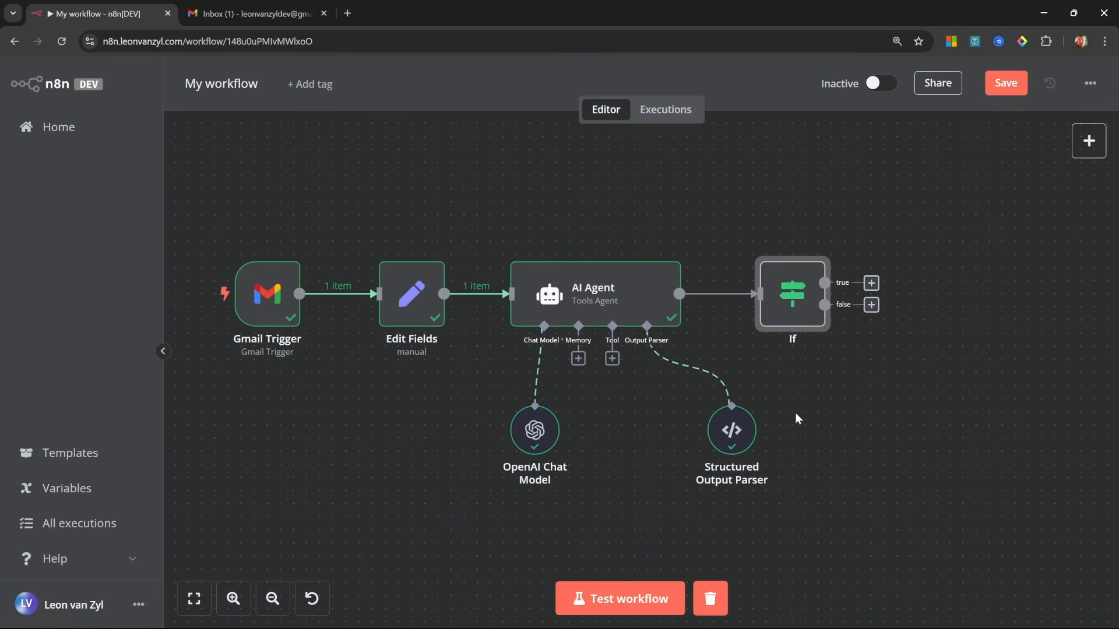
Step: Connect a "No Operation, do nothing" node to the If node's false branch
drag(878, 406, 631, 427)
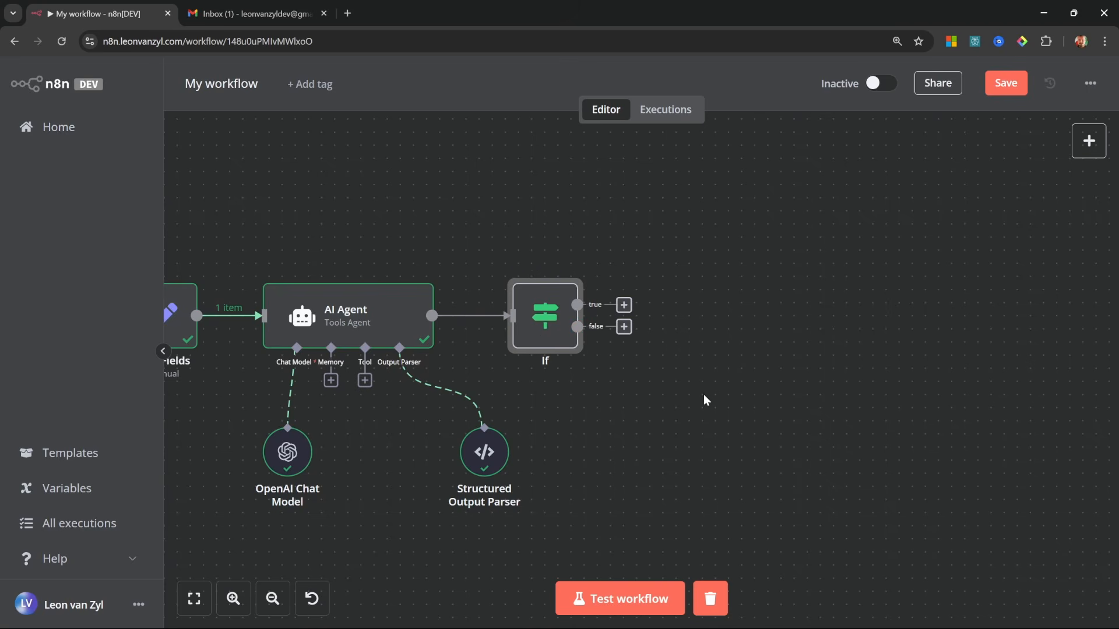
click(623, 327)
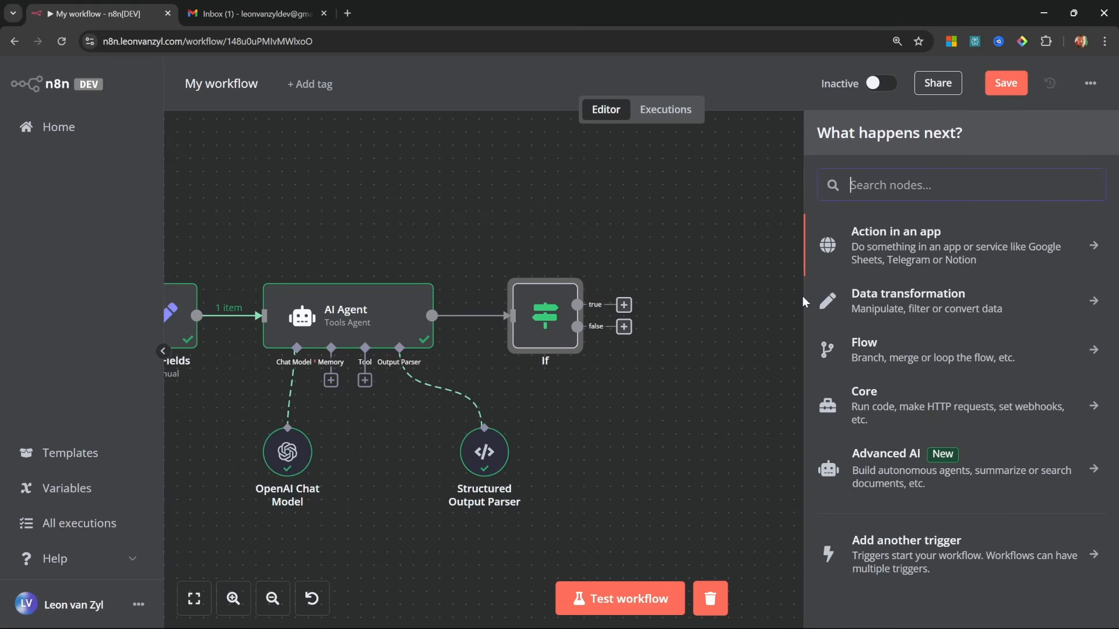
text(no)
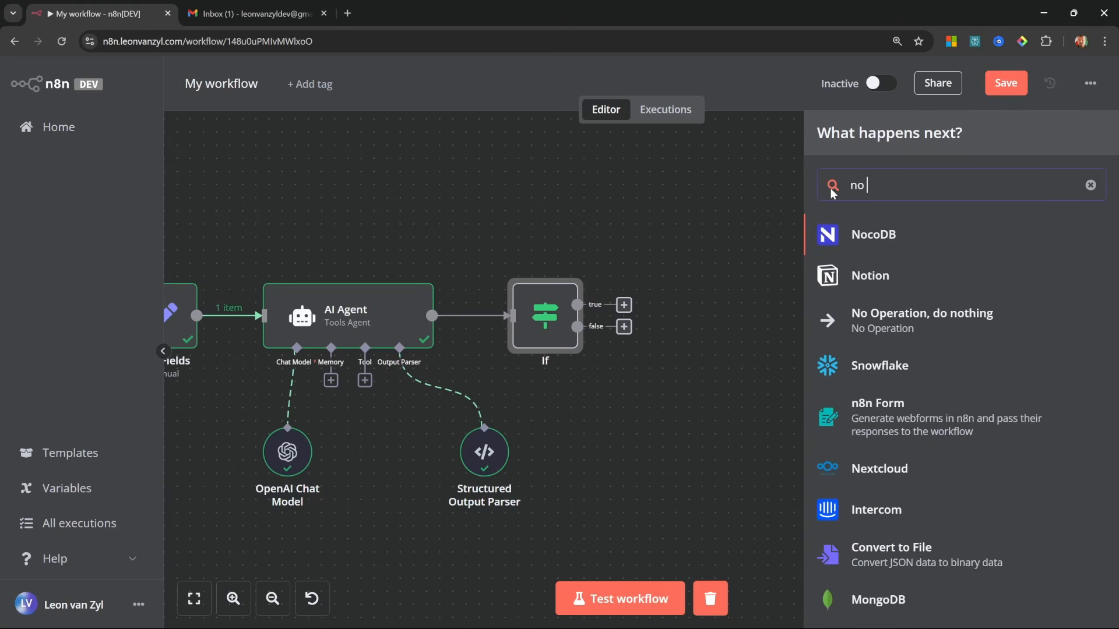
click(940, 317)
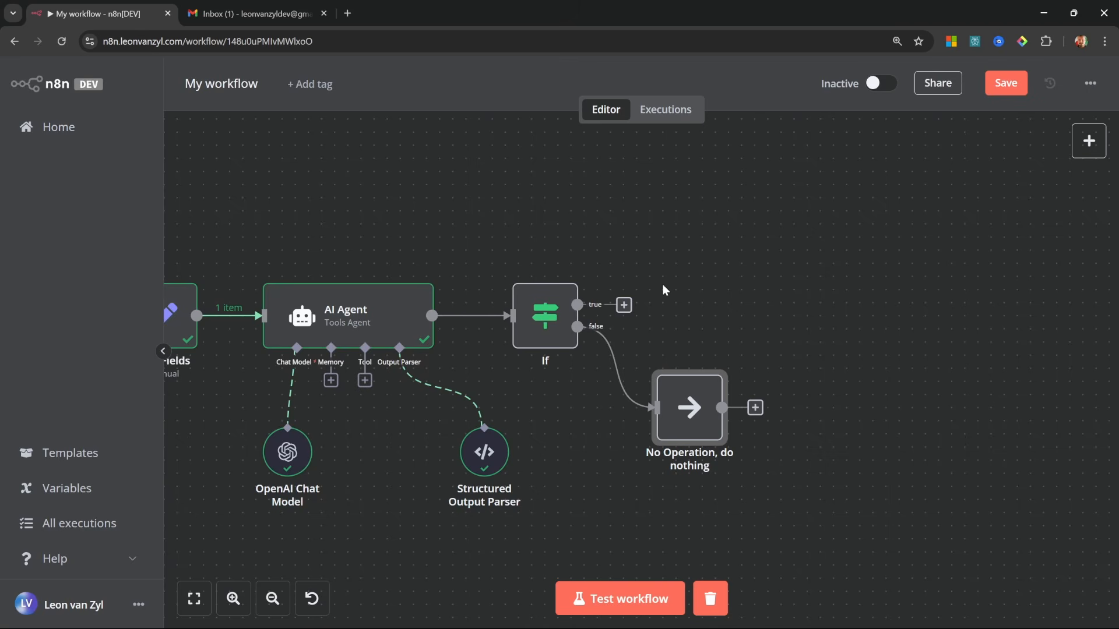
Step: Add an Airtable node with the "Create a record" action to the If node's true branch
click(623, 304)
text(airta)
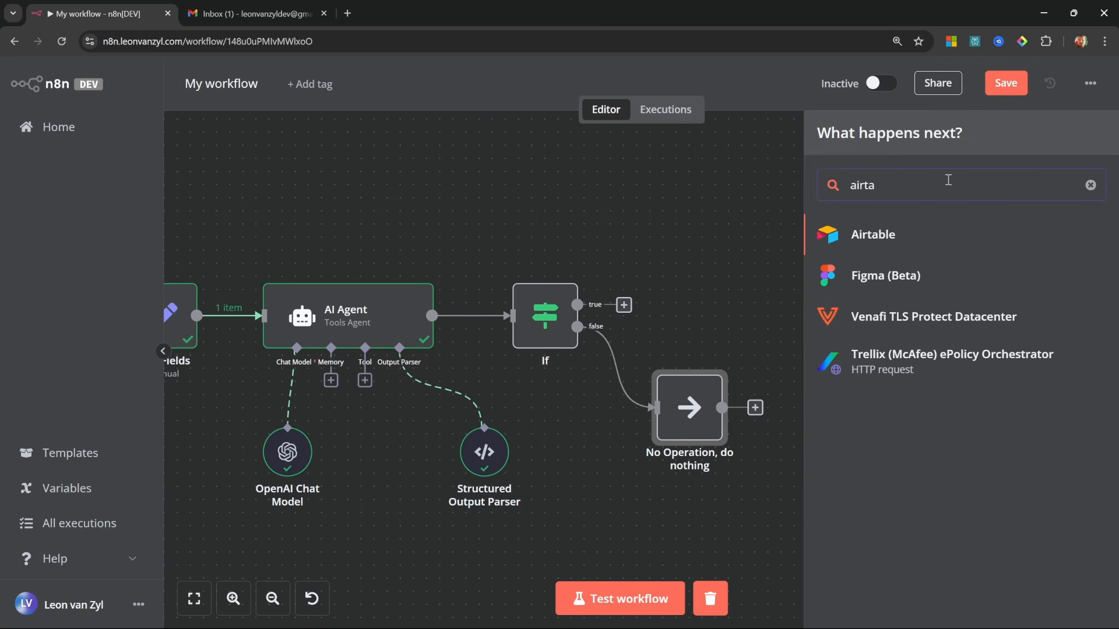
click(894, 242)
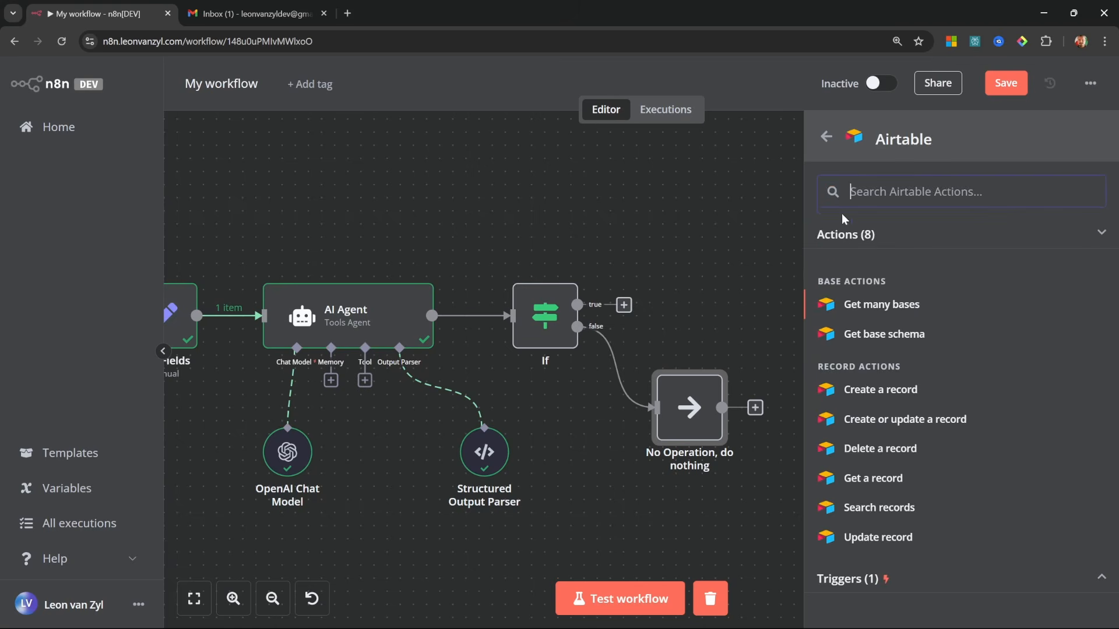
click(896, 392)
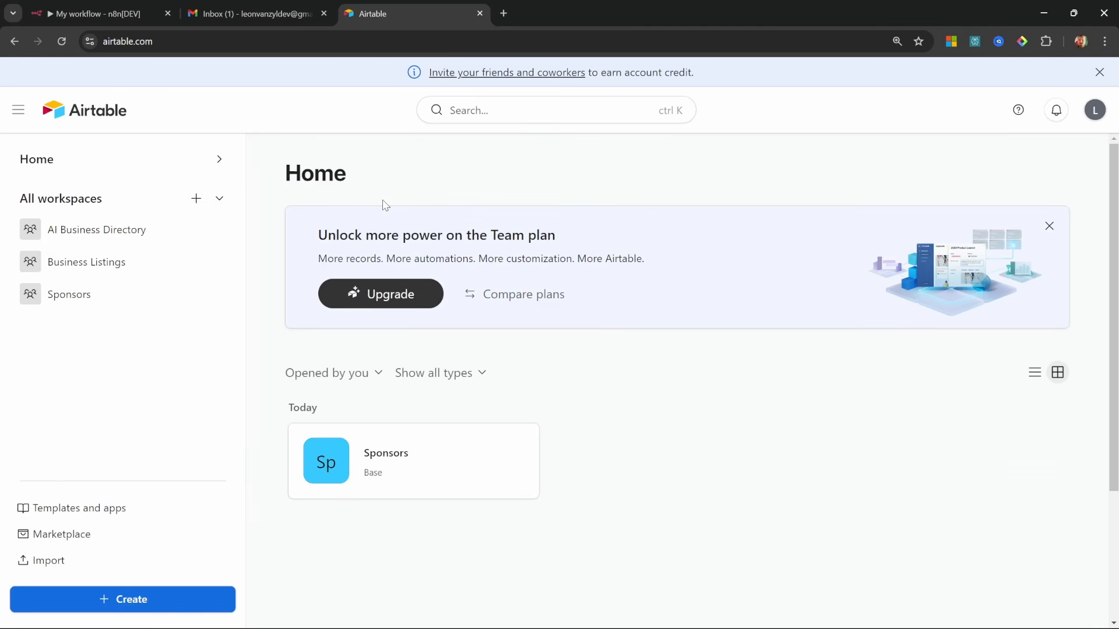
Step: In Airtable, create a new workspace named "Sponsors Tutorial"
click(196, 198)
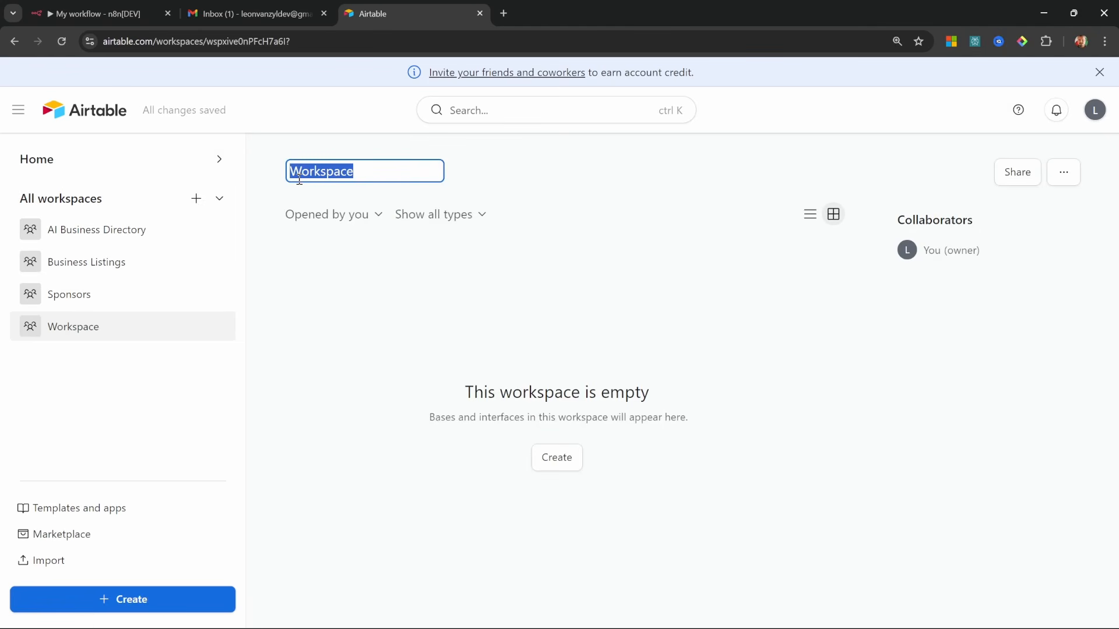
text(Sponsors Tutorial)
key(Return)
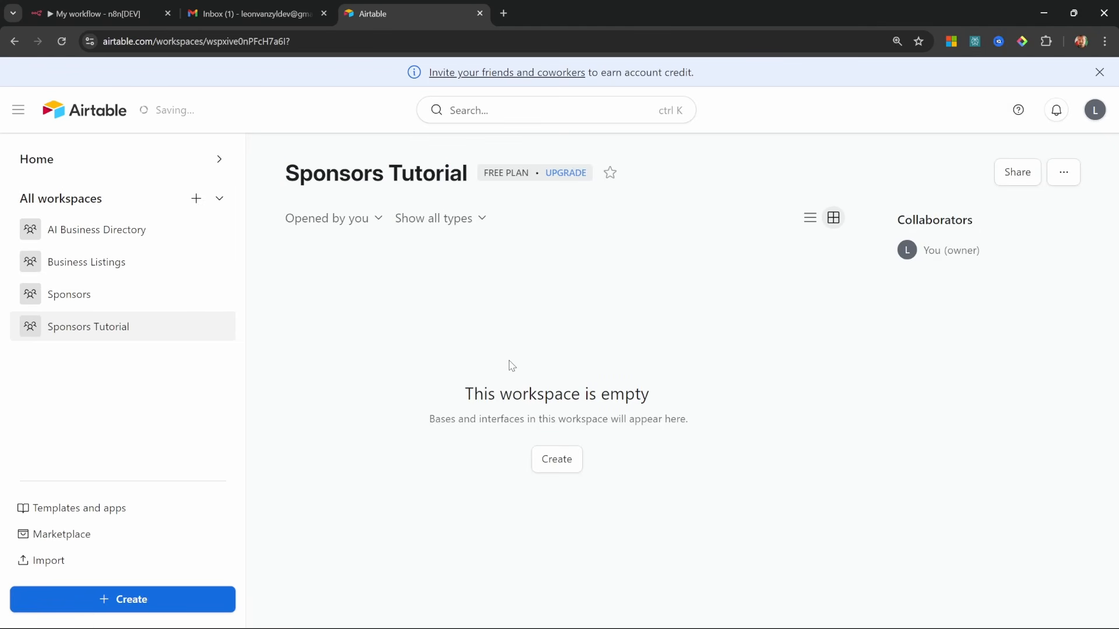
Step: Create a base from scratch in the Sponsors Tutorial workspace and name it "Sponsors"
click(565, 463)
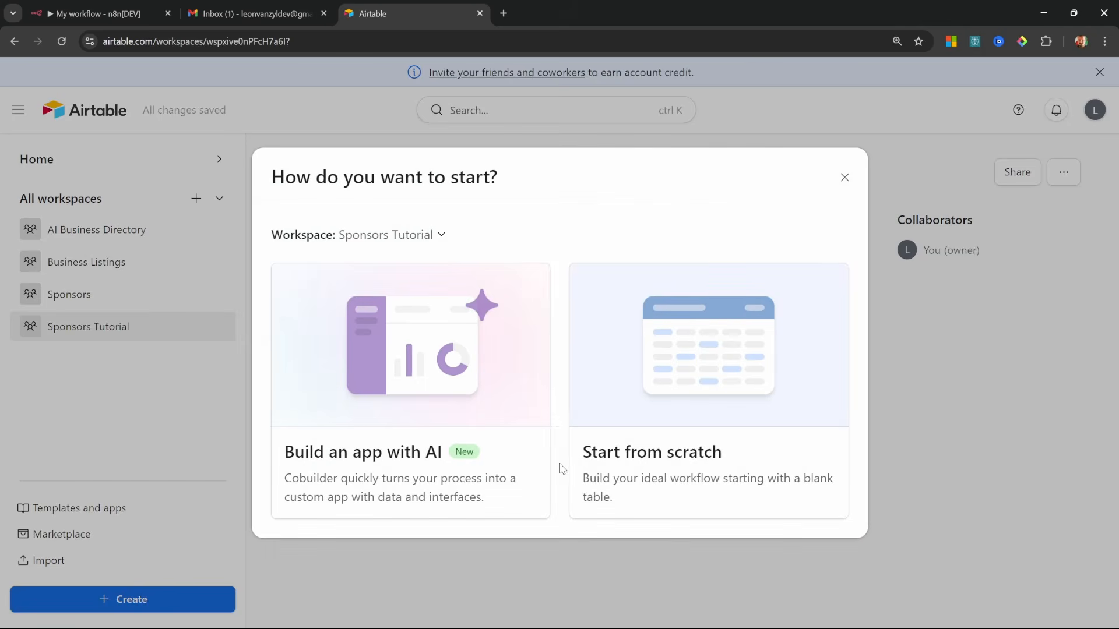
click(688, 344)
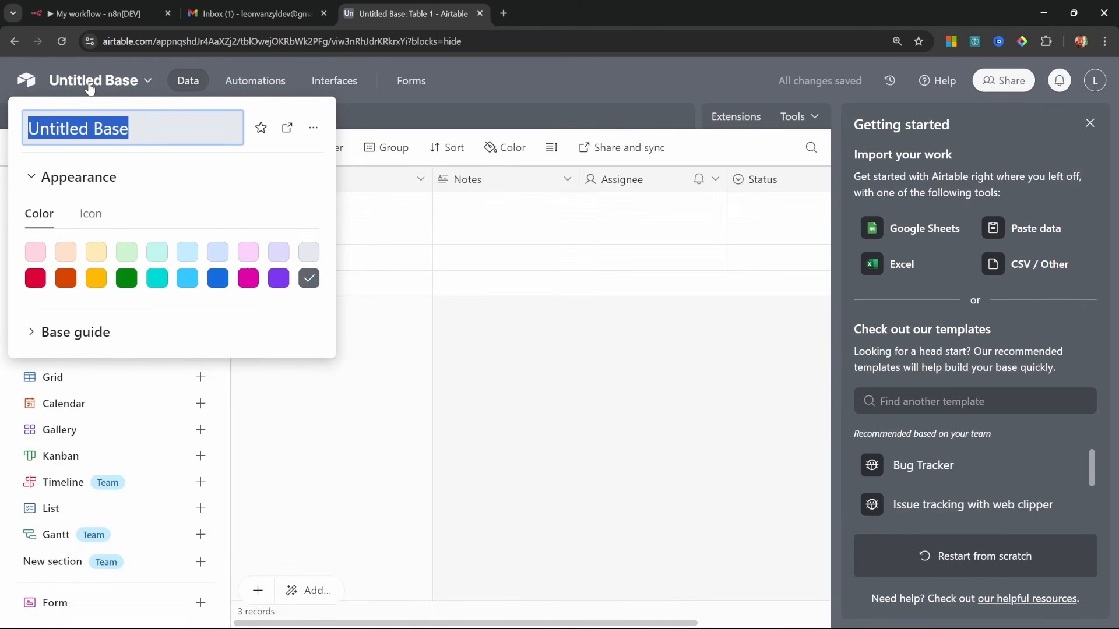
text(Sponsors)
key(Return)
Step: Rename the base's first table to "Sponsors" and save the name
double_click(29, 118)
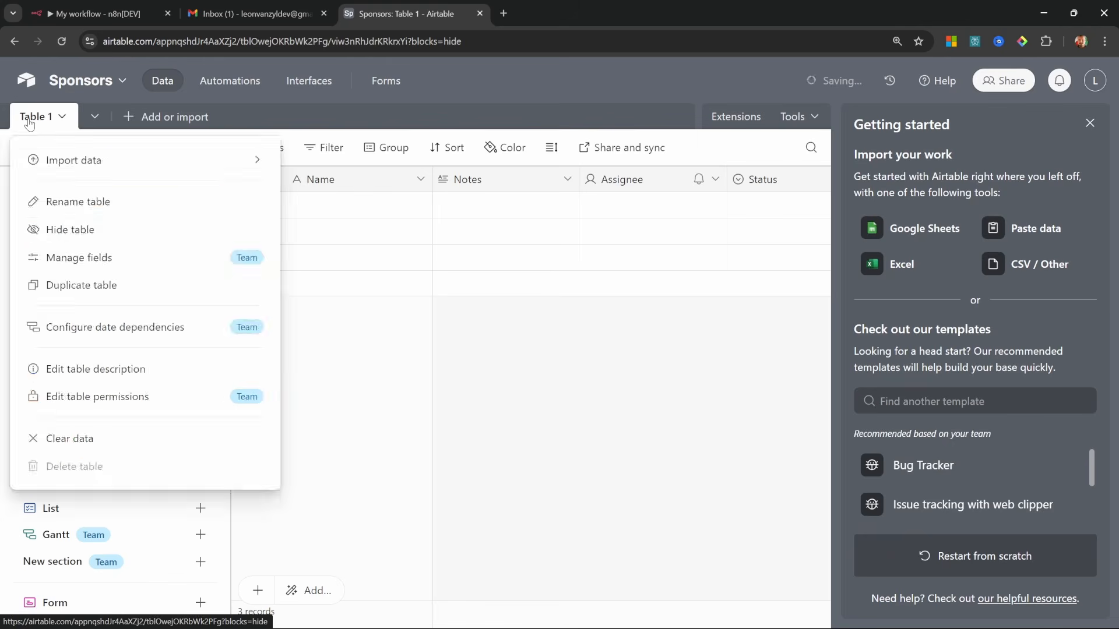
text(Sponsors)
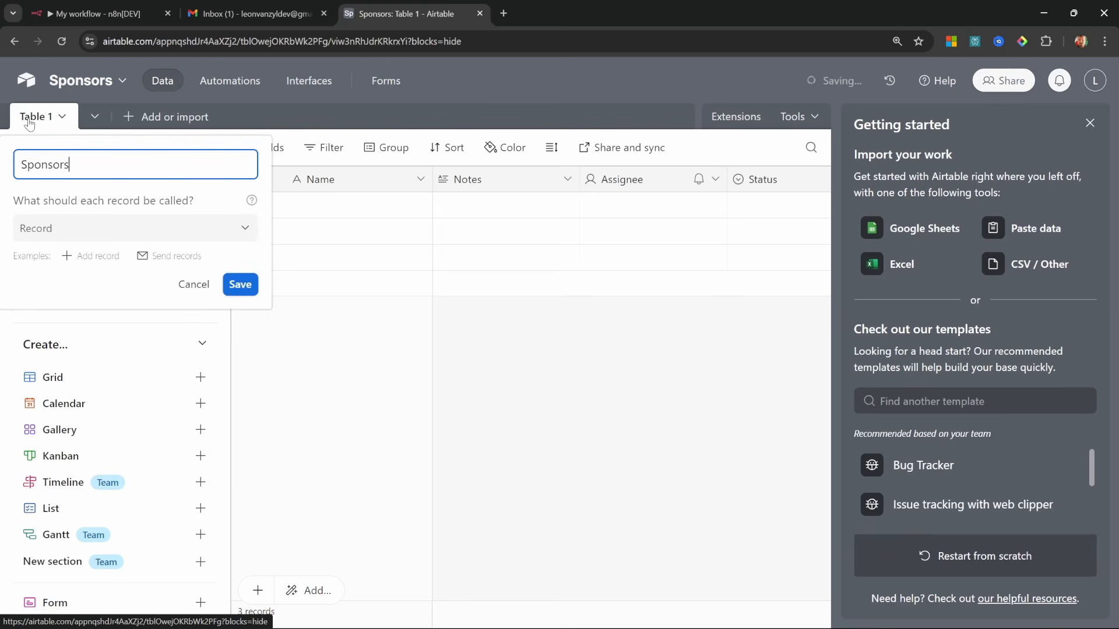
key(Return)
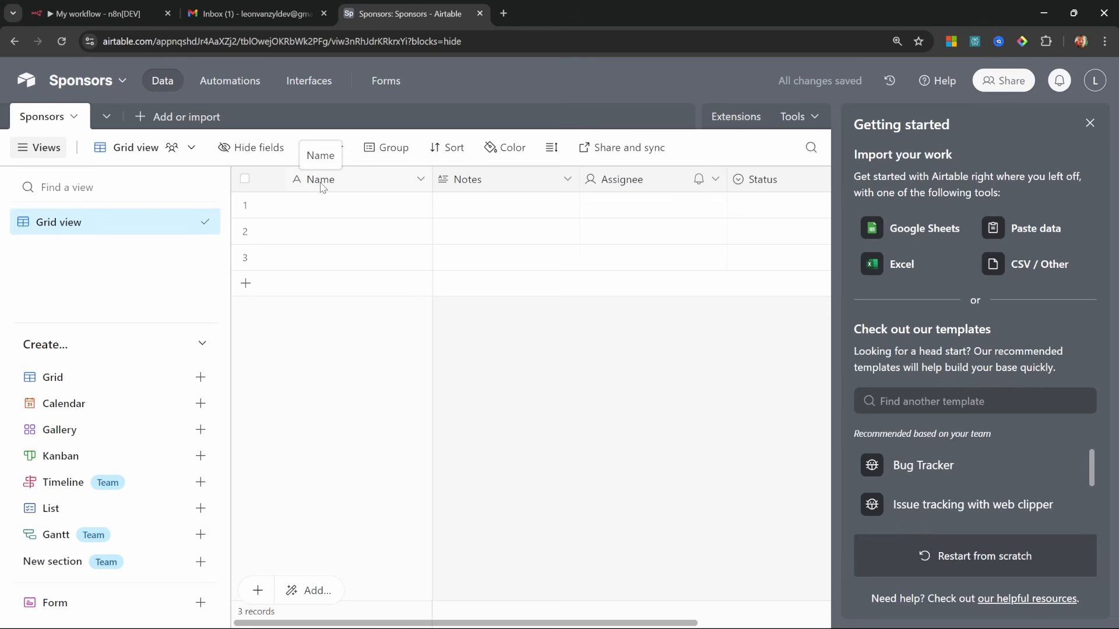
Step: Delete the Notes, Assignee and Status fields from the Sponsors table
right_click(481, 185)
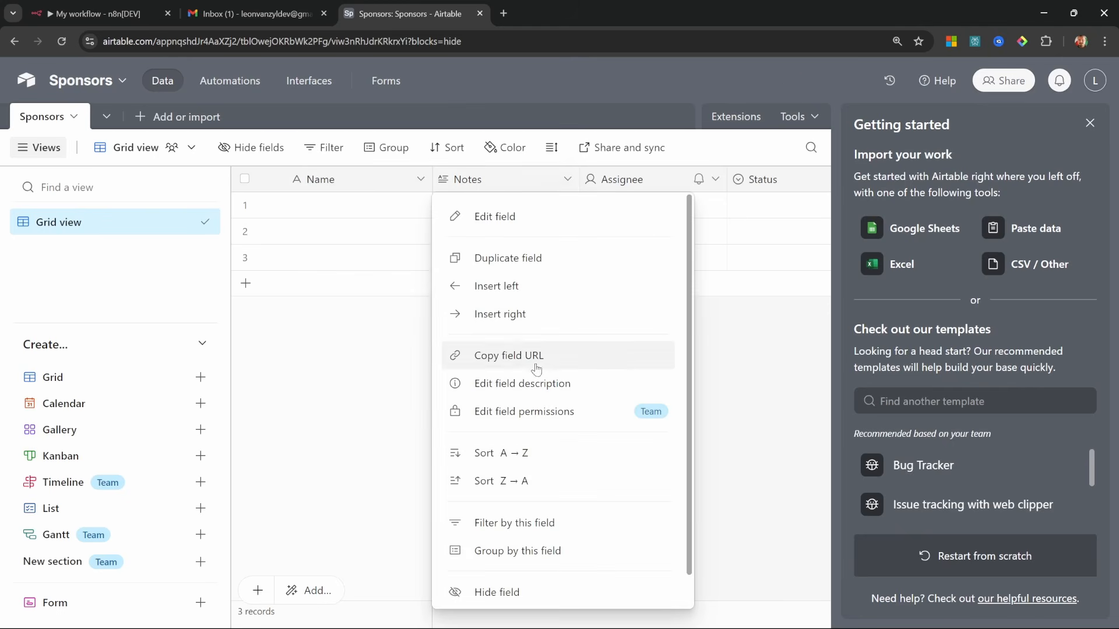
scroll(502, 368, down, 3)
click(507, 593)
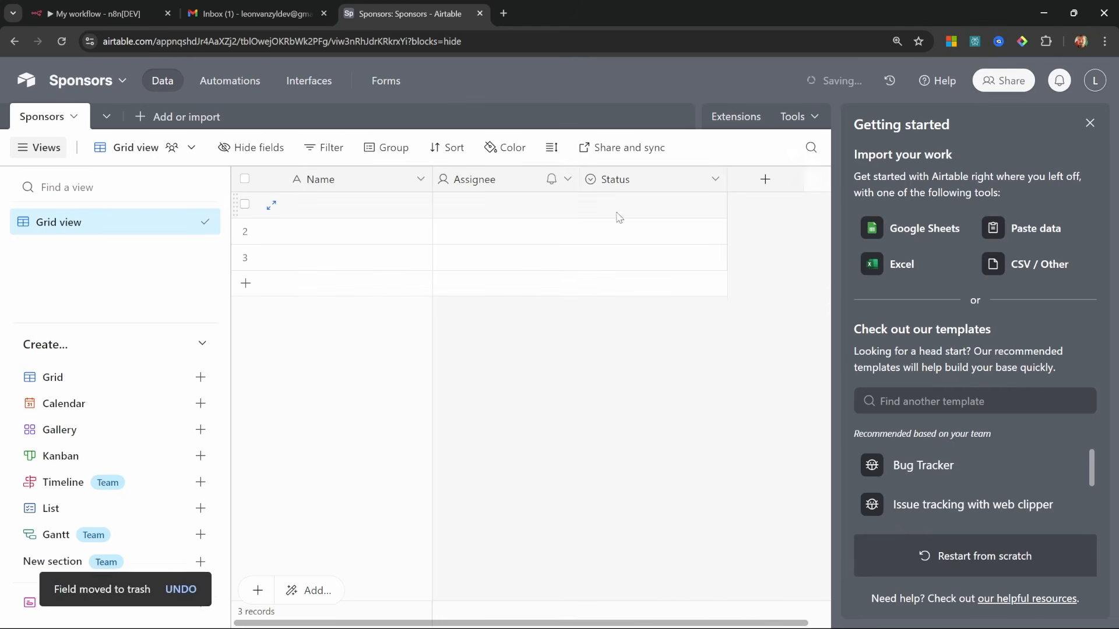
right_click(474, 185)
click(522, 588)
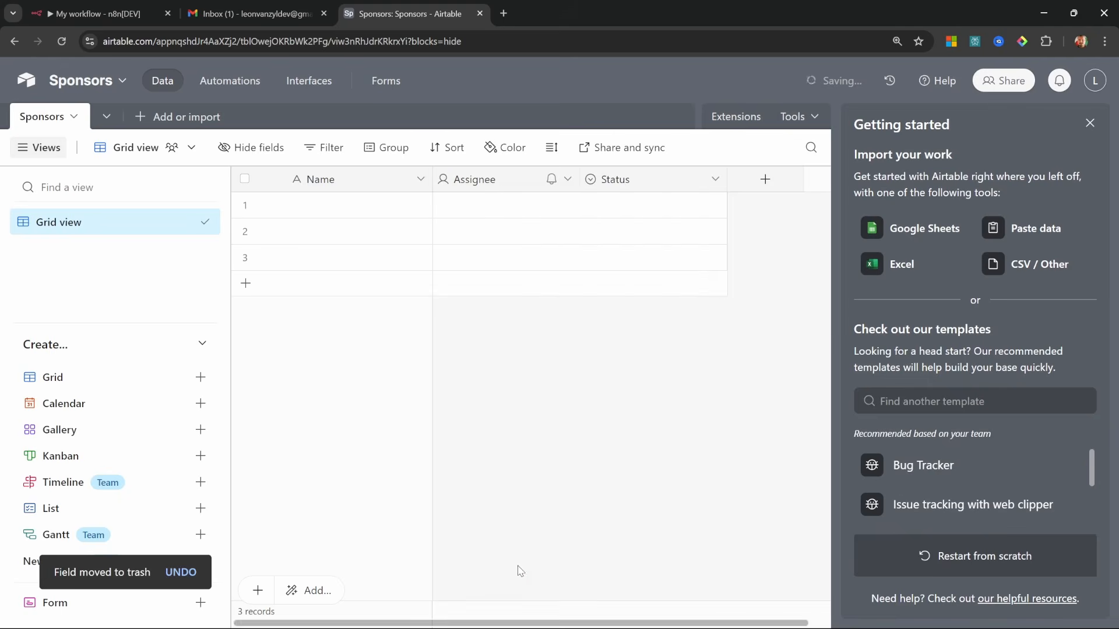
right_click(472, 180)
scroll(491, 579, down, 1)
scroll(491, 579, down, 1)
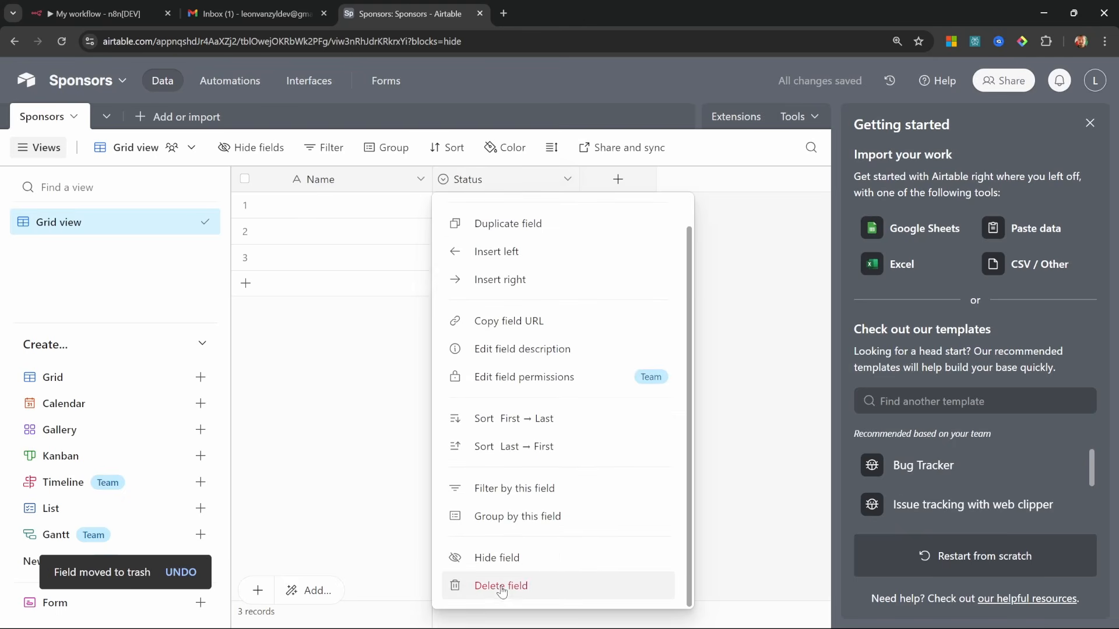
click(491, 584)
Step: Select all the empty records in the Sponsors table and delete them
click(245, 179)
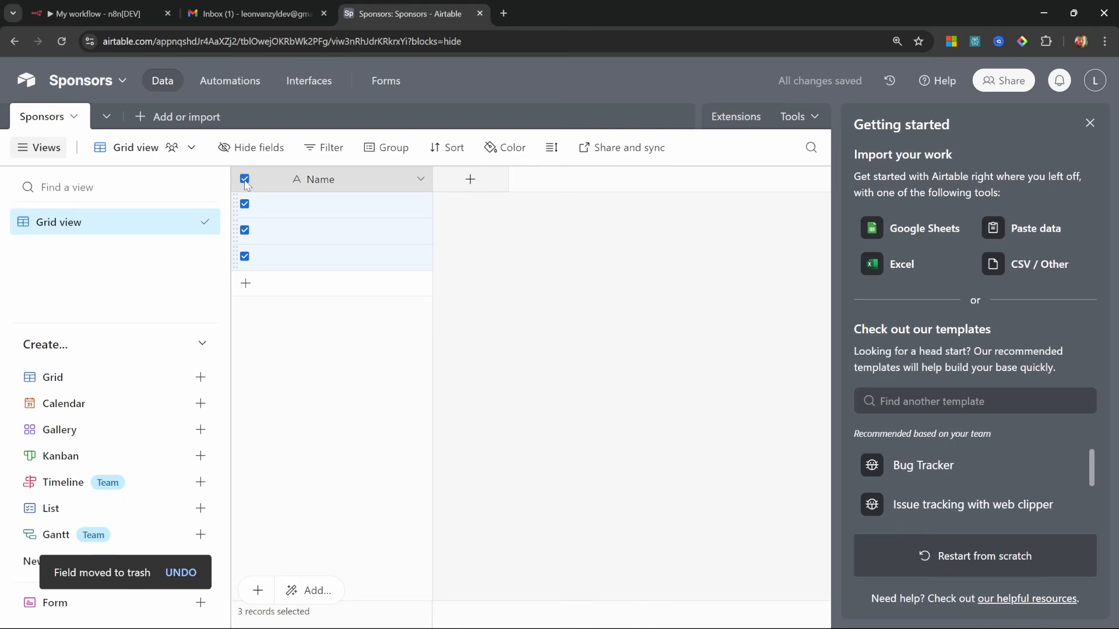
right_click(296, 236)
click(344, 297)
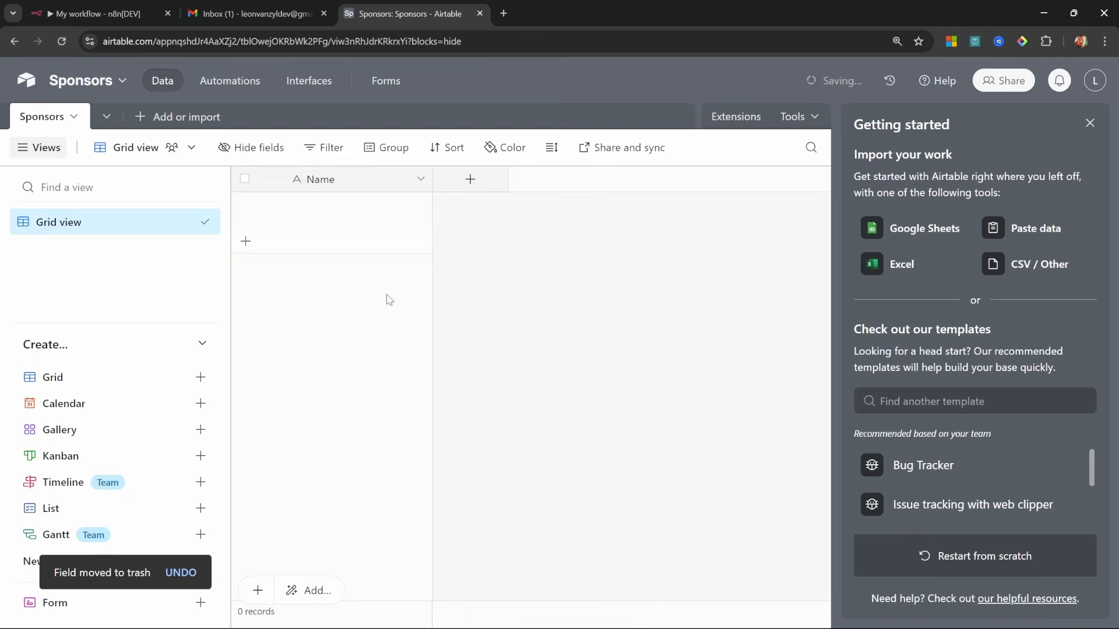
Step: Add a single line text field named "Email" to the Sponsors table
click(471, 179)
text(Email)
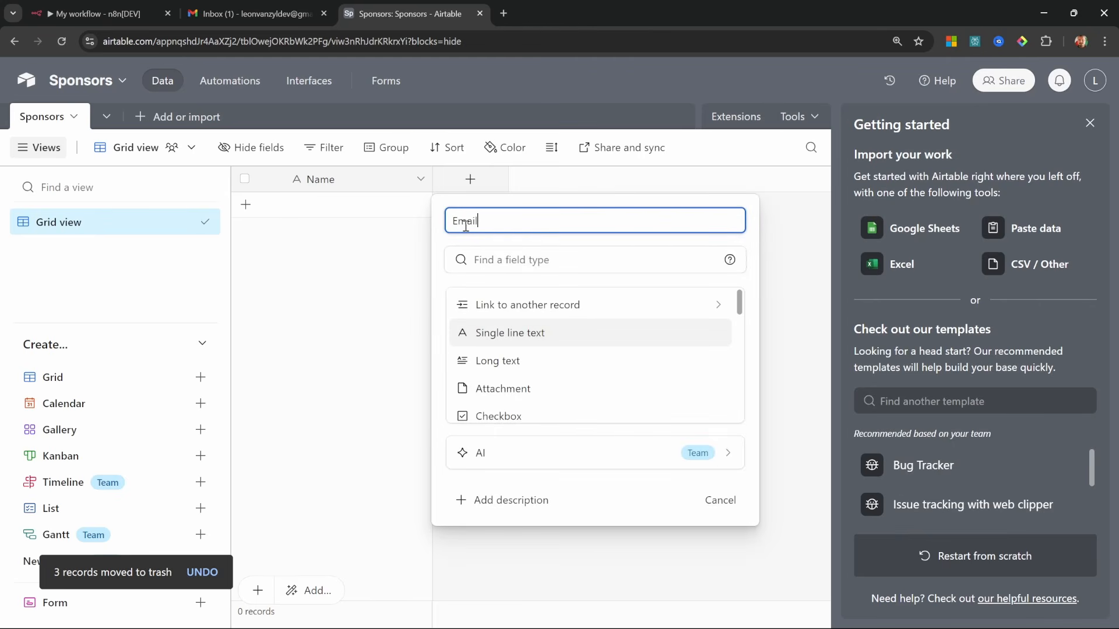
click(527, 335)
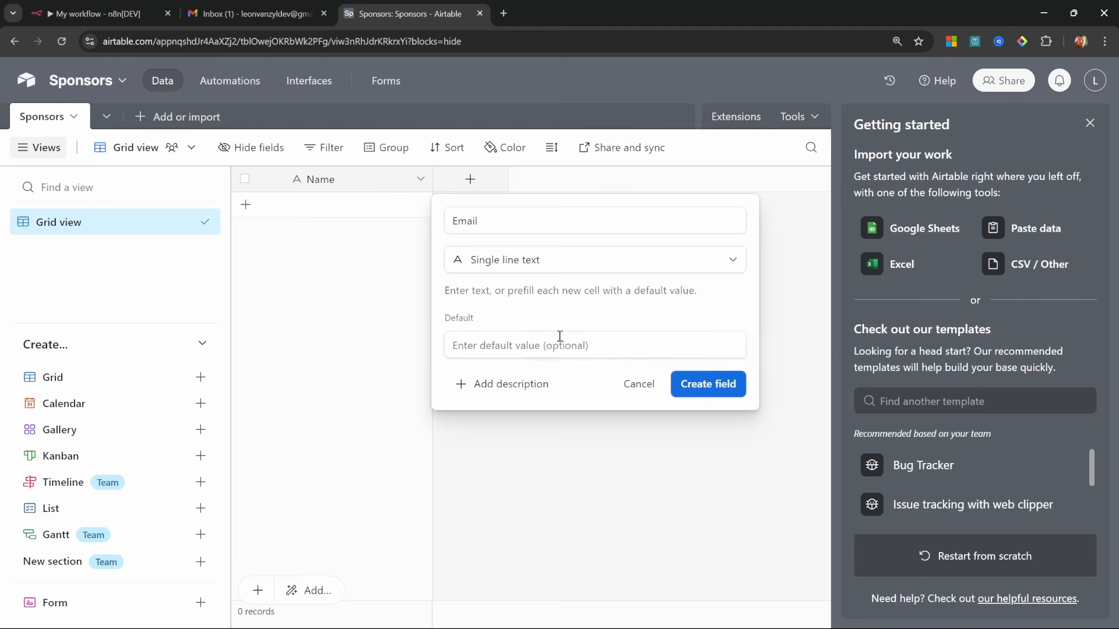
click(709, 383)
Step: Add a single line text field named "Company" after the Email field
click(617, 178)
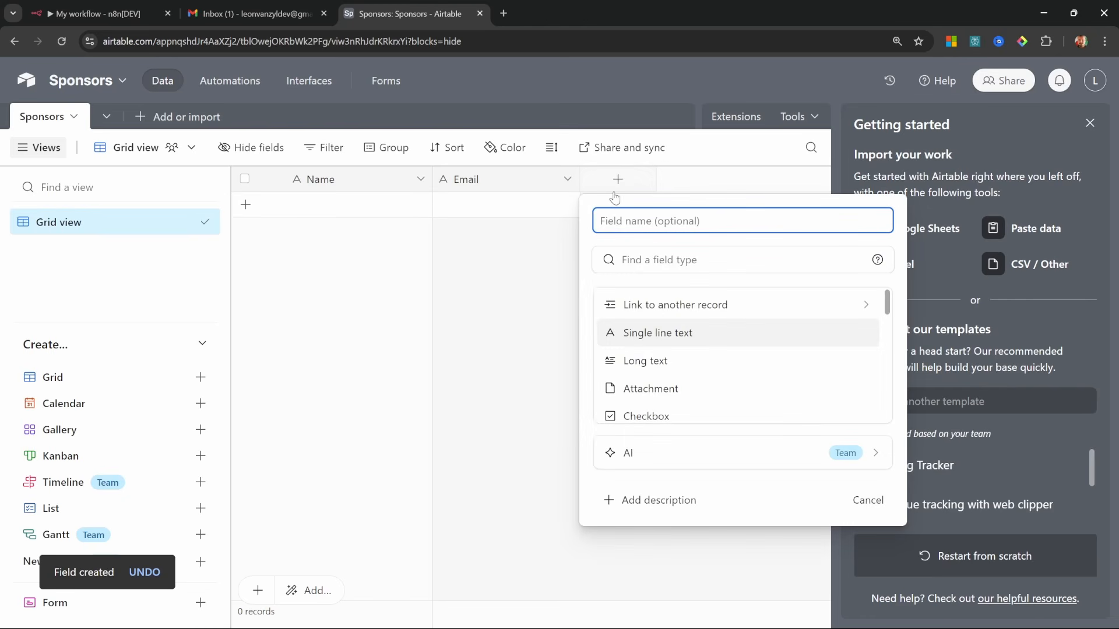
text(Company)
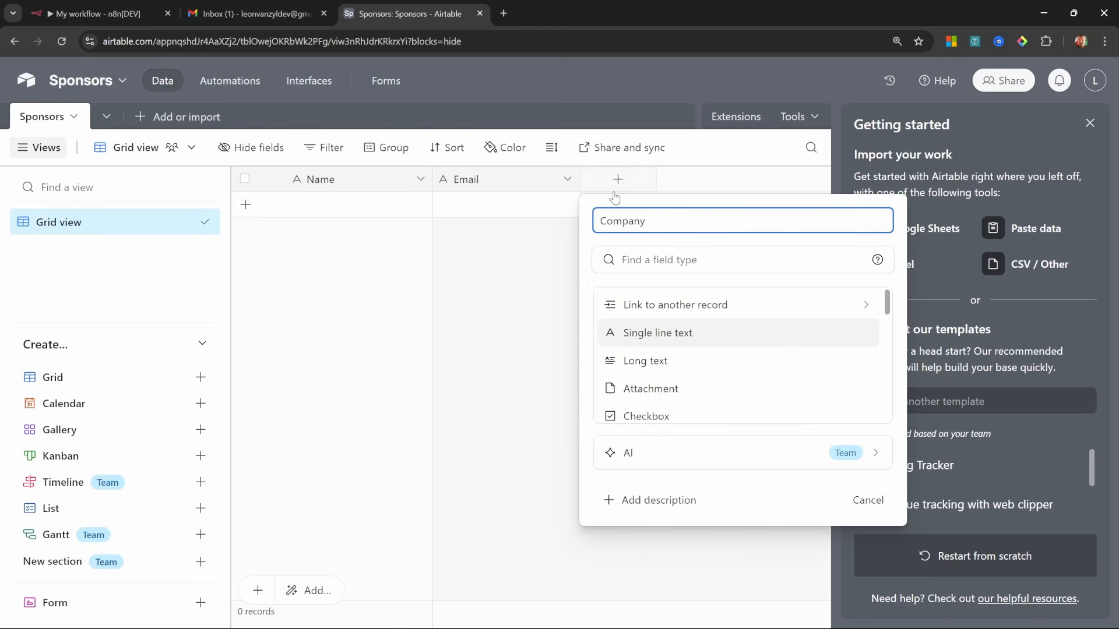
click(667, 334)
click(855, 384)
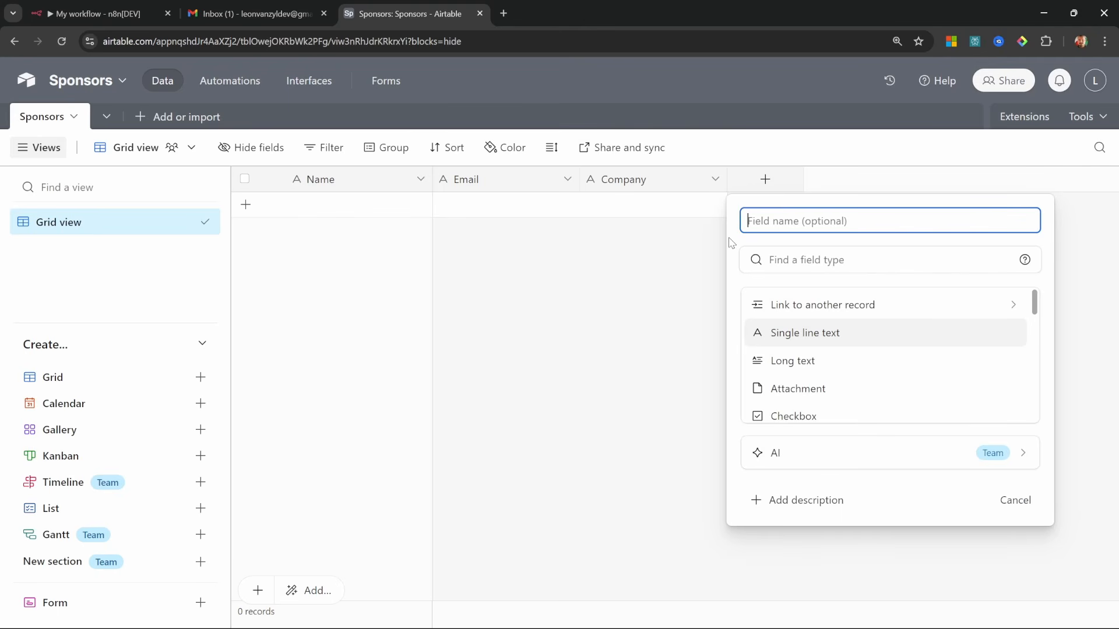
Step: Add a long text field named "Reasoning" after the Company field
text(Reasoning)
click(799, 367)
click(1025, 379)
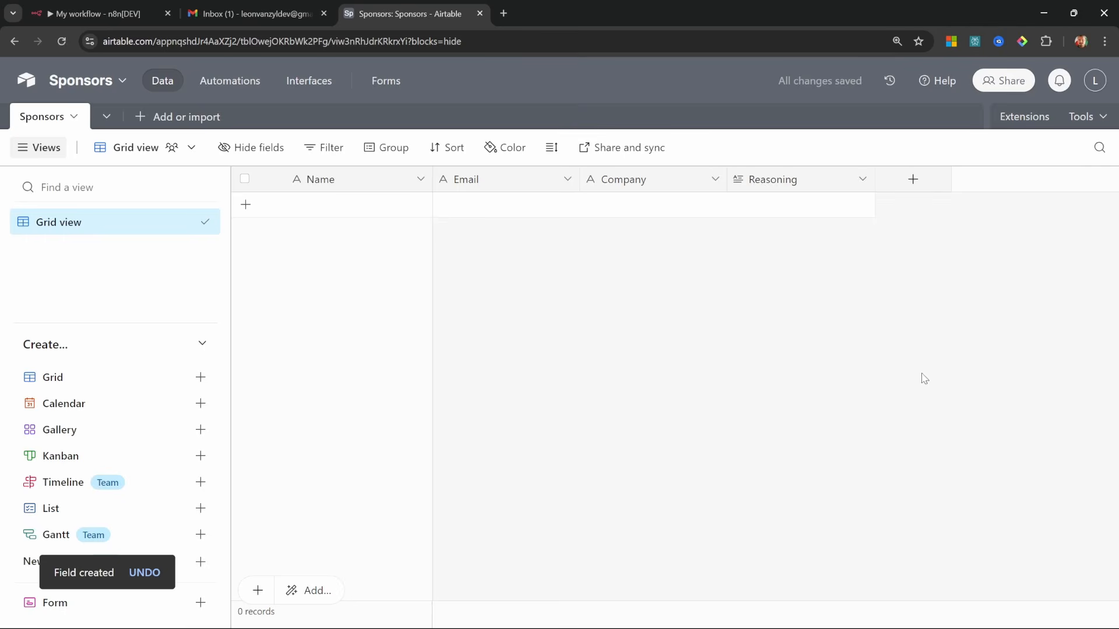
Step: Switch to the n8n workflow and start a new credential for the Airtable node
click(99, 14)
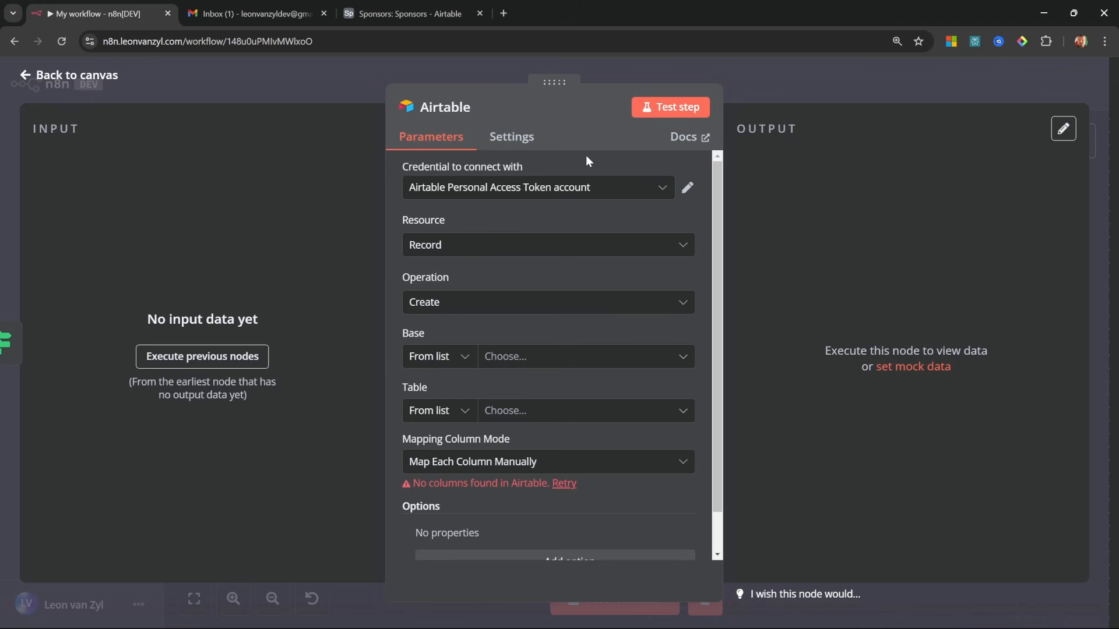
click(658, 187)
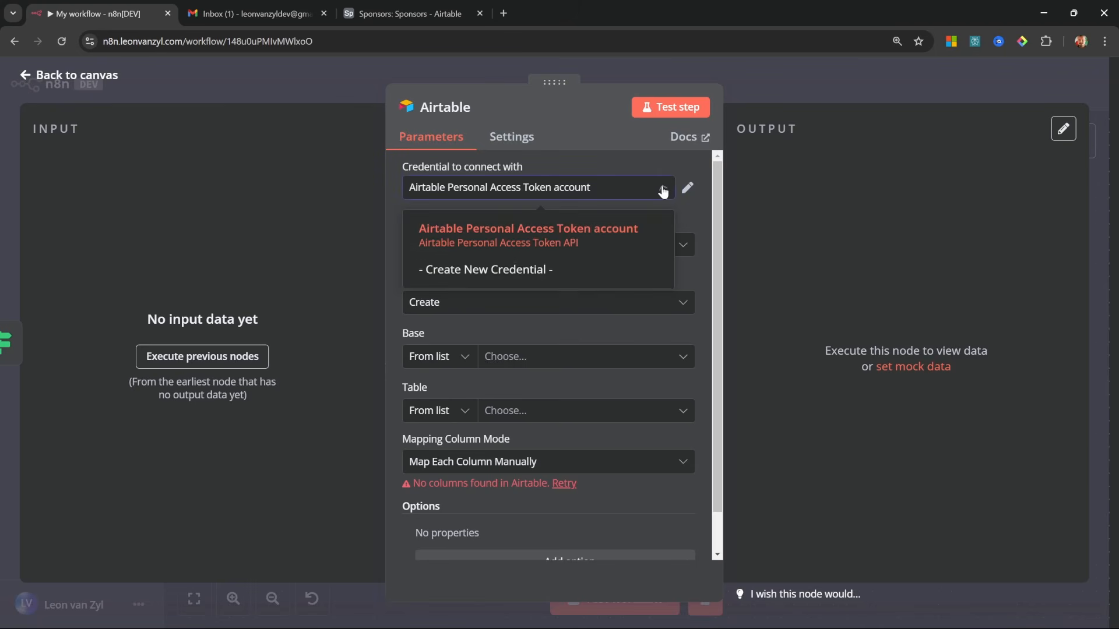
click(522, 274)
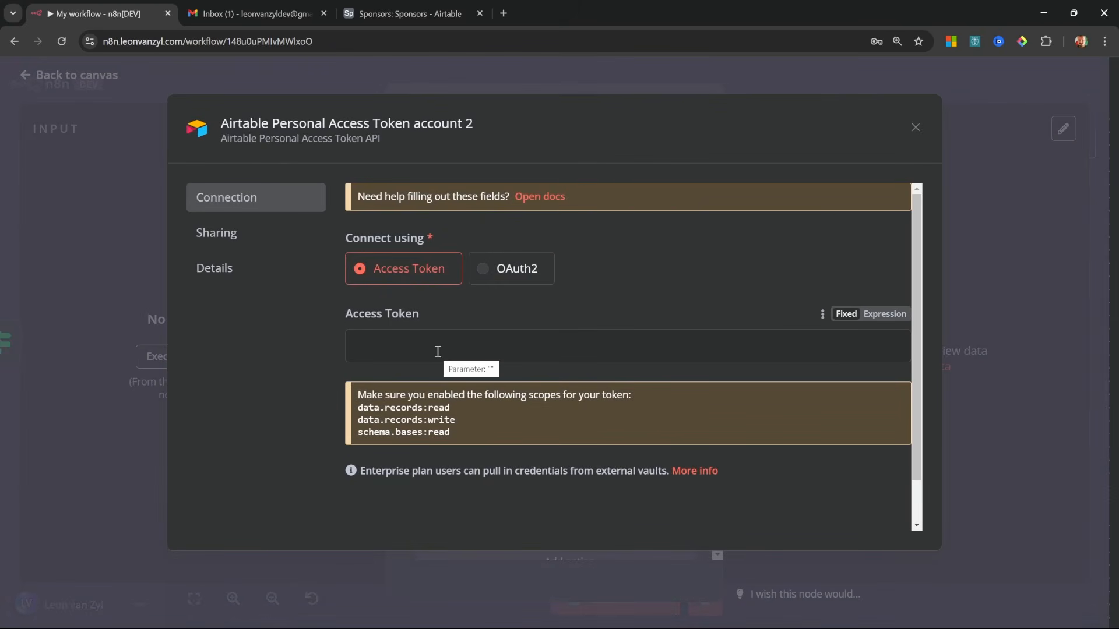
Step: Switch to Airtable, start a new personal access token in the Builder Hub and name it "Sponsors"
click(402, 13)
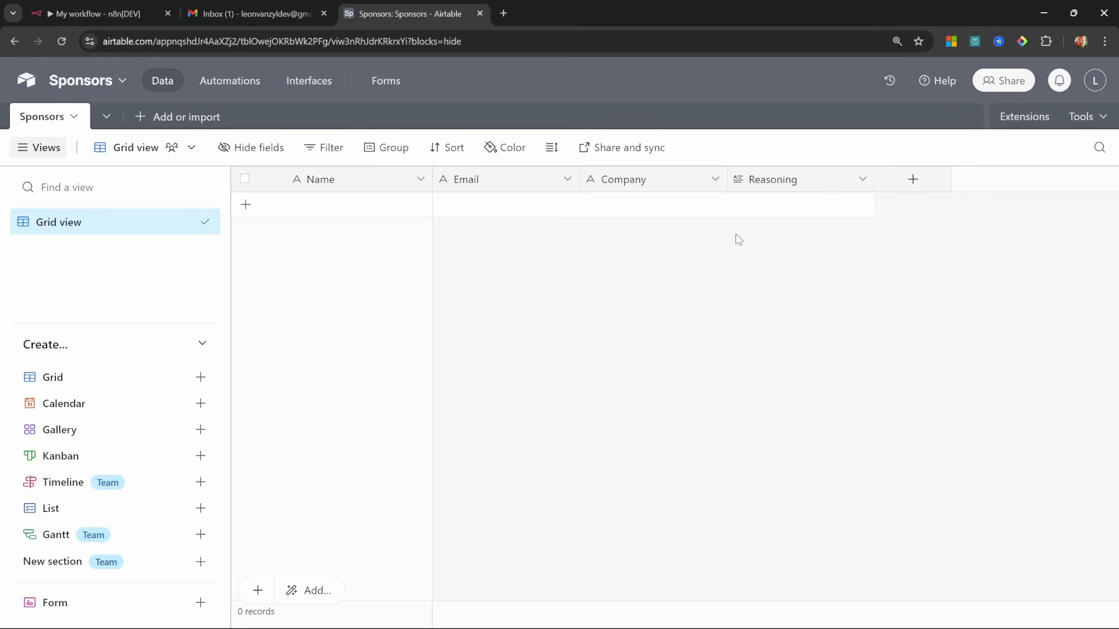
click(1096, 82)
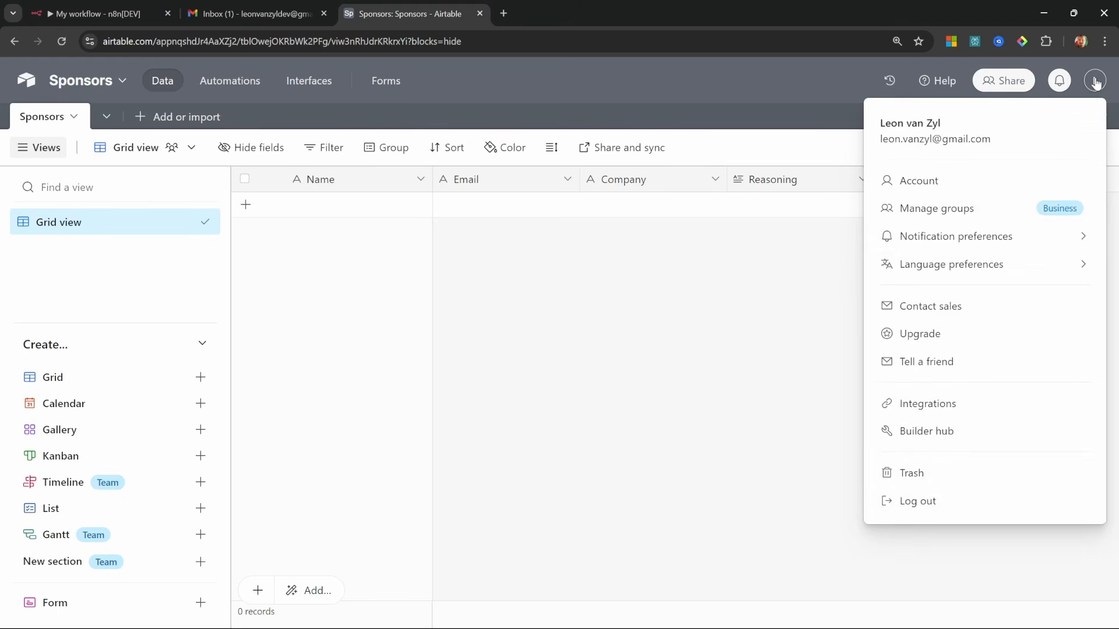
click(947, 432)
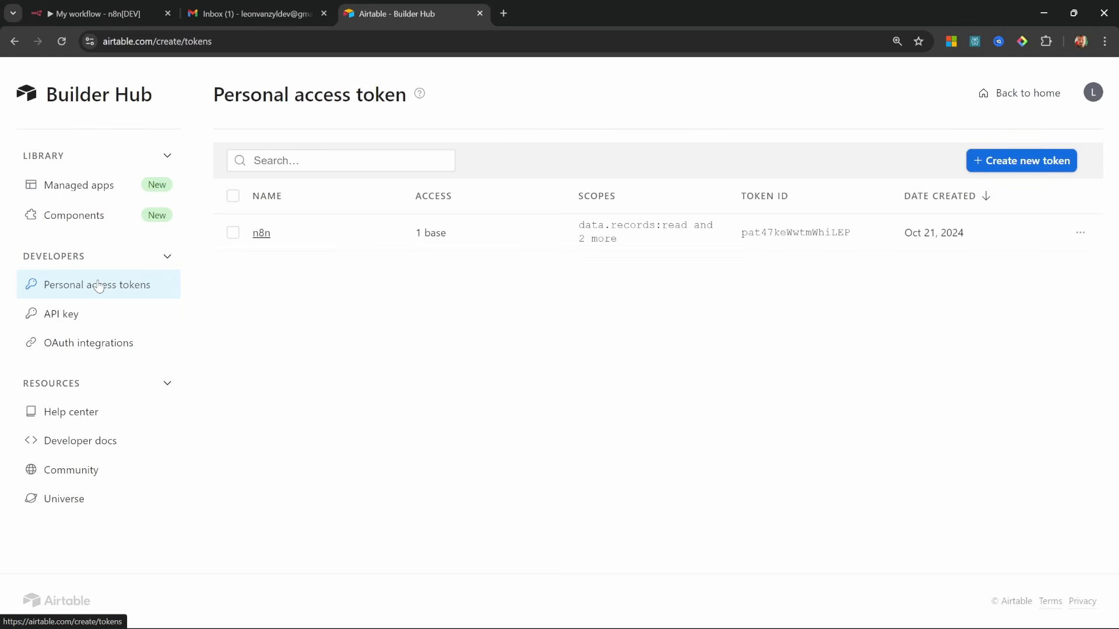
click(1031, 162)
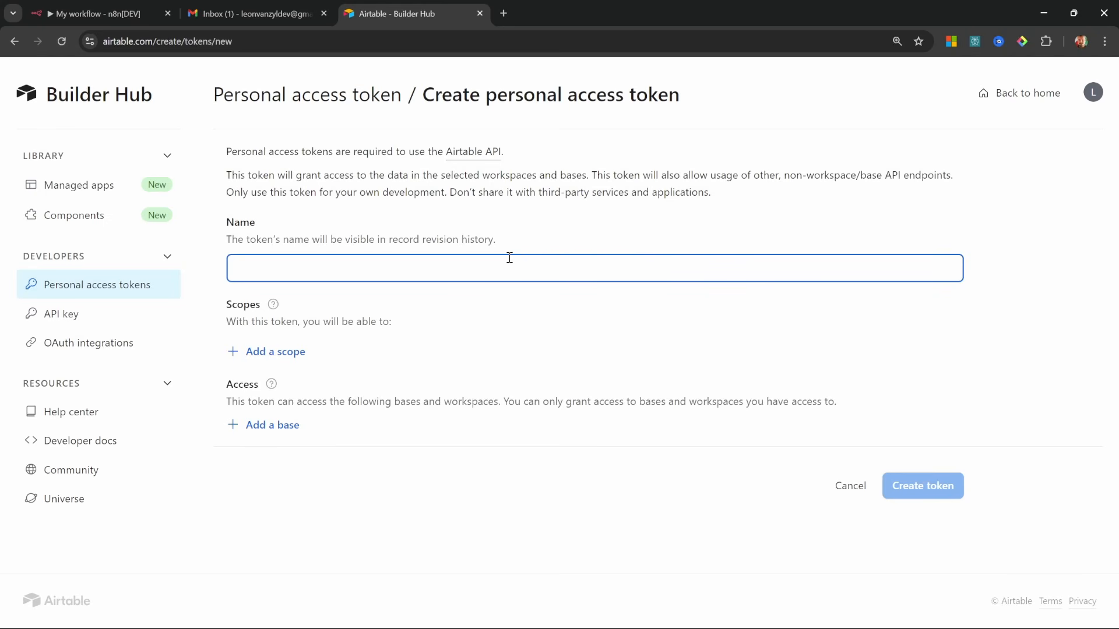
text(Sponsors)
Step: Add the scopes data.records:read, data.records:write and schema.bases:read to the token, and check them against the scopes n8n requires
click(286, 353)
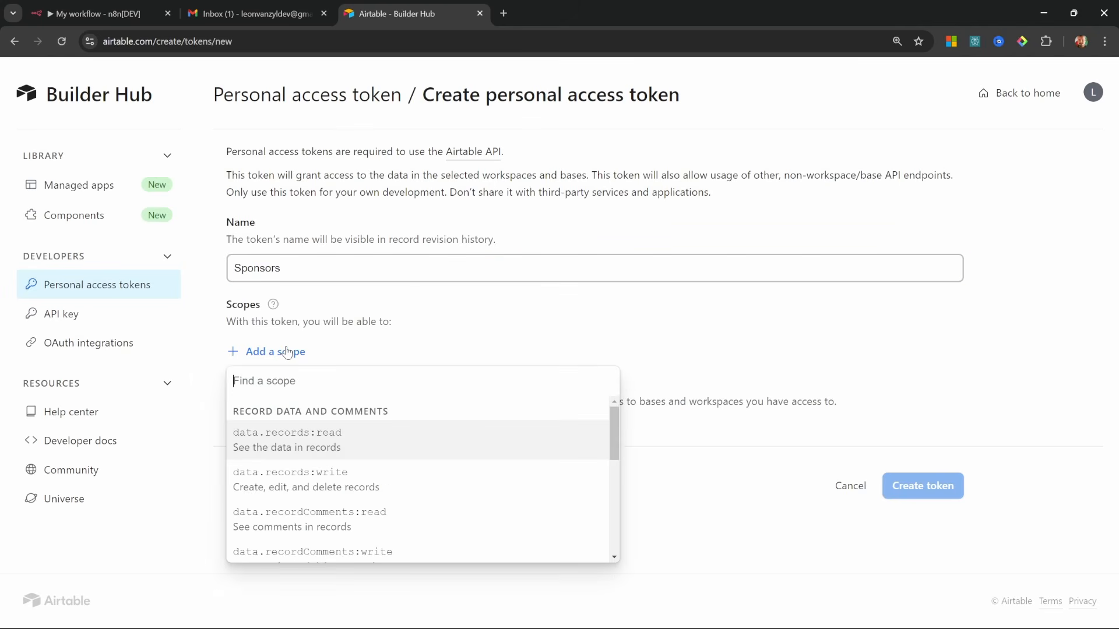
click(292, 440)
click(282, 396)
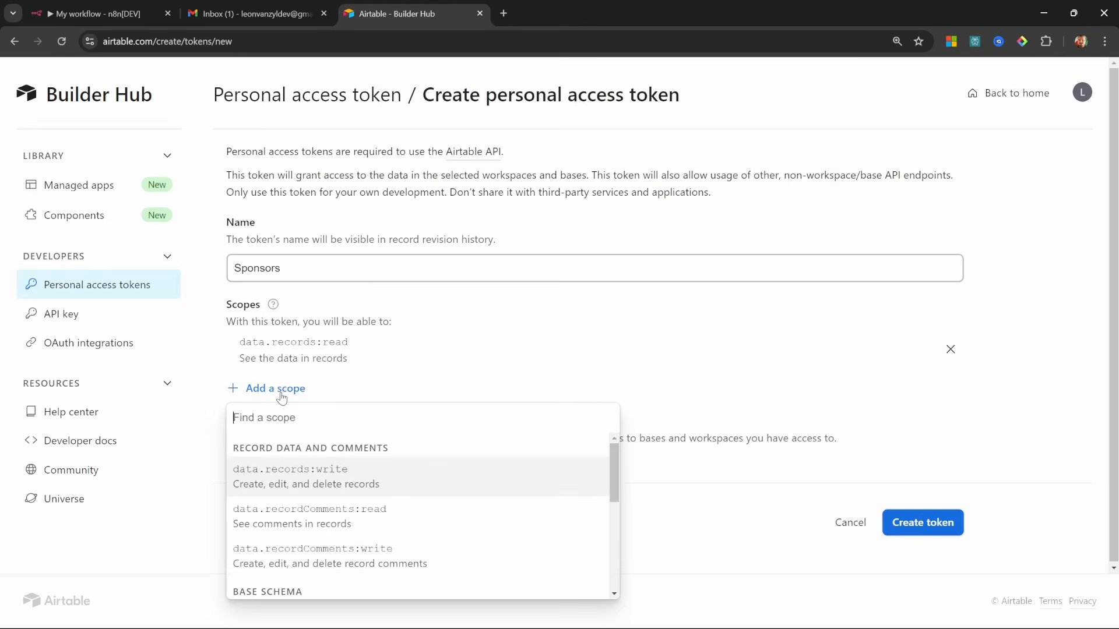
click(293, 469)
click(286, 426)
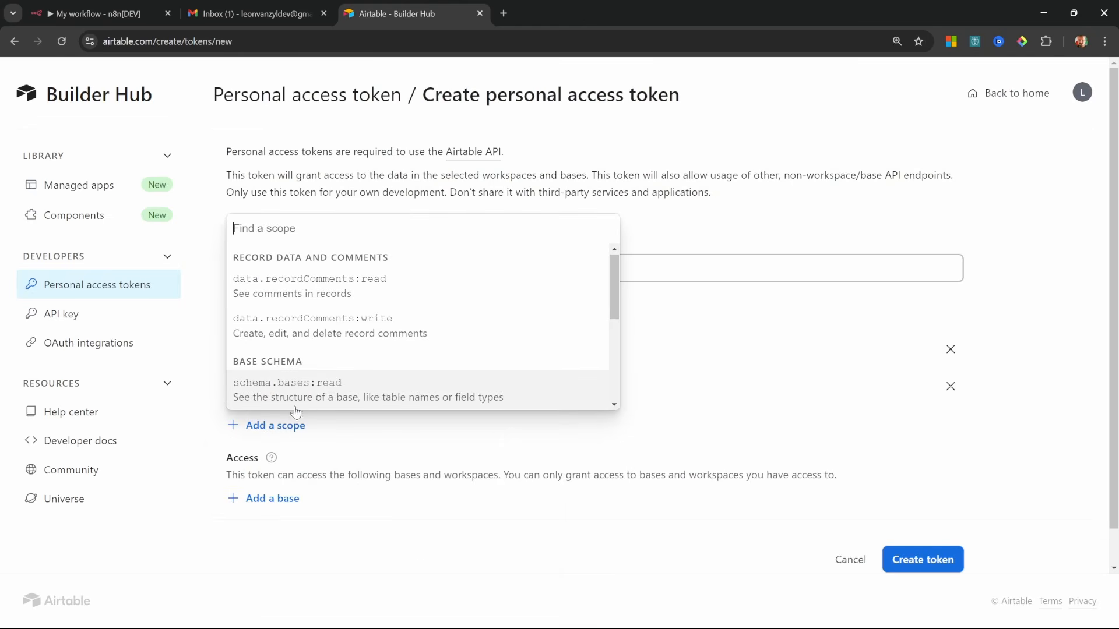
click(312, 390)
click(82, 10)
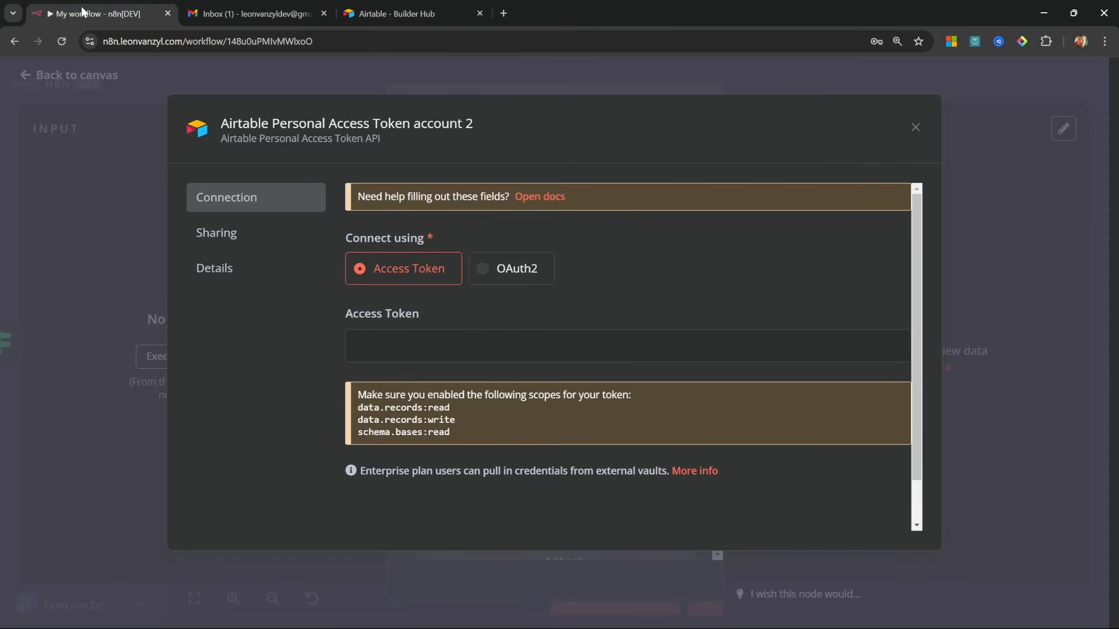
drag(471, 431, 349, 413)
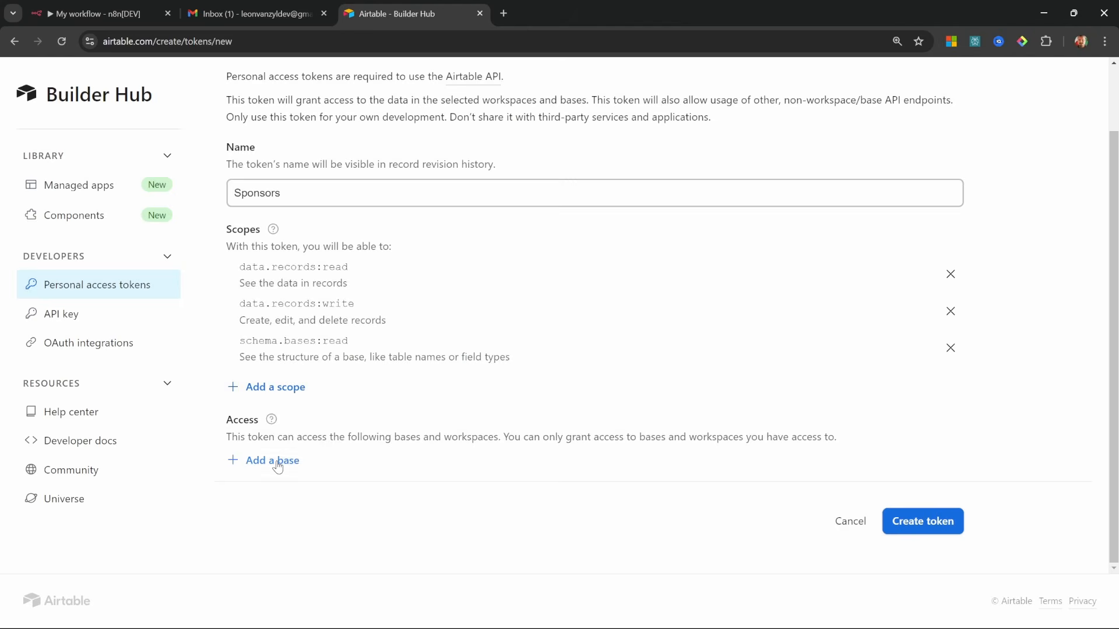
Step: Grant the token access to the Sponsors base in the Sponsors Tutorial workspace and create the token
click(276, 463)
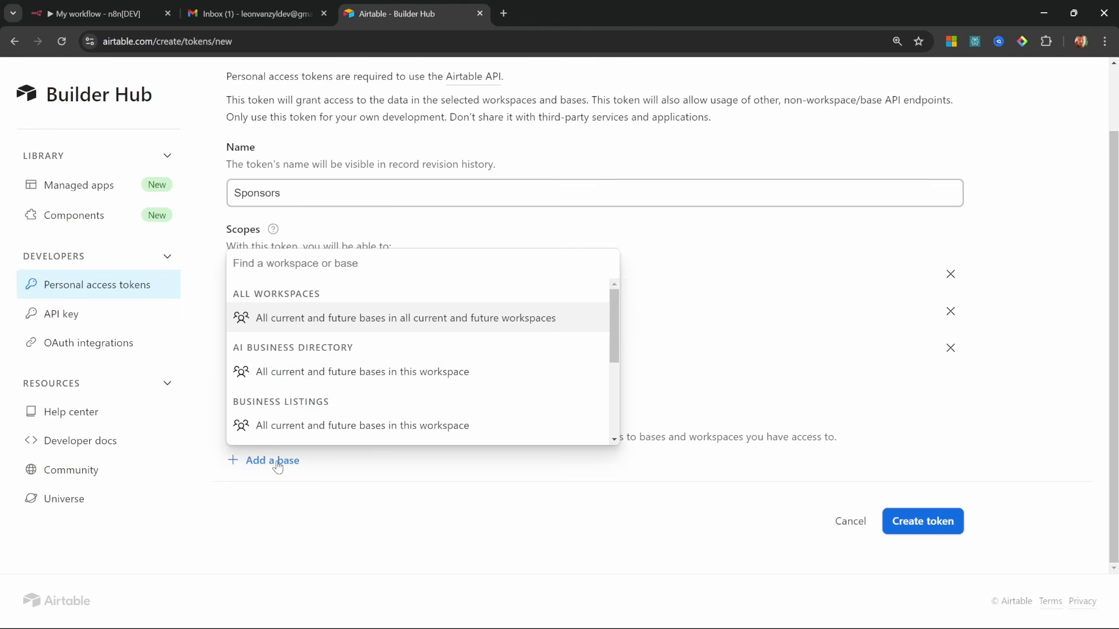
scroll(277, 434, down, 10)
click(277, 434)
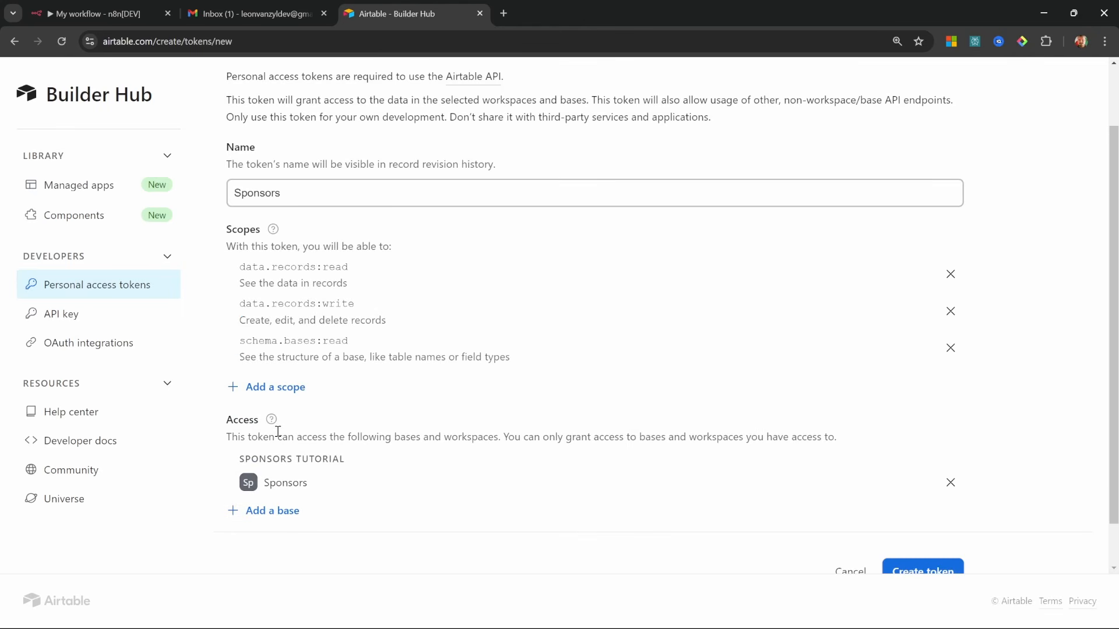
scroll(402, 530, down, 1)
click(920, 526)
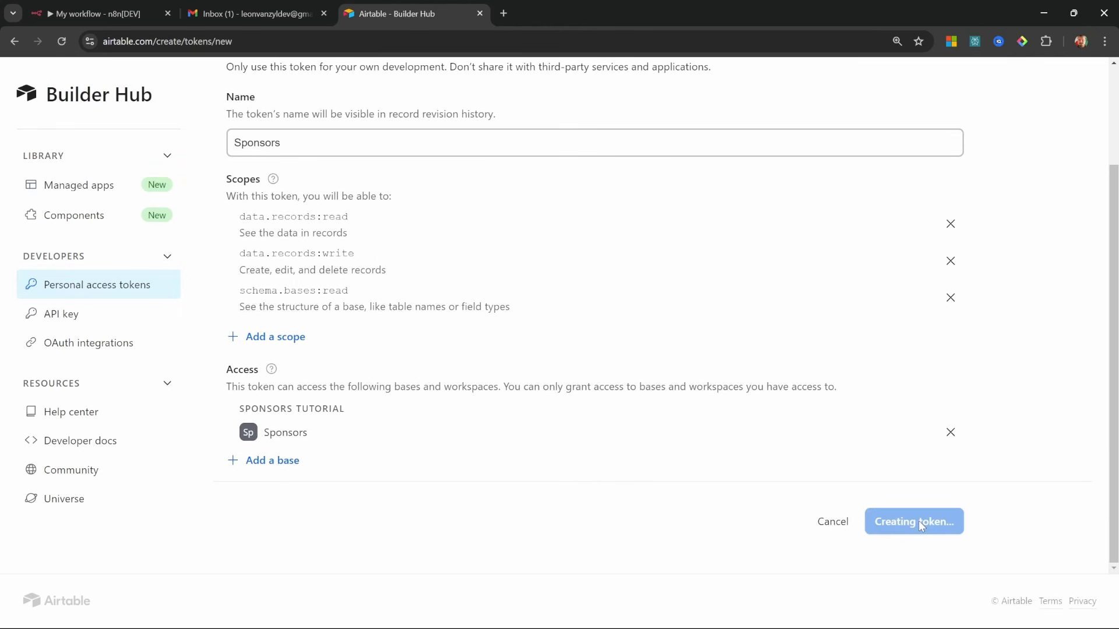
Step: Copy the new access token, paste it into the Access Token field of the n8n Airtable credential, and save the credential
click(731, 391)
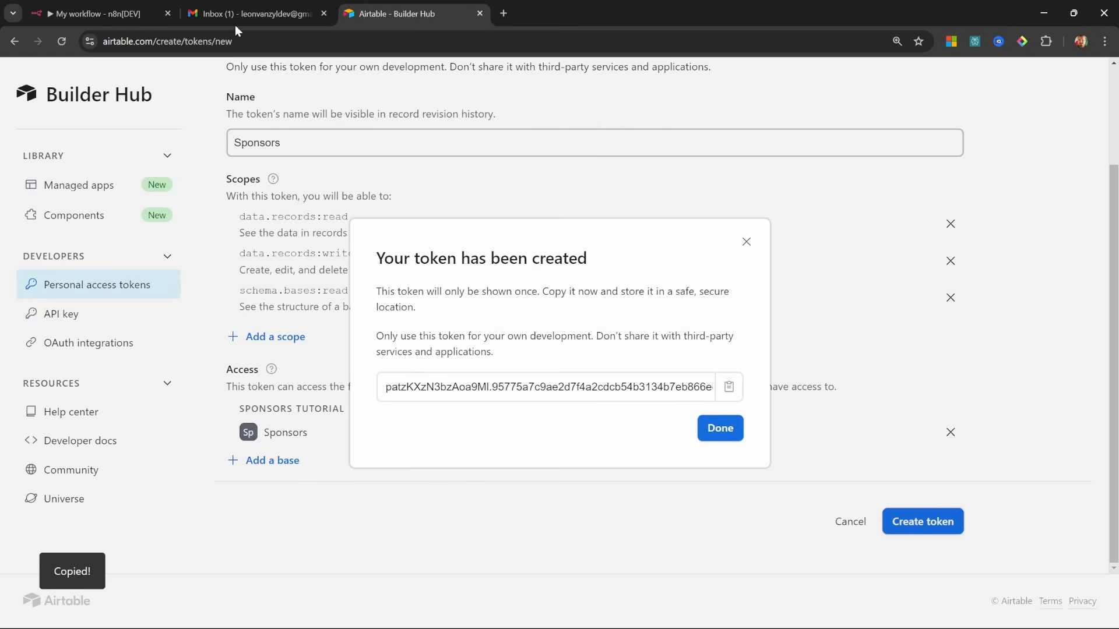
key(ctrl+1)
click(358, 343)
key(ctrl+v)
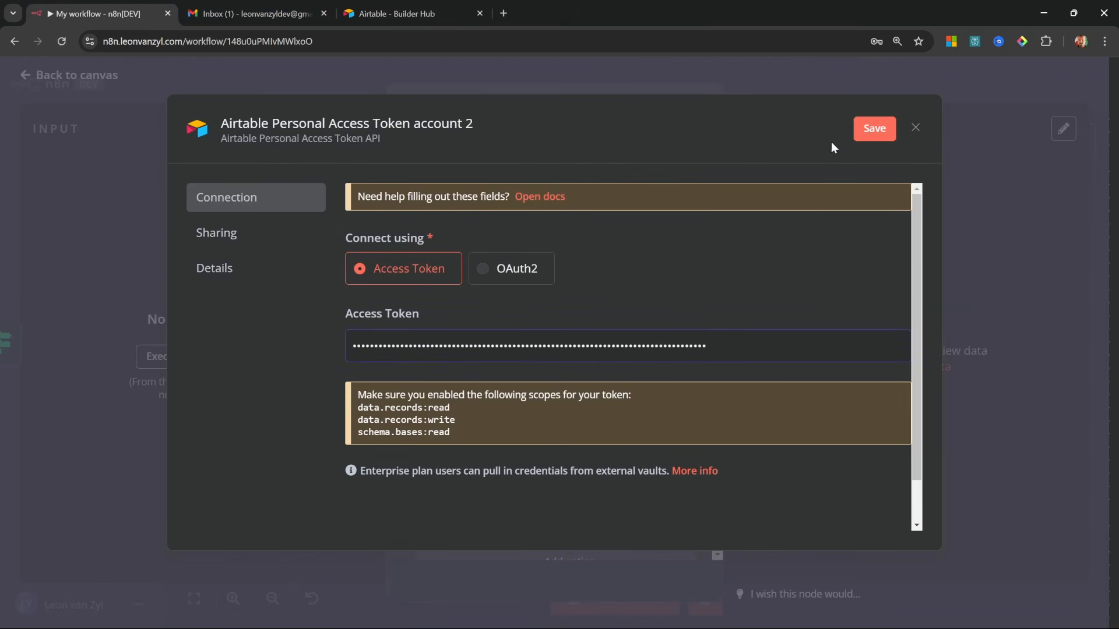
click(870, 124)
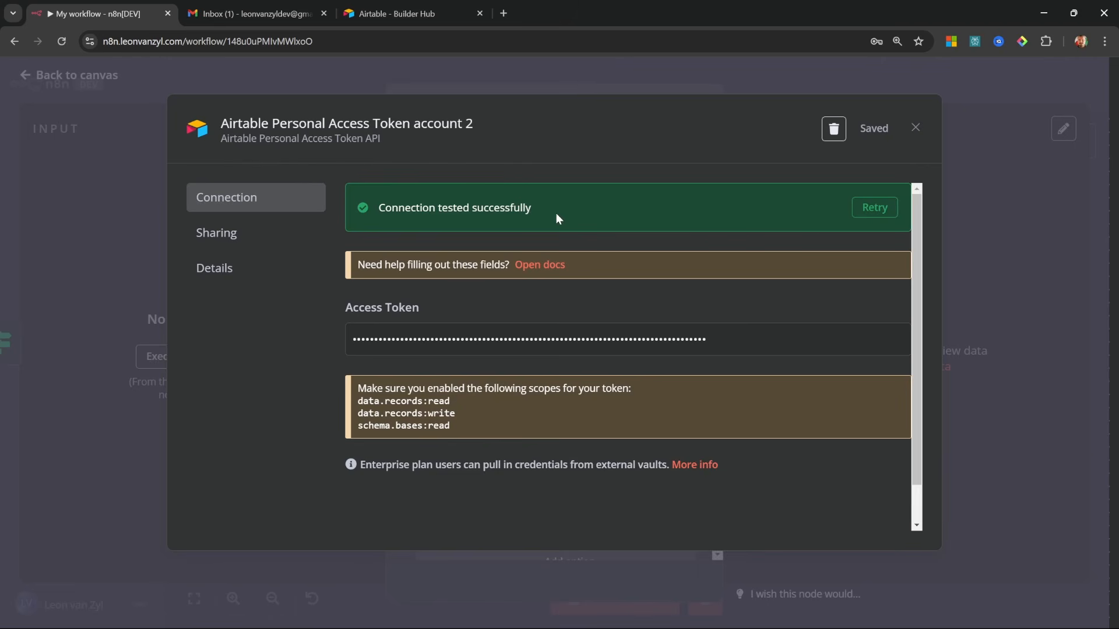
key(Escape)
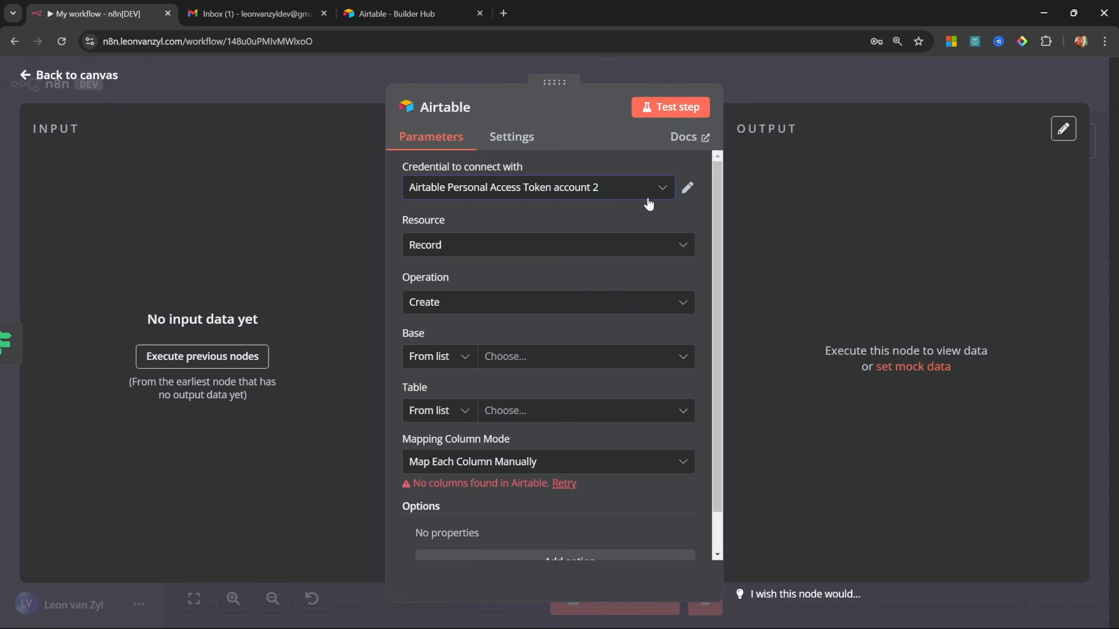
Step: Set the Airtable node's base to Sponsors and its table to Sponsors
scroll(644, 205, down, 1)
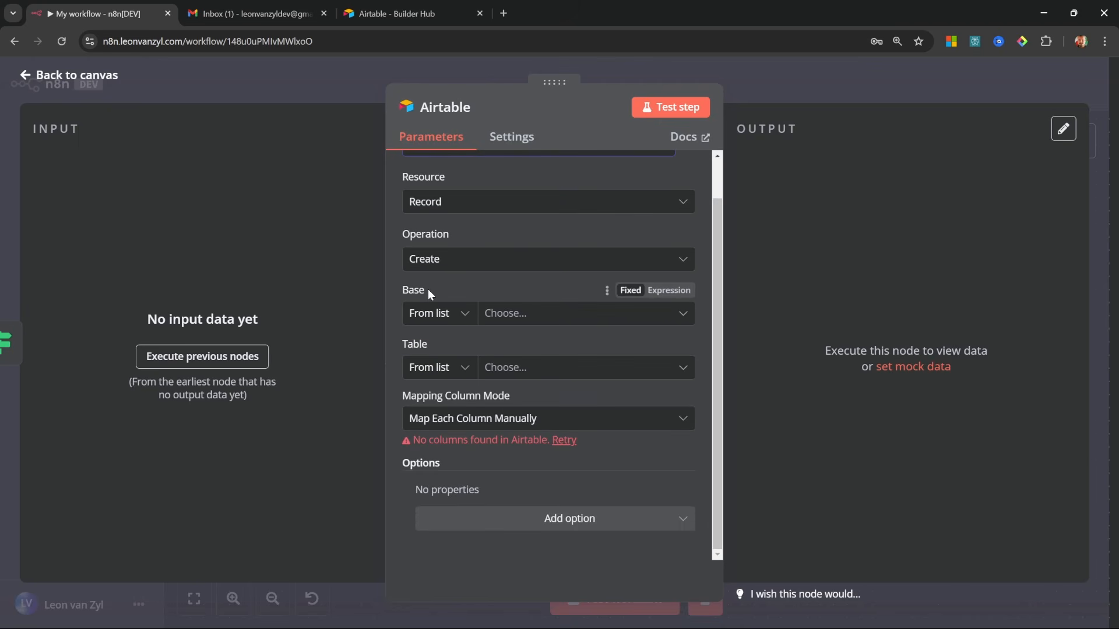
click(679, 316)
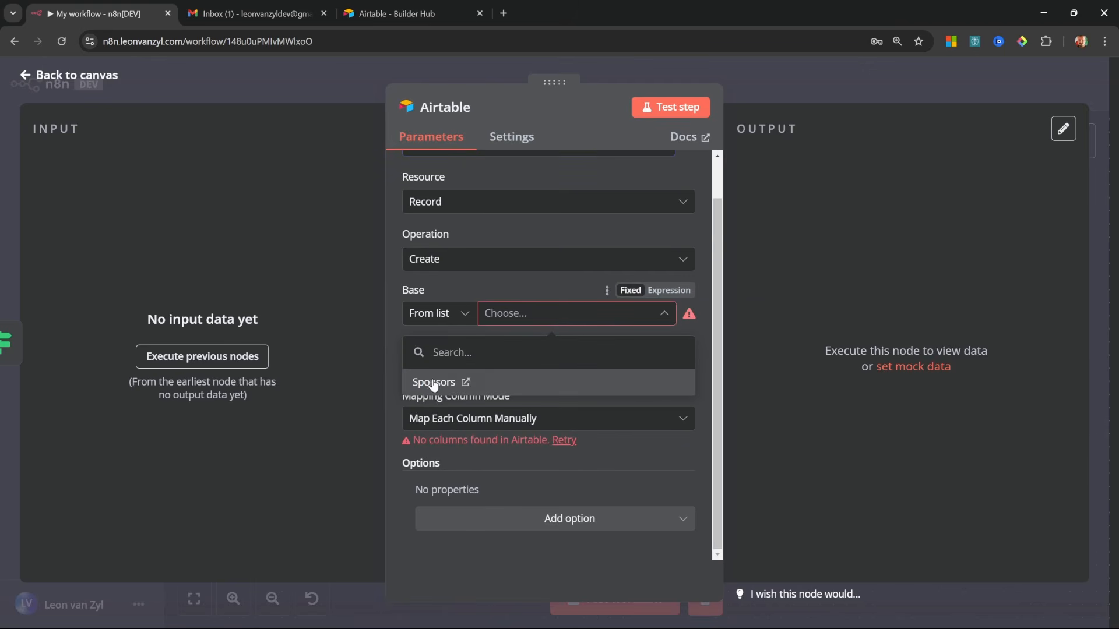
click(433, 384)
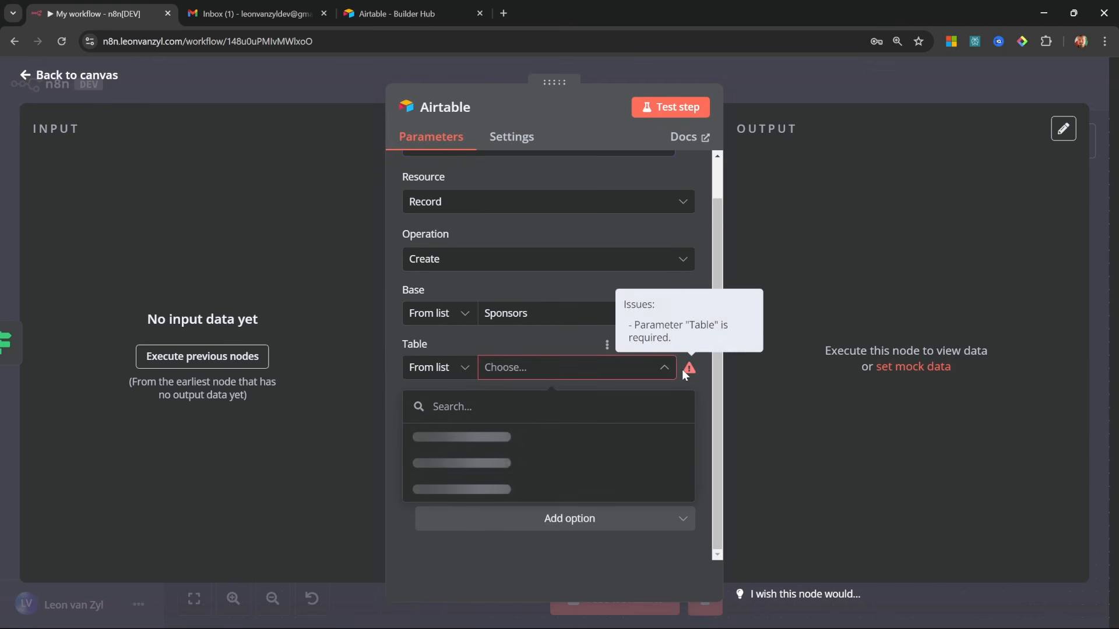
click(444, 435)
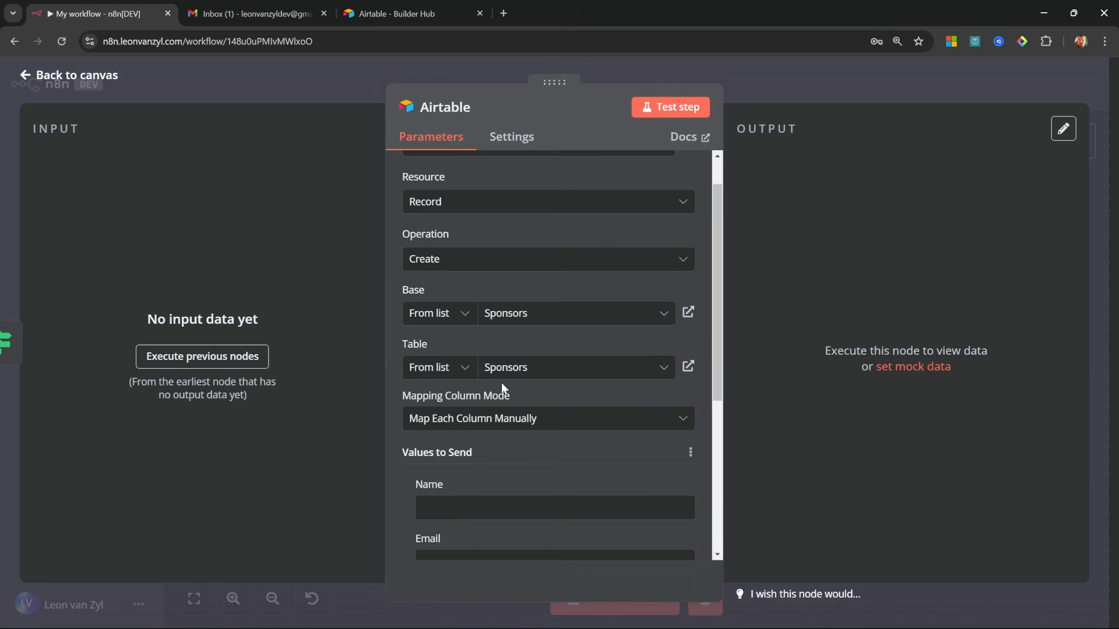
Step: Run the previous nodes to load the Airtable node's input data, and check the Influencer Paid Collaboration Opportunity email for sender and company details
scroll(501, 383, down, 5)
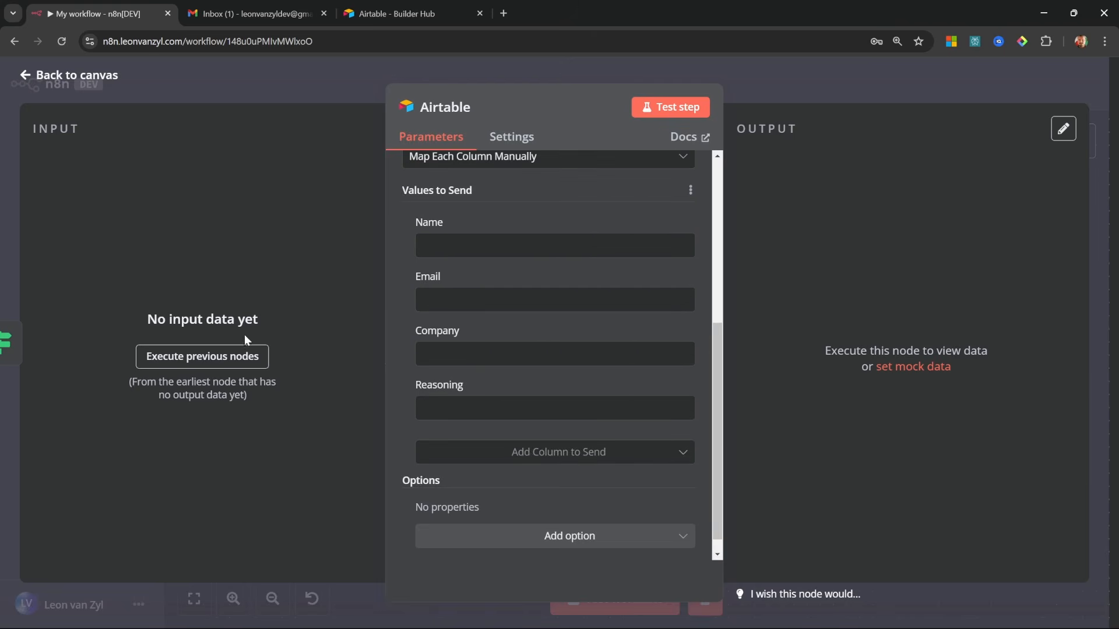
click(220, 356)
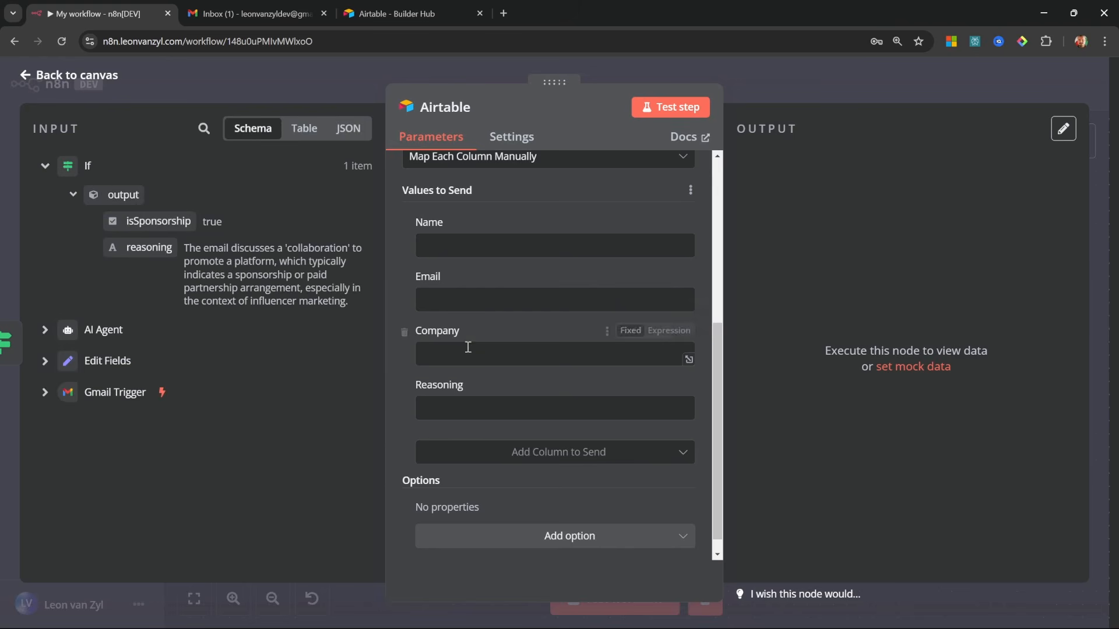
click(252, 8)
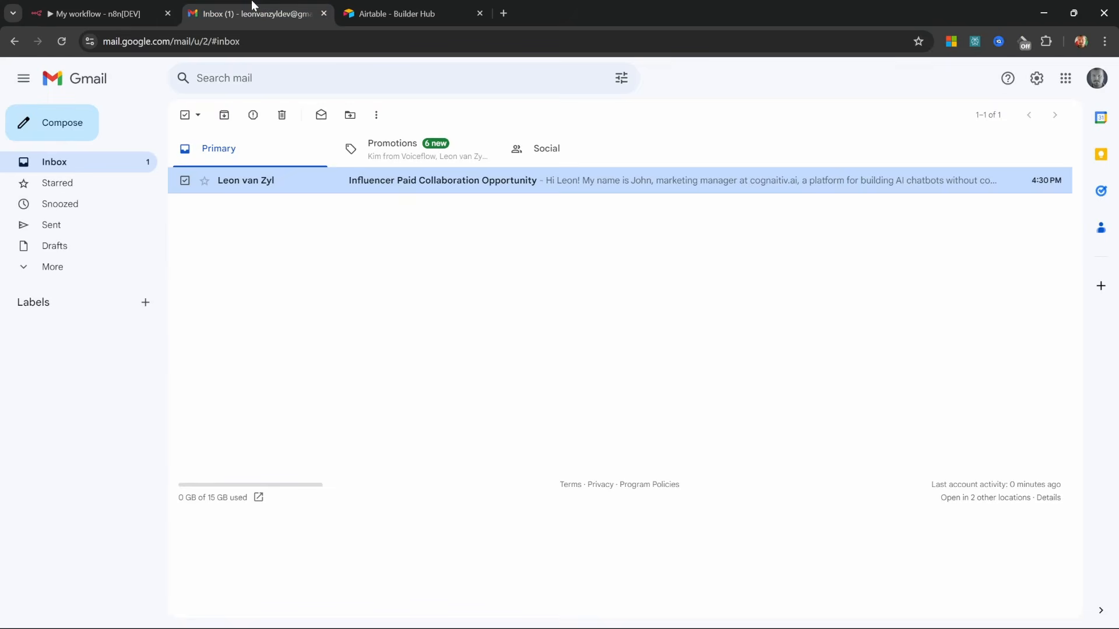
click(317, 179)
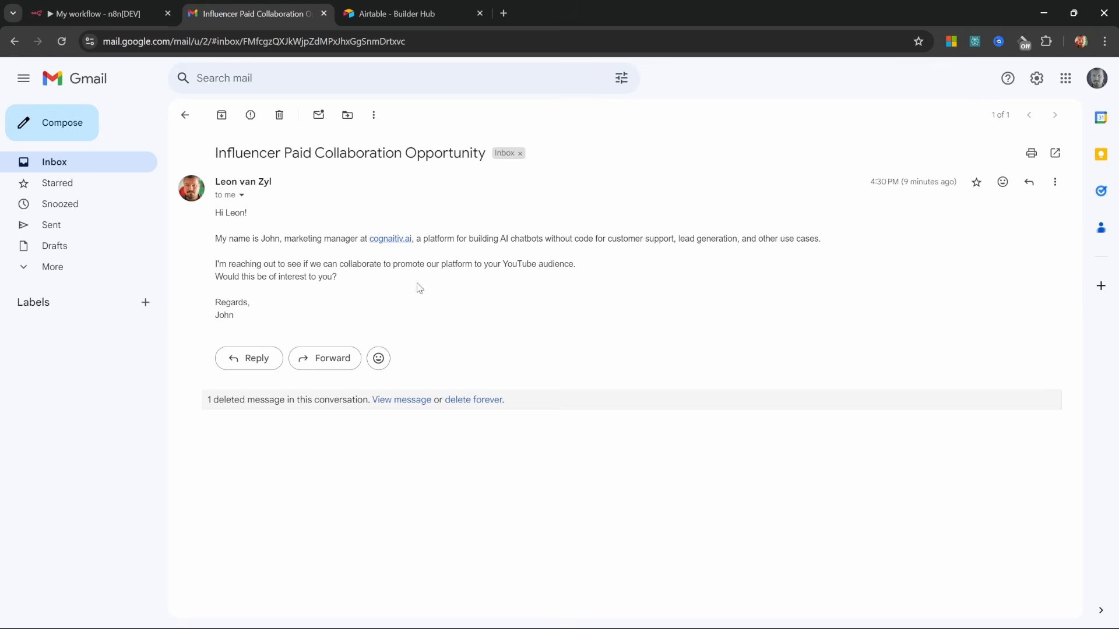
double_click(268, 238)
click(271, 239)
click(111, 14)
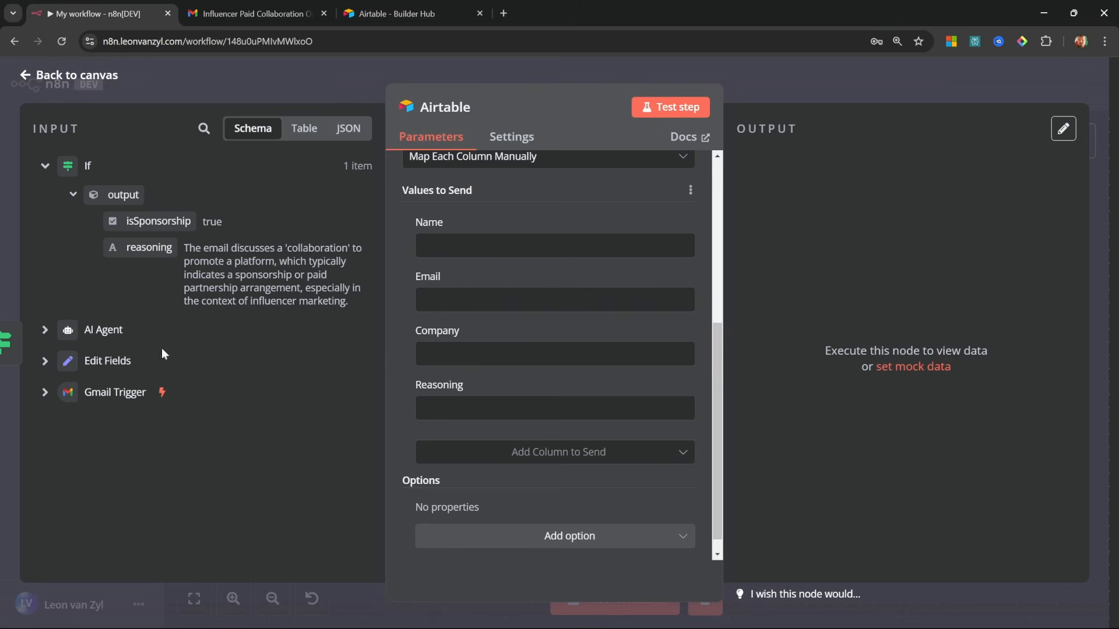
Step: Map the Airtable Email column to the Gmail Trigger's sender address and the Reasoning column to the If node's reasoning output
click(45, 393)
scroll(42, 391, down, 3)
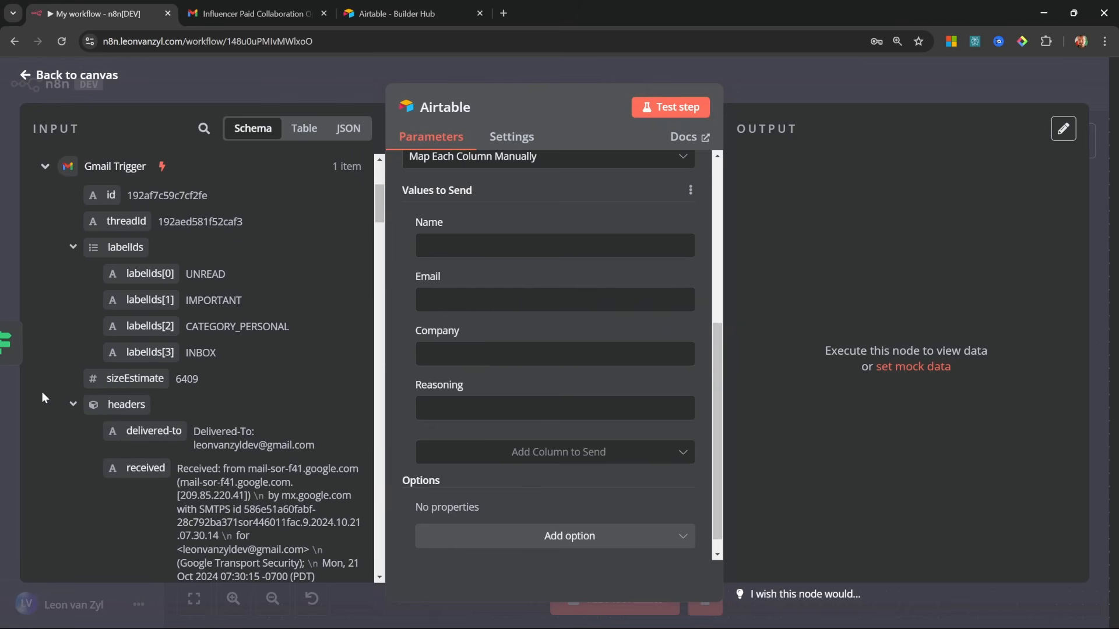
scroll(146, 323, down, 10)
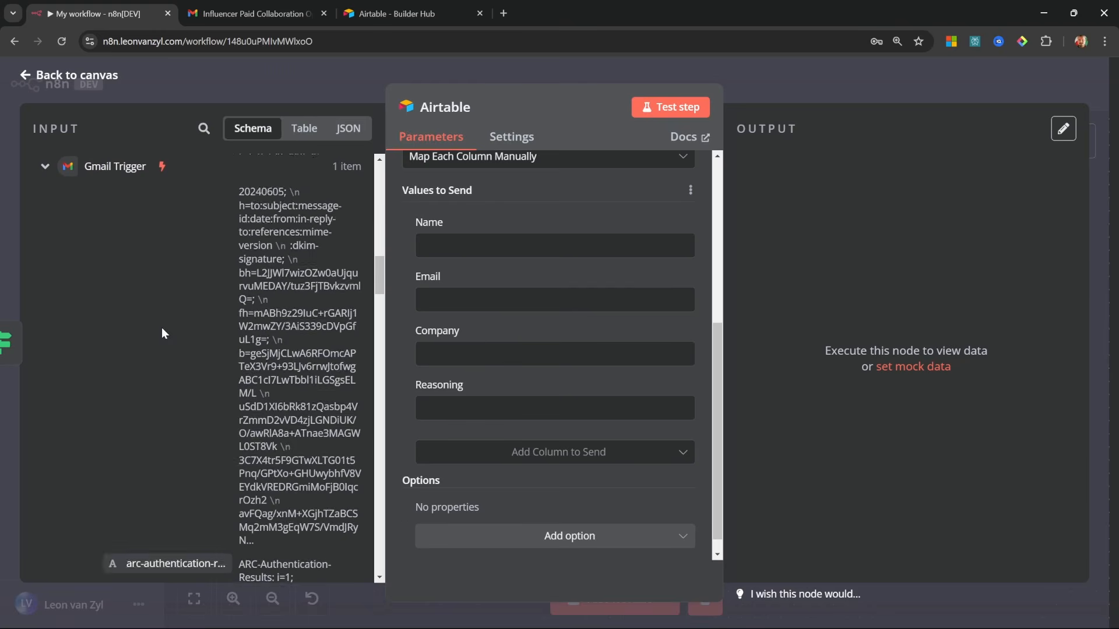
scroll(140, 331, down, 15)
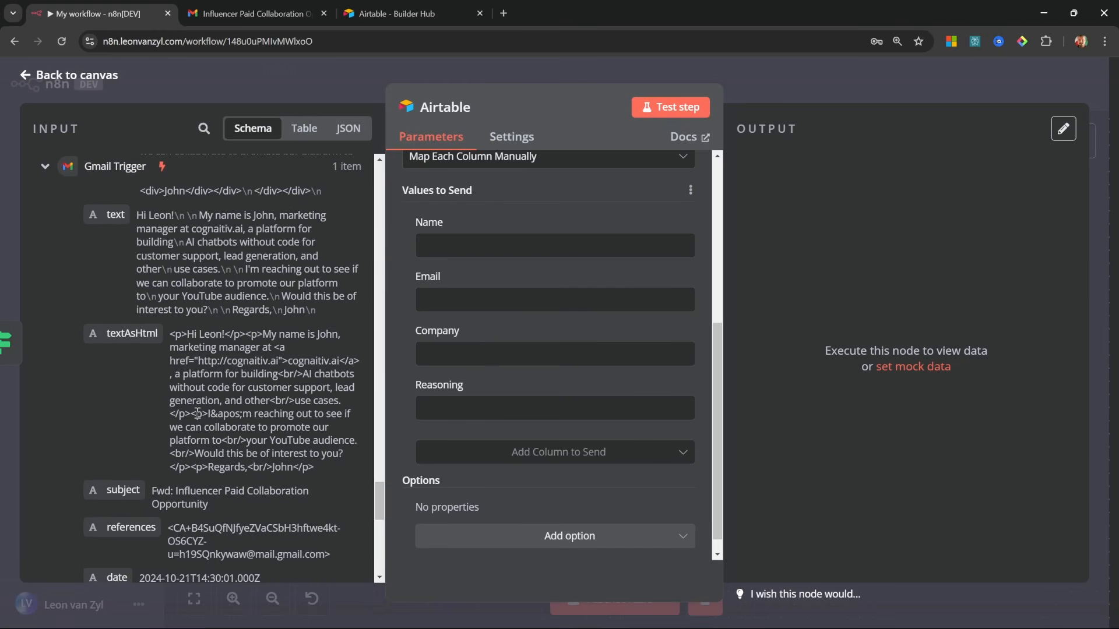
drag(175, 379, 453, 307)
drag(379, 546, 383, 142)
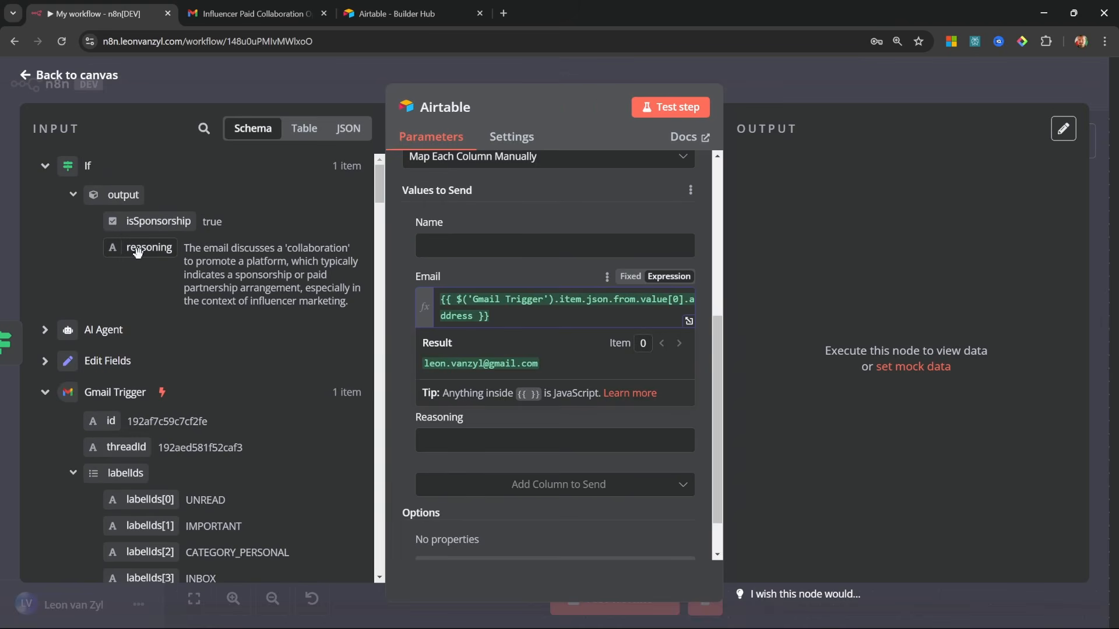
drag(138, 252, 449, 441)
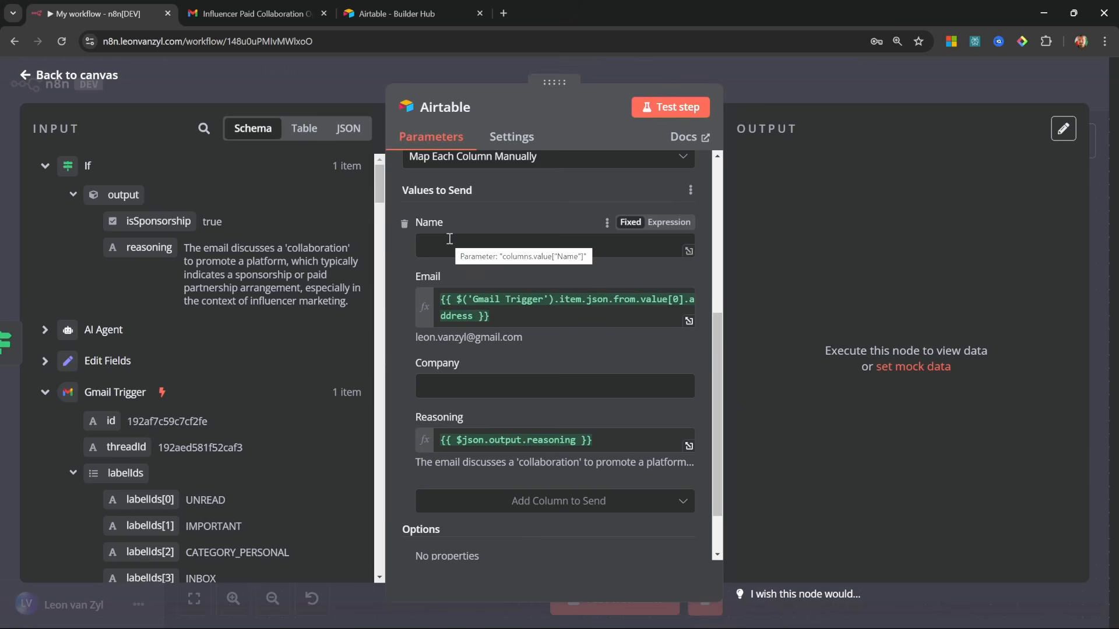
click(26, 76)
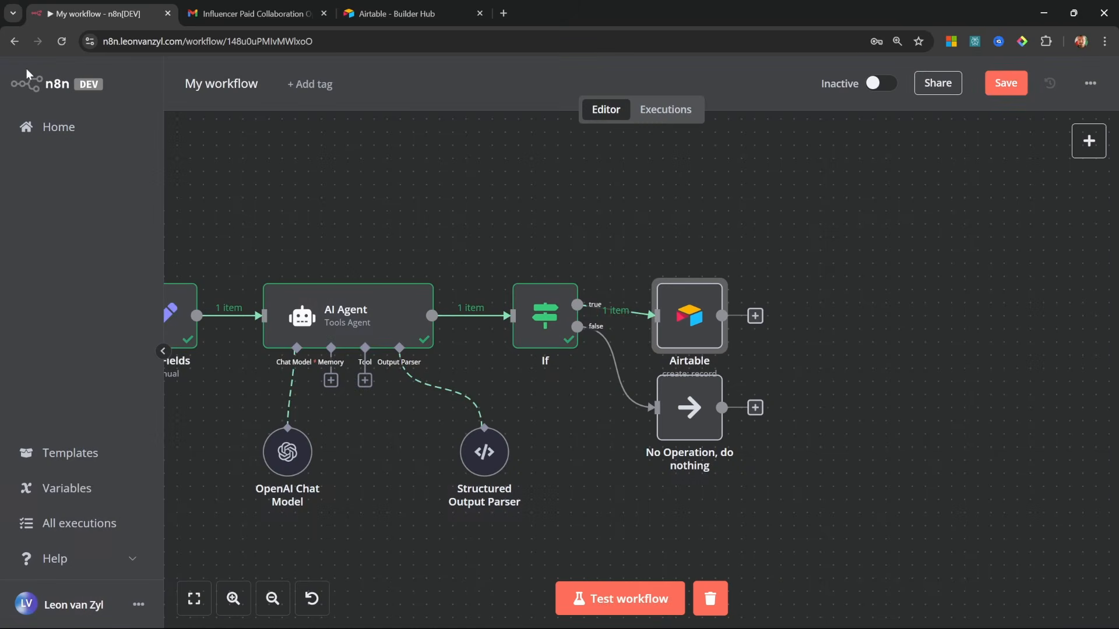
Step: Add lead_name and lead_company fields to the AI Agent's prompt, each with a description and an instruction to leave blank if not a sponsor email
double_click(399, 300)
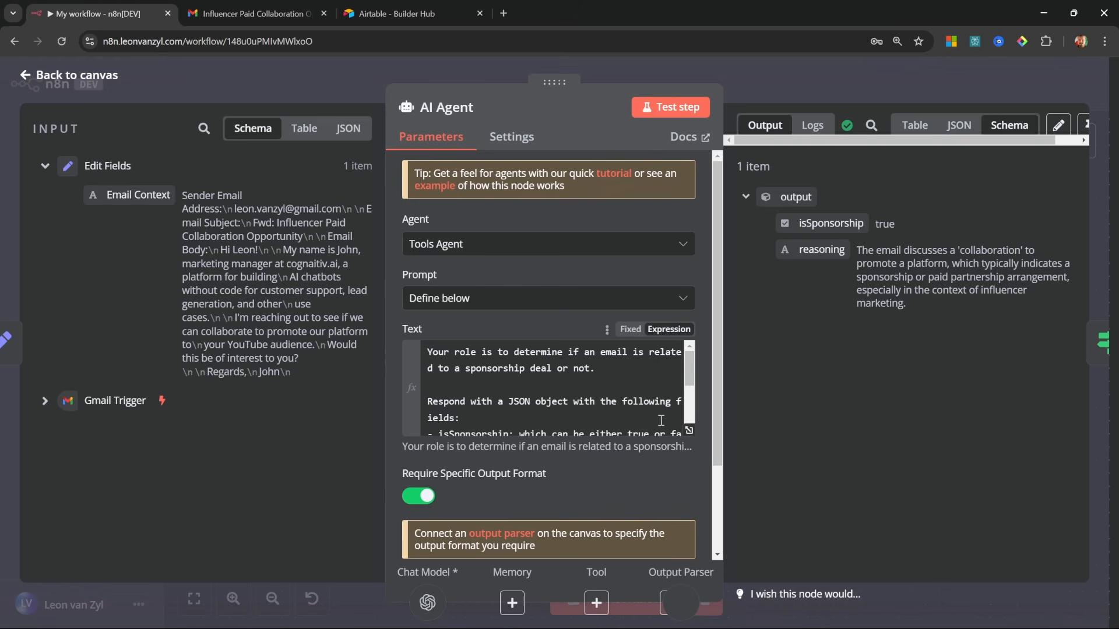
click(688, 430)
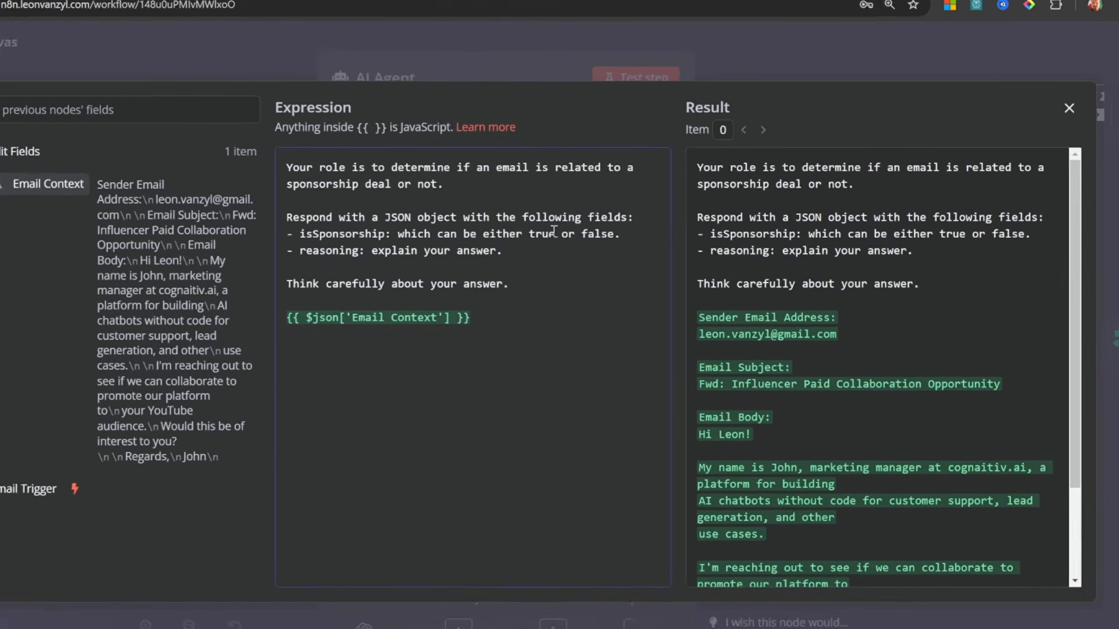
key(Return)
text(-)
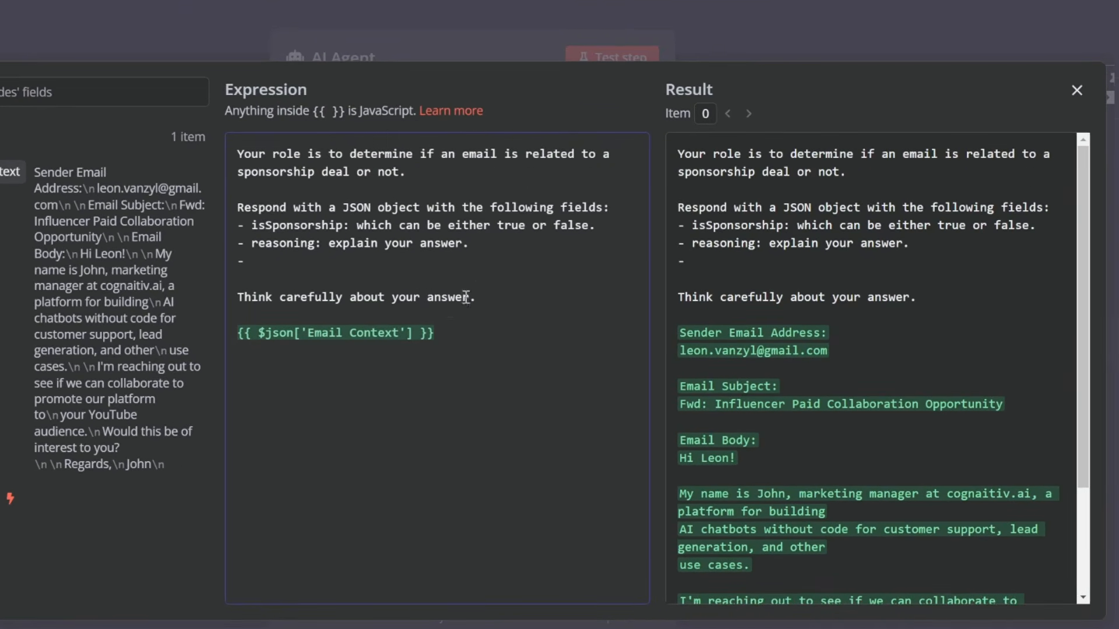
text(lead_name: the name of the person as per the email body, leave blank if not a sponsor email.)
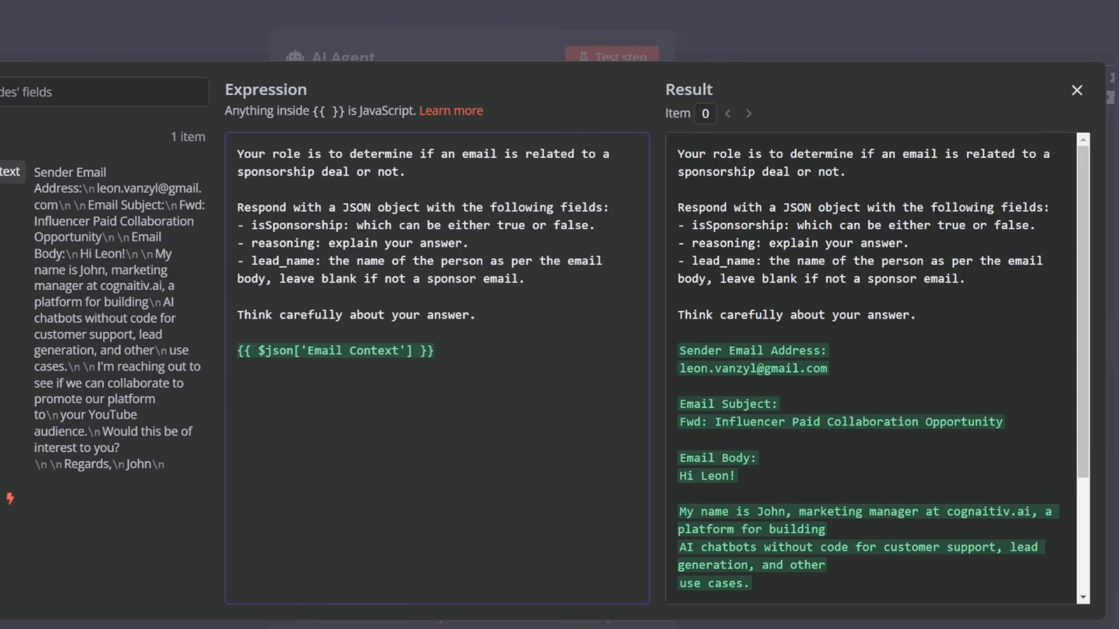
key(Return)
text(- lead_company: the company wanting to sponsor, leave blank if not a sponsor email.)
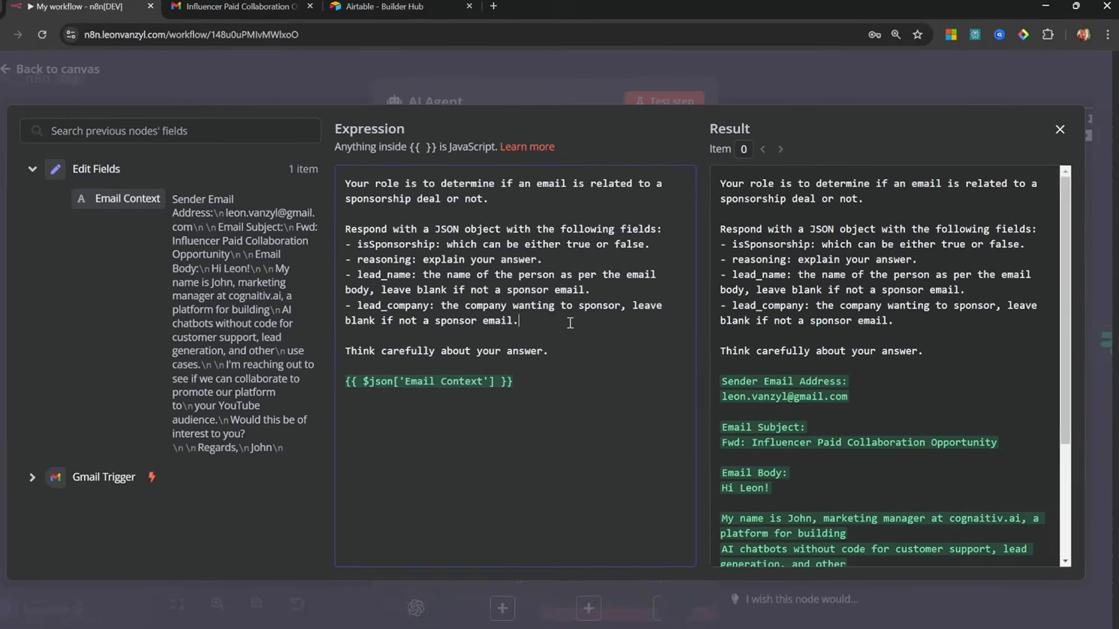
key(Escape)
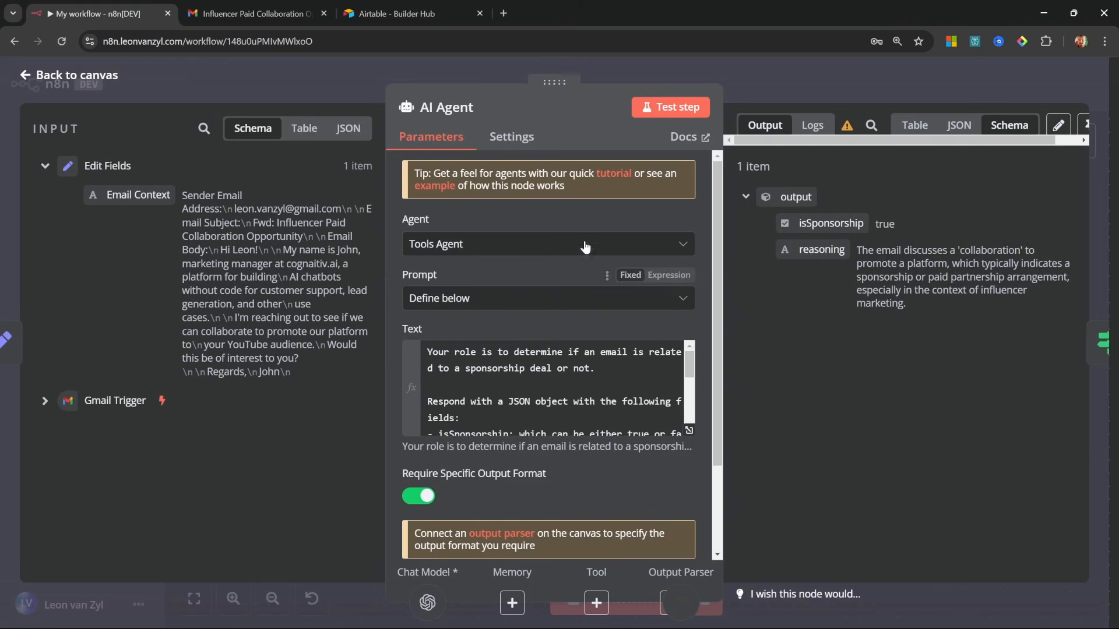
click(35, 77)
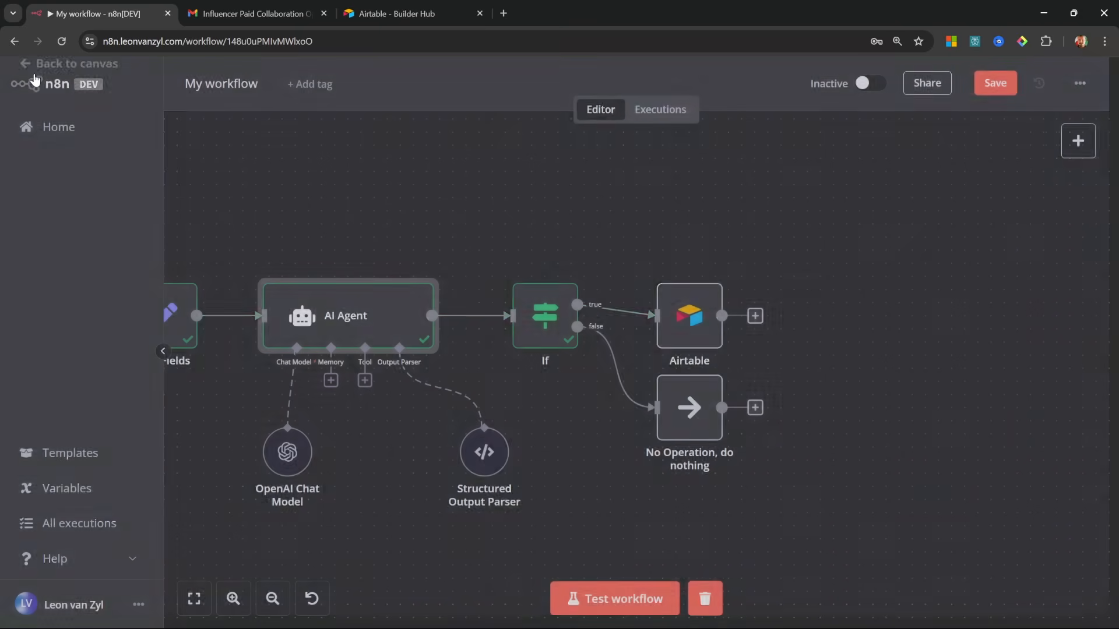
Step: Add the string properties lead_name and lead_company to the Structured Output Parser's input schema
double_click(475, 450)
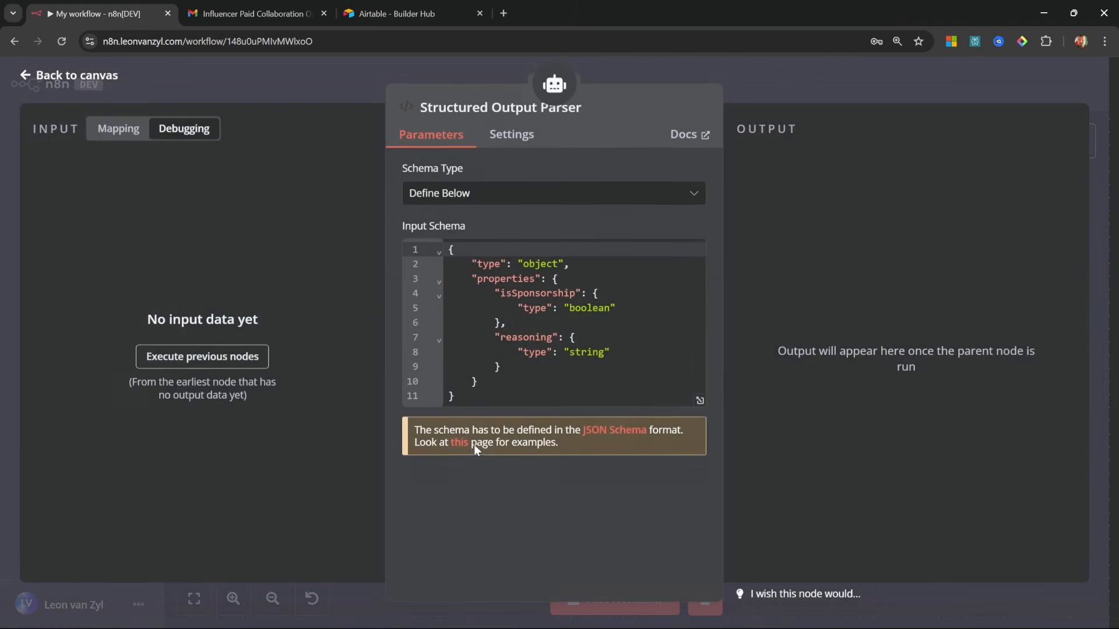
click(704, 402)
click(249, 273)
text(,)
key(Return)
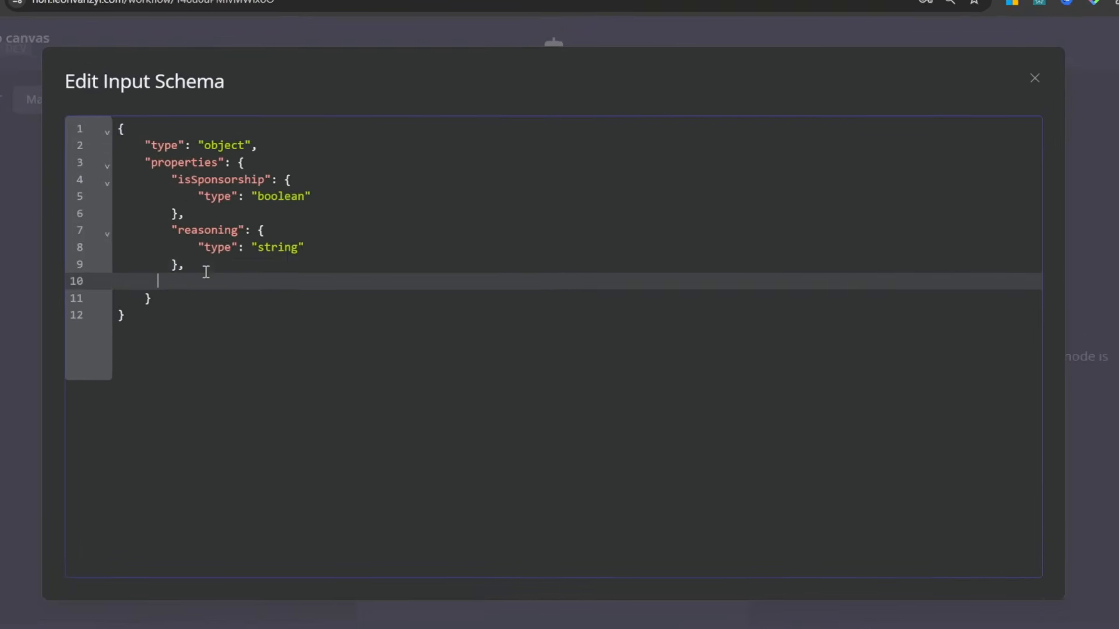
text(")
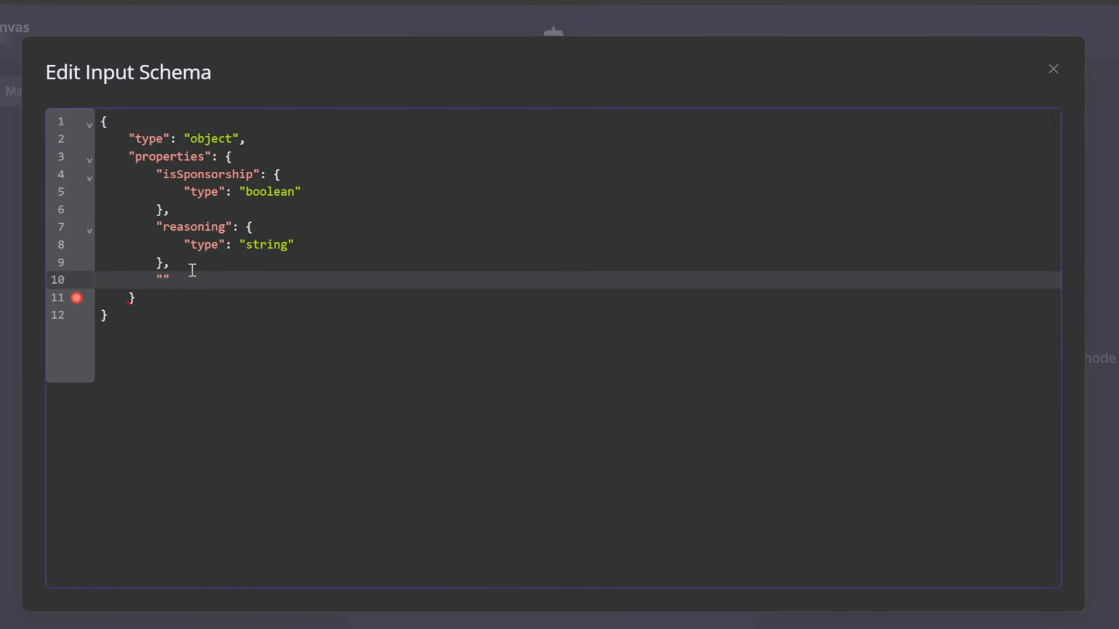
text("lead_name": {   "type": "string" })
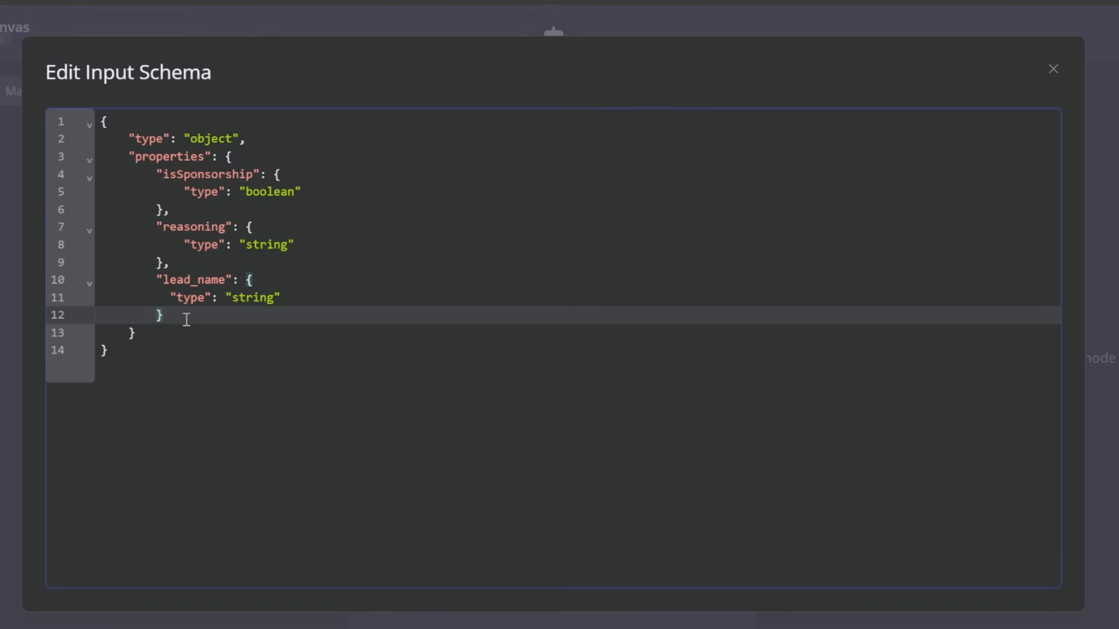
text(,)
key(Return)
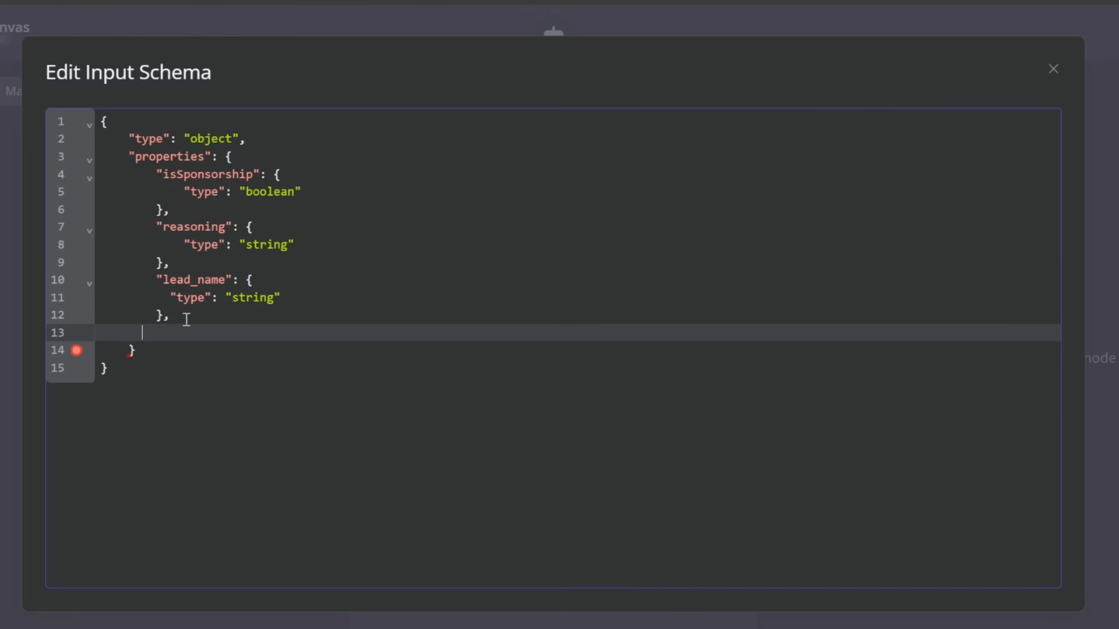
text("lead_company": { "type": "string" })
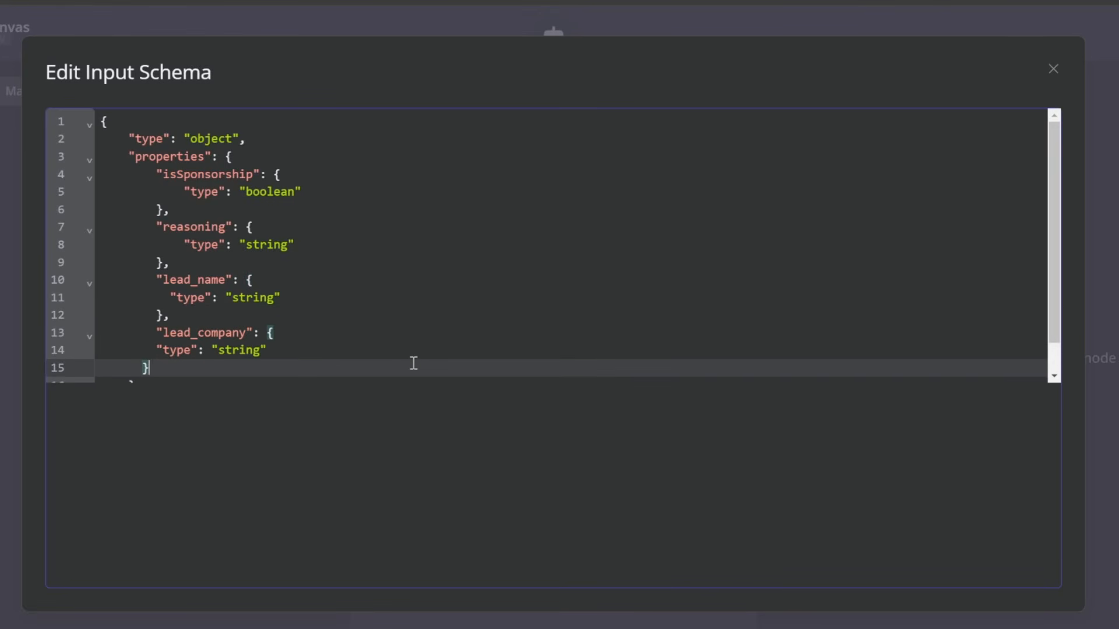
key(Escape)
click(14, 28)
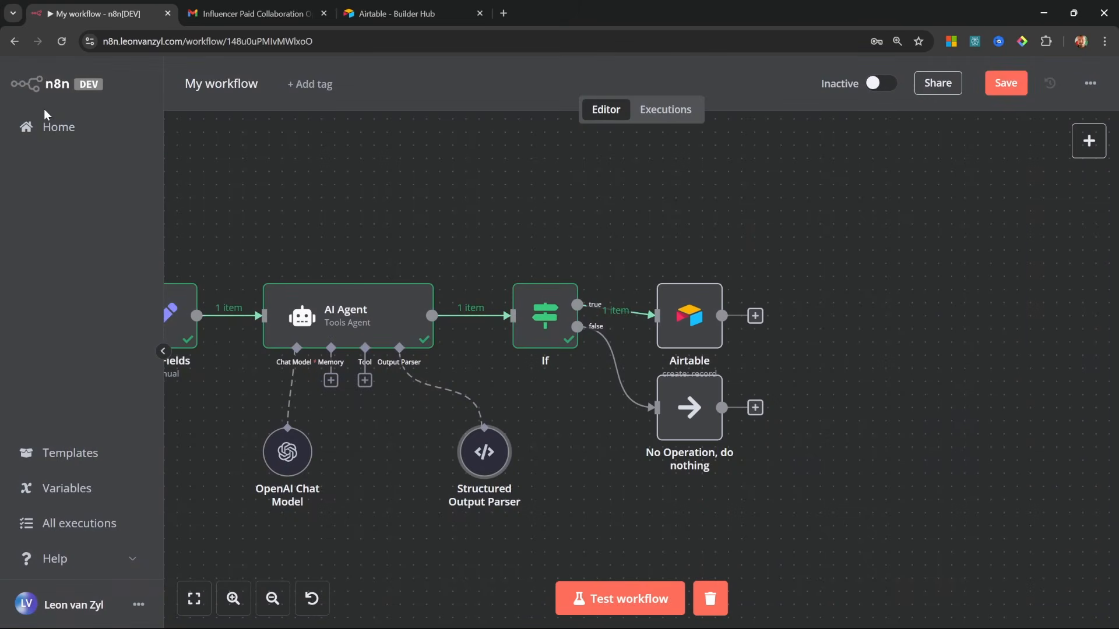
Step: Test the AI Agent with its extended prompt and run the previous nodes to load fresh input into the Airtable node
drag(329, 195, 545, 206)
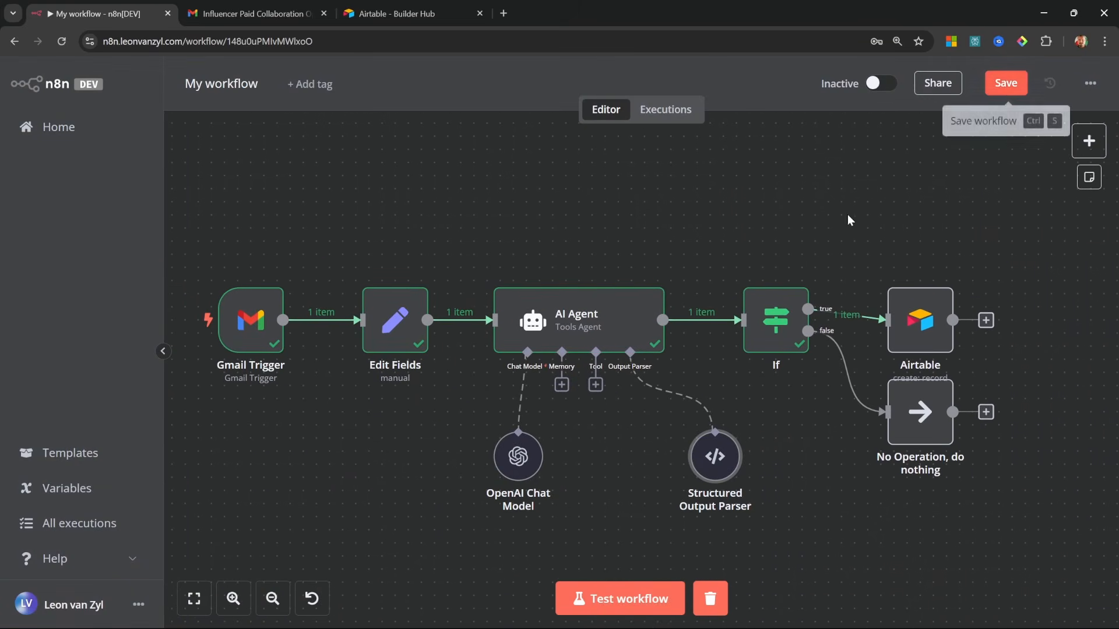
double_click(539, 309)
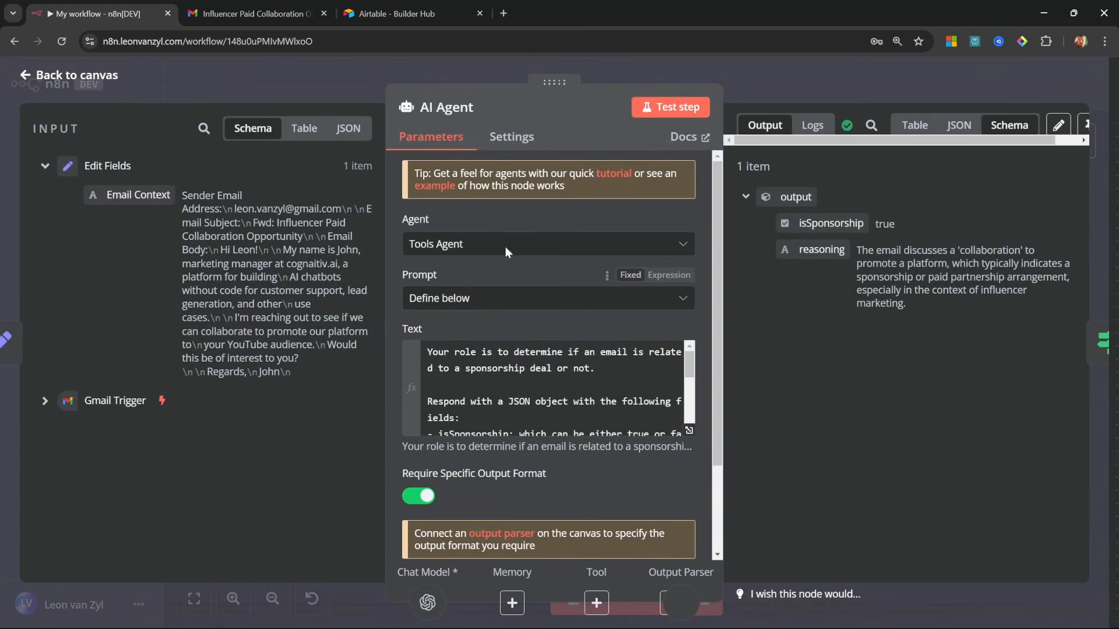
click(646, 107)
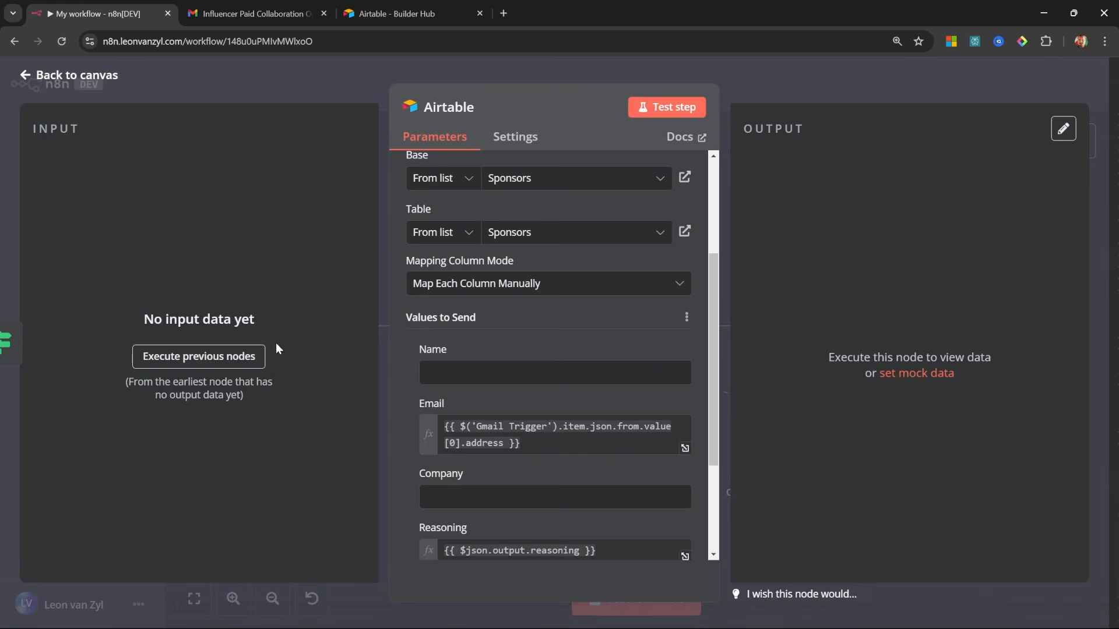
click(226, 356)
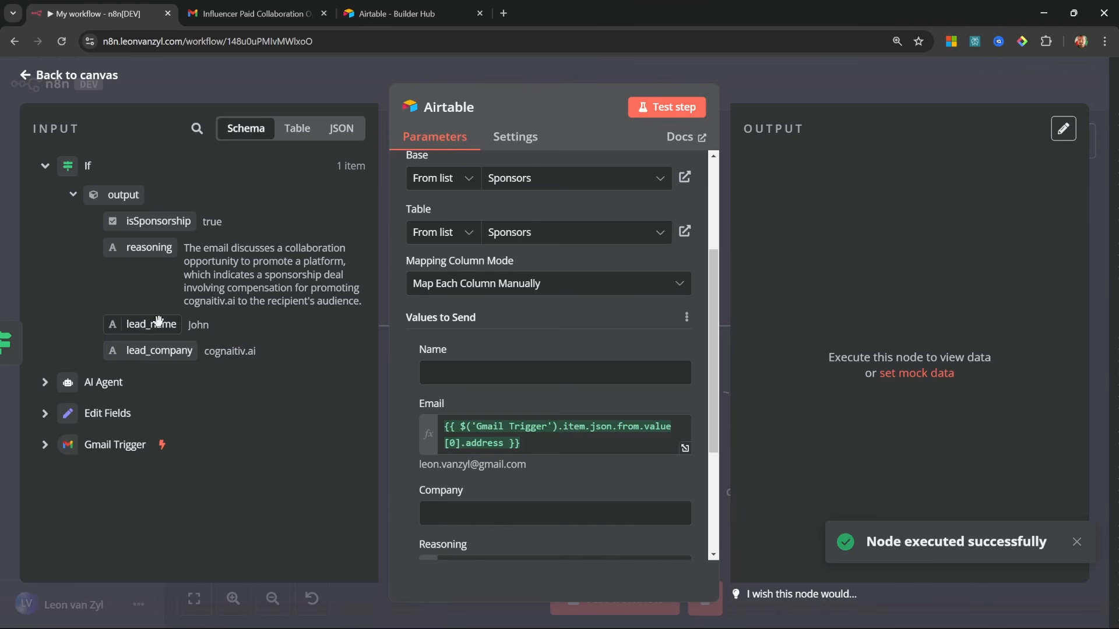
Step: Map the Airtable Name column to lead_name and the Company column to lead_company, and test the node
drag(174, 324, 459, 373)
scroll(459, 372, down, 4)
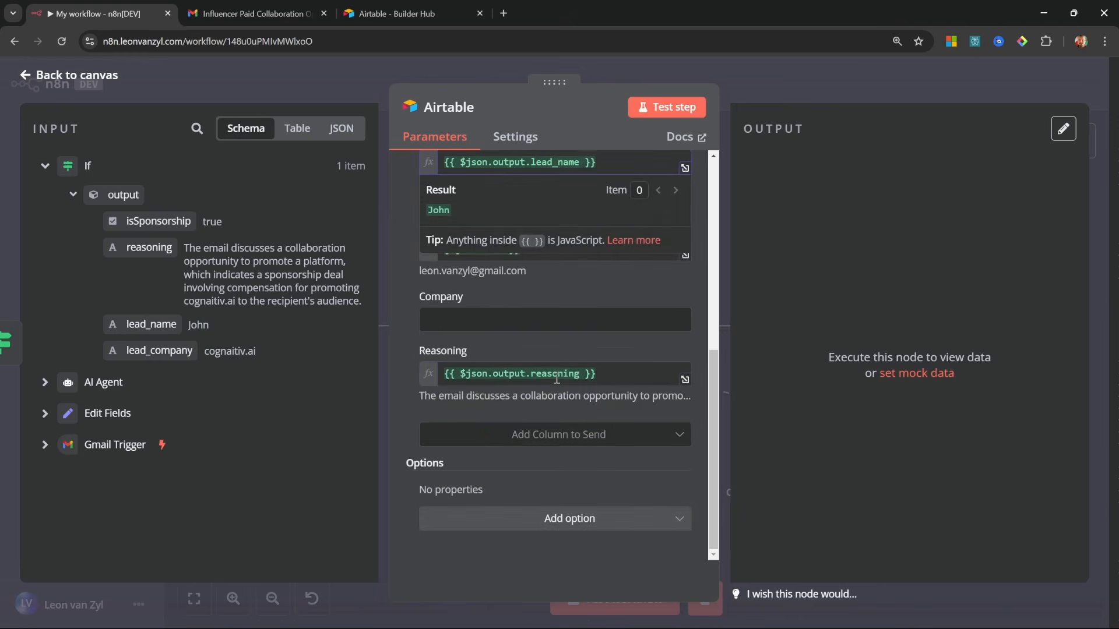
drag(146, 350, 458, 321)
click(663, 109)
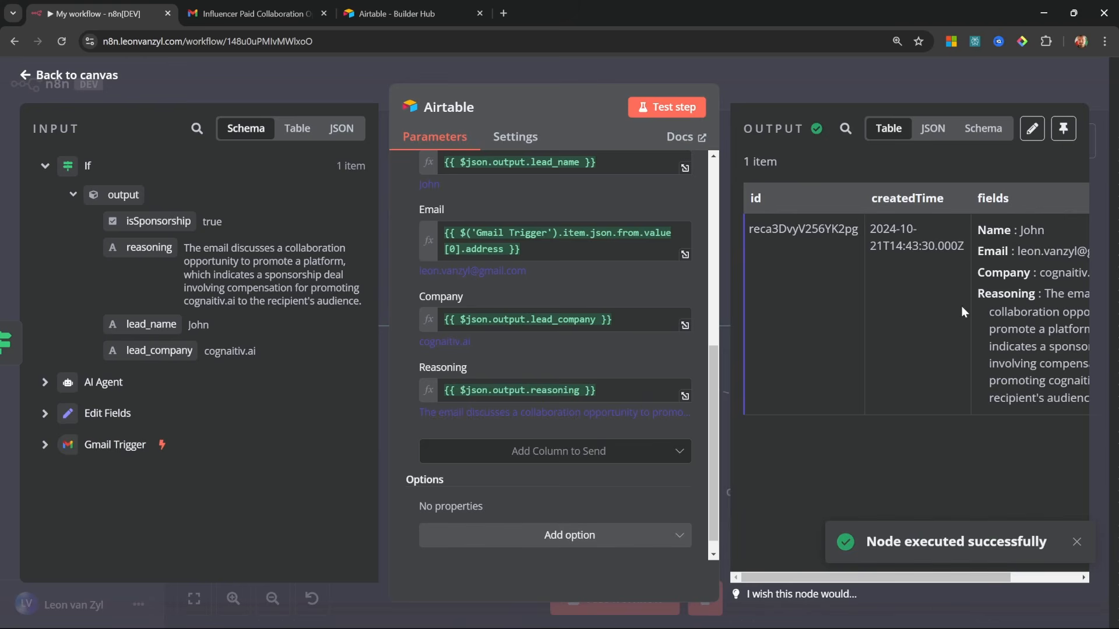
Step: Switch to Airtable and return from the token pages to the Sponsors table to check the created record
click(418, 16)
click(14, 40)
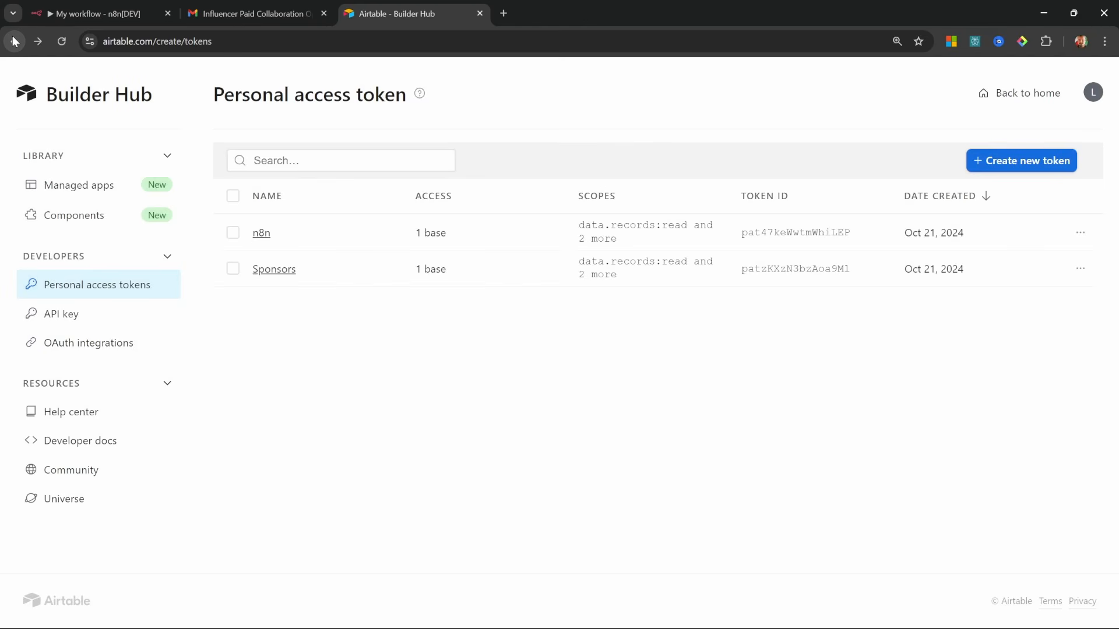
click(14, 40)
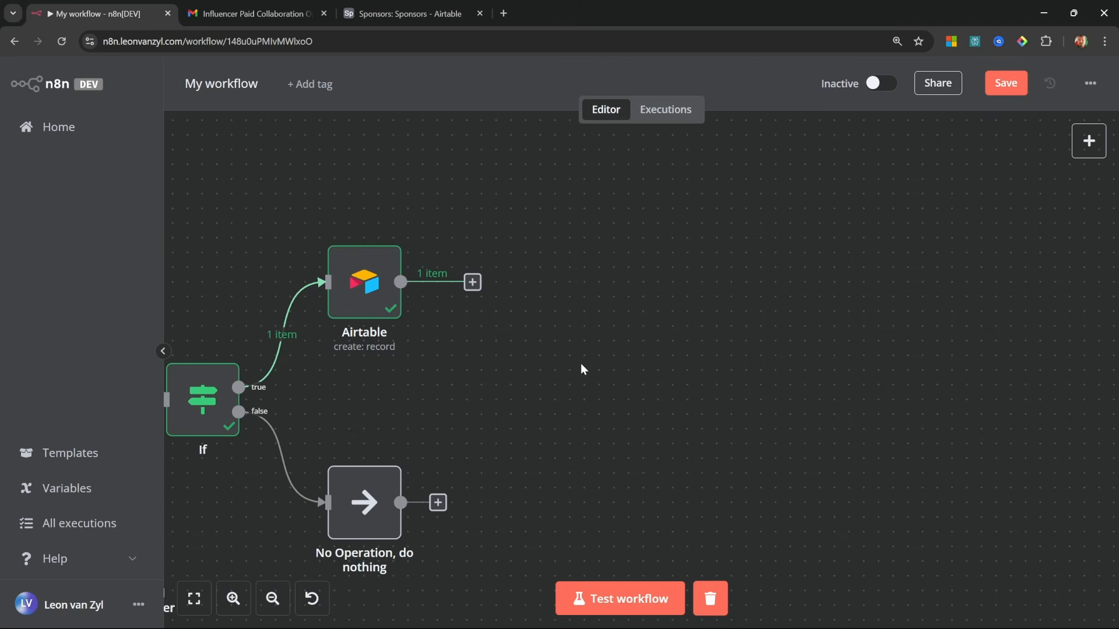
Step: Add an OpenAI "Message a model" node after the Airtable node and choose GPT-4O-MINI as its model
click(472, 282)
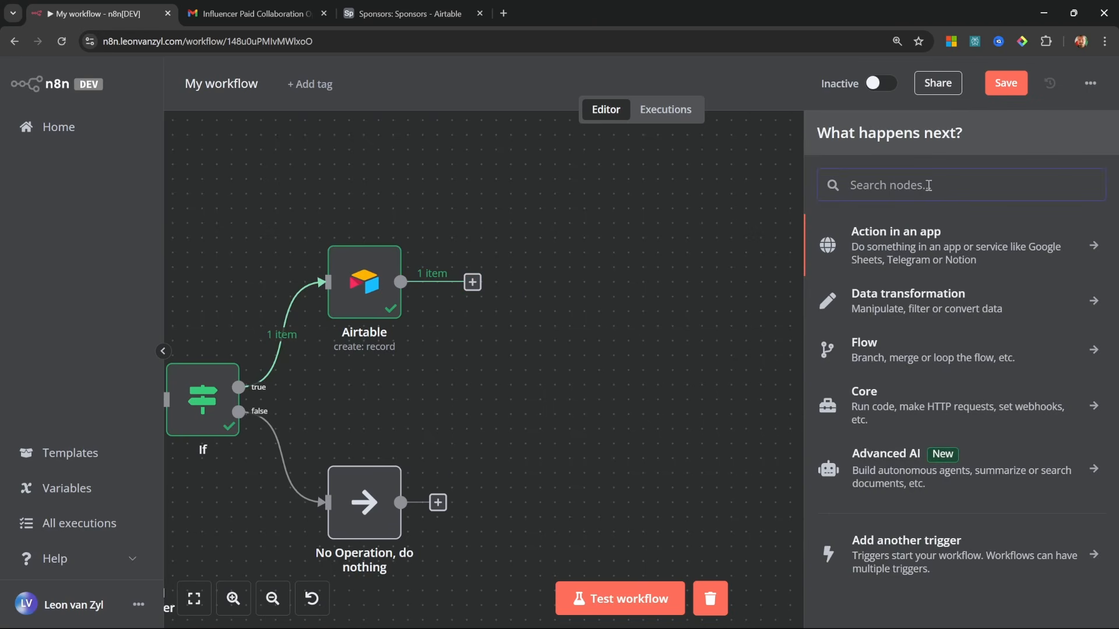
click(893, 474)
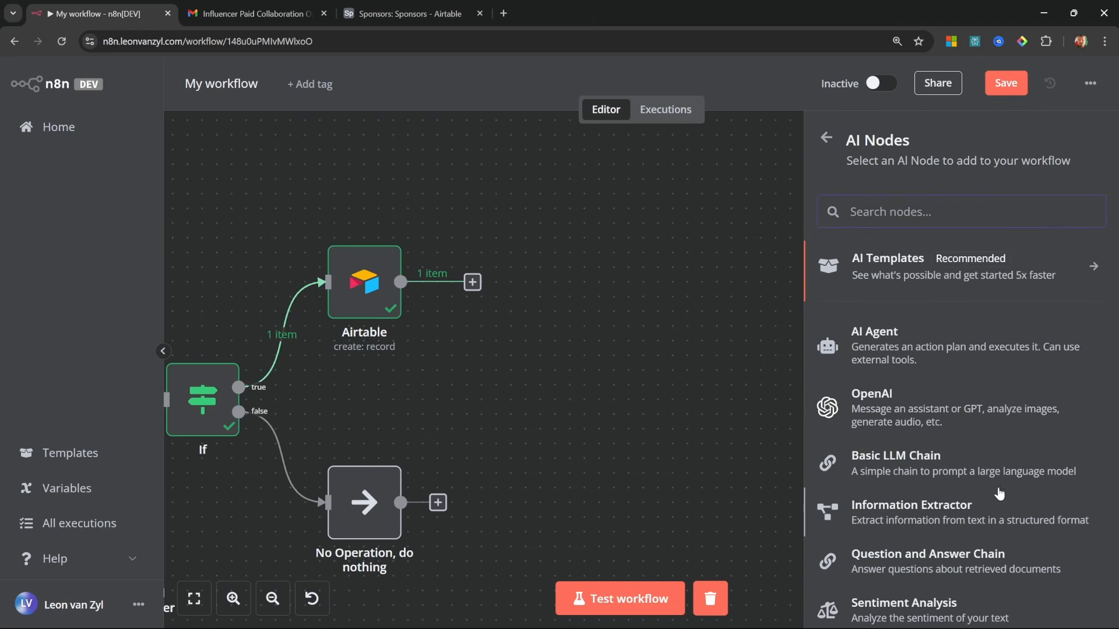
click(887, 406)
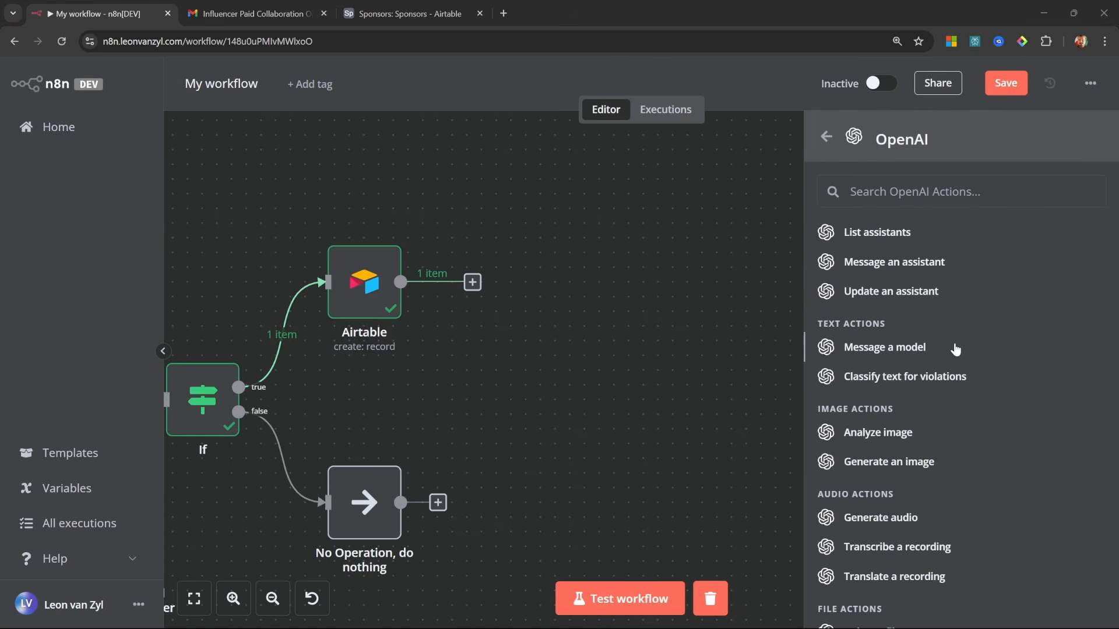
click(895, 350)
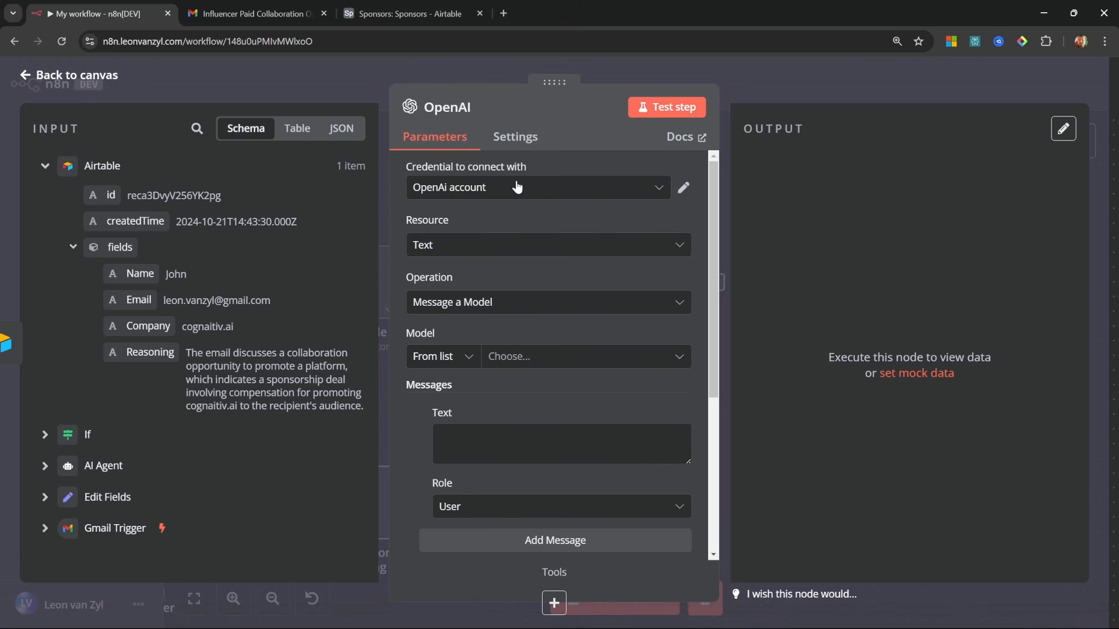
scroll(496, 233, down, 3)
click(579, 229)
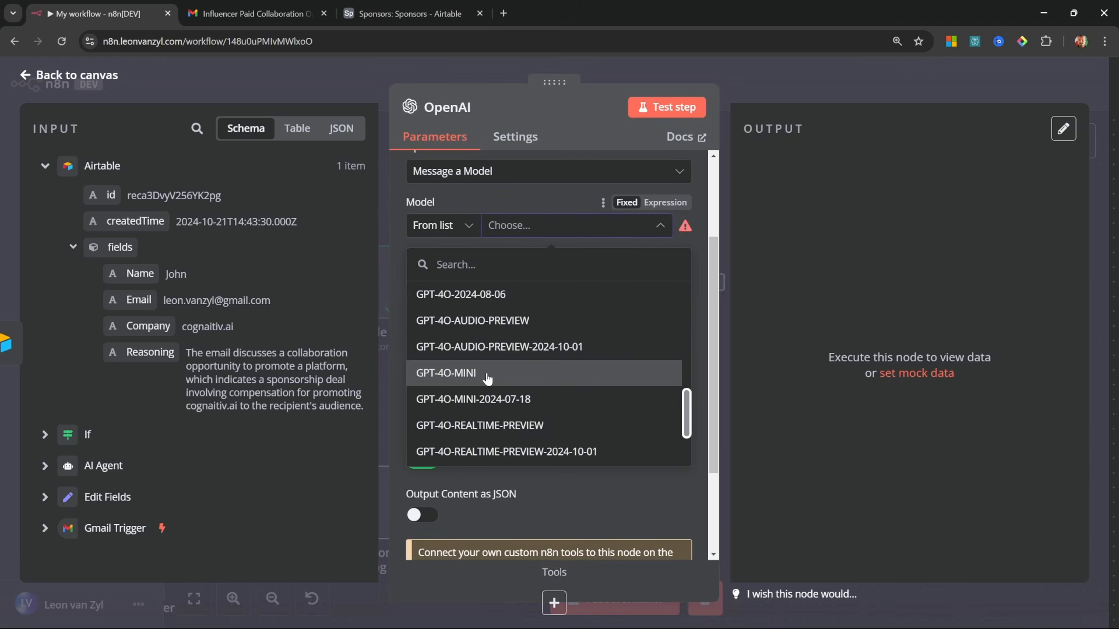
click(524, 369)
Step: Set the first message's role to System and paste the sponsorship-response prompt into its text as an expression
click(537, 319)
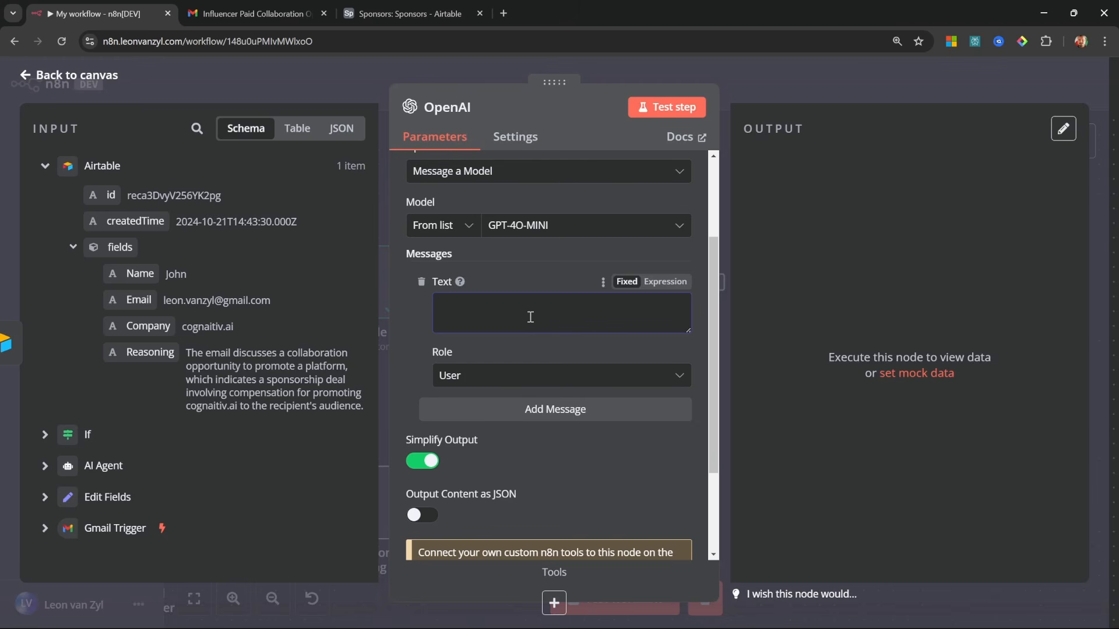
click(522, 378)
click(492, 524)
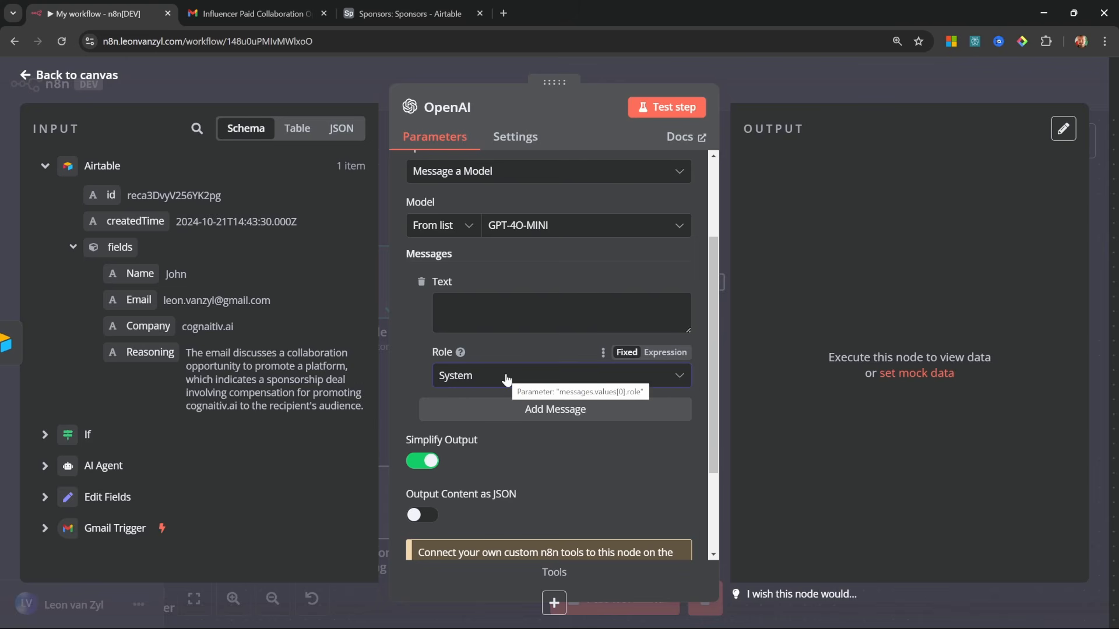
click(552, 308)
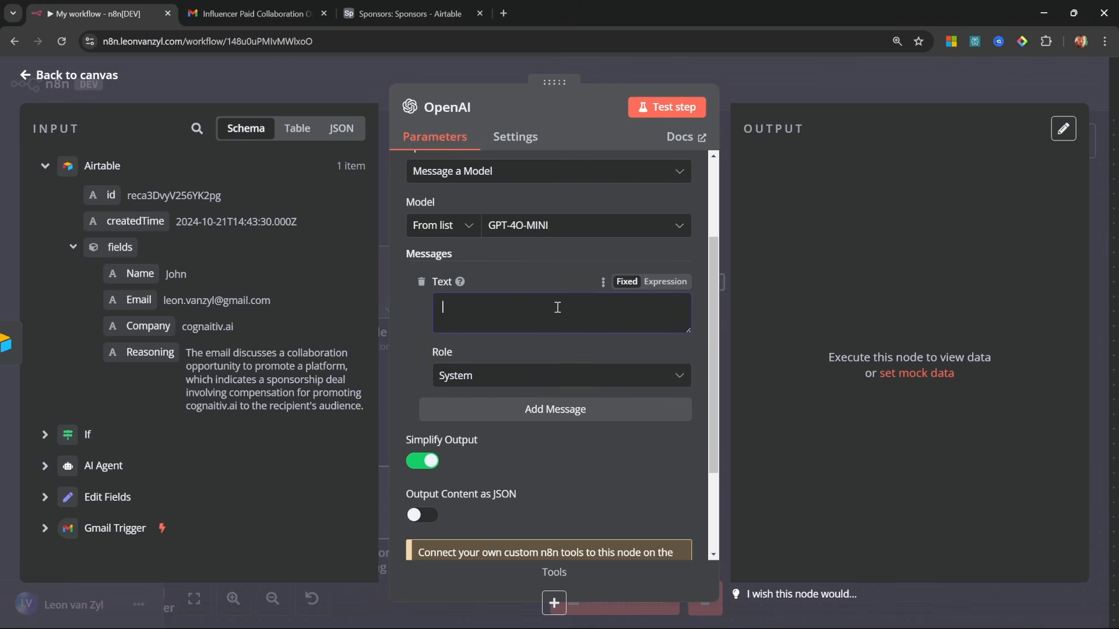
click(652, 284)
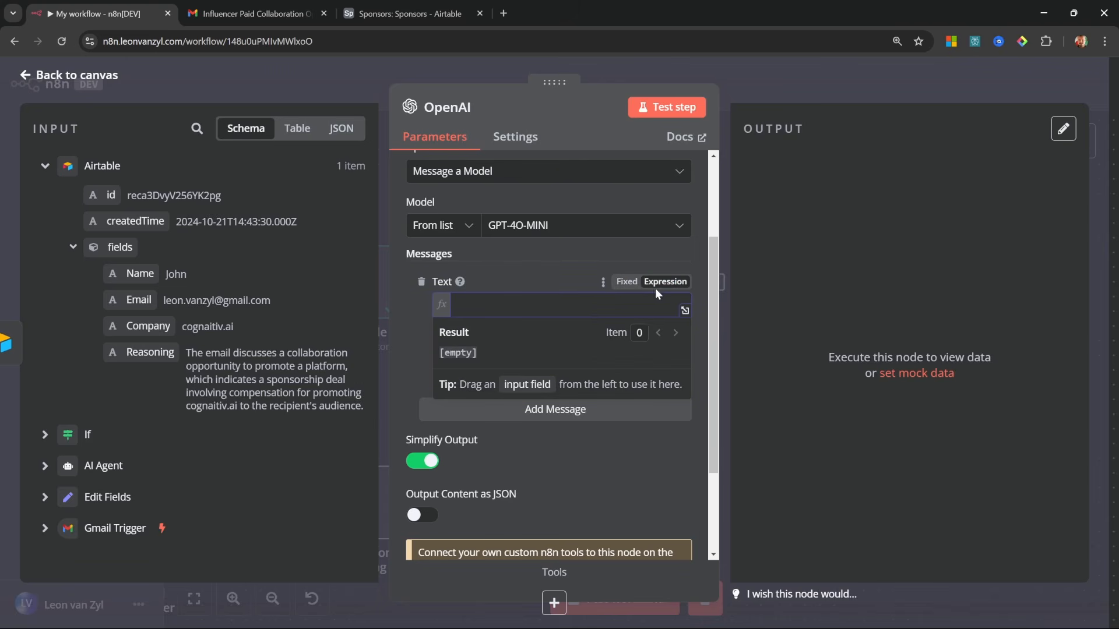
click(683, 312)
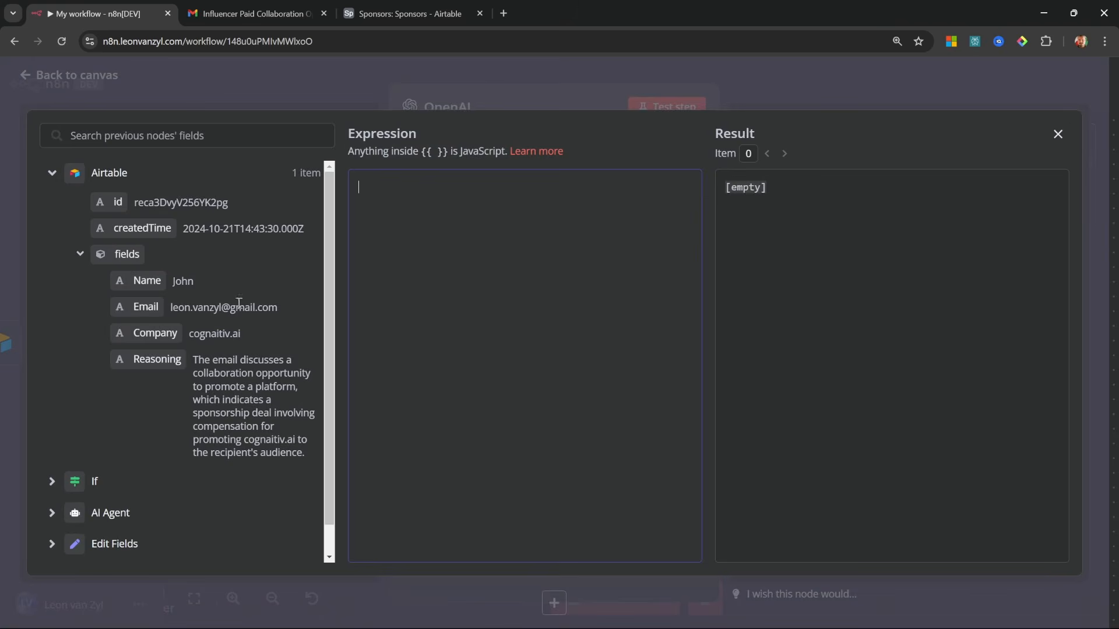
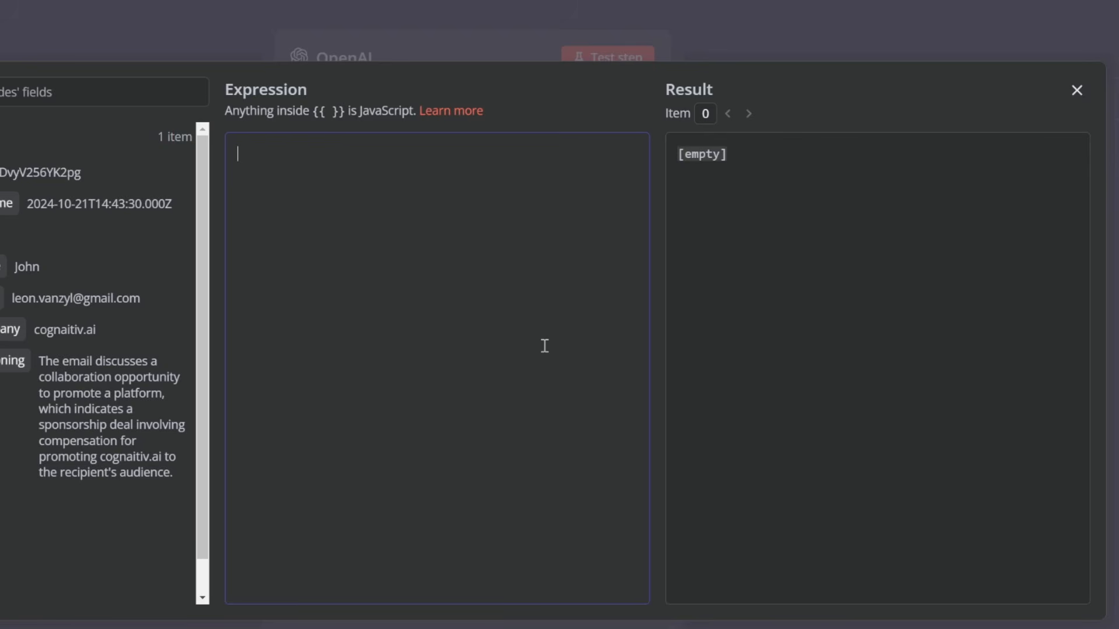
key(ctrl+v)
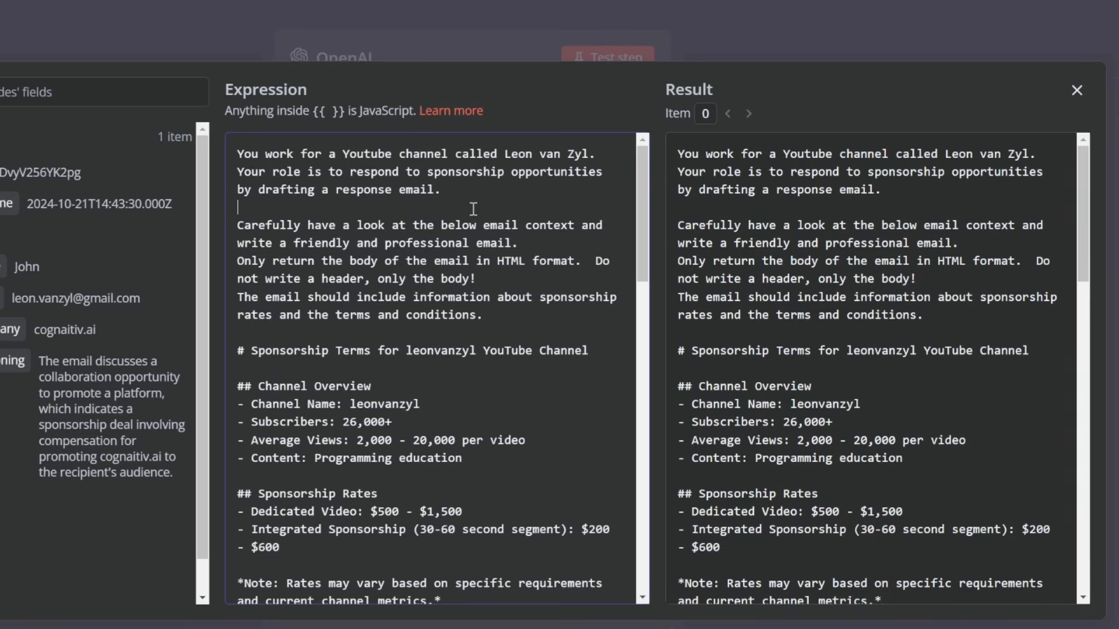
Step: Review the system prompt's HTML reply instructions, channel overview, sponsorship rates, and terms and conditions
scroll(536, 321, down, 1)
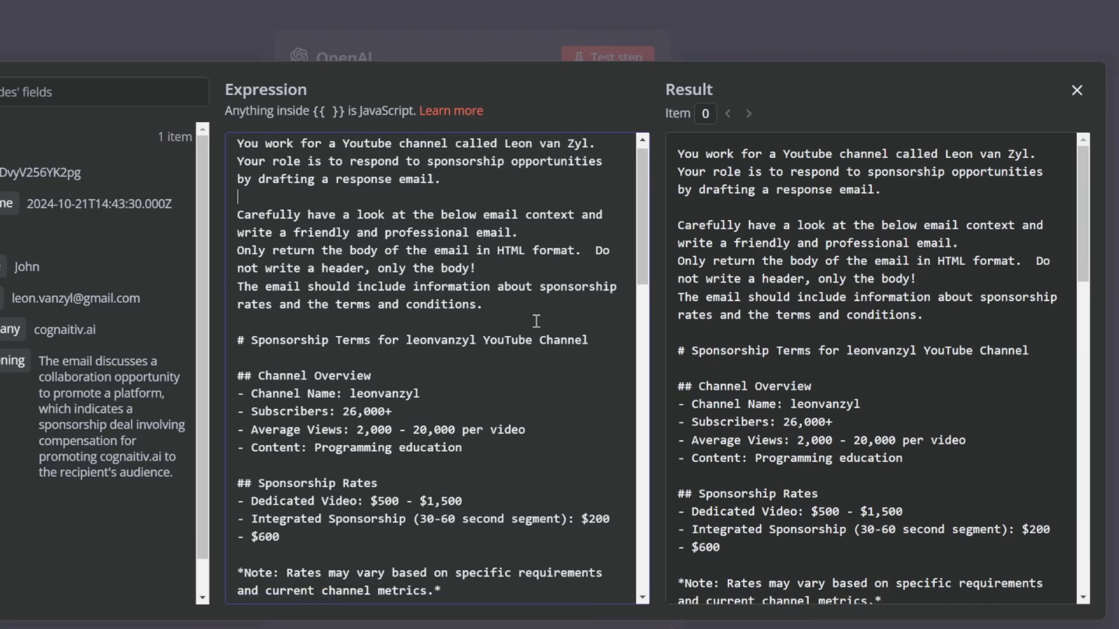
scroll(524, 260, down, 2)
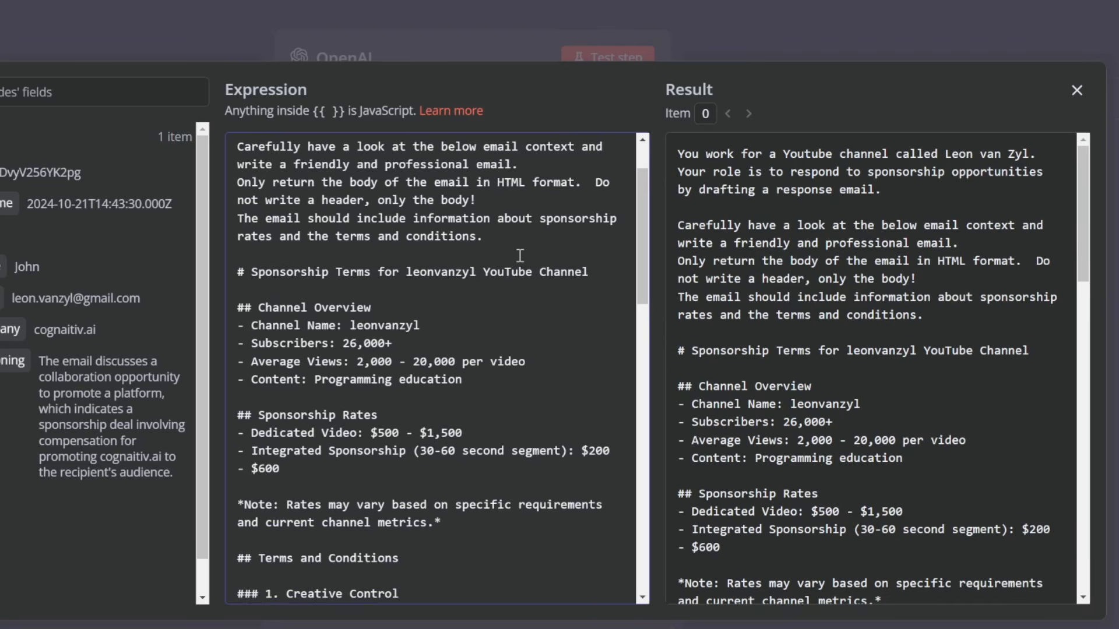
drag(457, 183, 567, 181)
click(487, 211)
click(492, 204)
scroll(469, 230, down, 1)
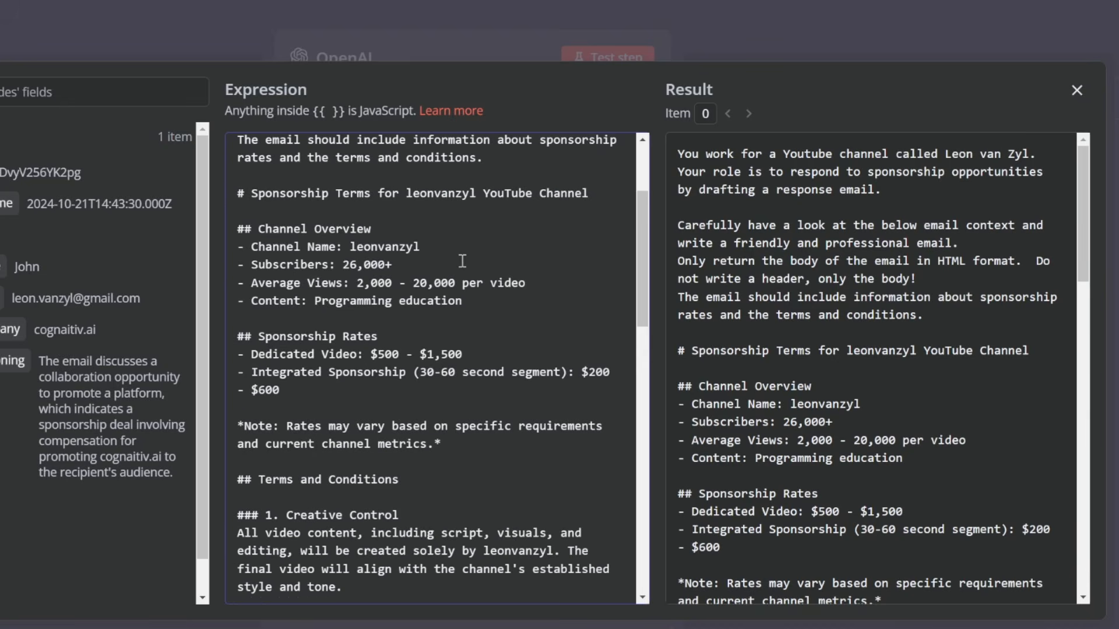
scroll(443, 330, down, 1)
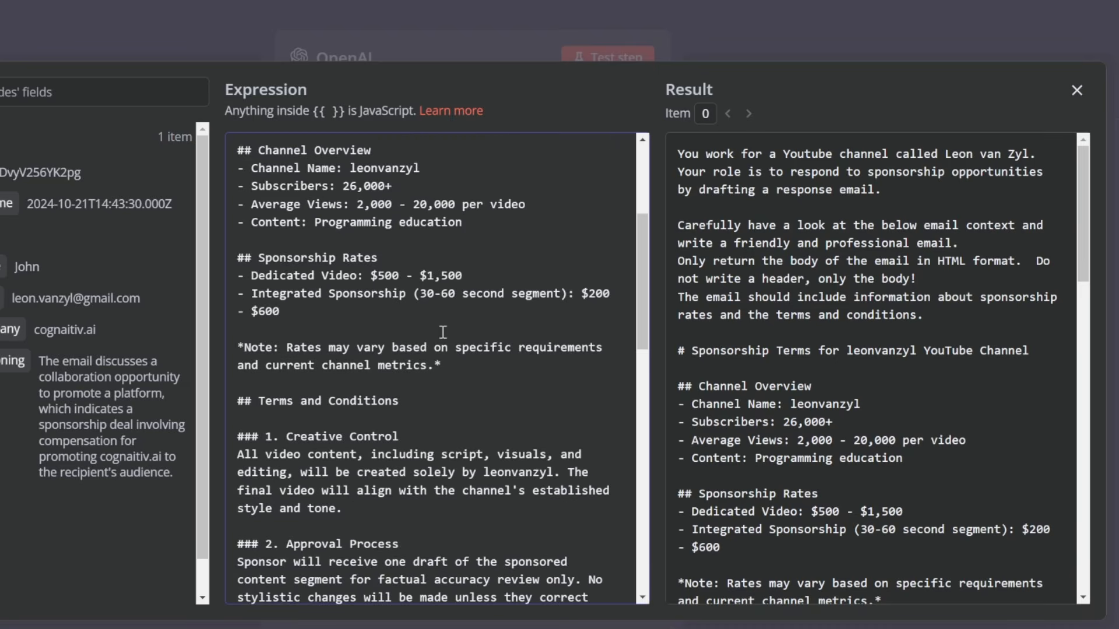
scroll(475, 355, down, 2)
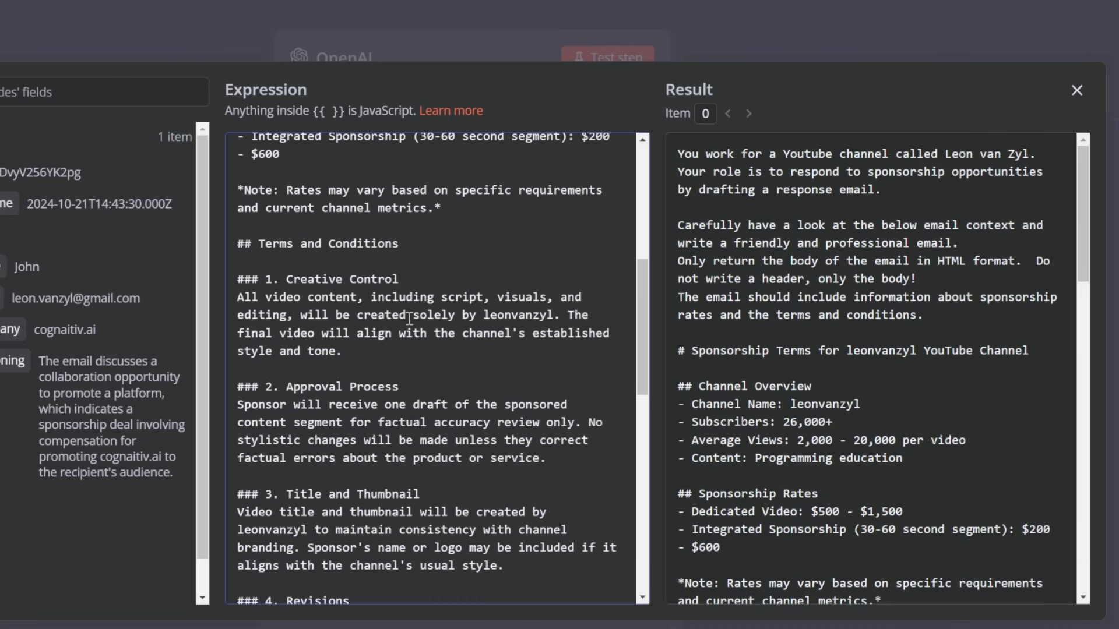
scroll(422, 328, down, 6)
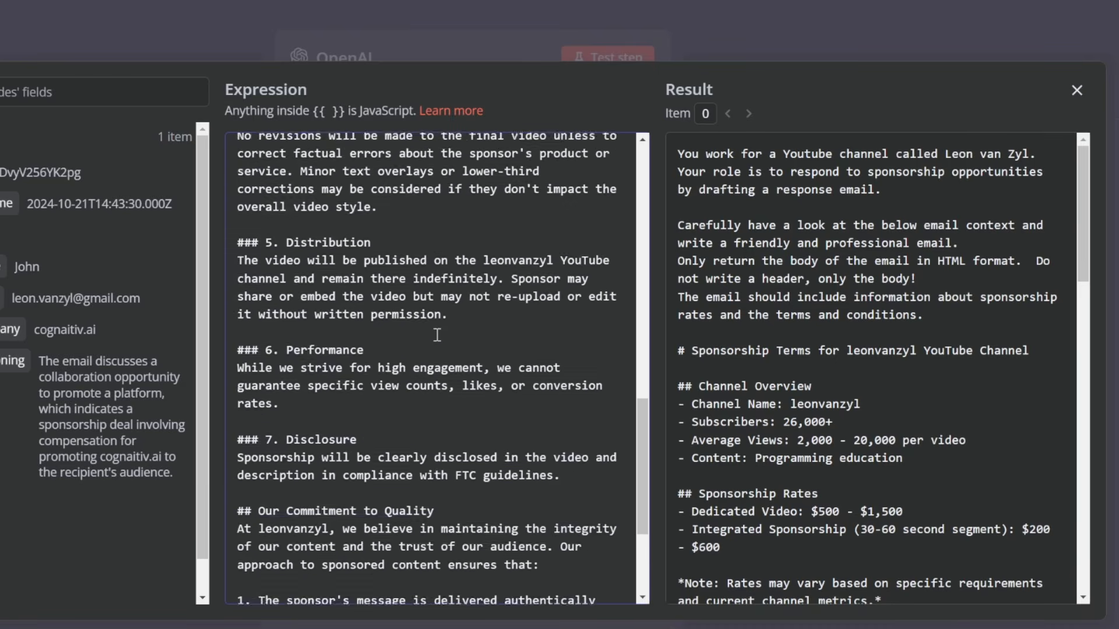
scroll(437, 335, down, 3)
scroll(478, 471, up, 12)
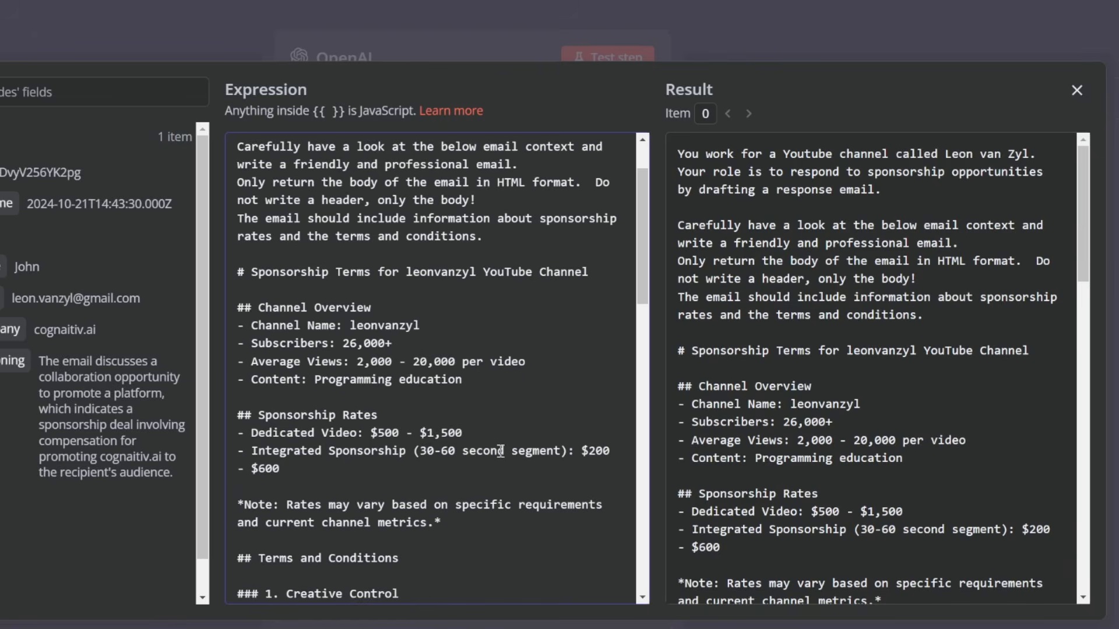
scroll(501, 451, down, 4)
scroll(511, 476, down, 1)
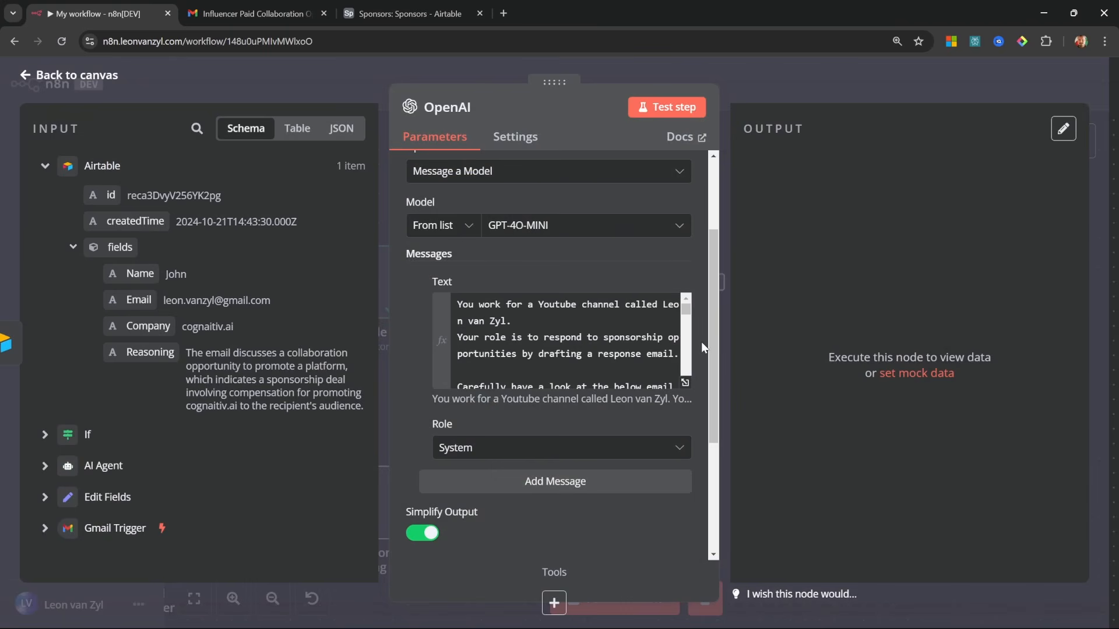
Step: Add a User message with an expression reading "EMAIL CONTEXT:" followed by the Email Context field from Edit Fields
scroll(702, 361, down, 3)
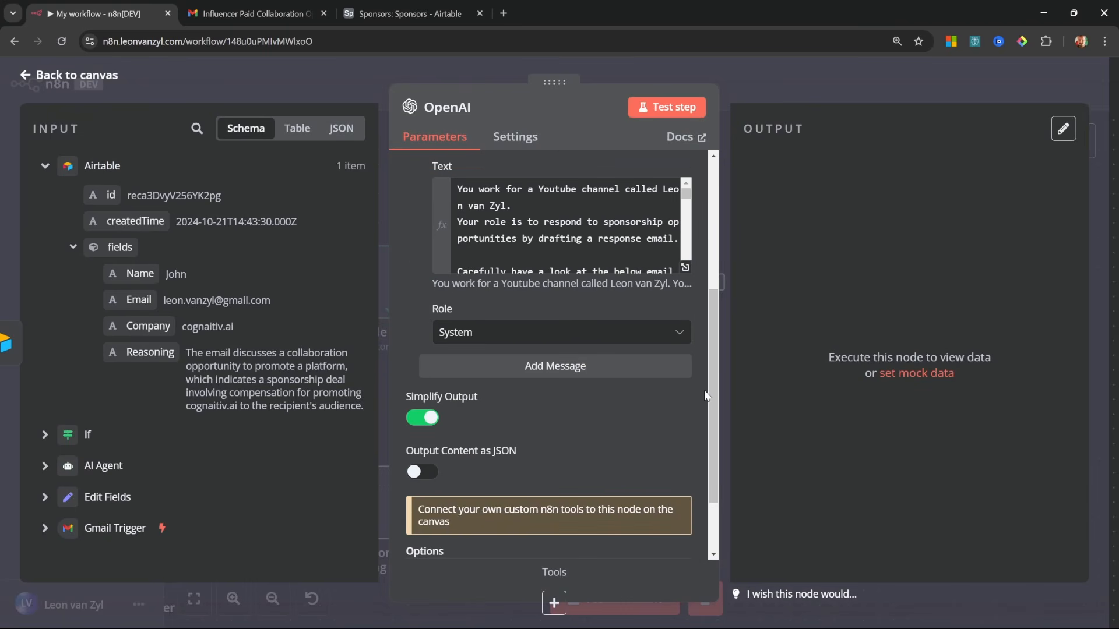
click(577, 362)
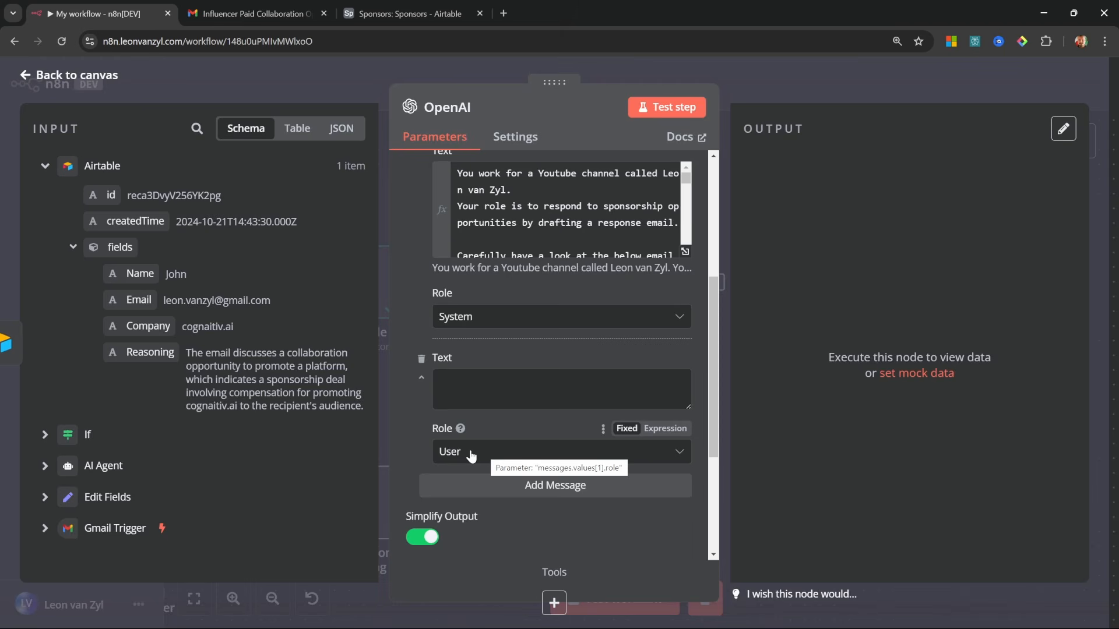
click(518, 384)
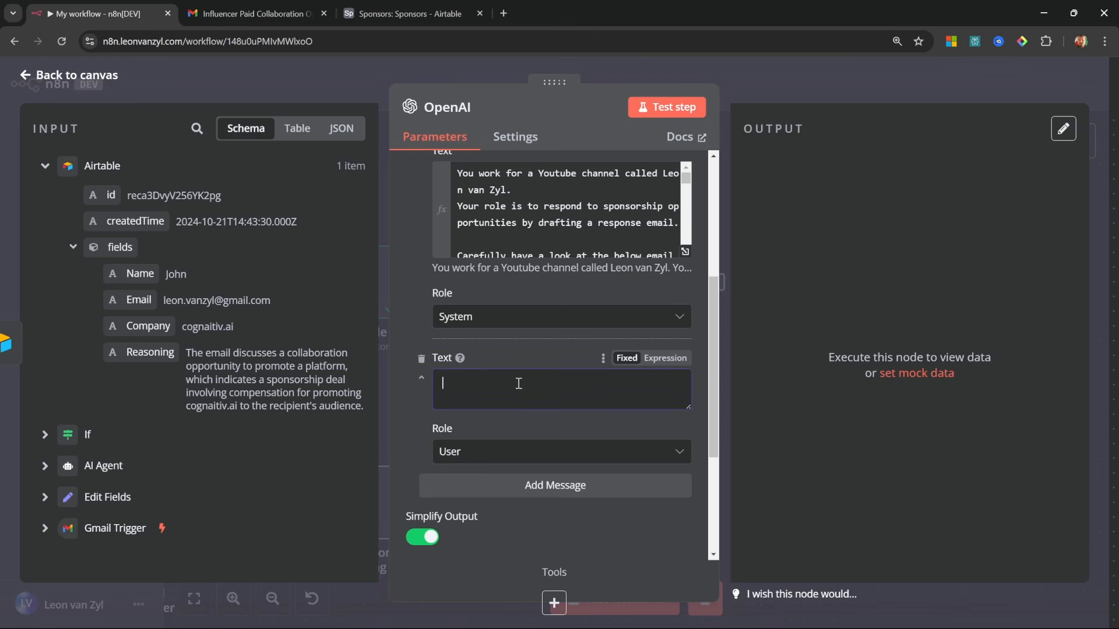
click(668, 362)
click(683, 386)
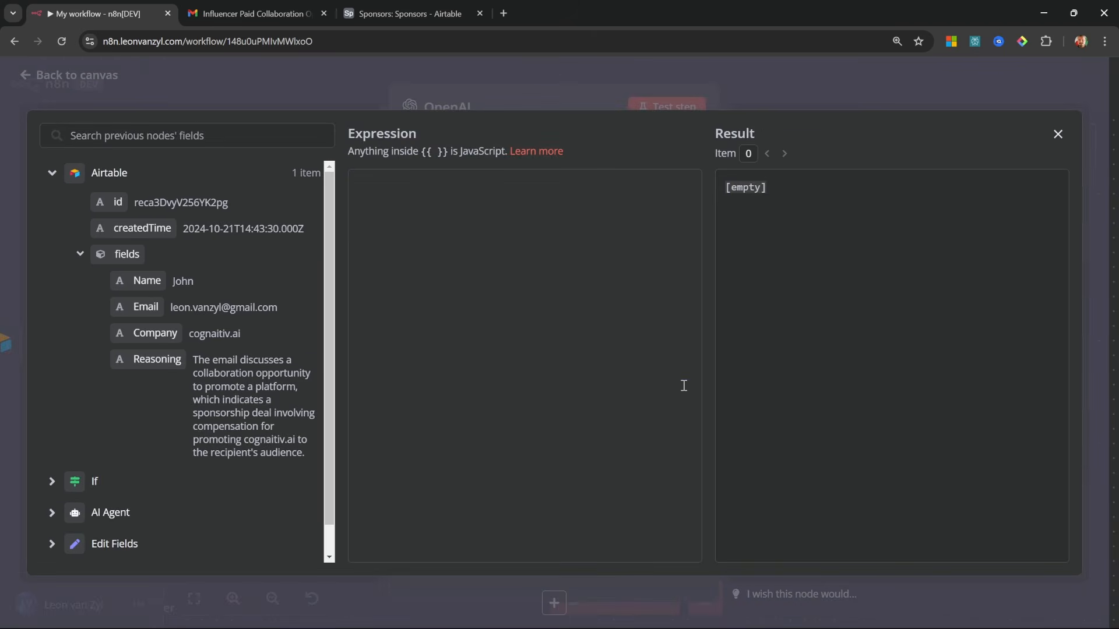
text(EMAIL CONTEXT:)
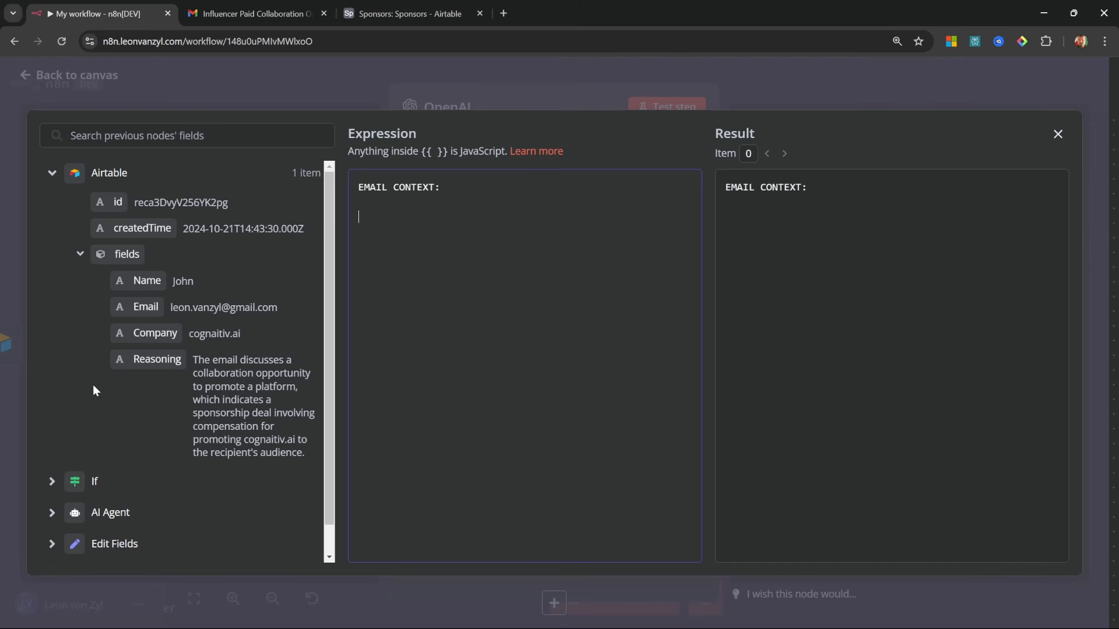
scroll(93, 384, down, 1)
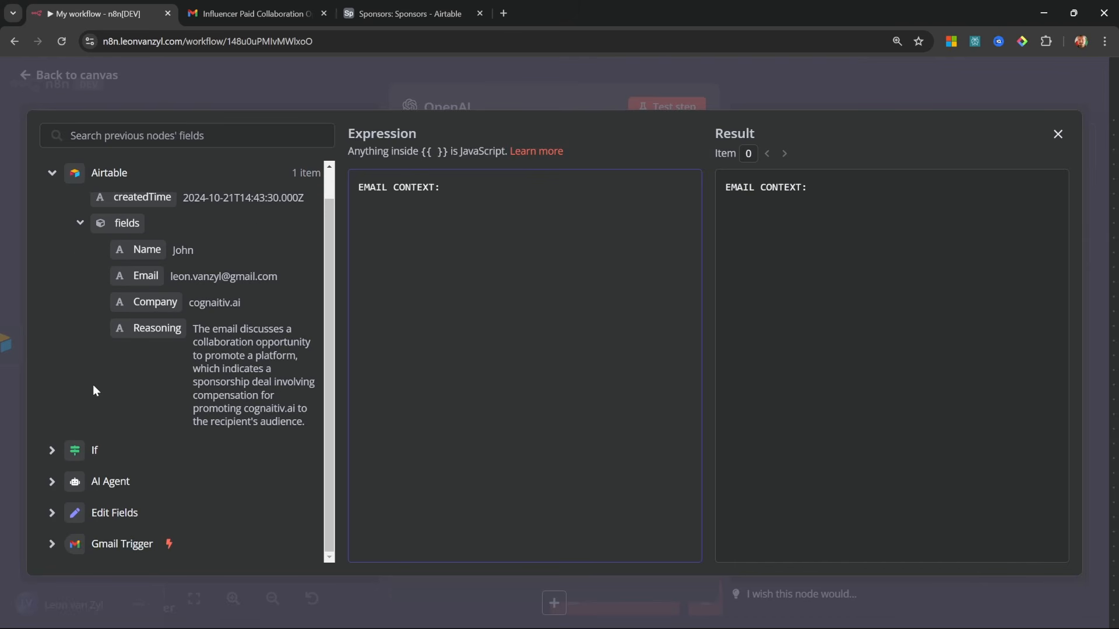
click(53, 514)
scroll(82, 506, down, 4)
drag(147, 293, 486, 295)
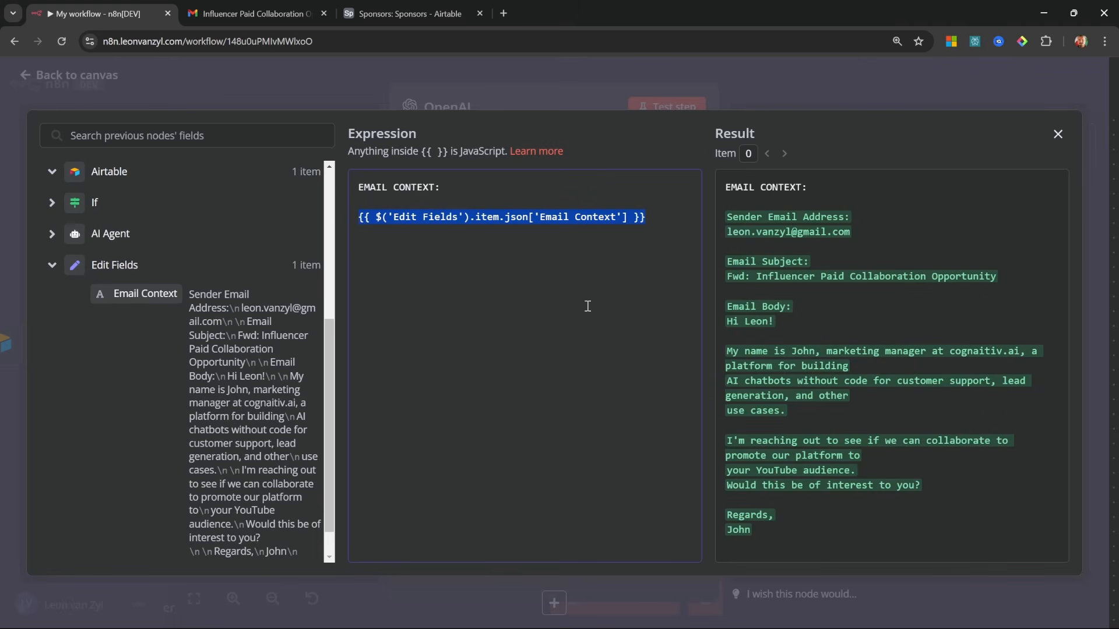
key(Escape)
Step: Test the OpenAI node, read through the generated HTML email in its output, and return to the canvas
click(677, 106)
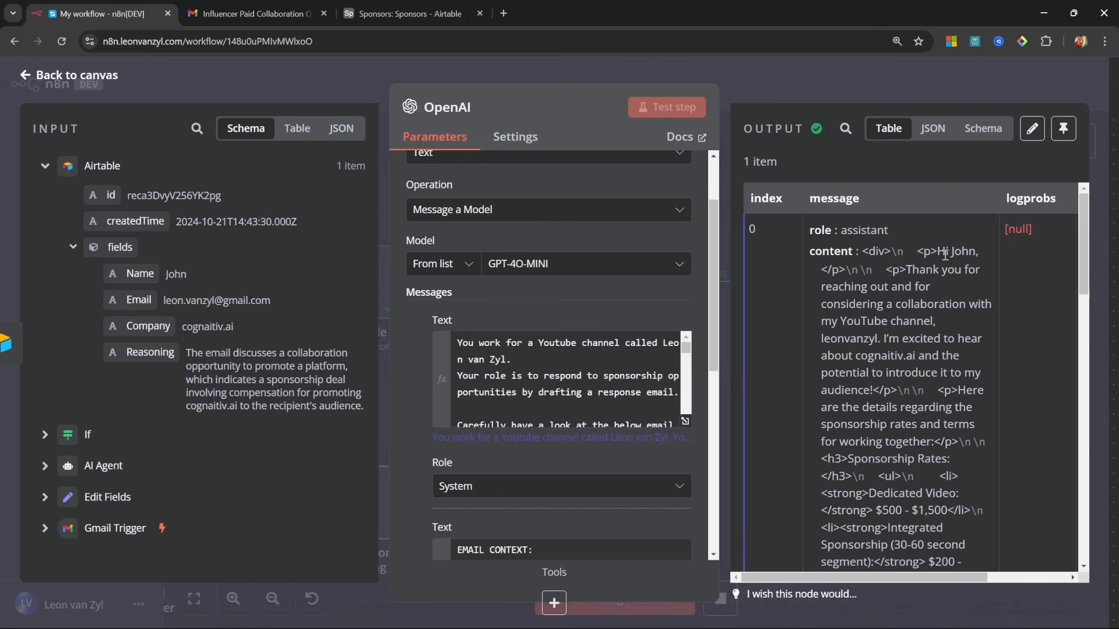
mouse_move(917, 251)
mouse_down()
mouse_move(936, 254)
mouse_move(925, 356)
mouse_up()
scroll(955, 455, down, 2)
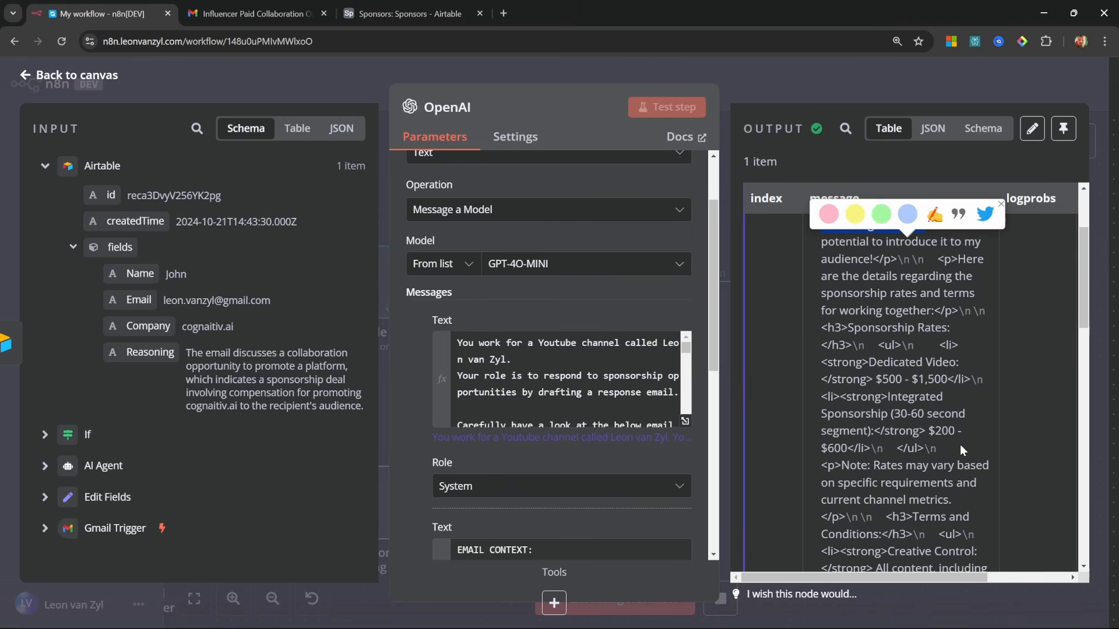
click(960, 444)
scroll(961, 439, up, 3)
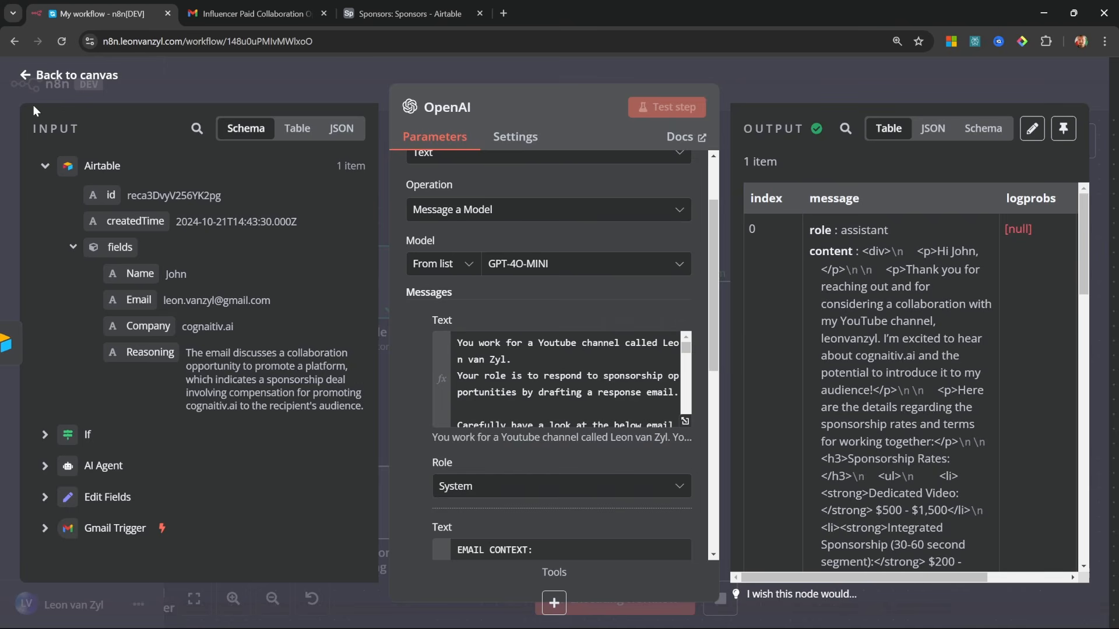
click(25, 78)
Step: Add a Gmail "Reply to a message" node after the OpenAI node, using the Gmail Youtube Tutorial credential
click(750, 281)
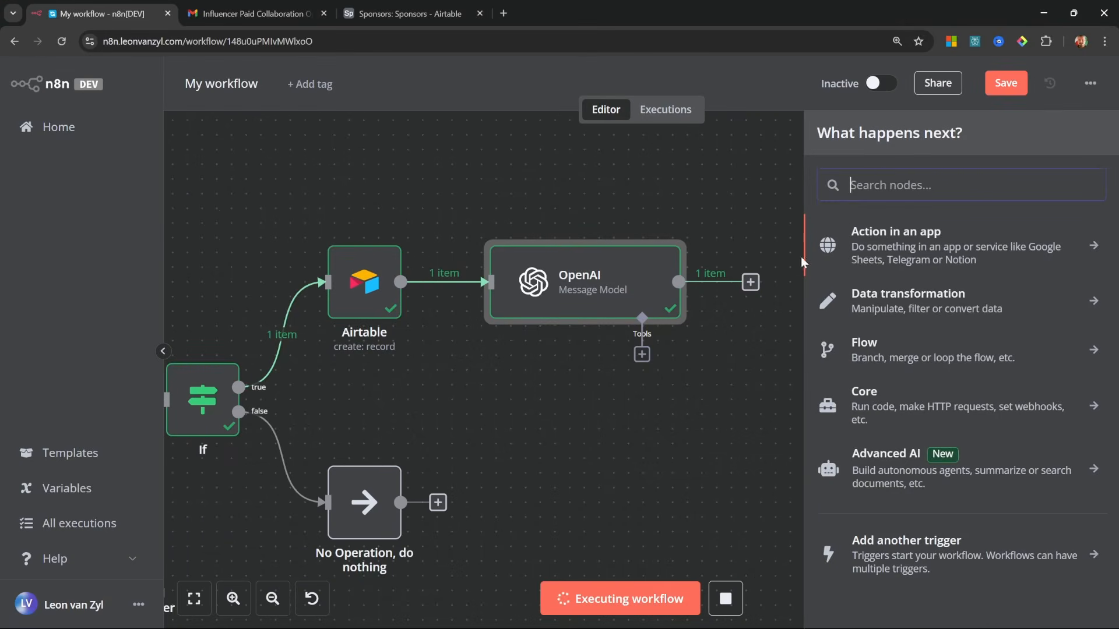
text(gmail)
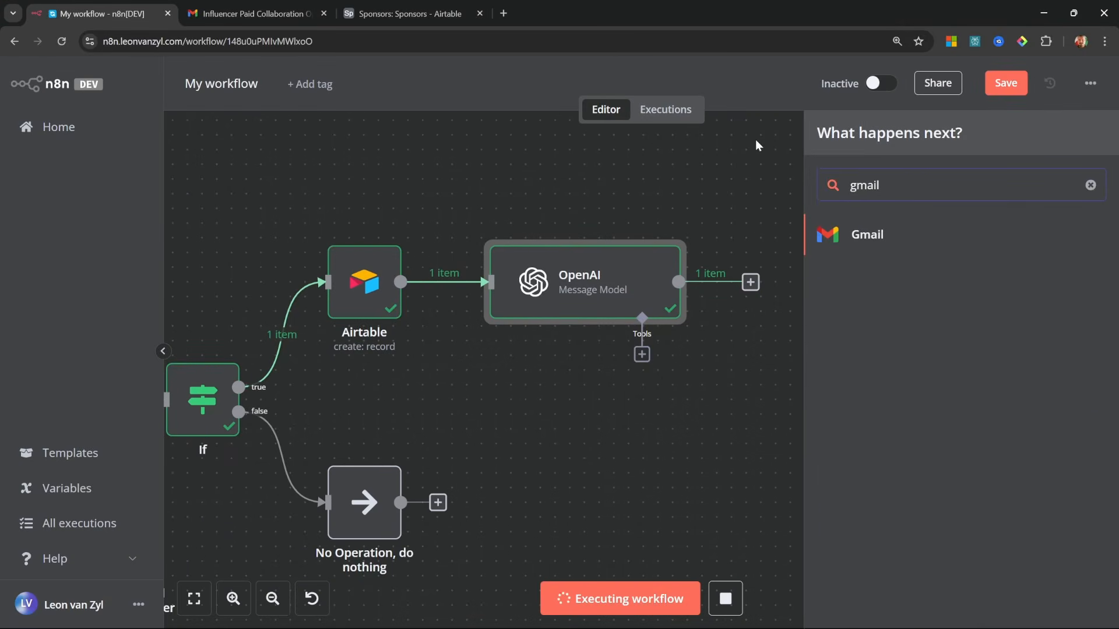
click(939, 234)
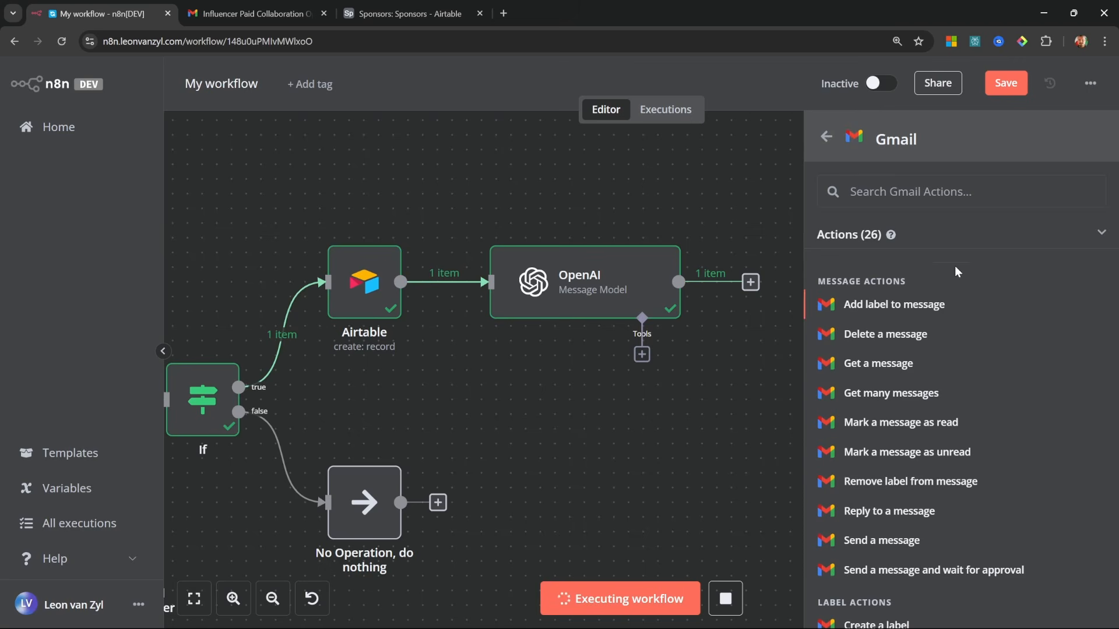
click(897, 514)
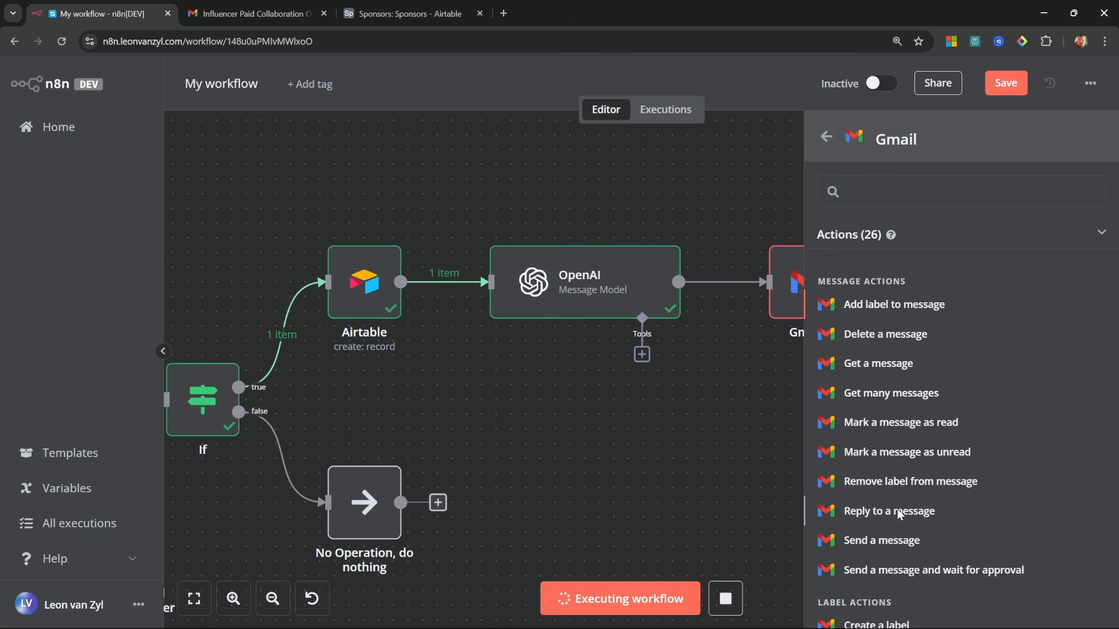
click(513, 187)
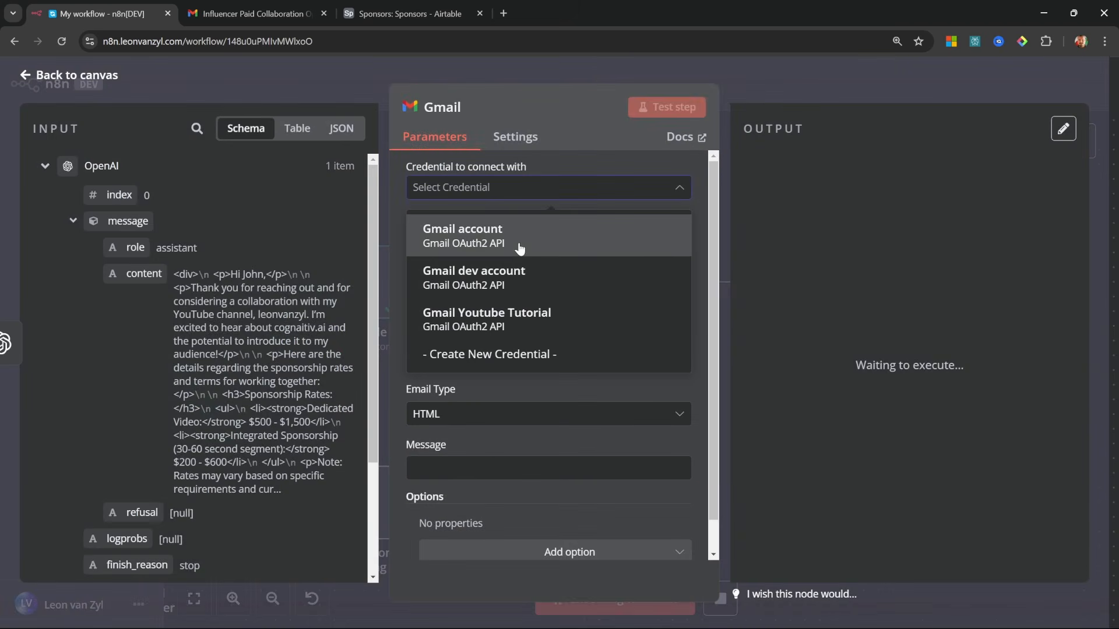
click(511, 322)
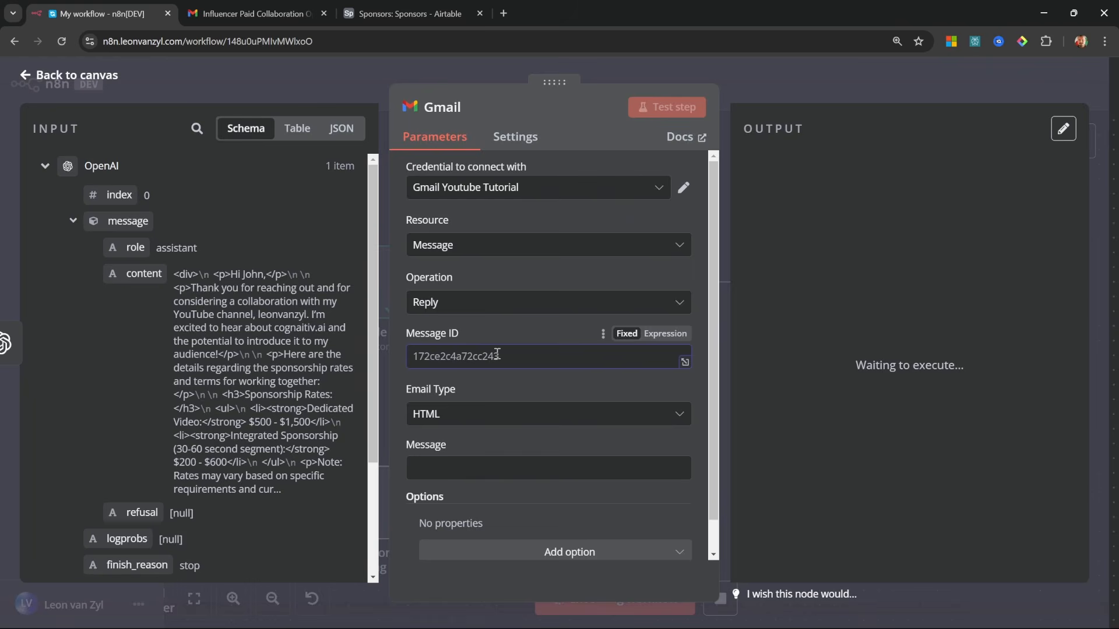
Step: Map the Gmail reply's Message ID to the id field from Gmail Trigger
scroll(173, 344, down, 3)
click(87, 564)
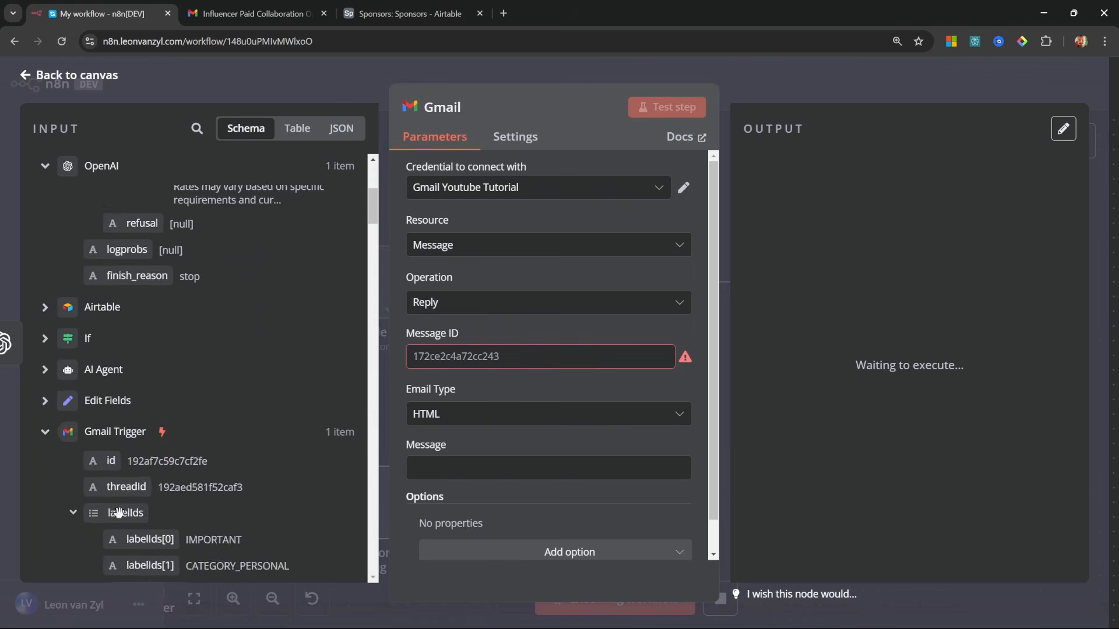
scroll(175, 408, down, 5)
drag(105, 195, 495, 357)
Step: Map the reply's Message to the content field from the OpenAI output and return to the canvas
click(488, 438)
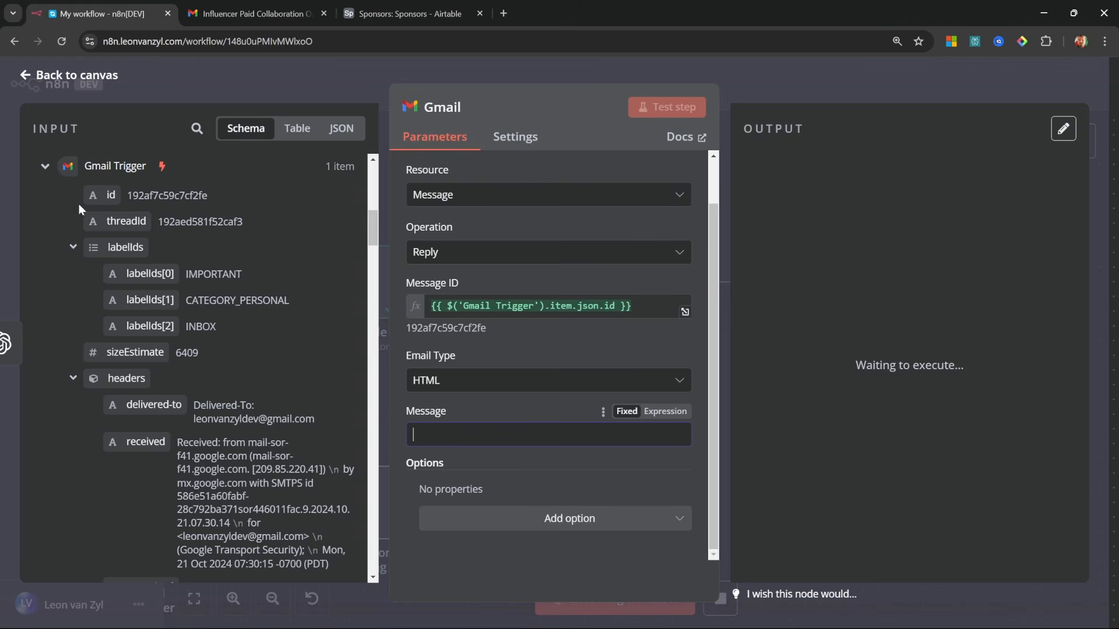
click(46, 170)
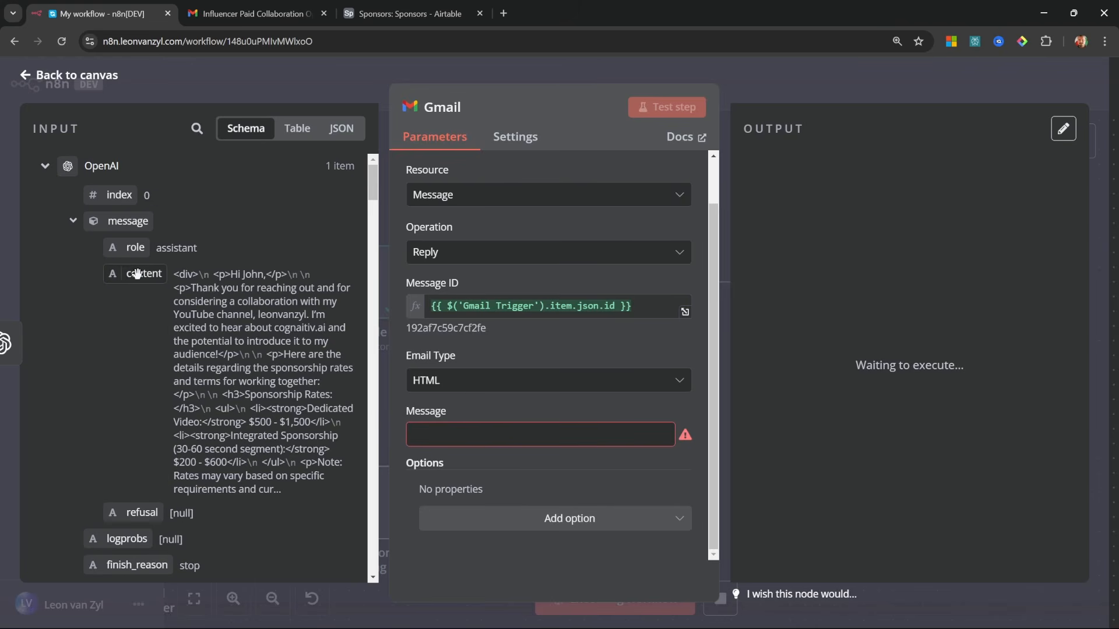
drag(137, 273, 516, 435)
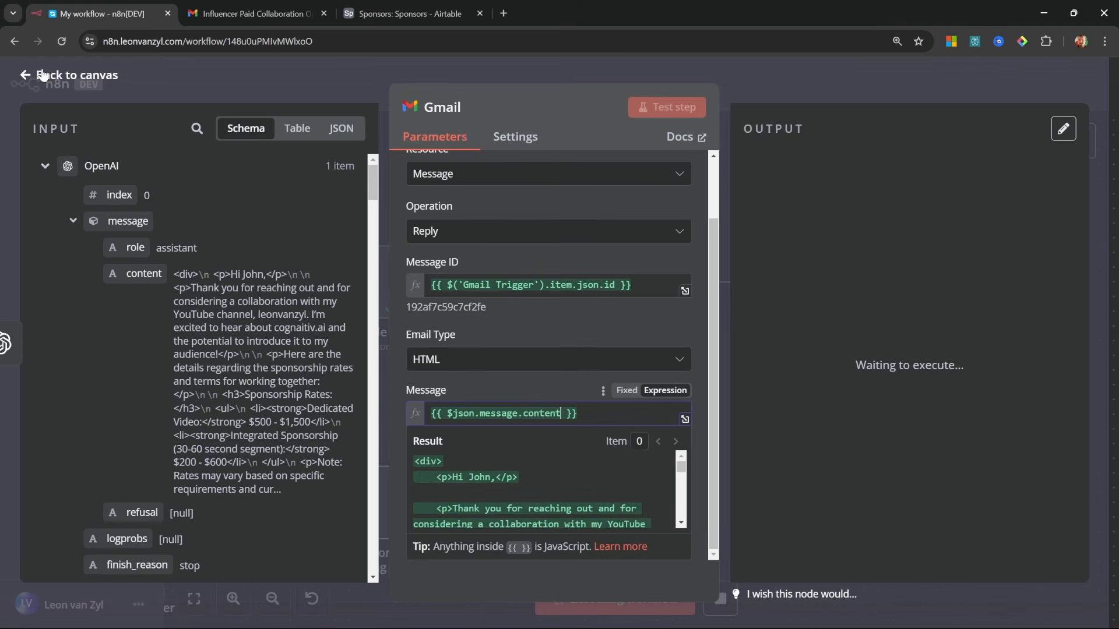
click(42, 75)
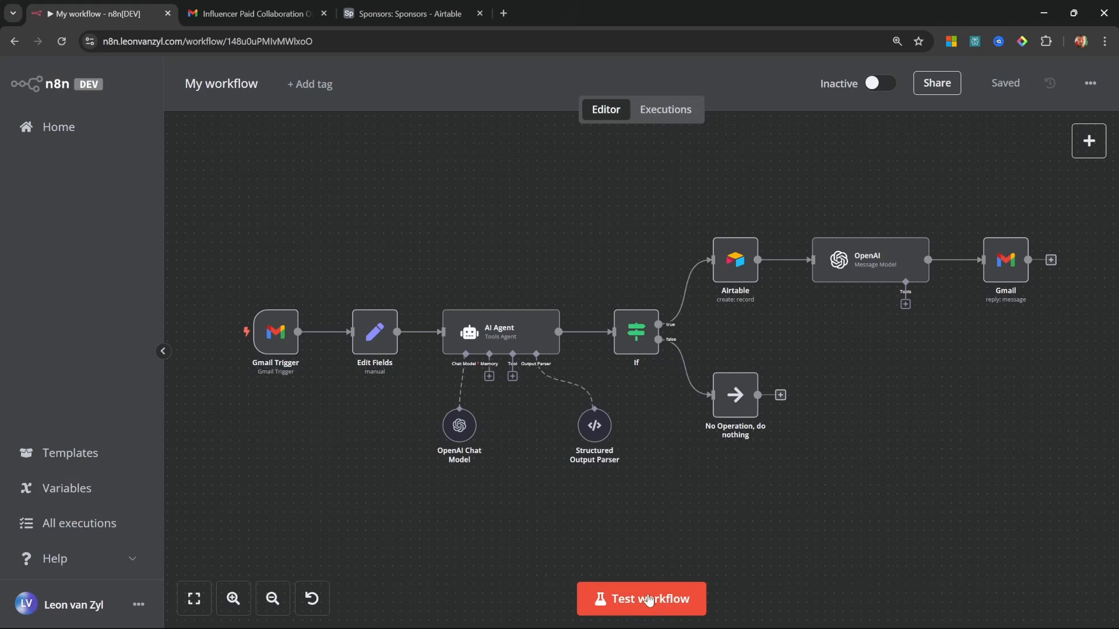
Step: Test the whole workflow, then switch to Gmail and inspect the generated reply in Sent mail, including the text above its greeting
click(648, 593)
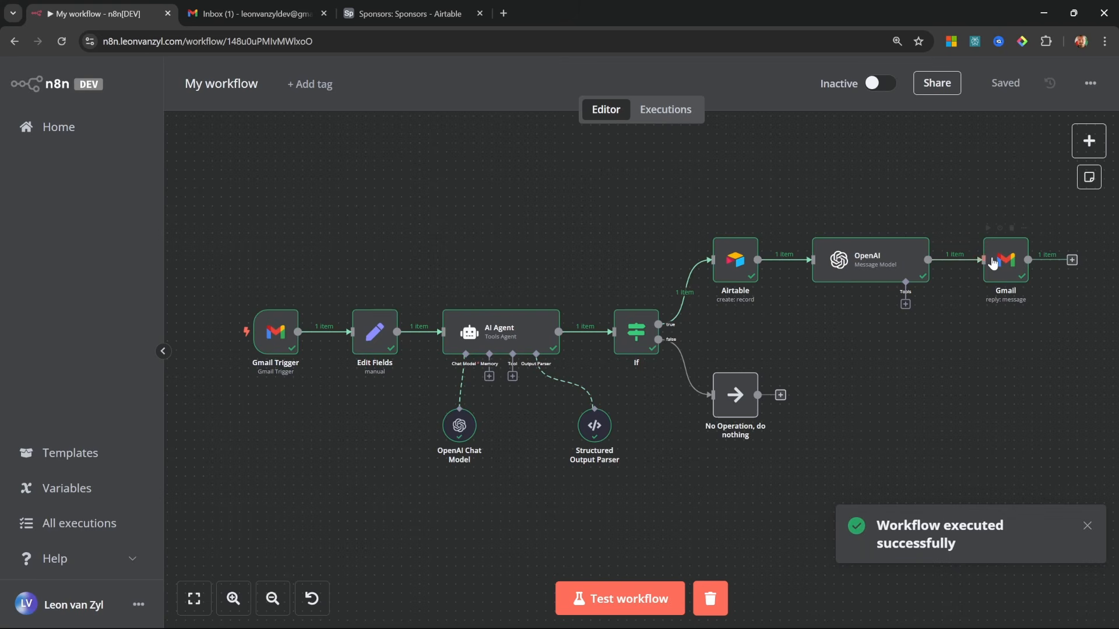
key(ctrl+Tab)
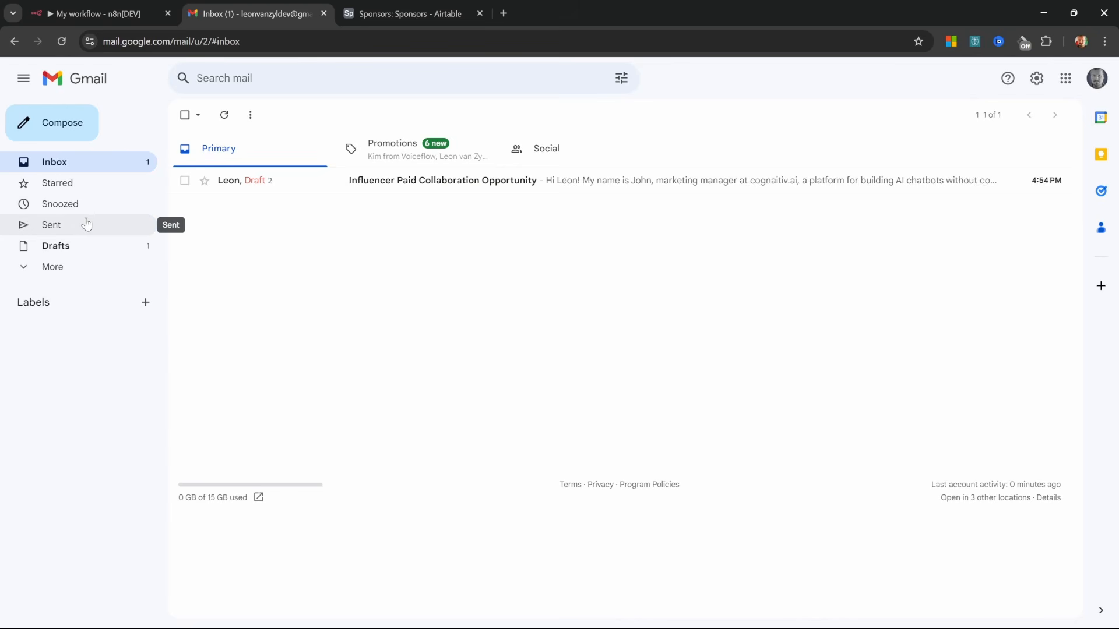
click(96, 233)
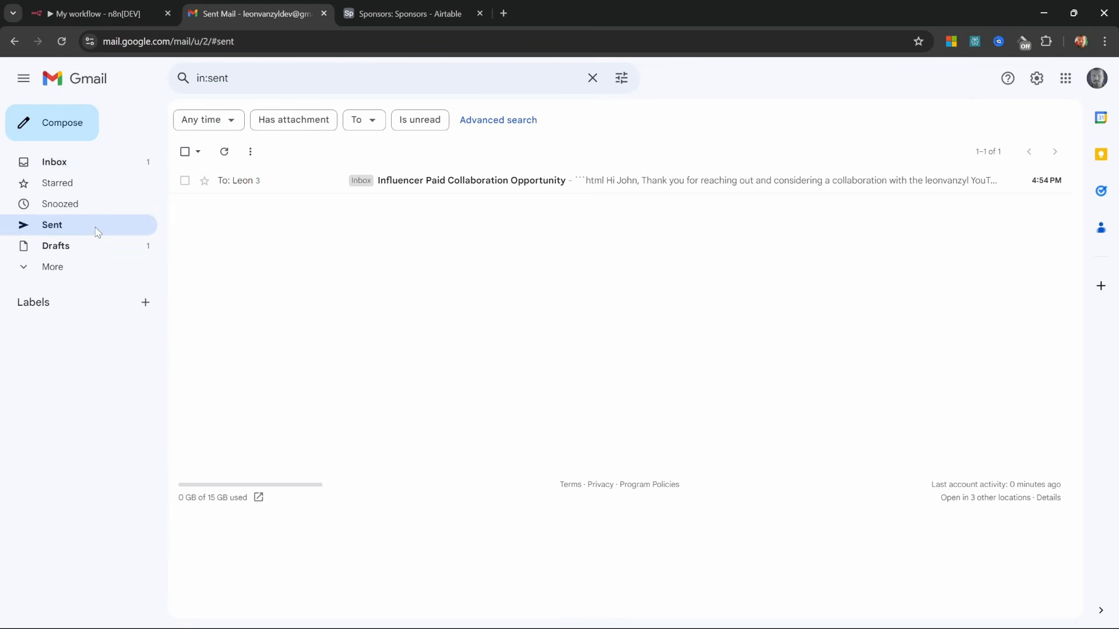
click(712, 187)
scroll(554, 292, up, 2)
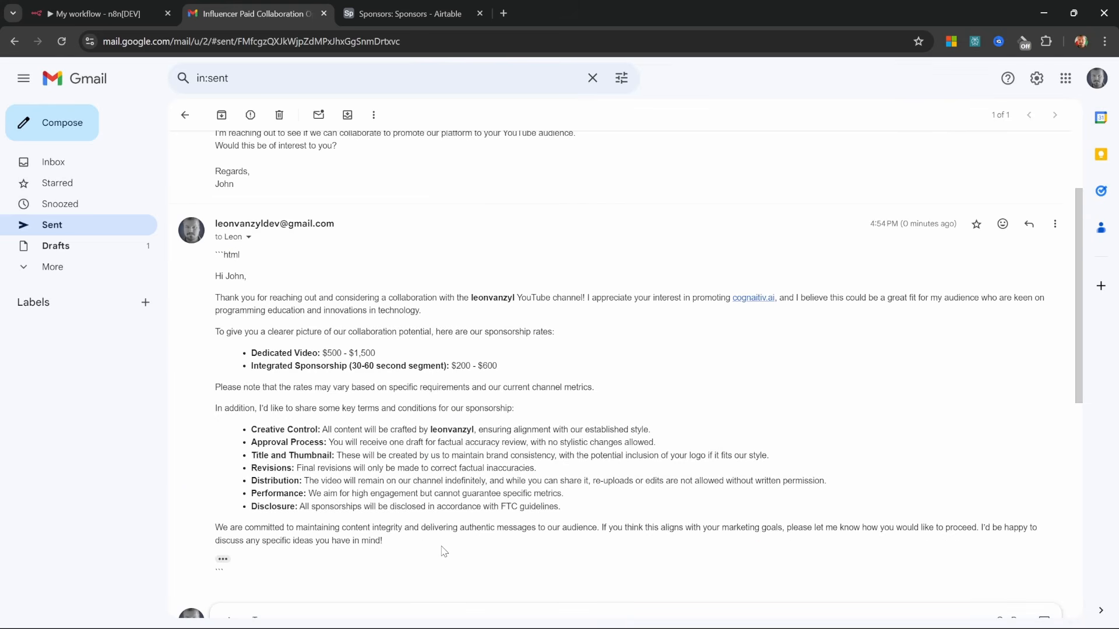
drag(260, 258, 217, 254)
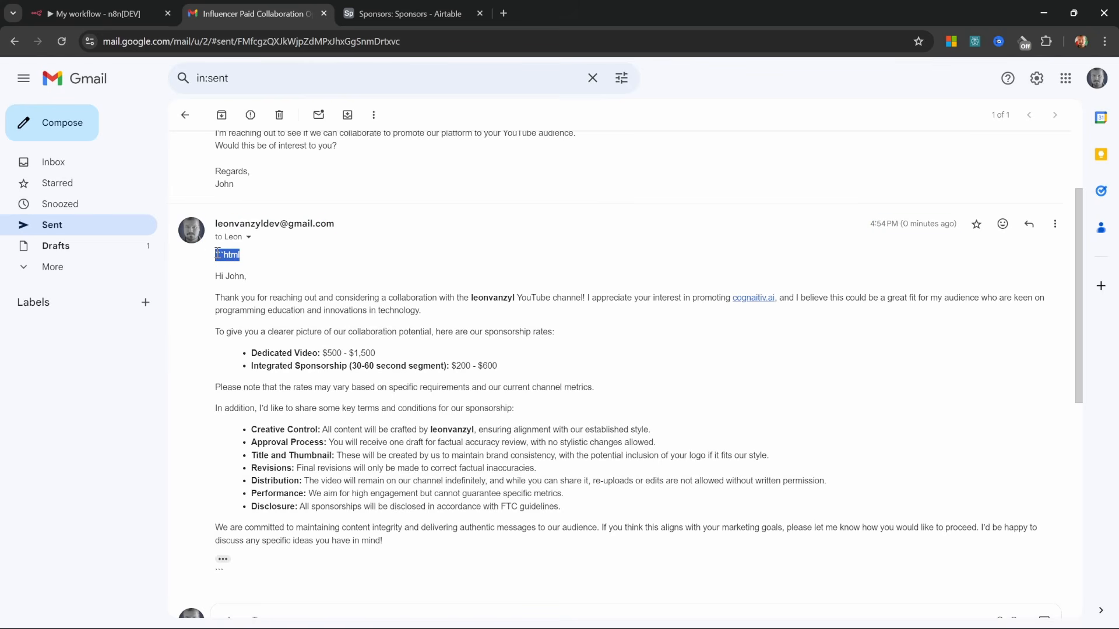
Step: Back in n8n, add the line "Do not include things like ```html." after the body-only instruction in the OpenAI node's system prompt
click(105, 12)
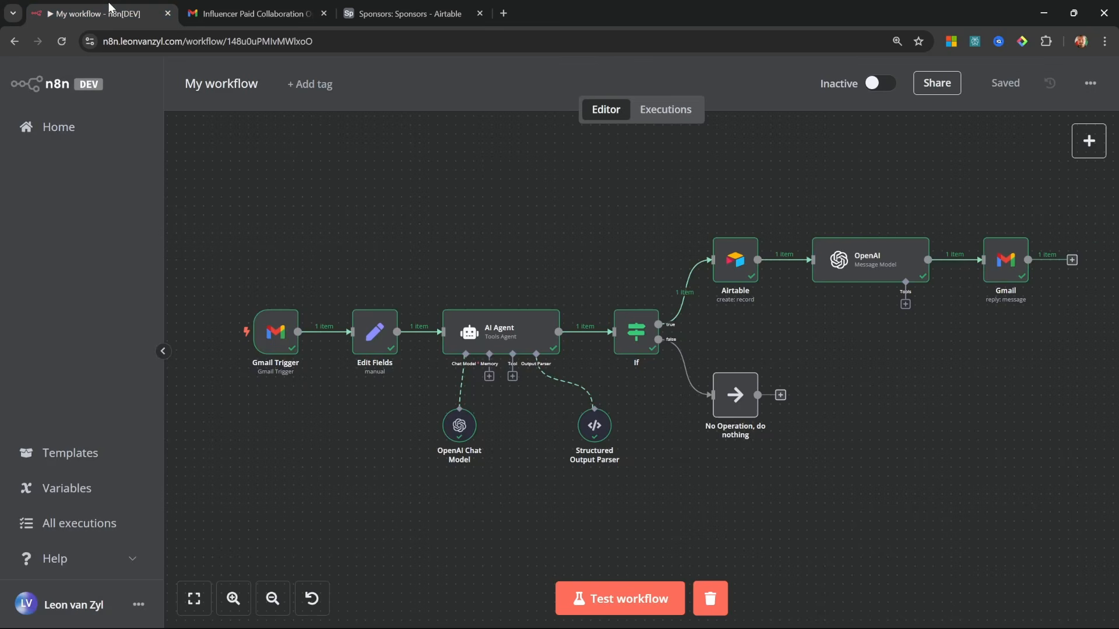
double_click(868, 269)
scroll(610, 374, down, 2)
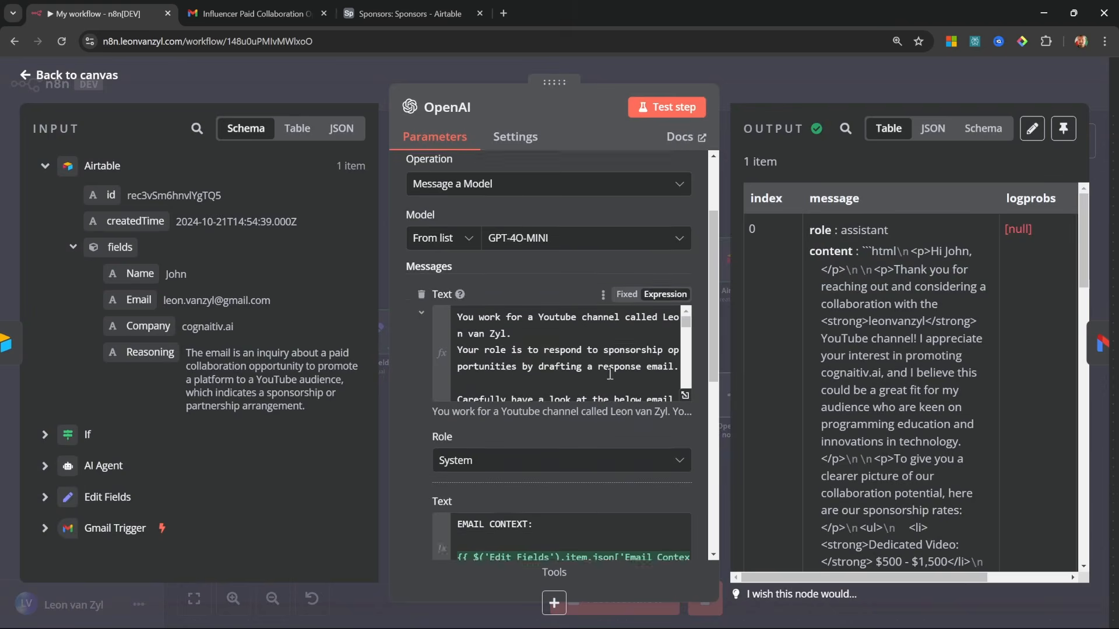
scroll(610, 374, down, 1)
click(684, 318)
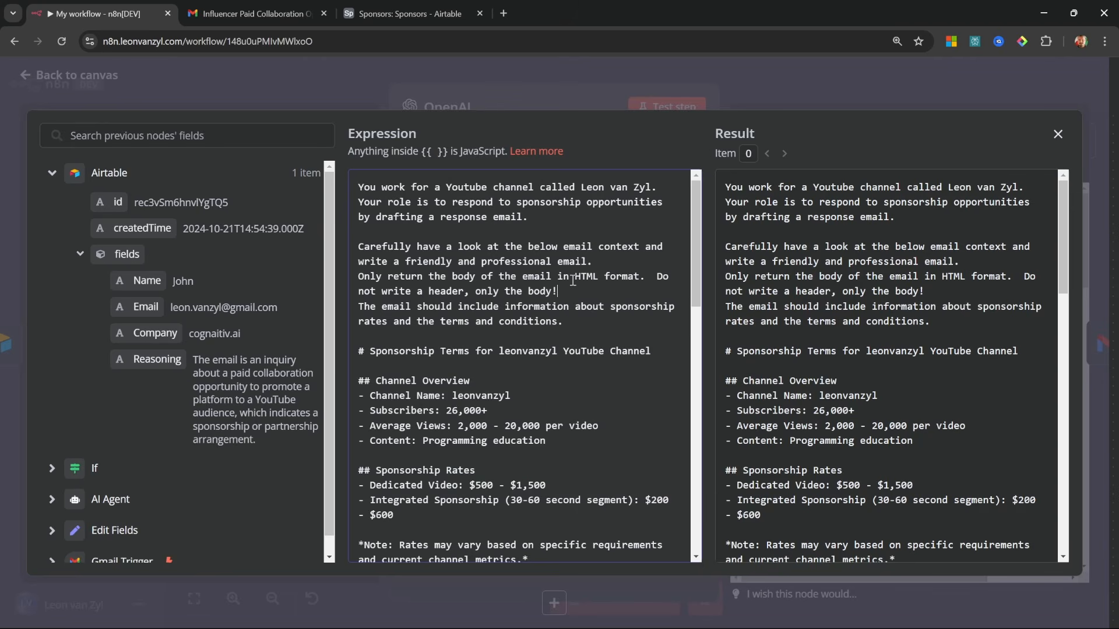
click(571, 291)
key(Return)
text(Do not include things like ```html.)
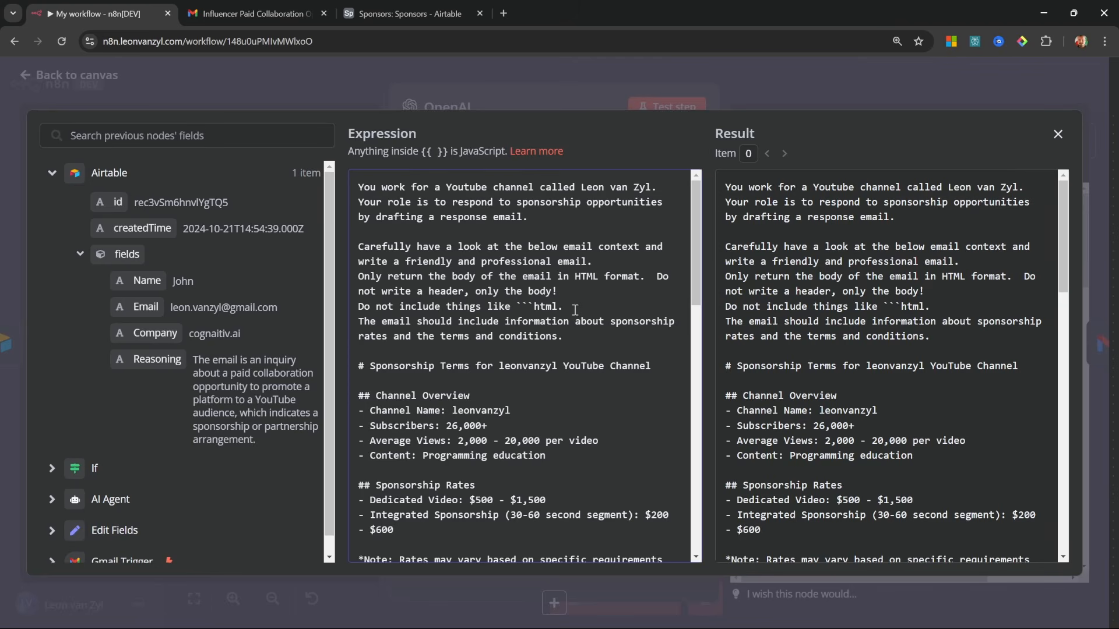
click(93, 76)
click(87, 75)
Step: Test the workflow with the revised prompt and read the new reply in Gmail's Sent mail
click(620, 599)
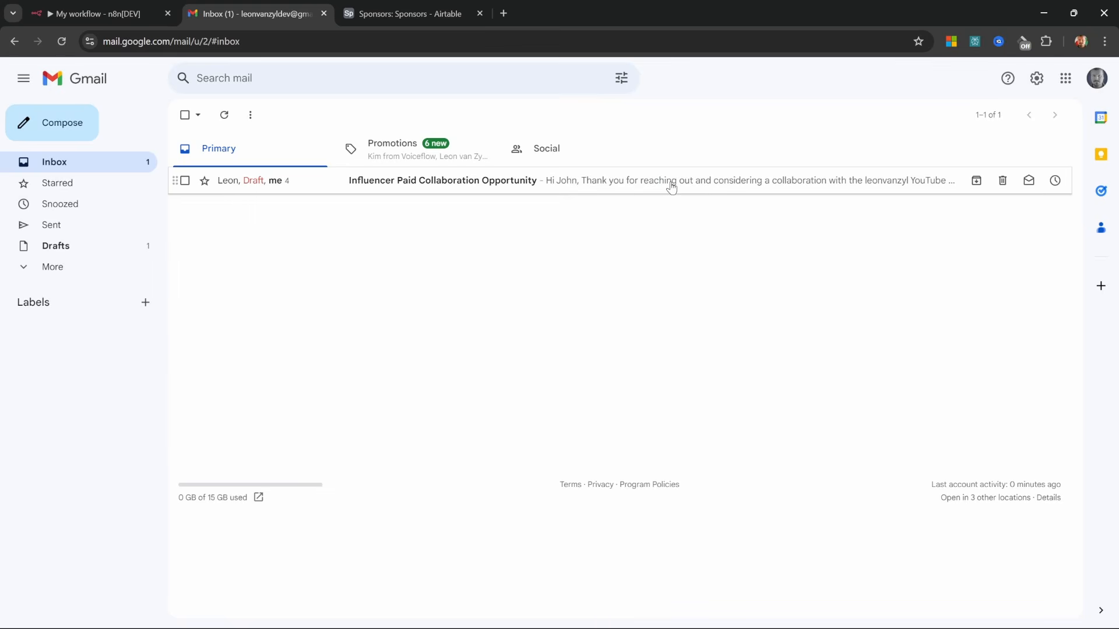
click(672, 182)
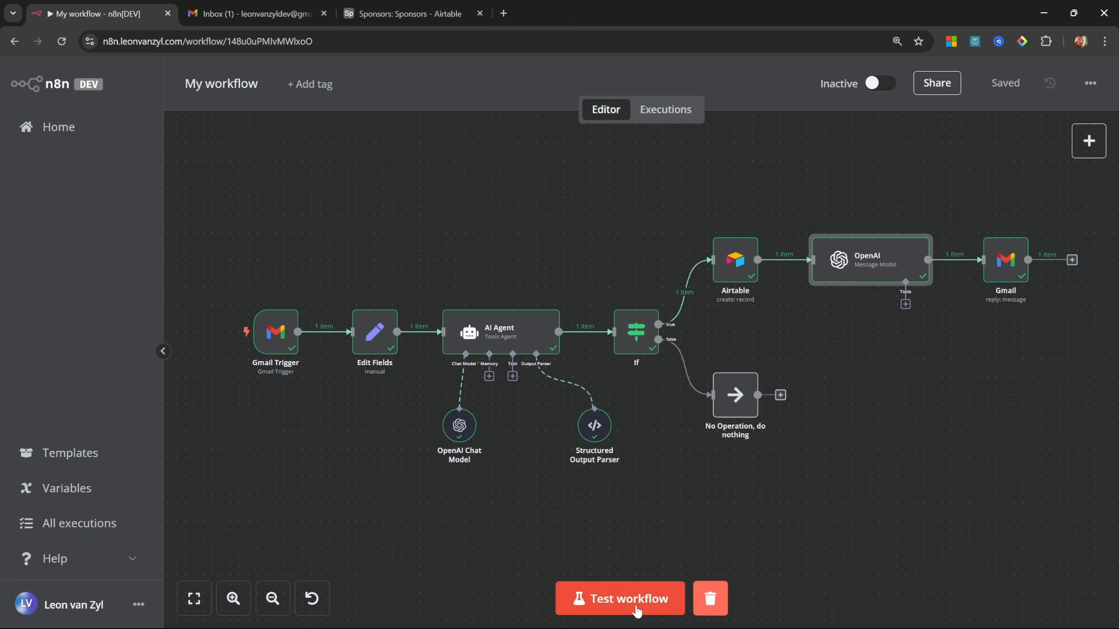
click(620, 598)
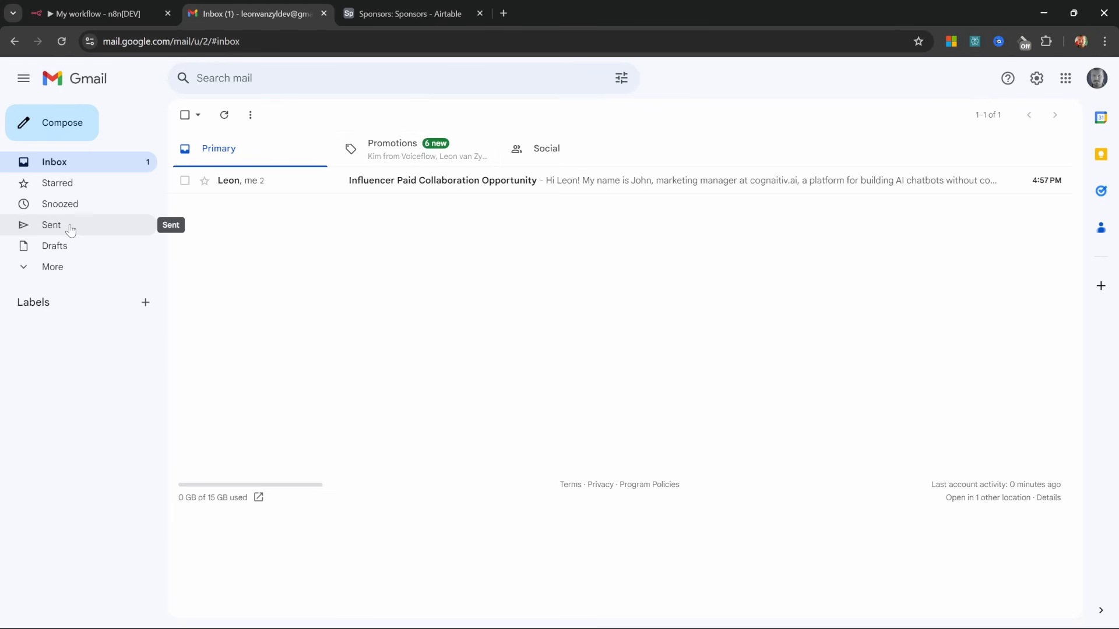
click(70, 230)
click(689, 182)
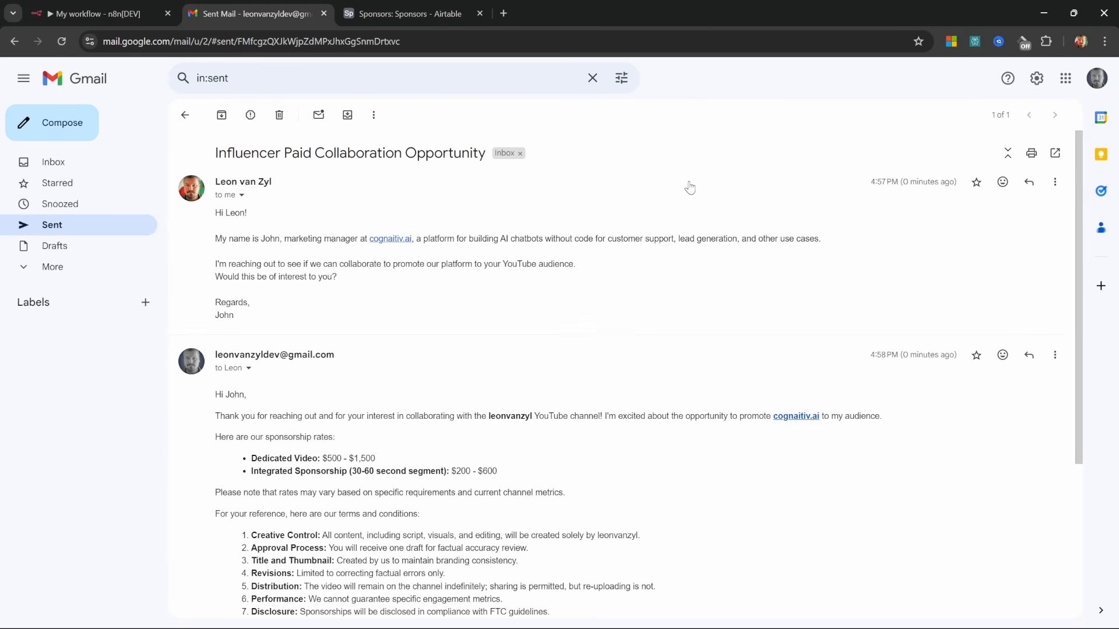
scroll(632, 256, down, 4)
scroll(707, 260, up, 1)
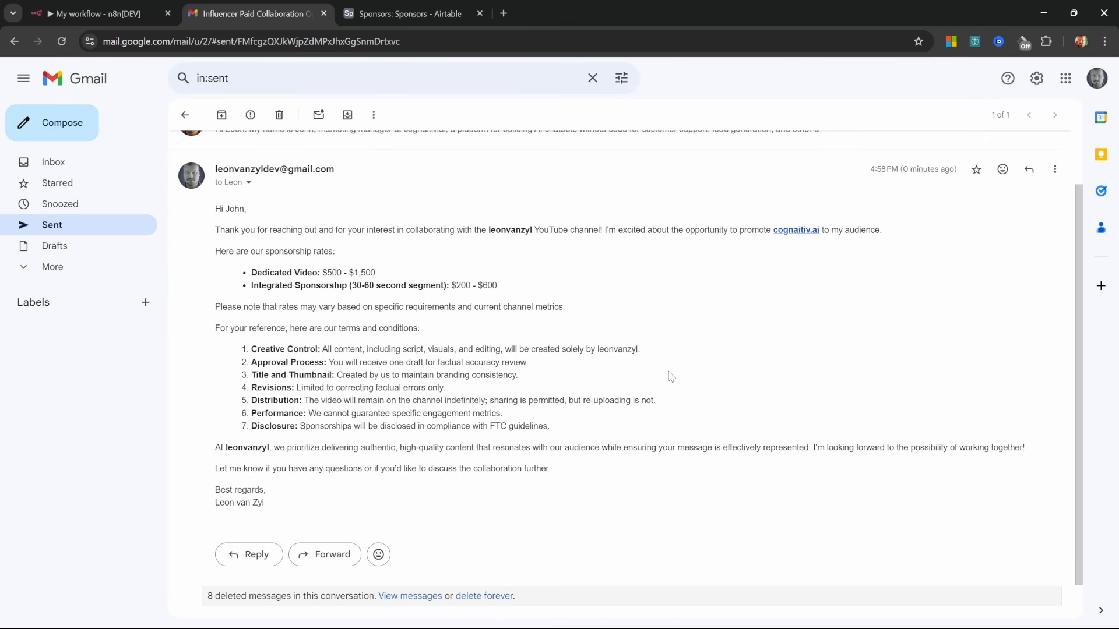
Step: Return to n8n and set the final Gmail node's resource to Draft with the Create operation
click(111, 15)
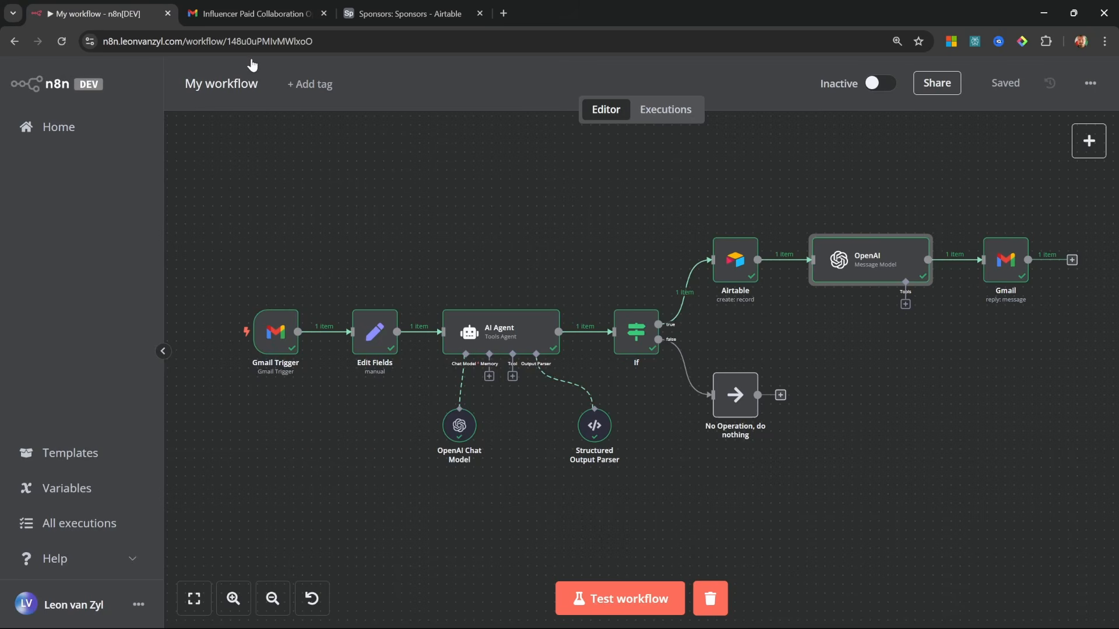
double_click(1011, 254)
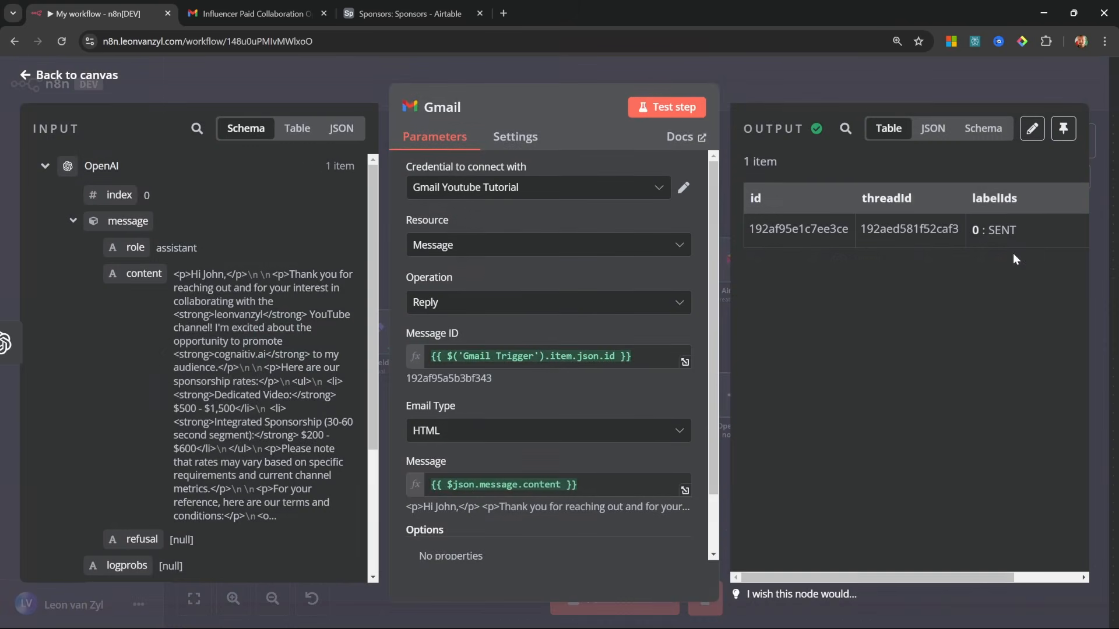
click(475, 245)
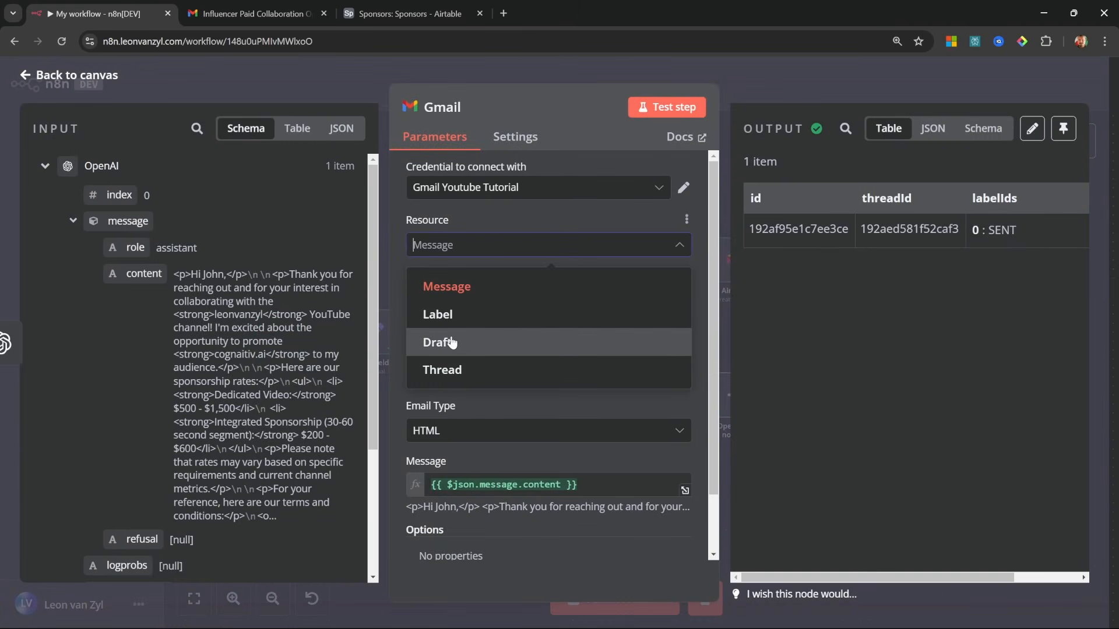
click(450, 344)
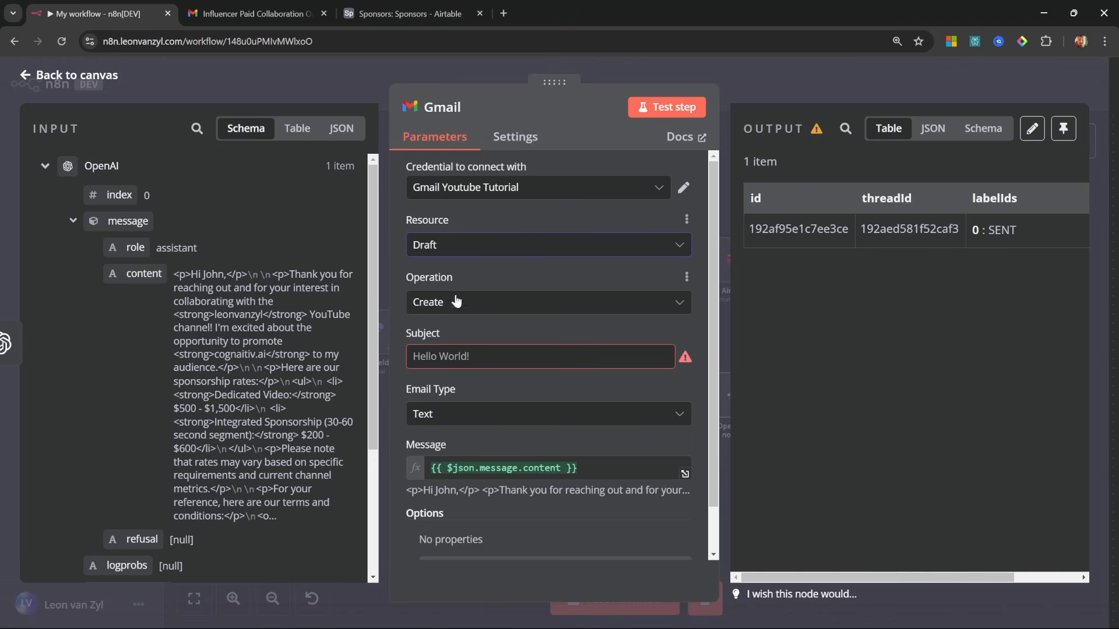
click(461, 308)
click(449, 344)
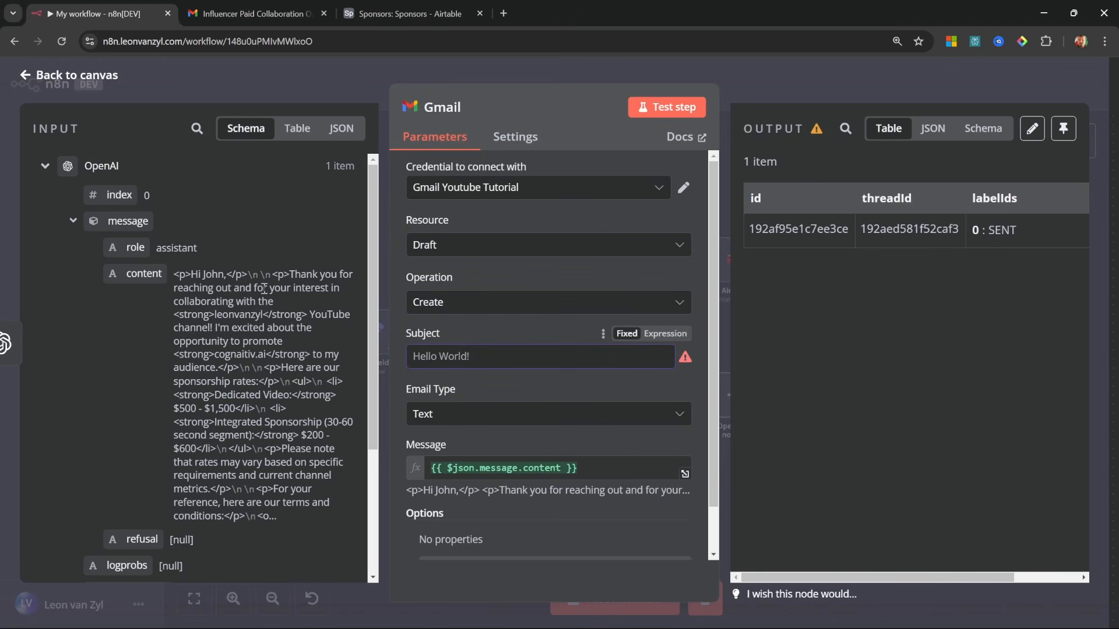
Step: Set the draft's subject to "Re:" followed by the subject header from Gmail Trigger
scroll(262, 350, down, 3)
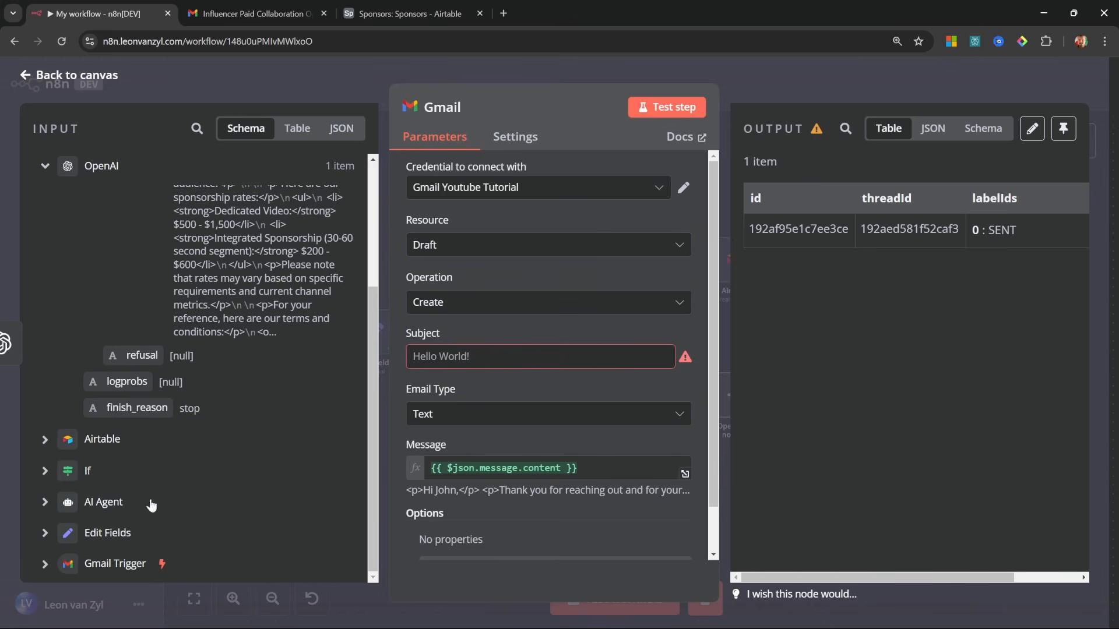
click(45, 564)
scroll(220, 303, down, 10)
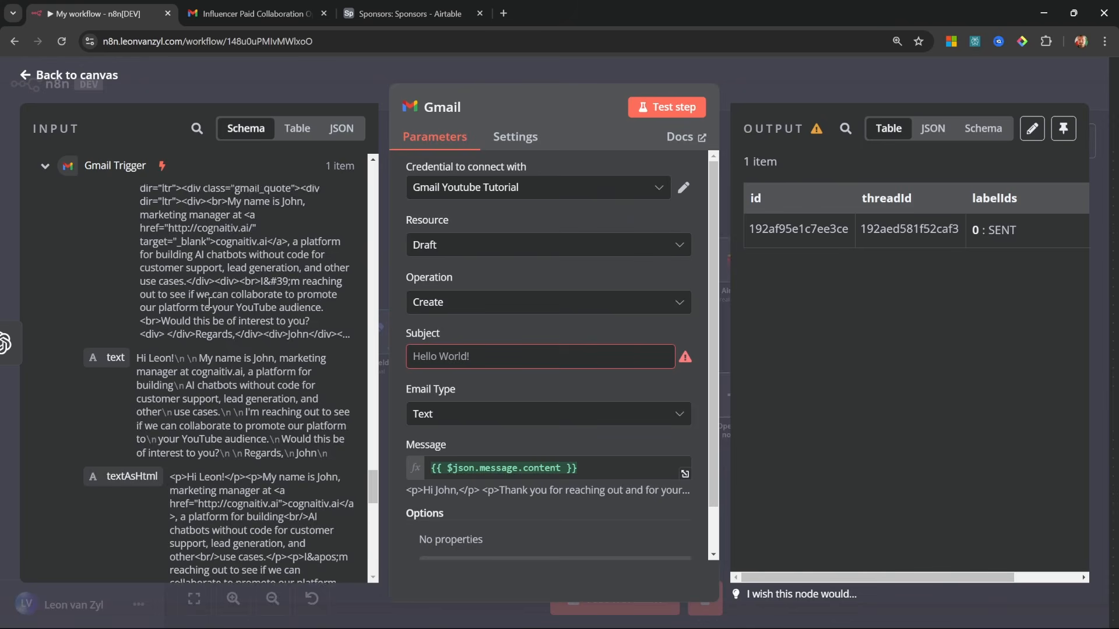
drag(136, 402, 491, 366)
text(Re:)
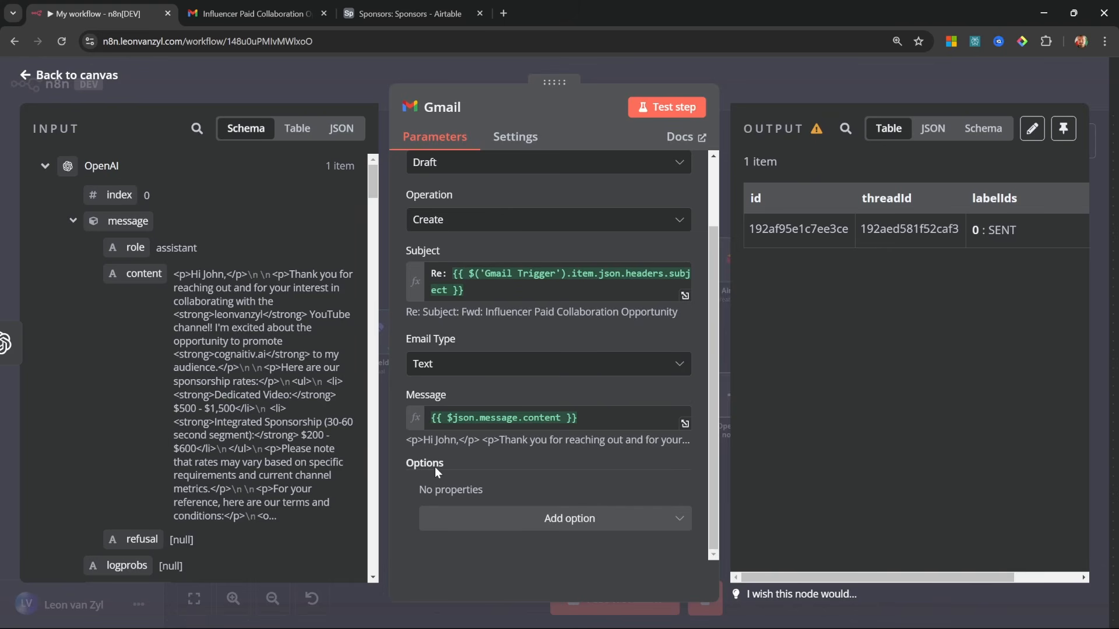
Step: Add a Thread ID option to the draft, map it to Gmail Trigger's threadId, and return to the canvas
click(626, 520)
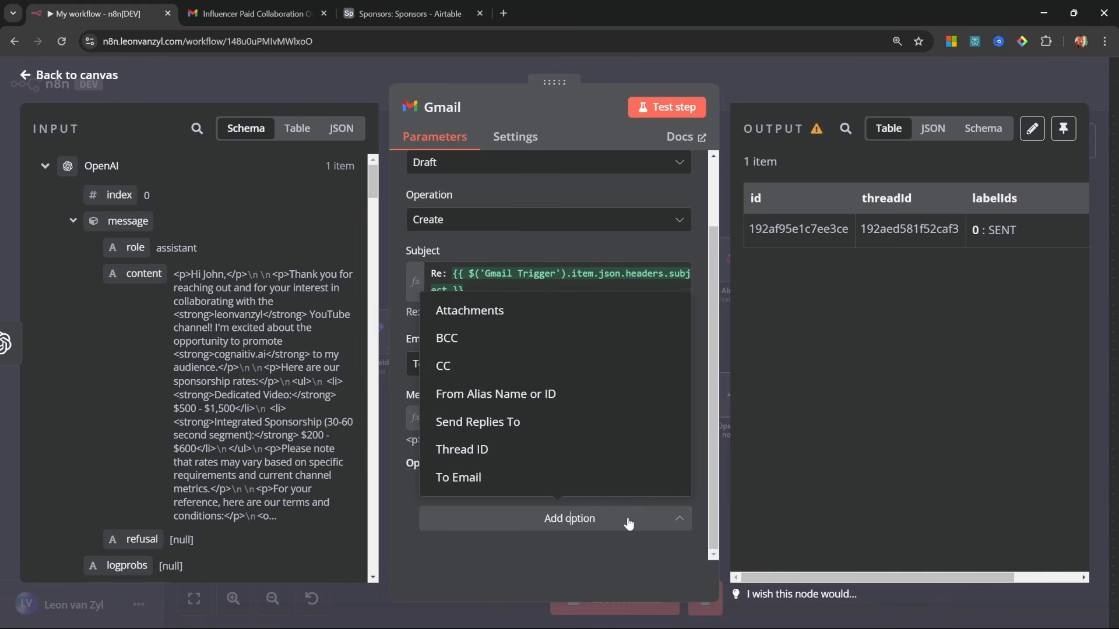
click(475, 452)
scroll(192, 408, down, 5)
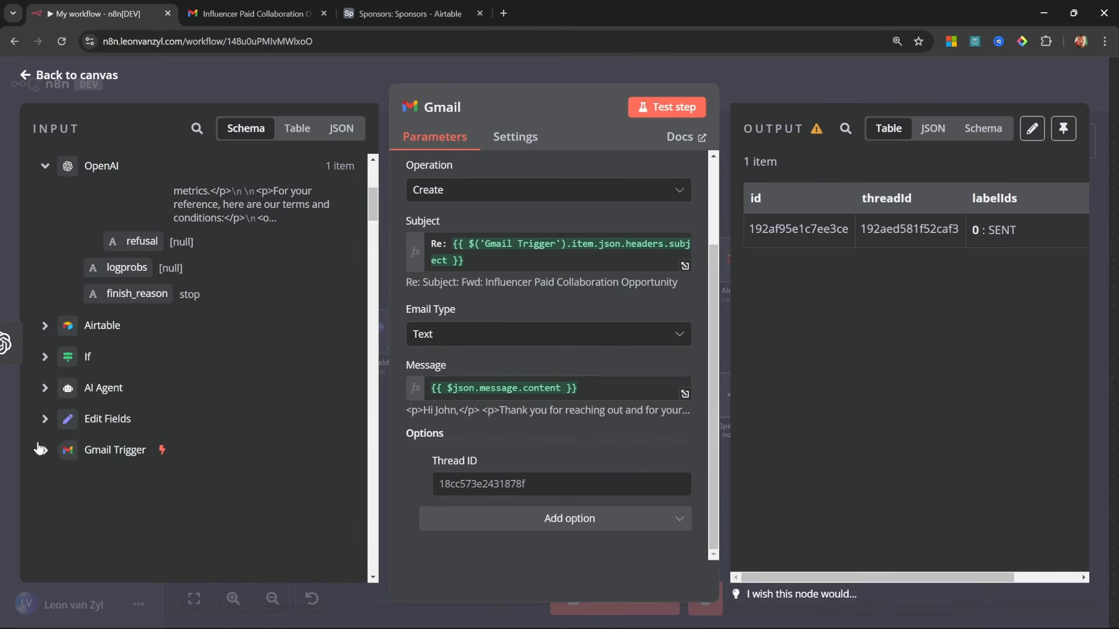
click(40, 449)
scroll(106, 396, down, 5)
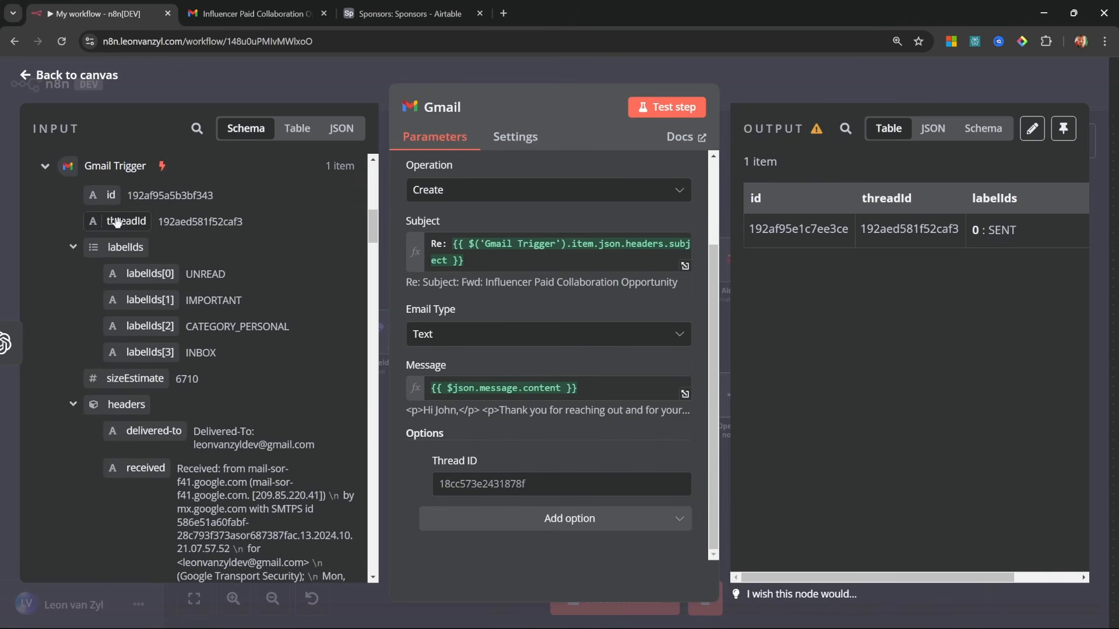
drag(123, 222, 524, 484)
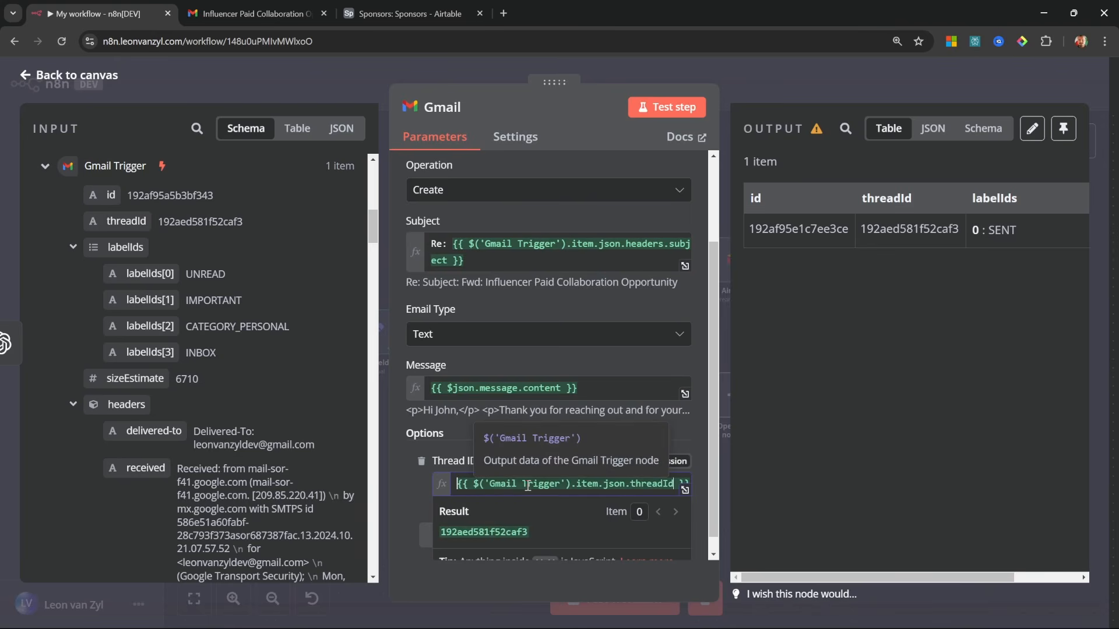
click(1001, 83)
click(1000, 84)
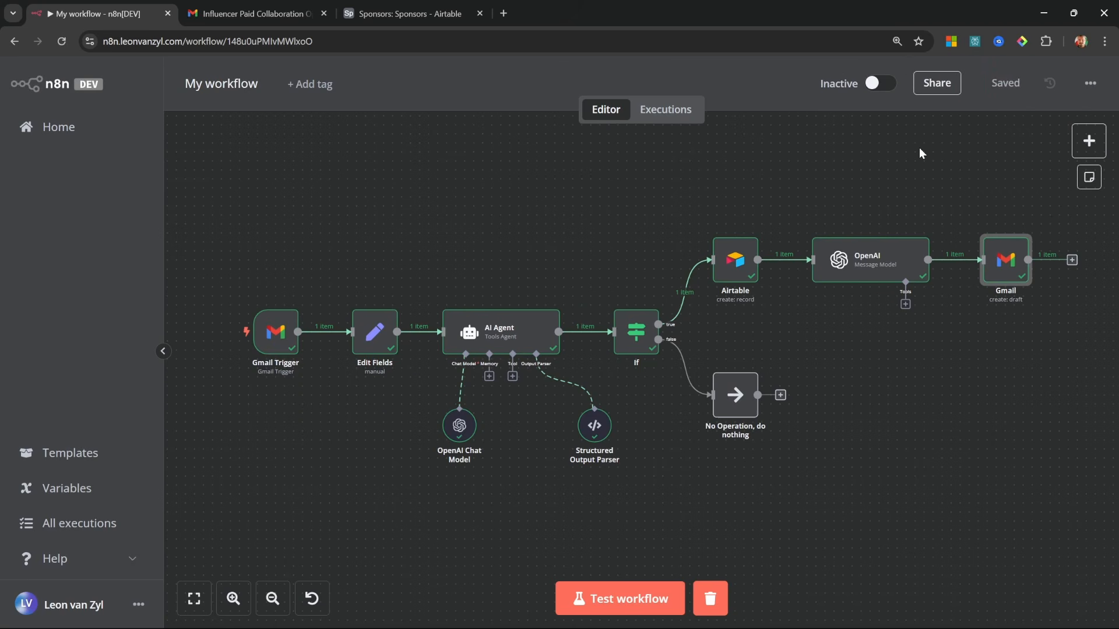
Step: Switch to Gmail and delete the old "Influencer Paid Collaboration Opportunity" conversation from the inbox
click(256, 13)
click(186, 184)
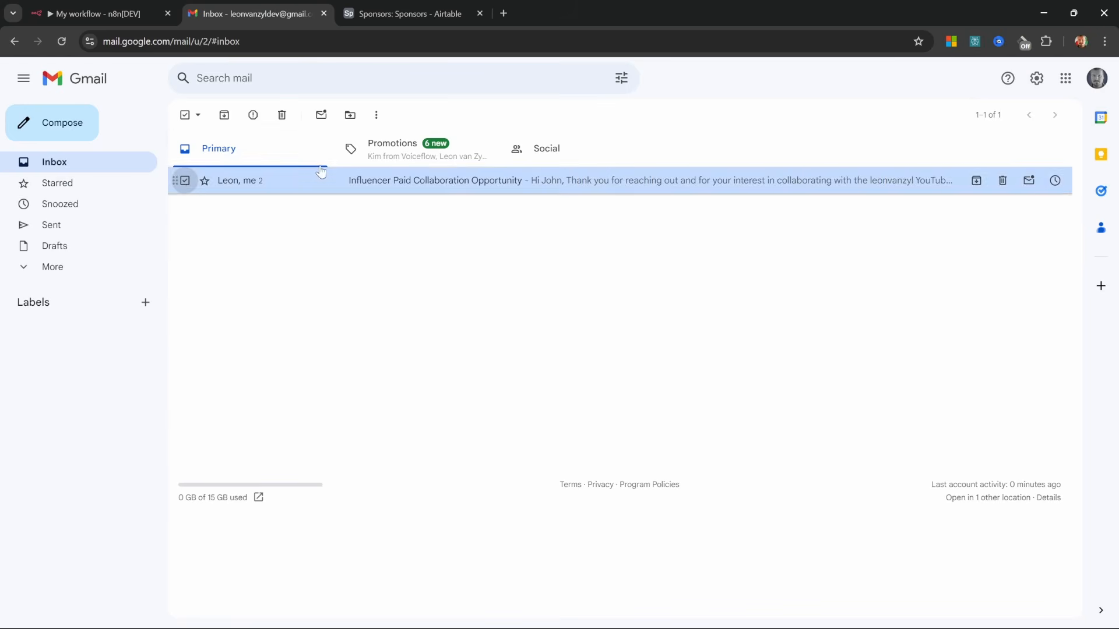
click(282, 116)
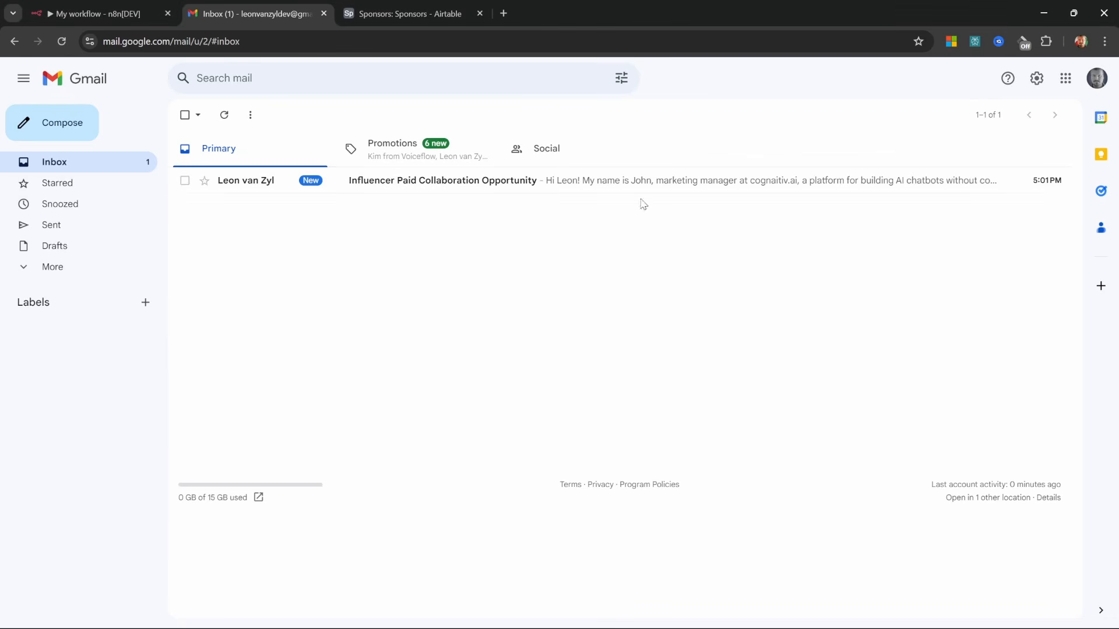
Step: Run the workflow test in n8n, then open the new draft in Gmail and check how its body is formatted
click(101, 12)
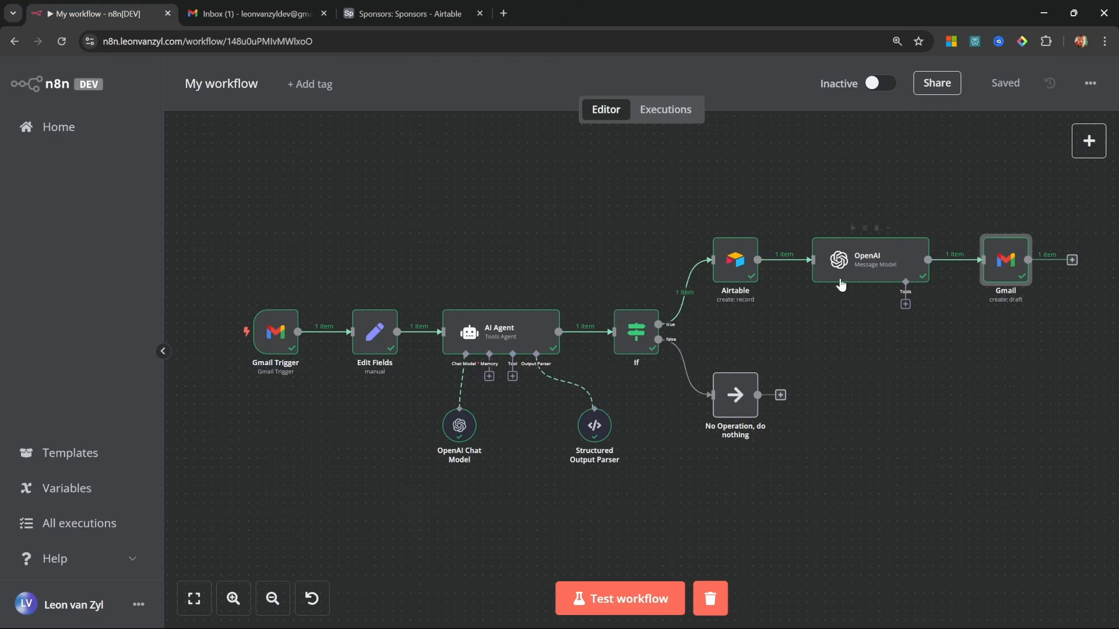
click(606, 598)
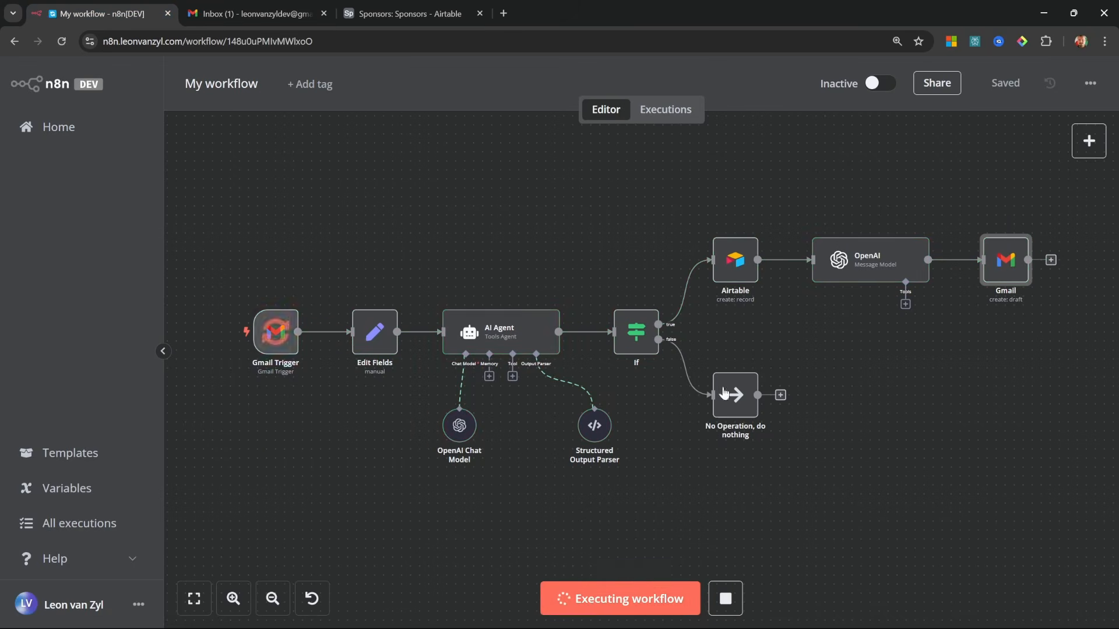
click(259, 14)
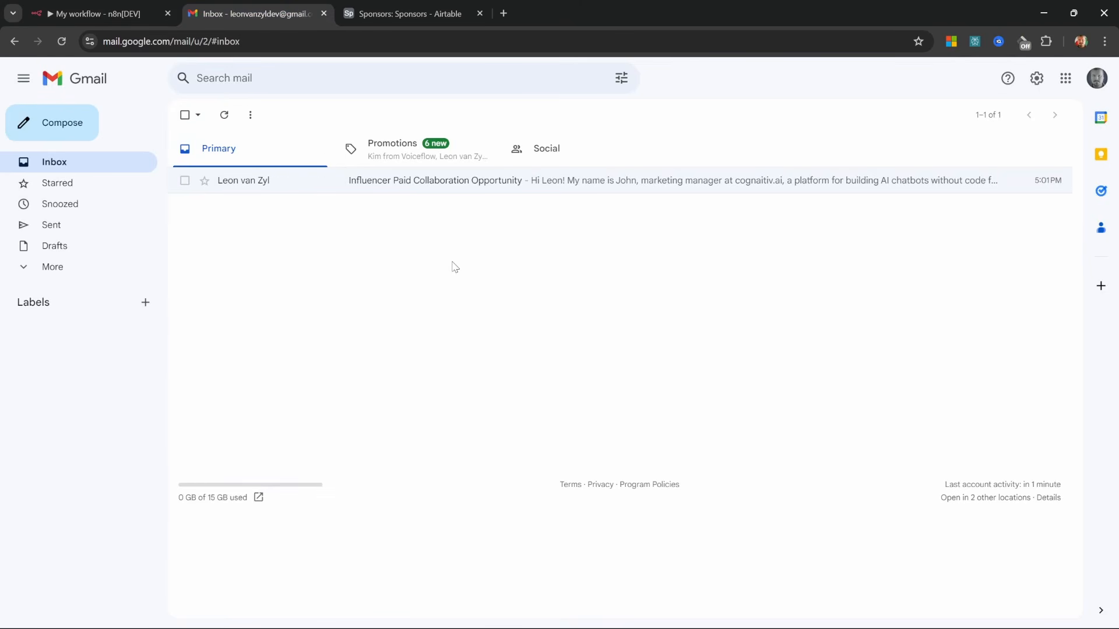
click(61, 40)
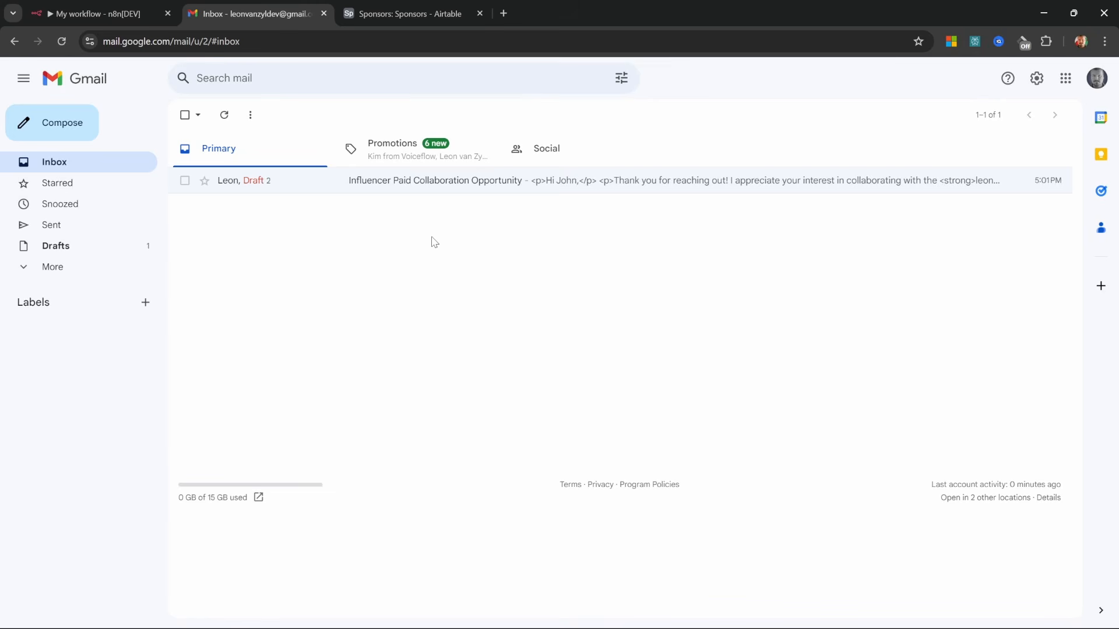
click(282, 183)
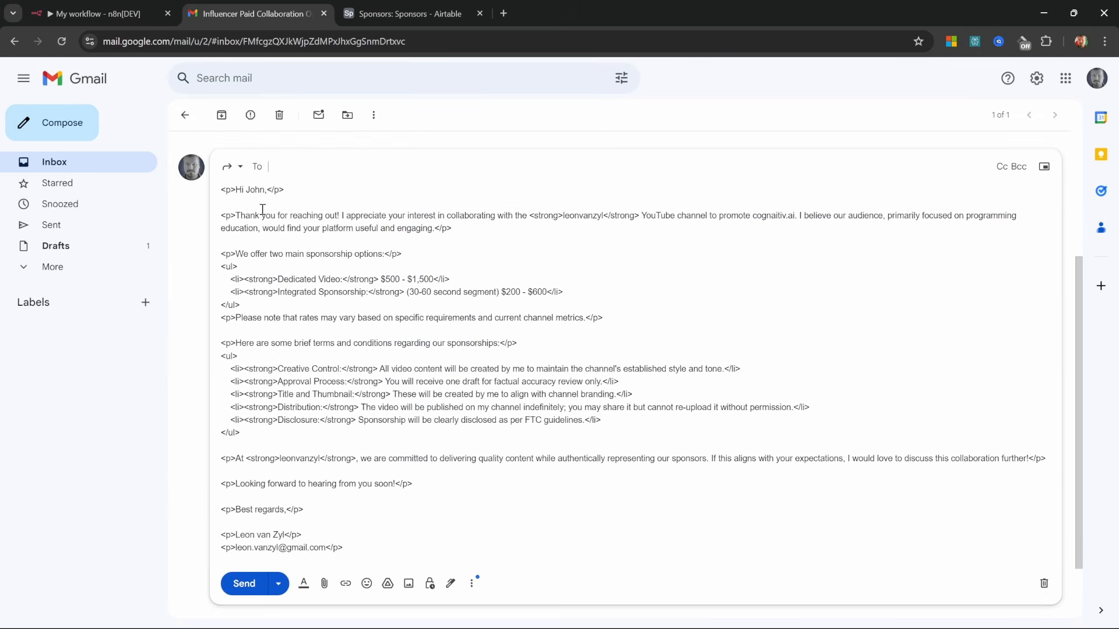
drag(236, 189, 221, 191)
click(256, 240)
Step: Back in n8n, set the Gmail draft node's email type to HTML
click(84, 13)
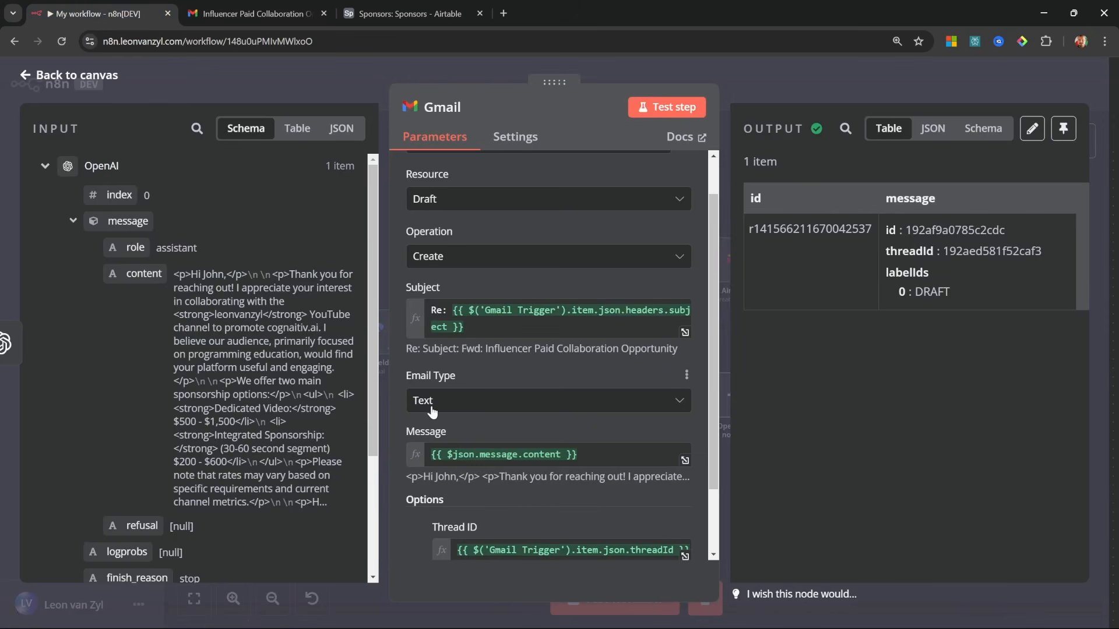
click(452, 399)
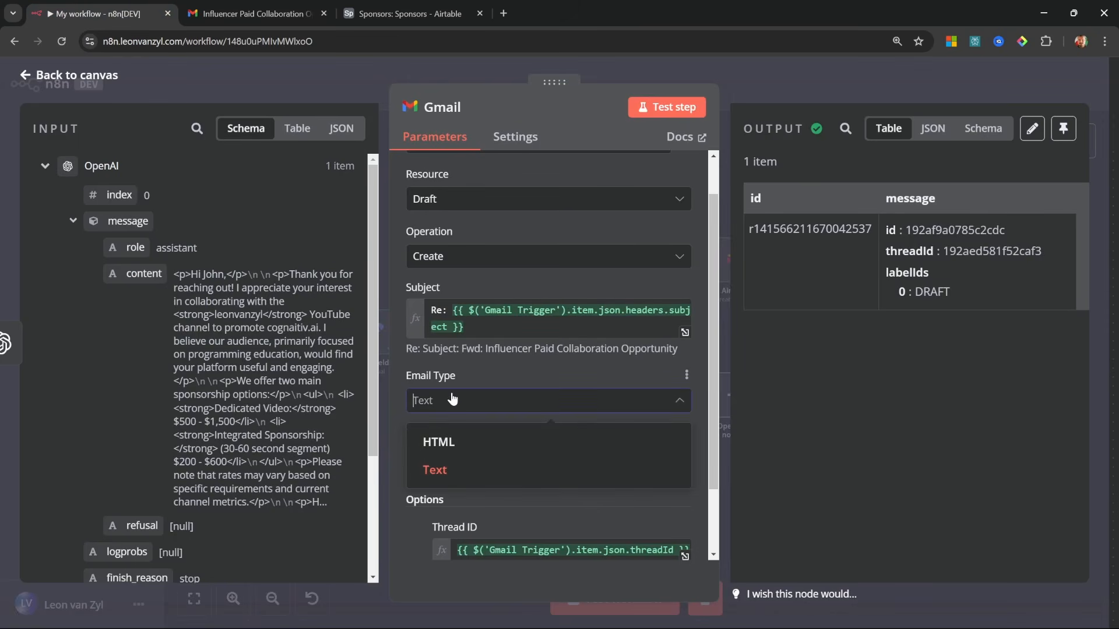
click(438, 444)
Step: Discard the existing drafts of the collaboration thread in Gmail and return to n8n
key(ctrl+Tab)
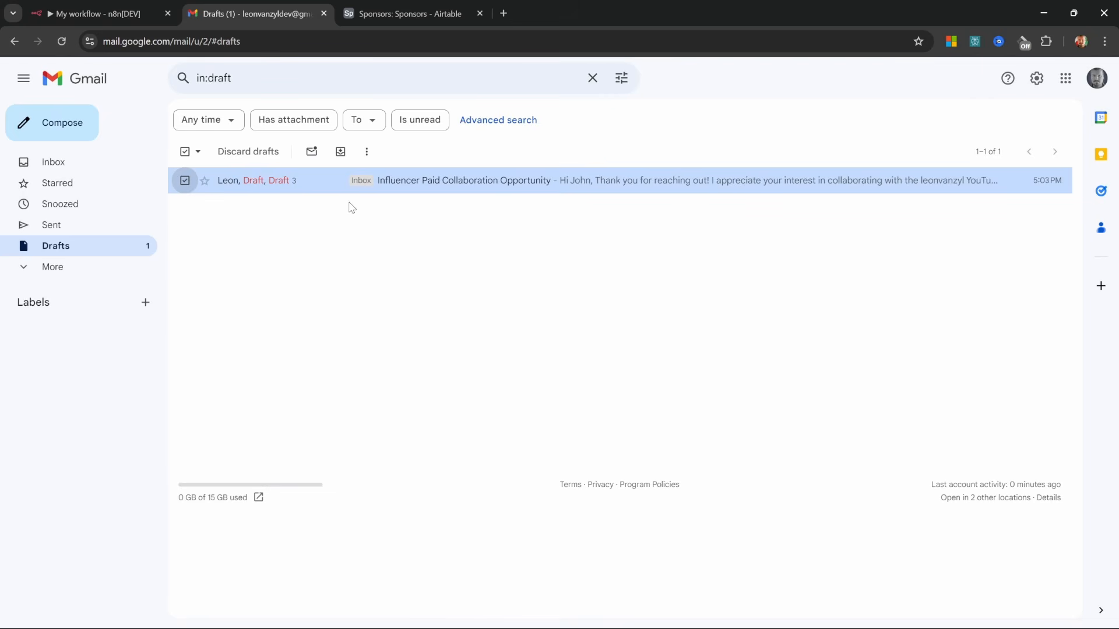
click(246, 151)
key(ctrl+shift+Tab)
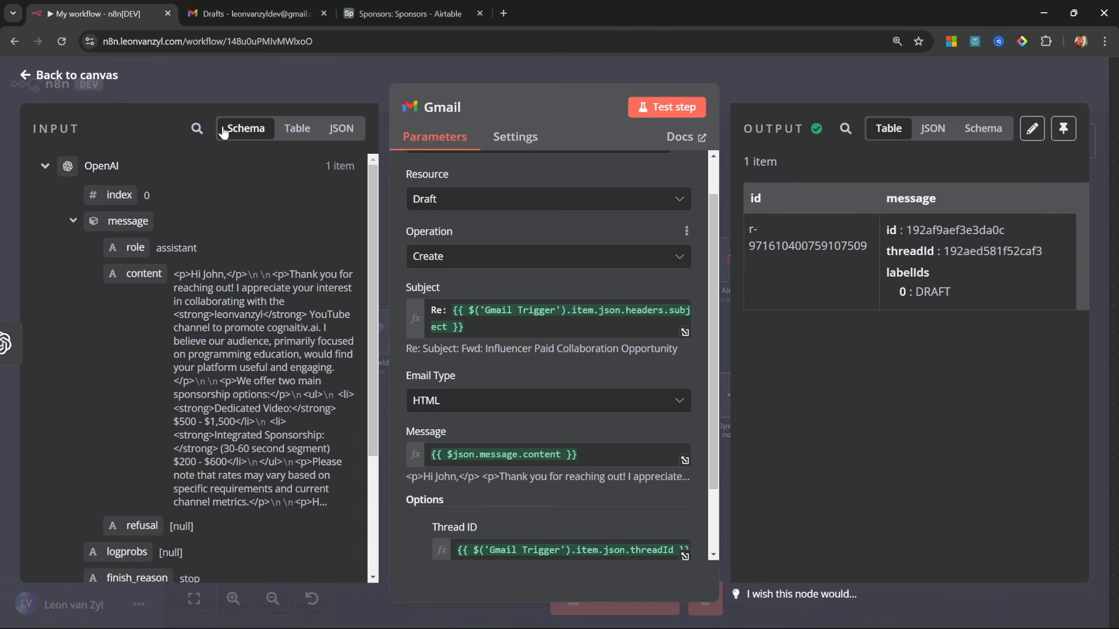
Step: Test the Gmail node with the HTML setting and read the newly generated draft in Gmail
click(682, 107)
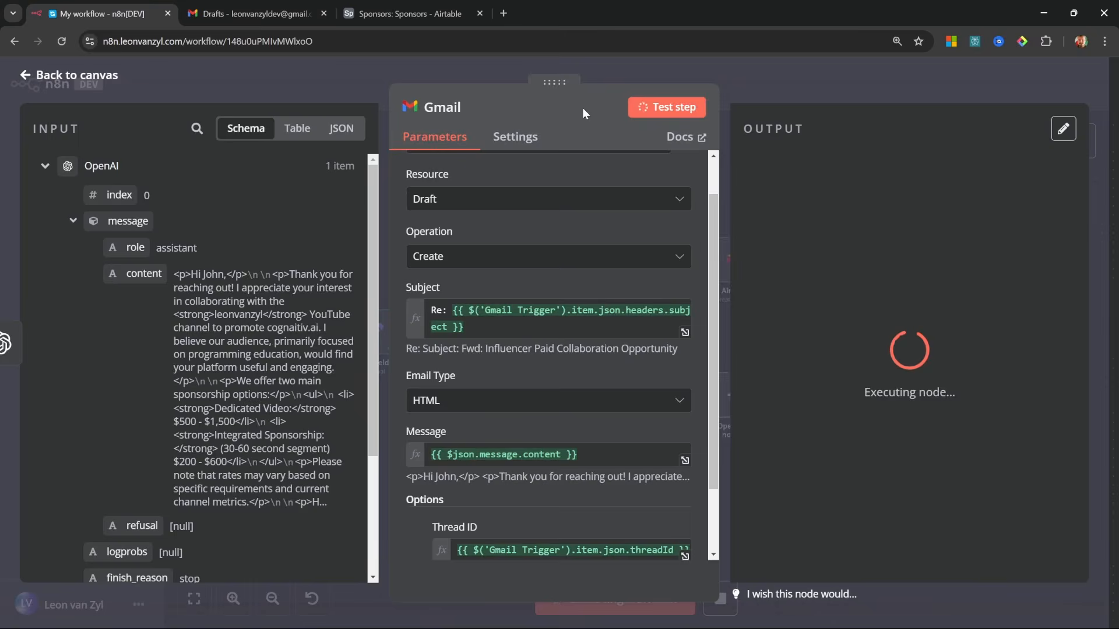
key(ctrl+Tab)
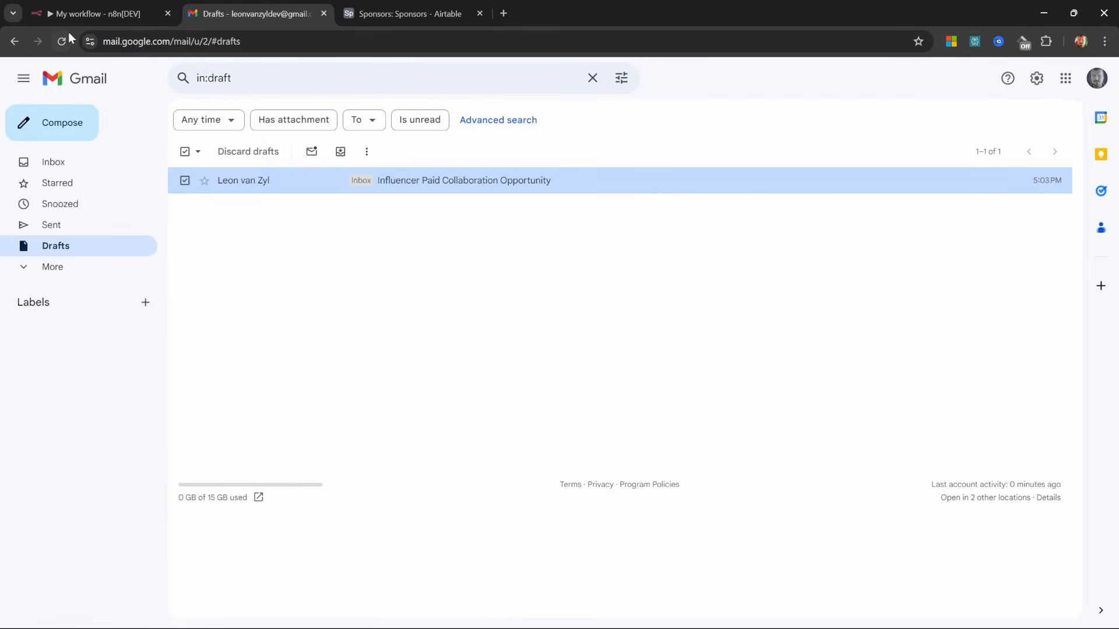
click(62, 41)
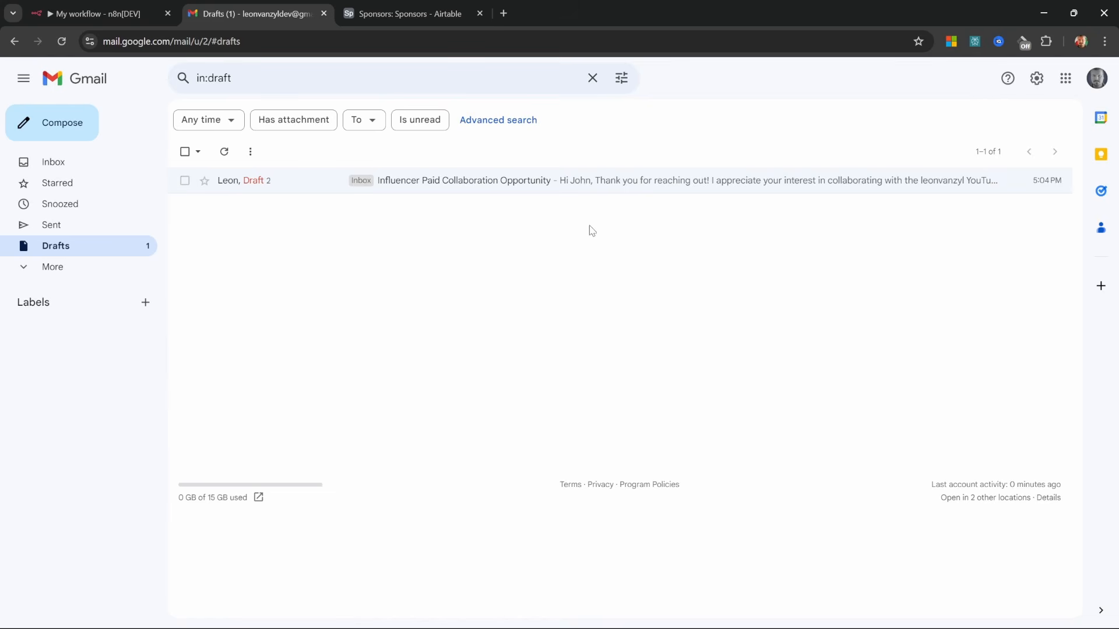
click(634, 191)
scroll(670, 326, down, 4)
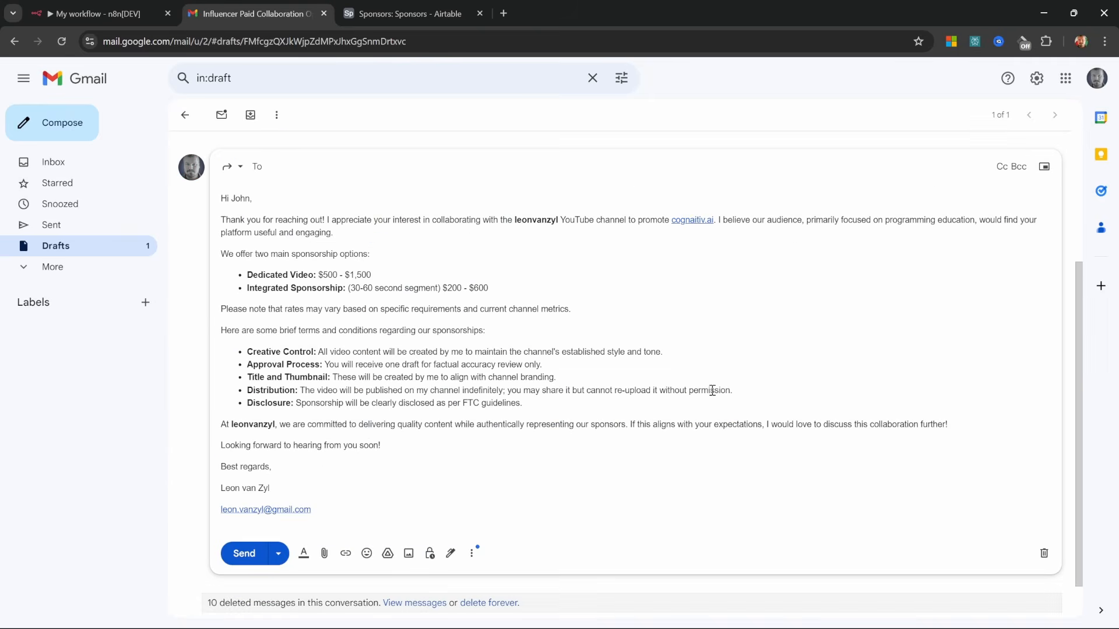
Step: Try to send the generated draft from Gmail without specifying a recipient
click(699, 451)
click(239, 552)
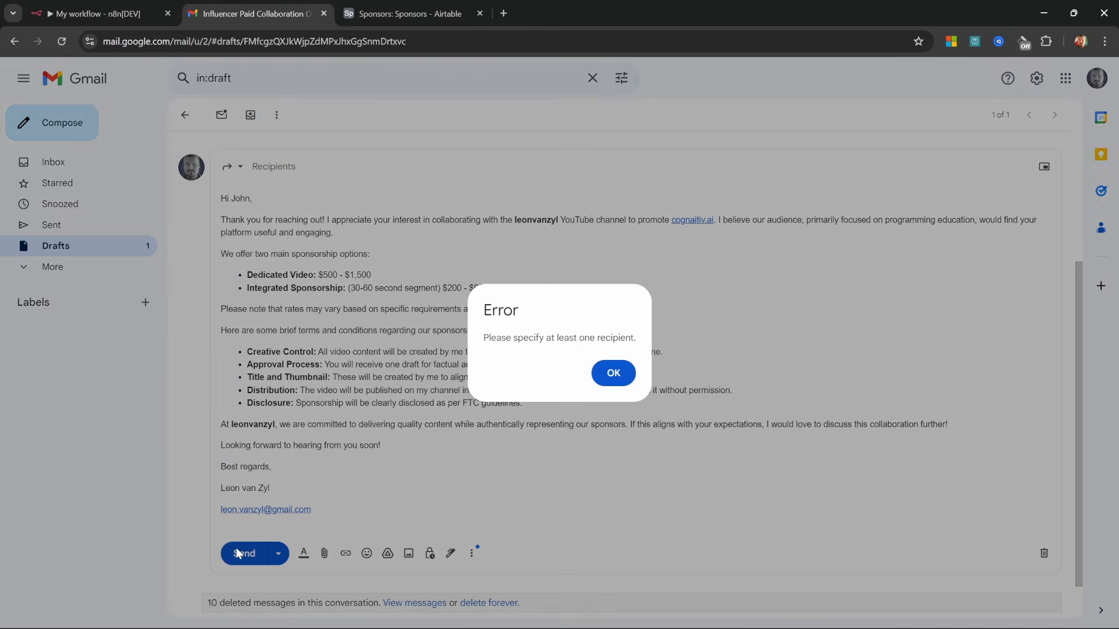
click(612, 373)
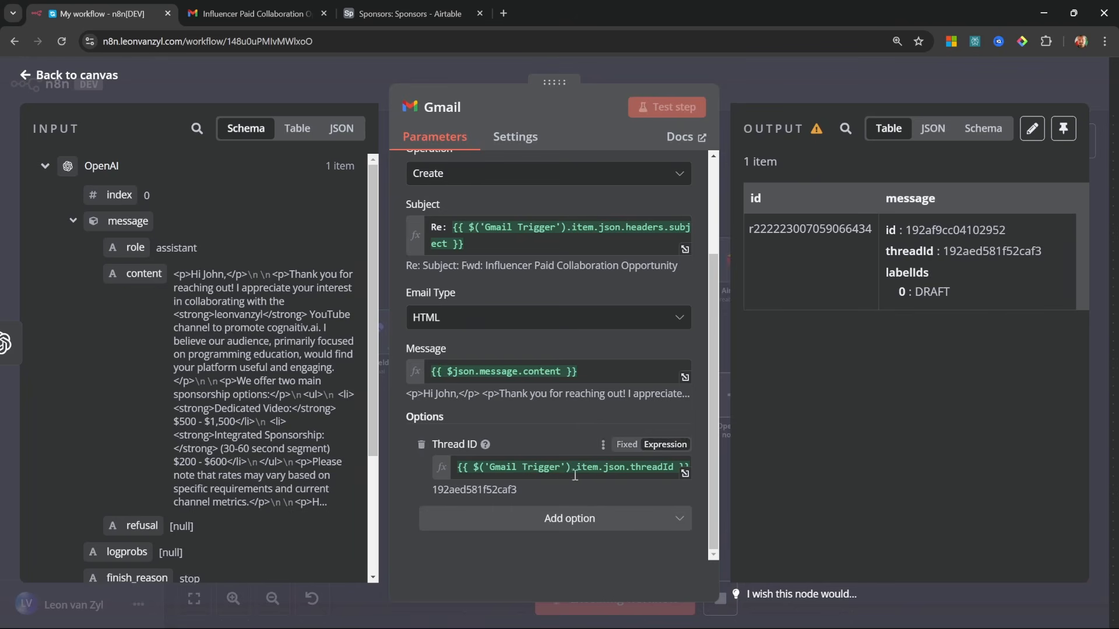
Step: Back in n8n, add a To Email option to the draft node and map it to the sender's address from Gmail Trigger
click(593, 521)
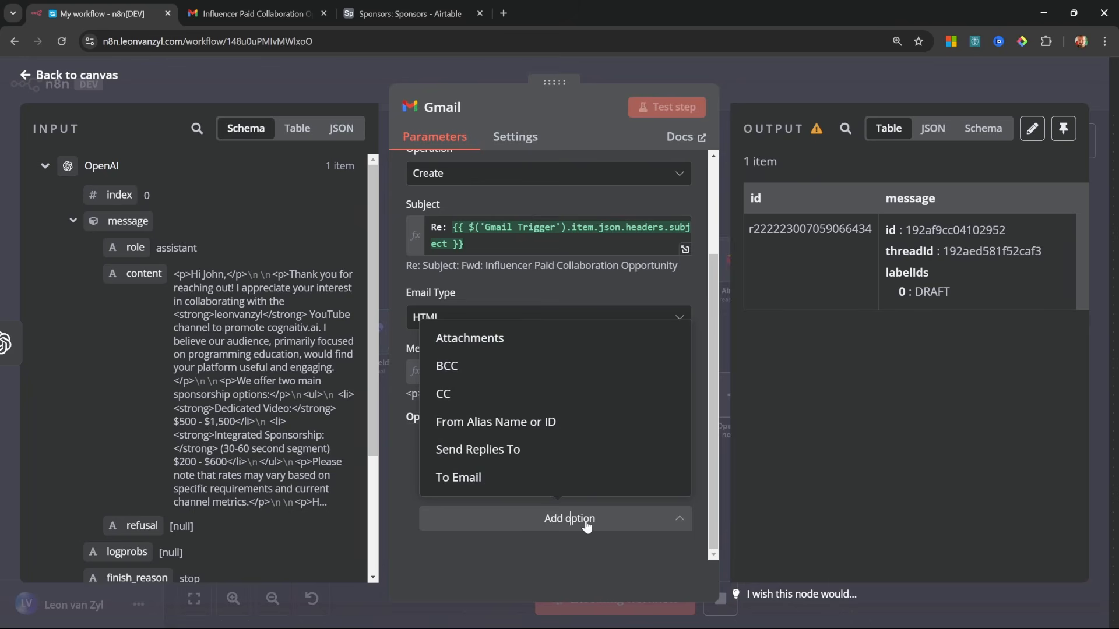
click(463, 478)
scroll(174, 437, down, 3)
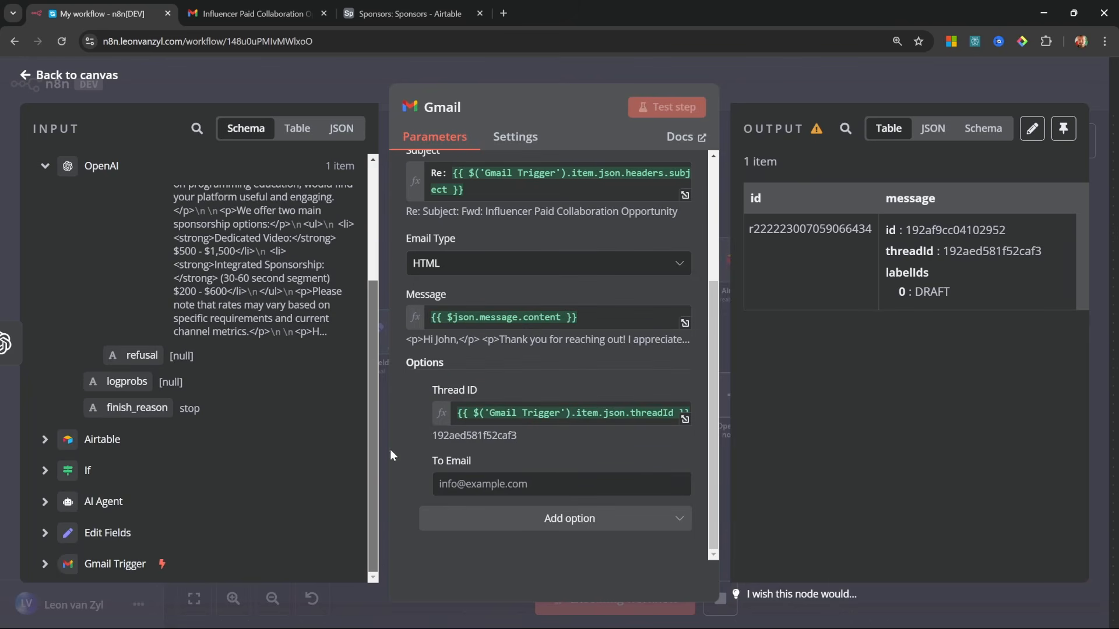
click(45, 564)
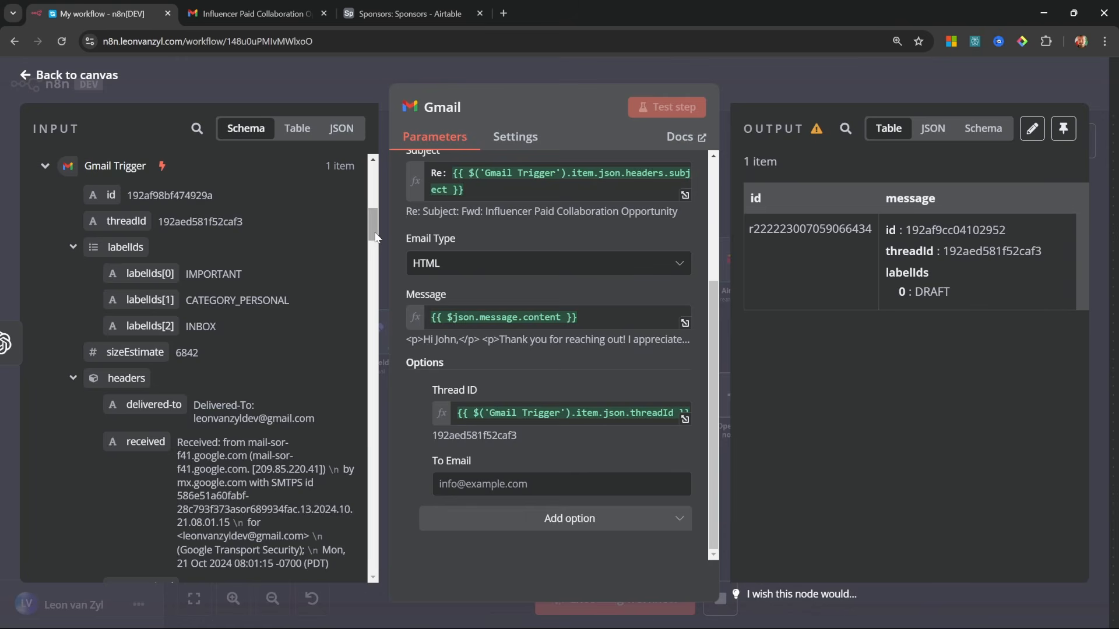
drag(374, 236, 374, 544)
drag(175, 349, 457, 458)
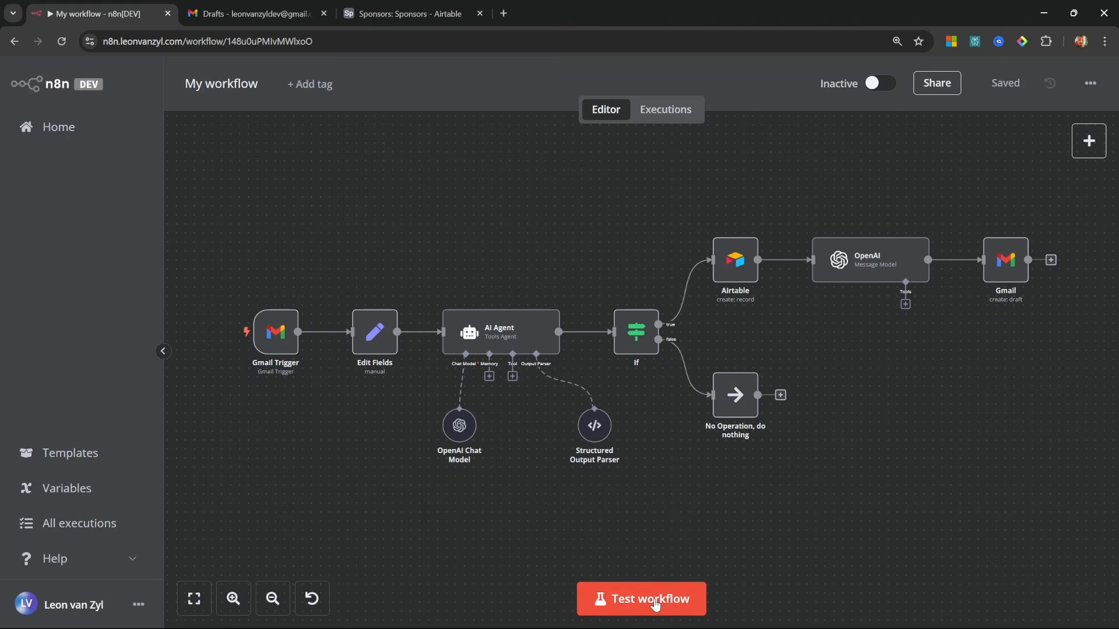
Step: Test the whole workflow again and send the newly created draft reply from Gmail
click(656, 599)
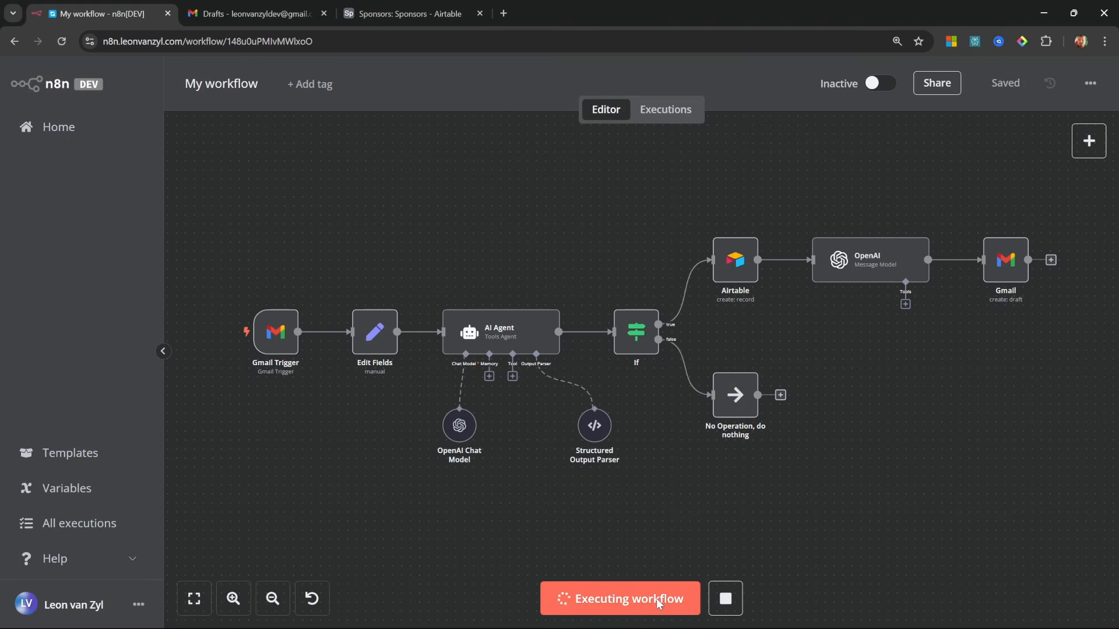
click(247, 17)
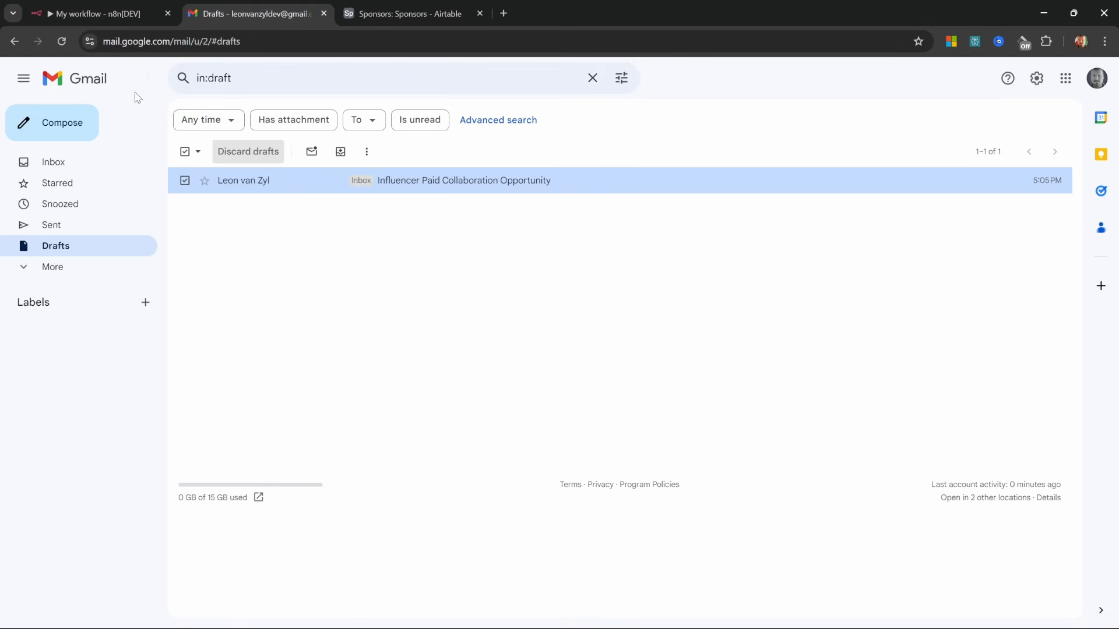
click(61, 41)
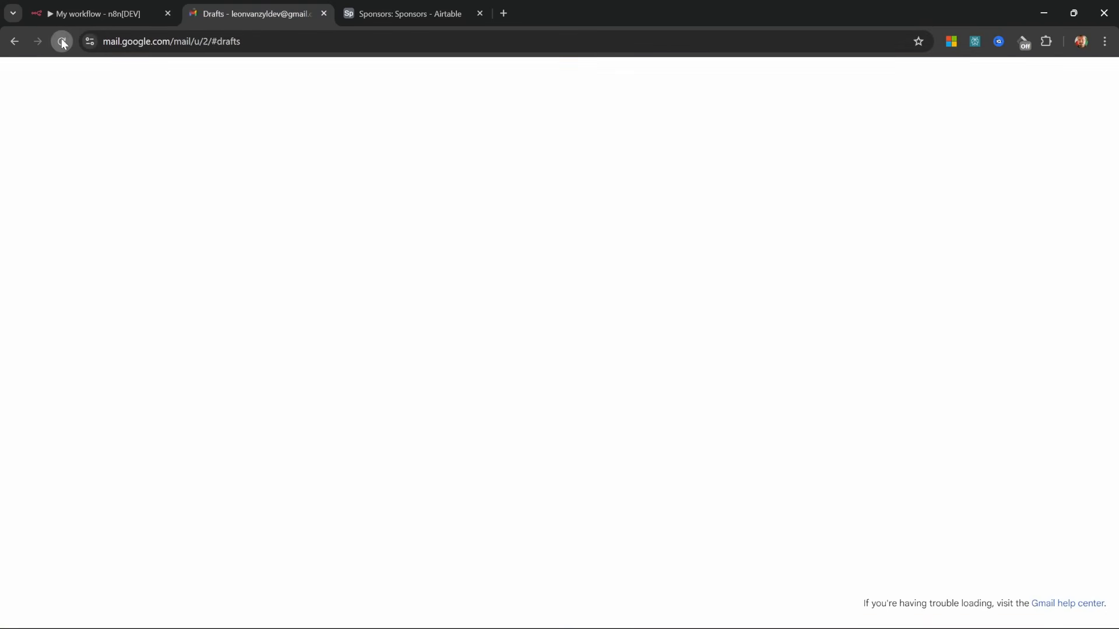
click(699, 185)
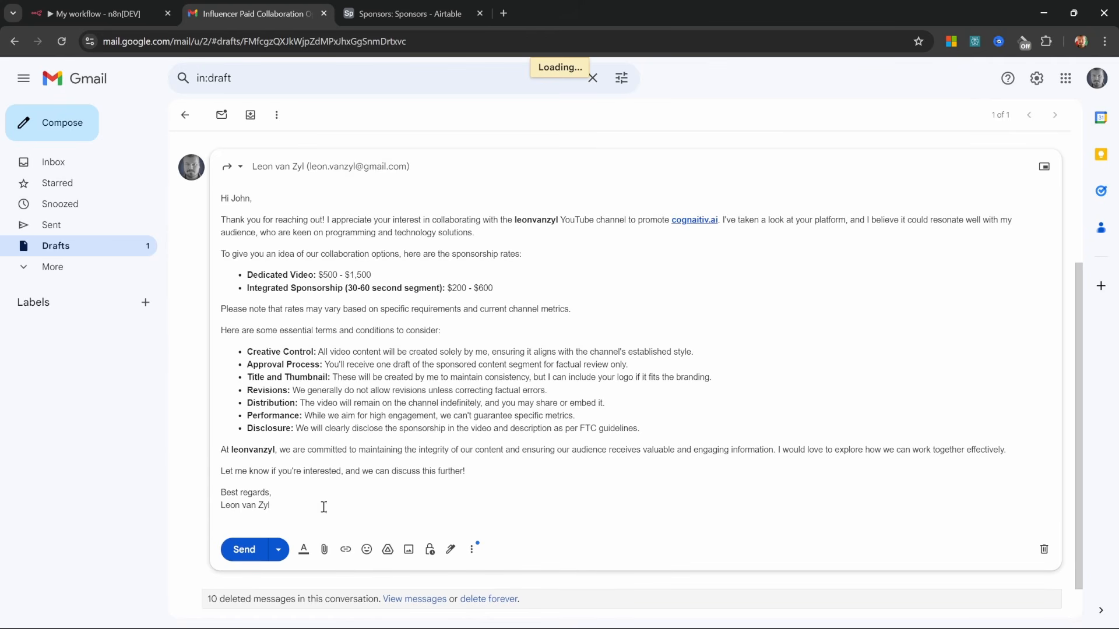
click(244, 550)
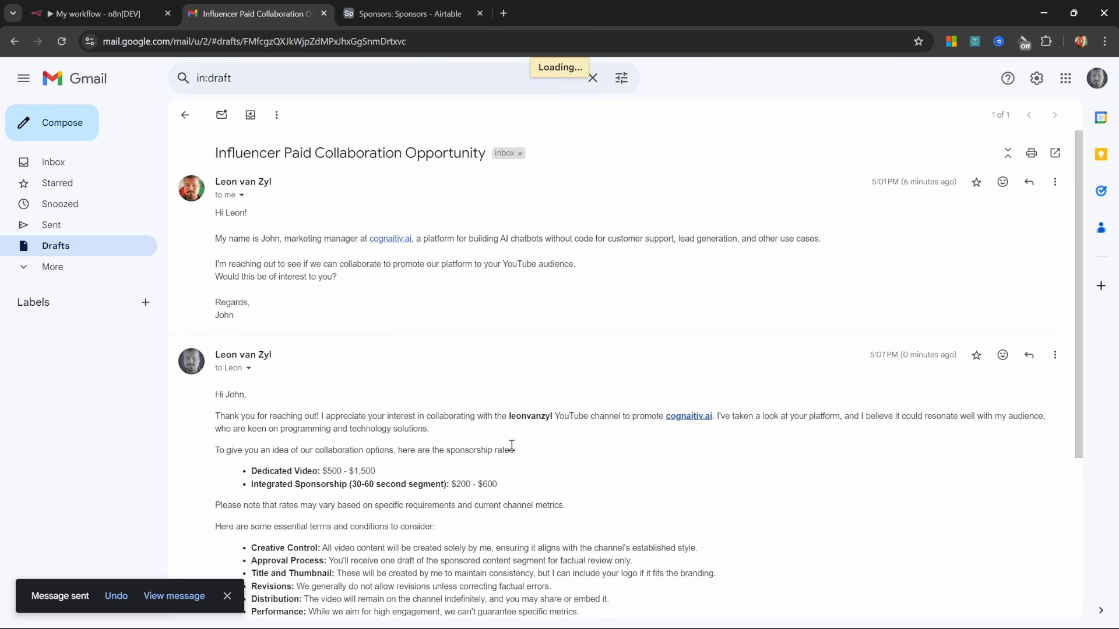